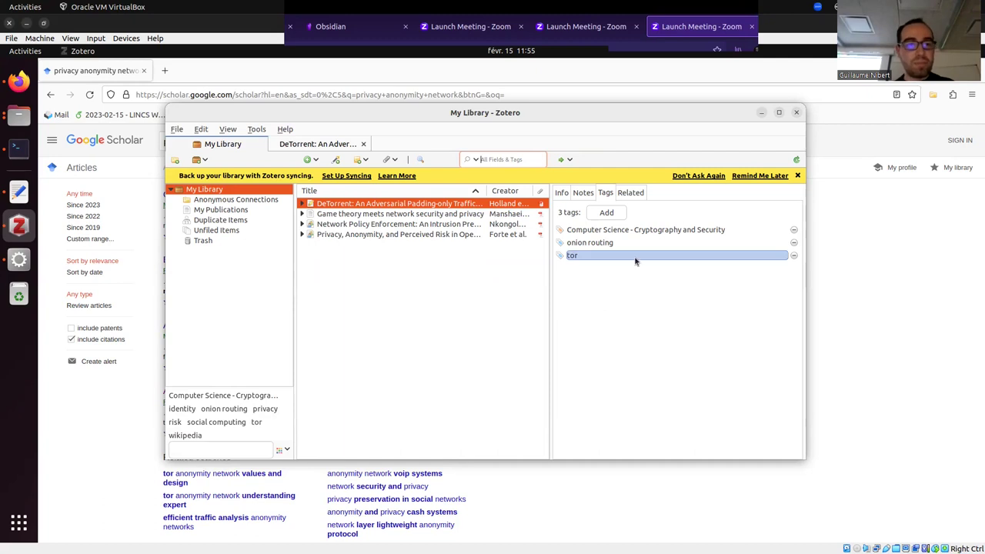
Step: Leave the tor tag's edit field without changes and shift the Zotero window slightly sideways
key("Escape")
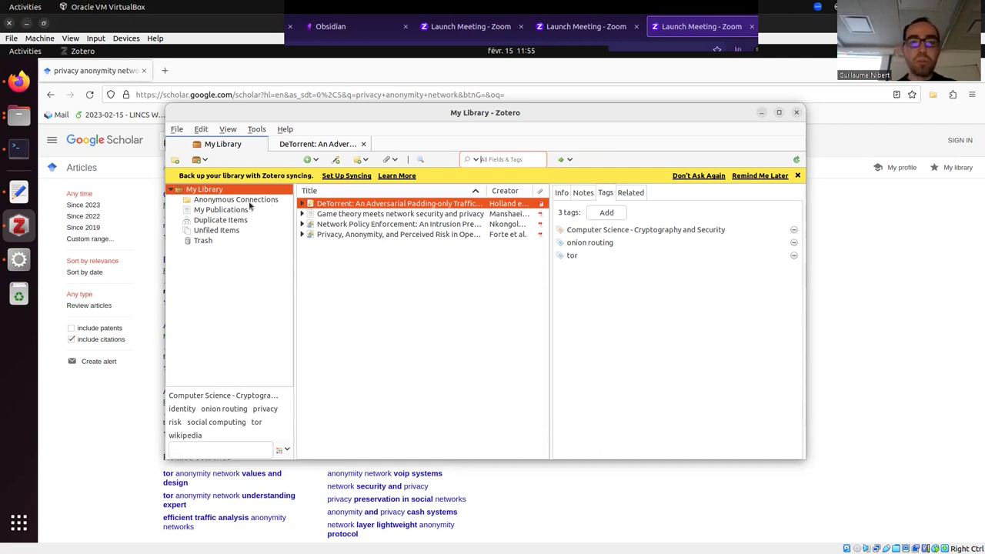
left_click_drag(204, 111, 234, 112)
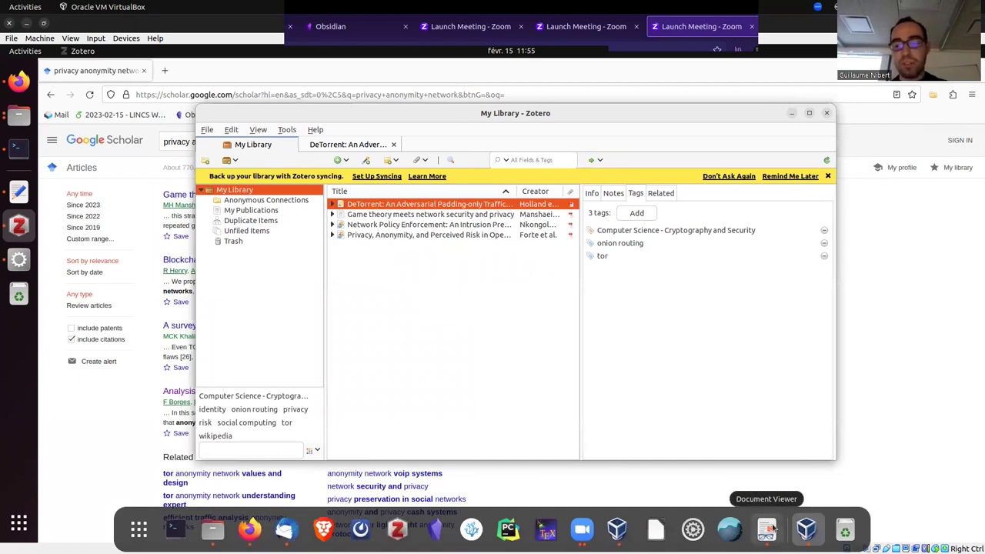
left_click(770, 527)
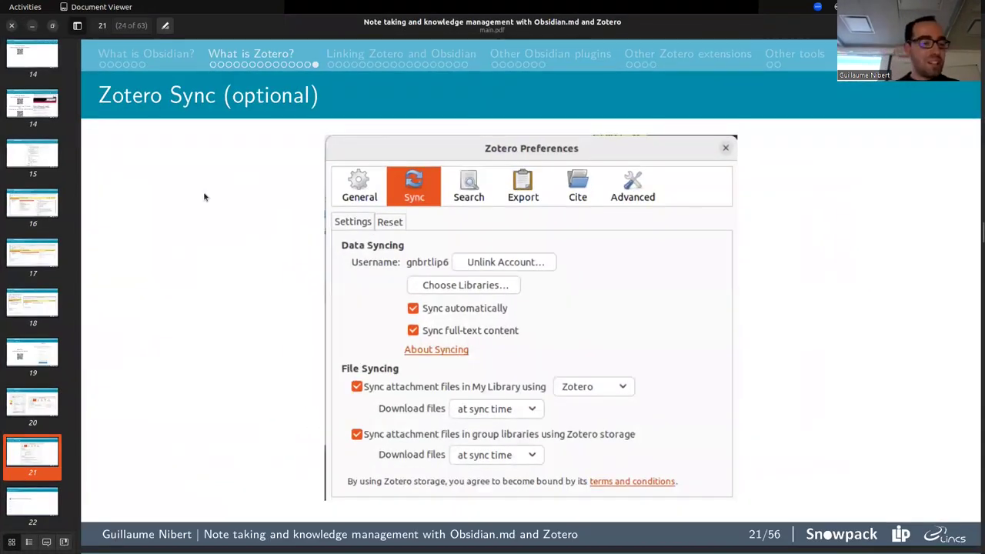
scroll(42, 415, "down", 3)
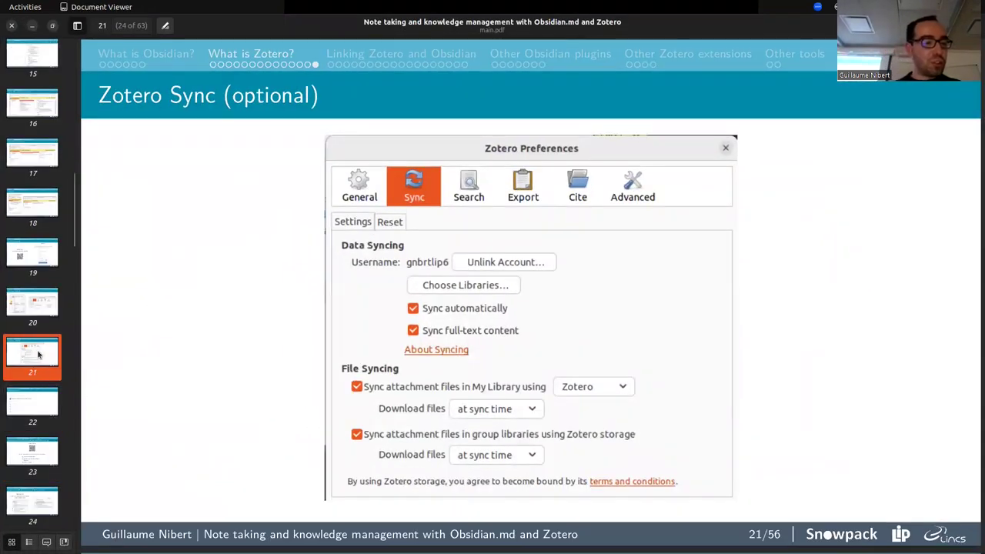
key("alt+Tab")
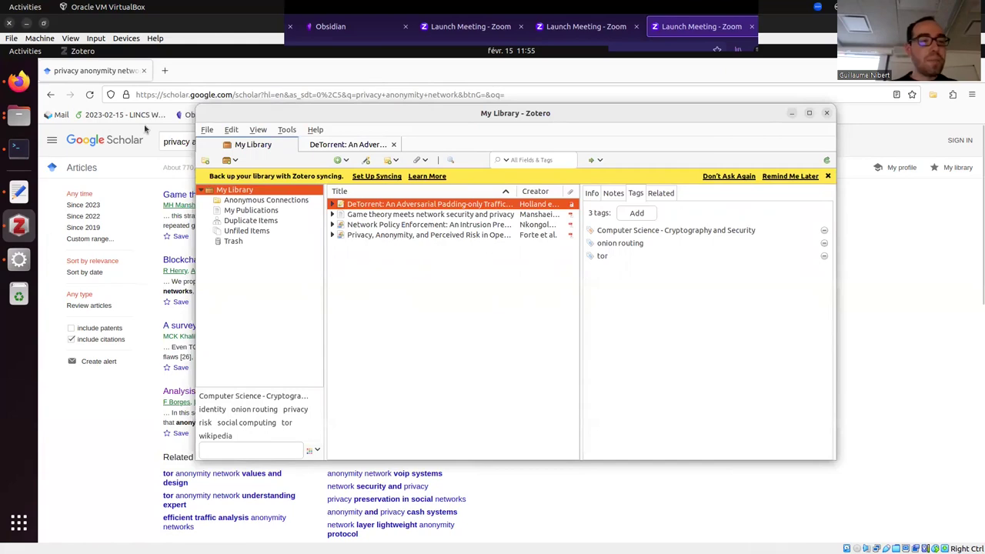
left_click(15, 259)
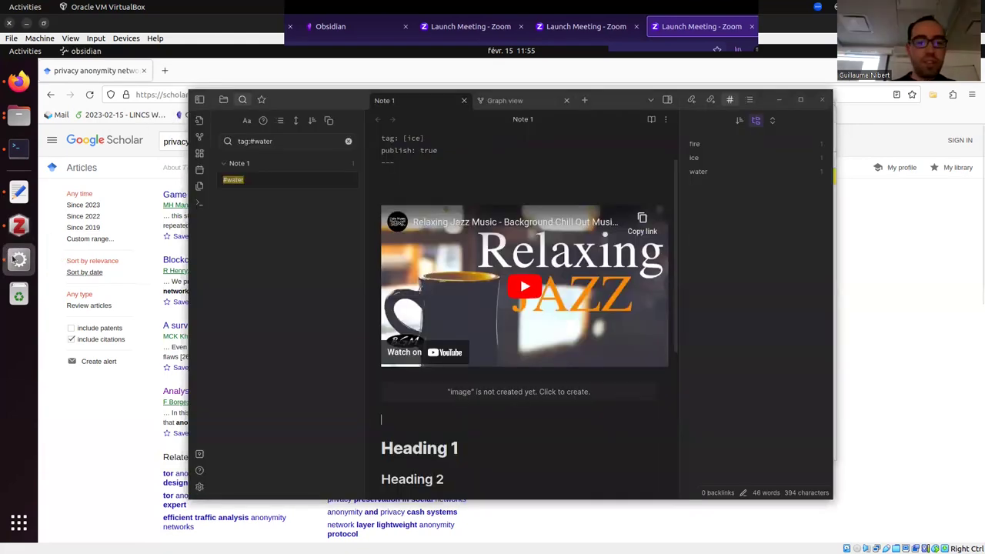
left_click(778, 99)
Step: Switch to the slides in Document Viewer and advance to slide 23 about the Better BibTeX extension
mouse_move(470, 538)
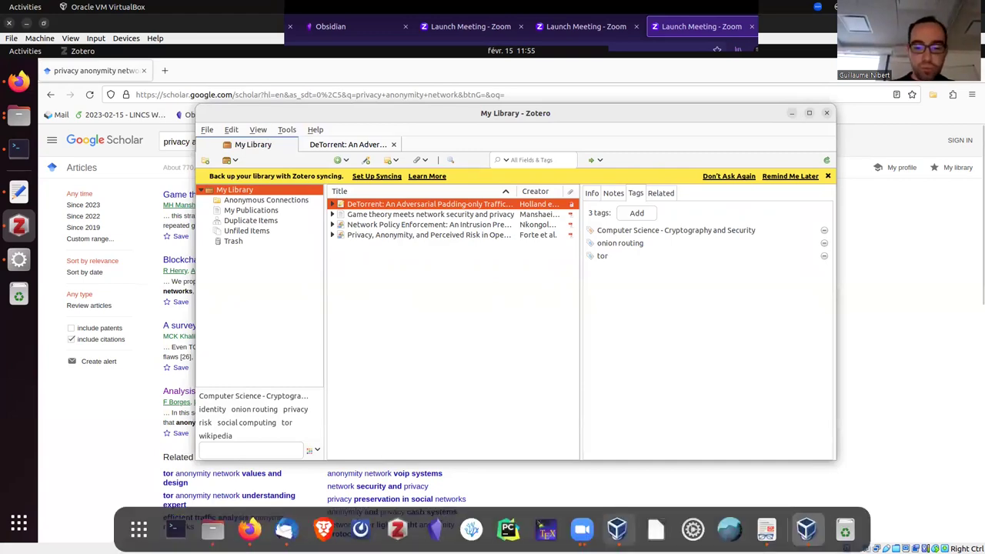
left_click(766, 530)
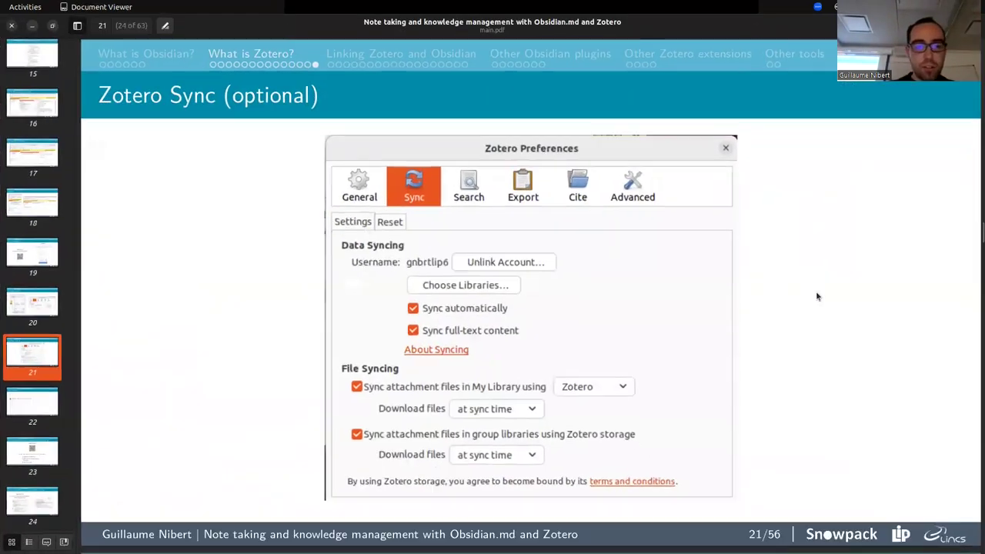
key("Right")
key("Right")
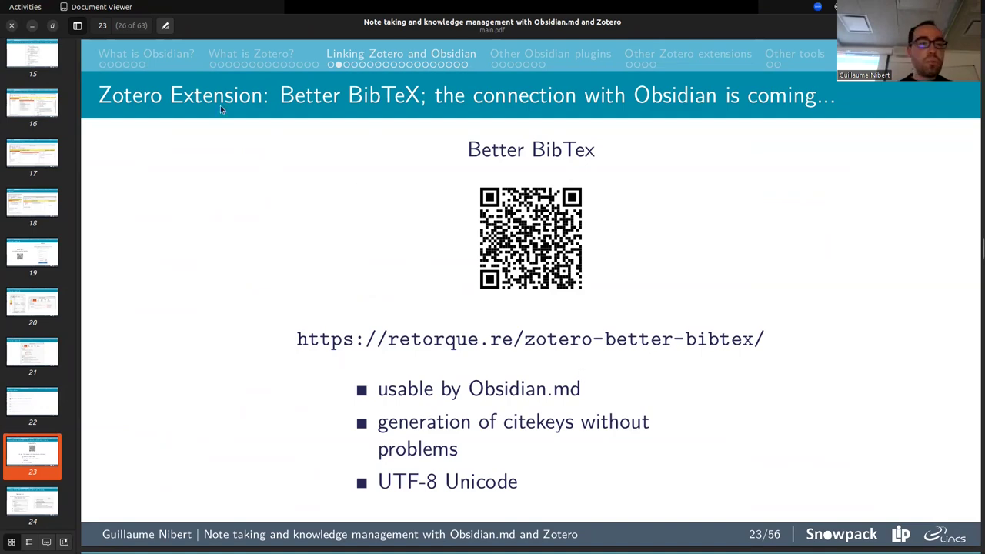
Step: Minimise the slide presentation and maximise the Zotero library window
left_click(31, 25)
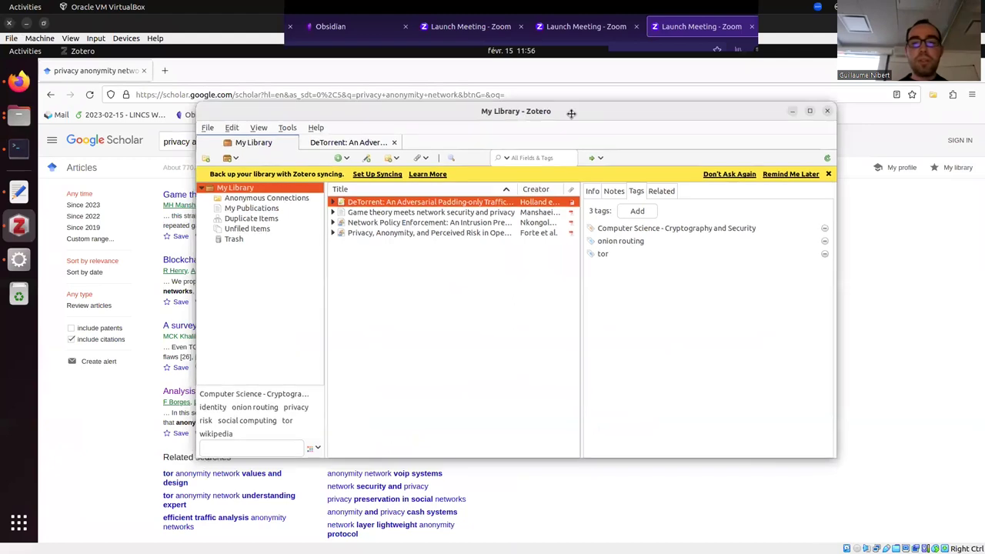
double_click(567, 112)
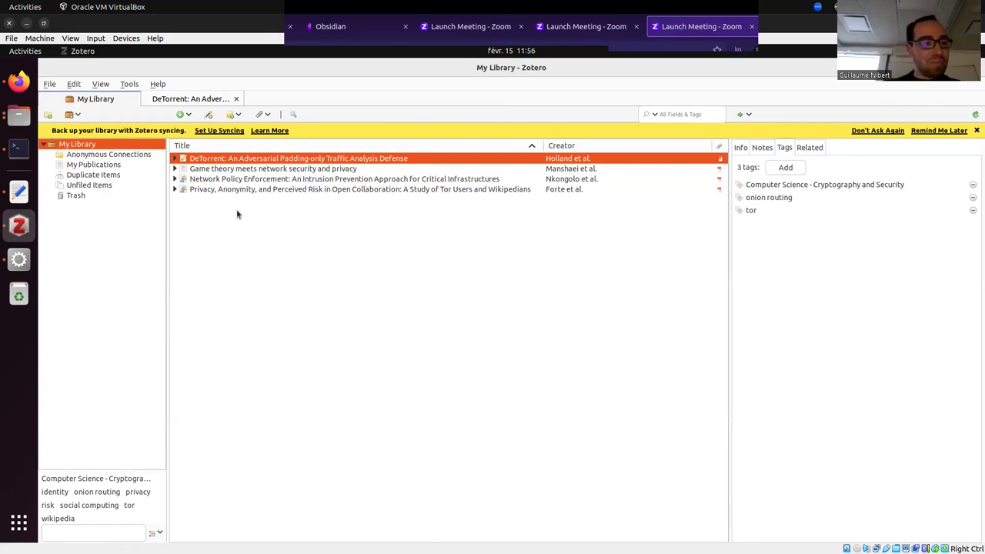
Step: Switch to Firefox and go from the bookmarked Better BibTeX site's installation instructions to its latest release on GitHub
left_click(20, 83)
left_click(604, 115)
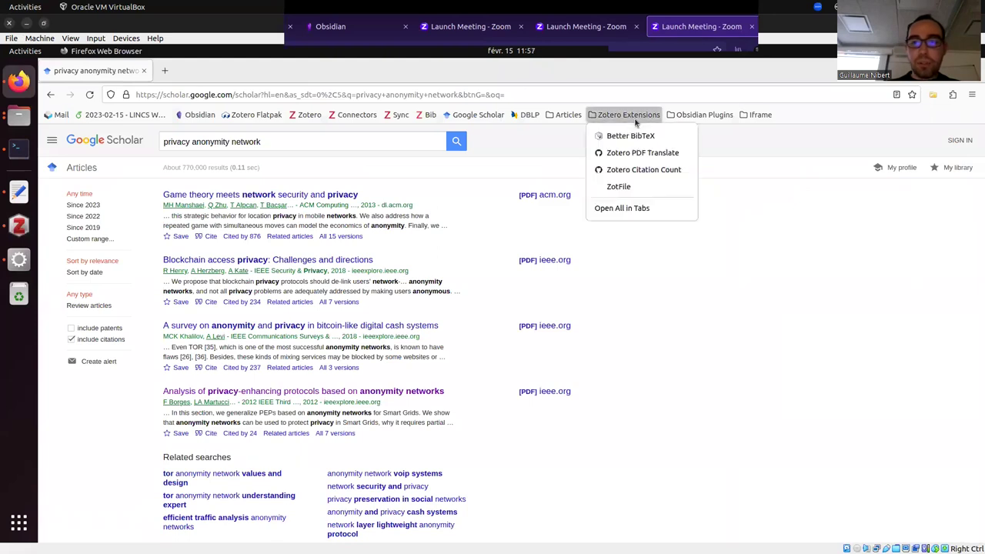
left_click(633, 138)
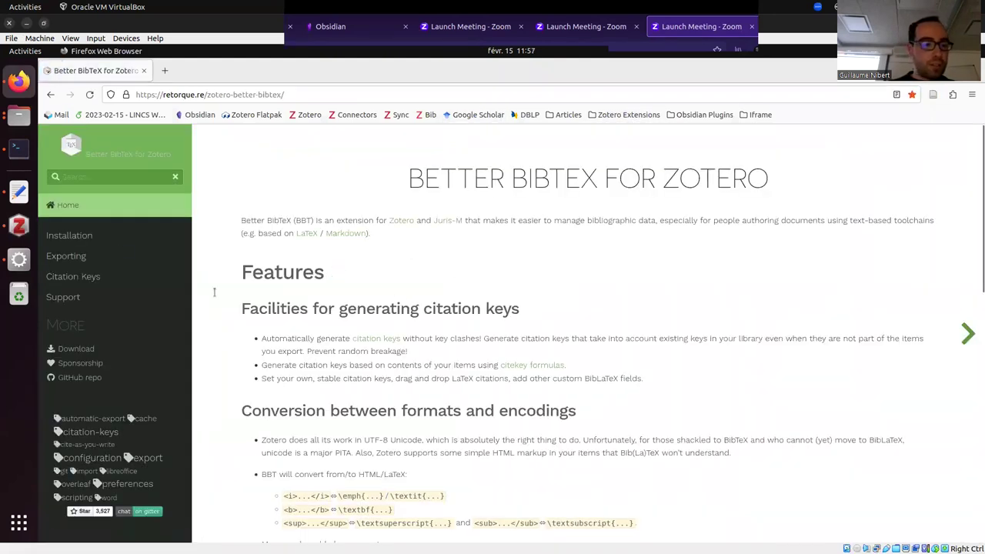
left_click(74, 240)
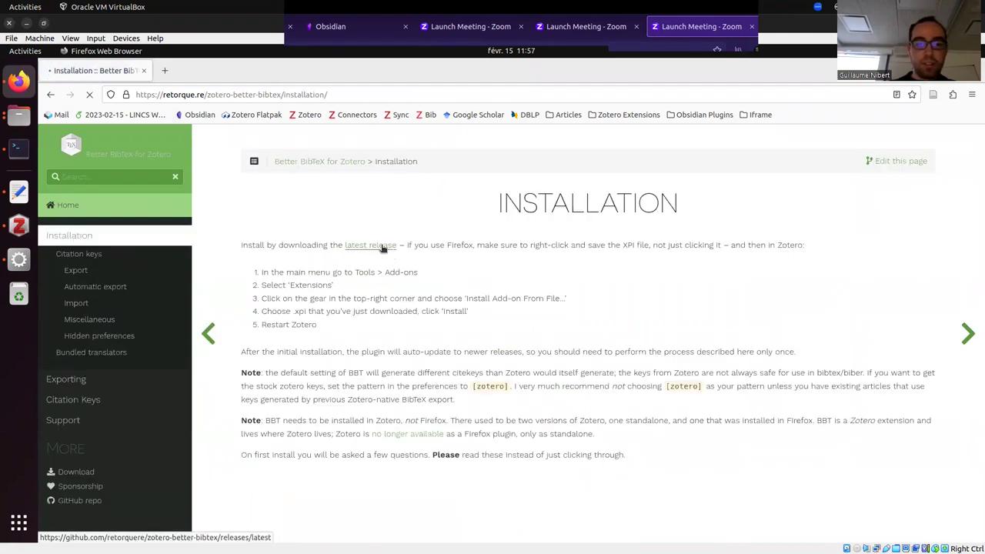
left_click(377, 246)
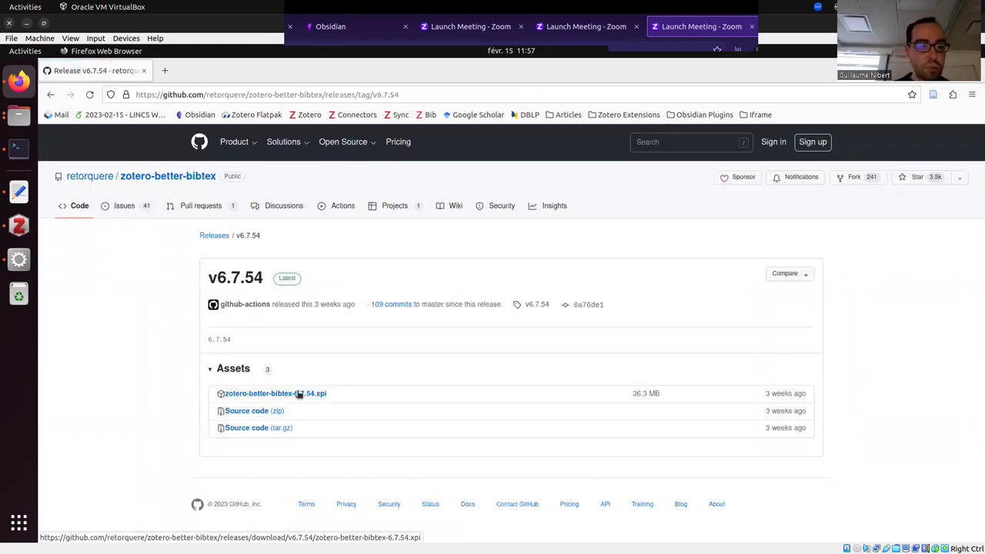
Step: Save the release asset zotero-better-bibtex-6.7.54.xpi to the ZoteroExtension folder in Downloads
right_click(292, 396)
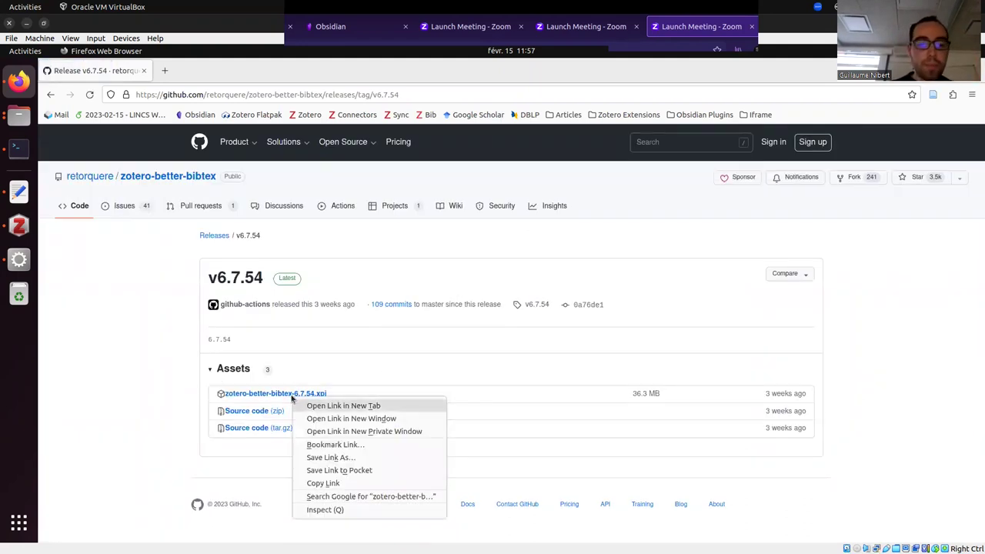
left_click(353, 456)
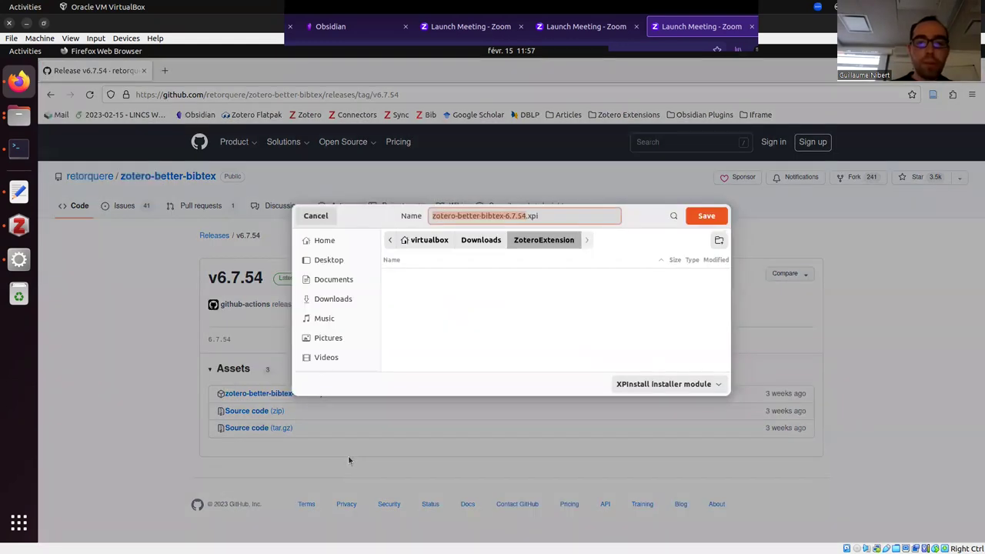
left_click(481, 240)
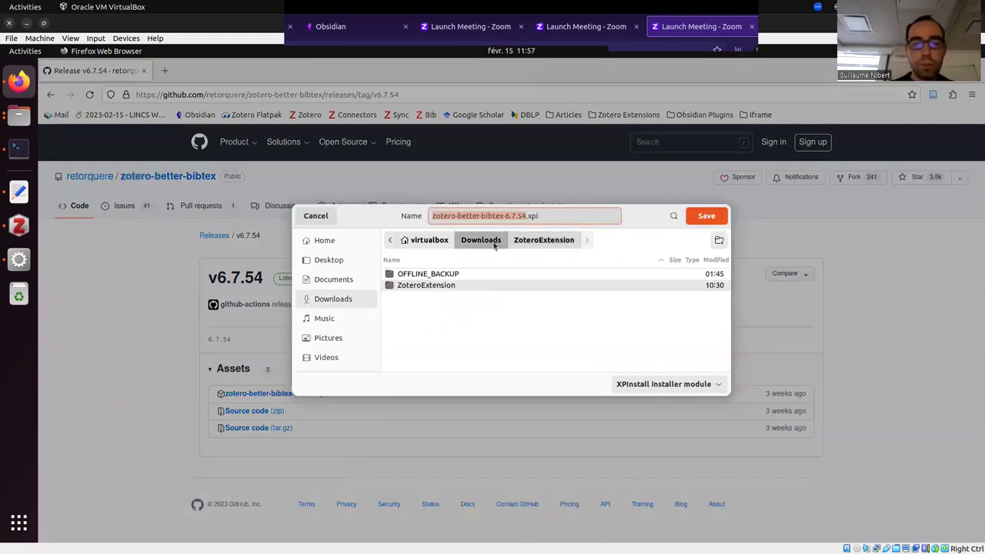
double_click(484, 286)
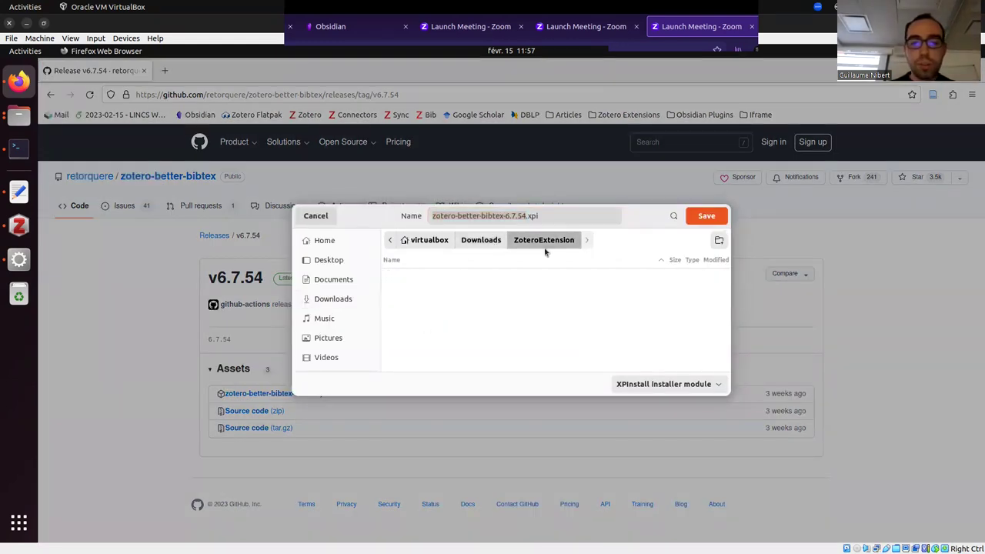
left_click(704, 215)
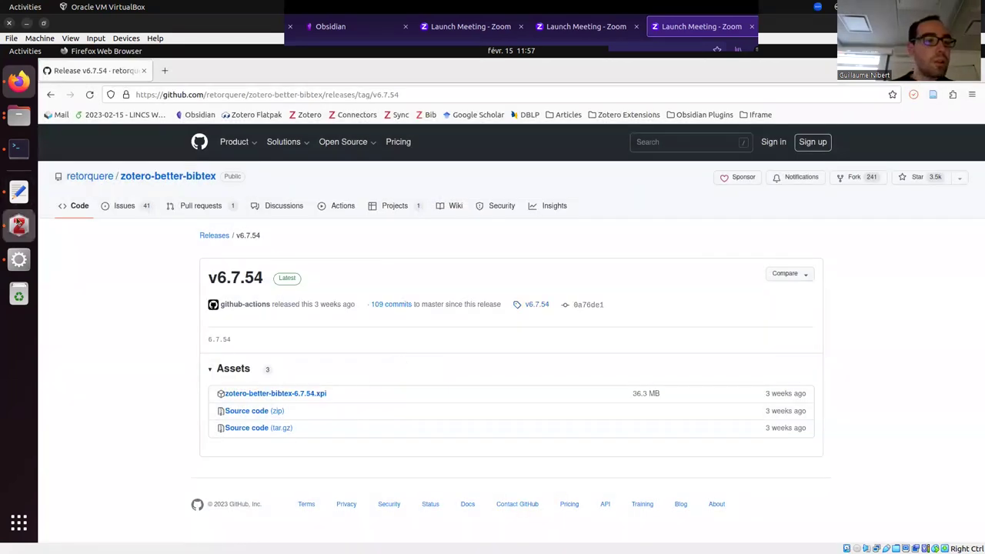
Step: Switch to Zotero and remove the existing Better BibTex for Zotero extension in the Add-ons Manager
left_click(18, 226)
left_click(128, 85)
left_click(127, 86)
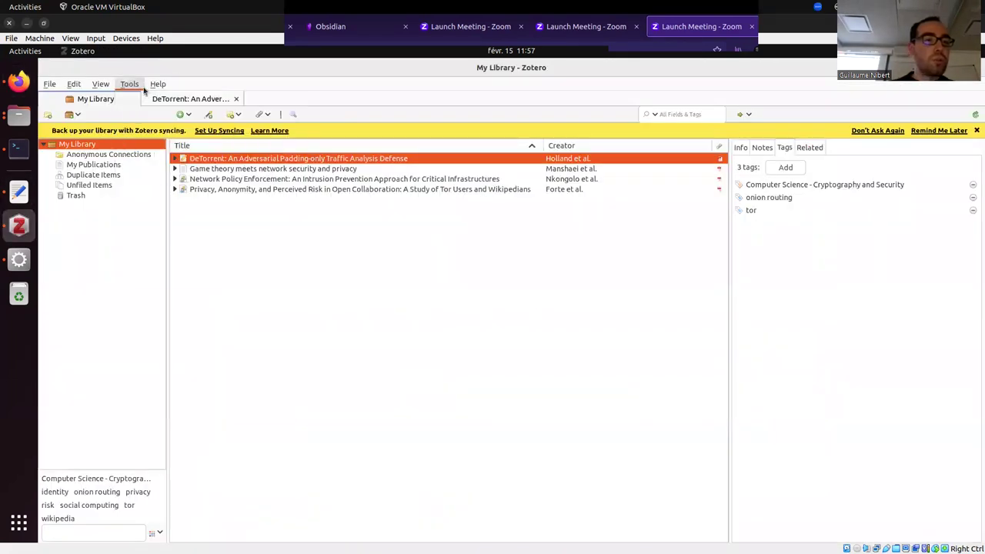
left_click(128, 84)
left_click(135, 136)
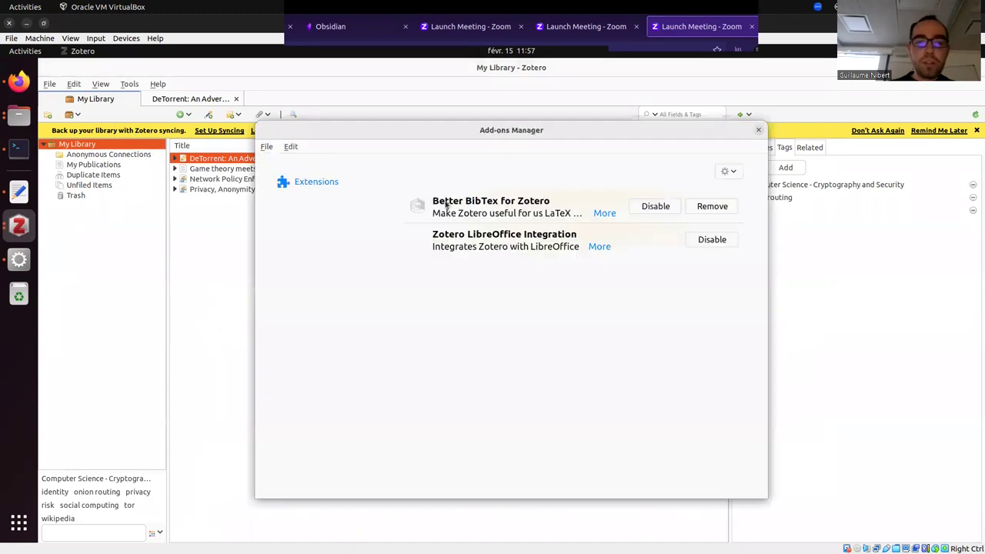
left_click(710, 206)
Step: Install the add-on from the downloaded file zotero-better-bibtex-6.7.54.xpi and restart Zotero
left_click(733, 174)
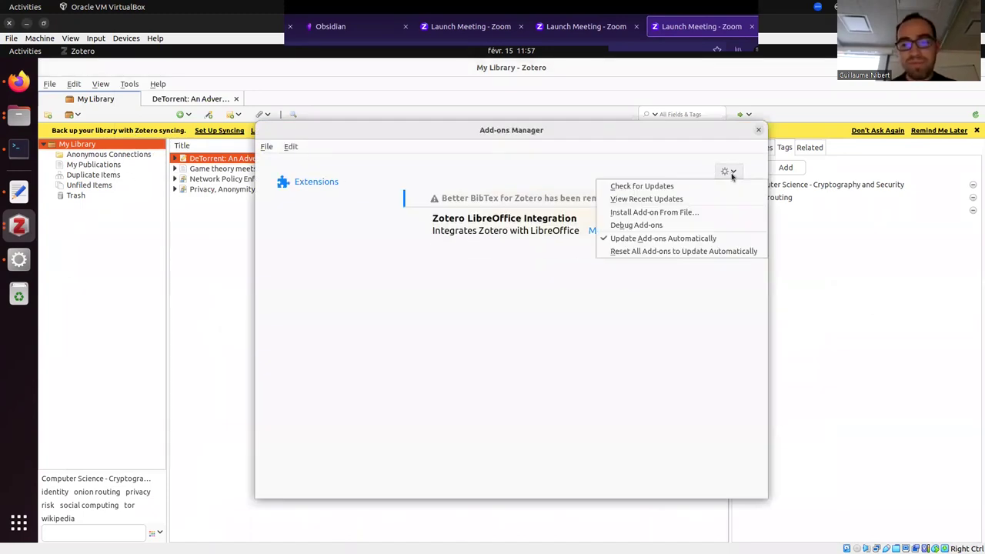
left_click(683, 212)
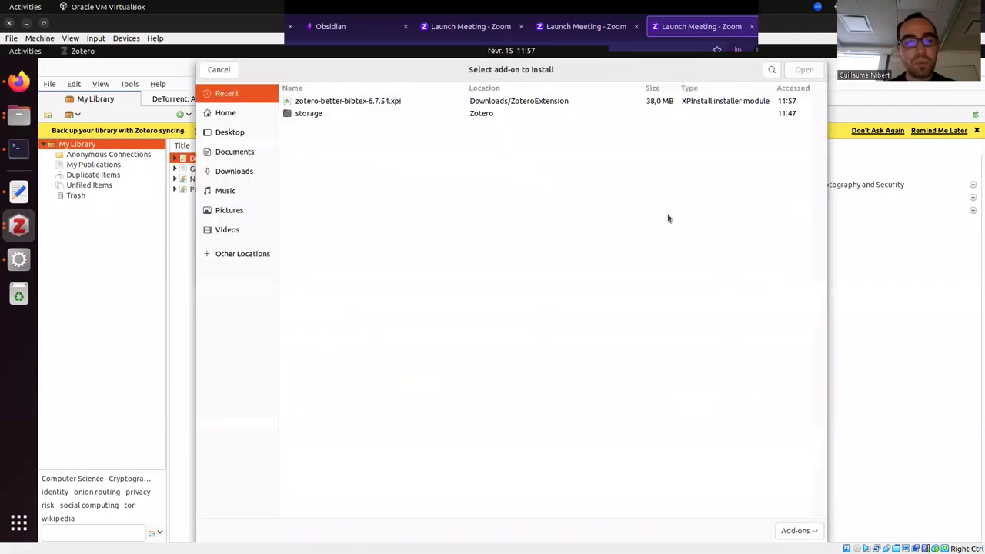
left_click(334, 102)
left_click(804, 69)
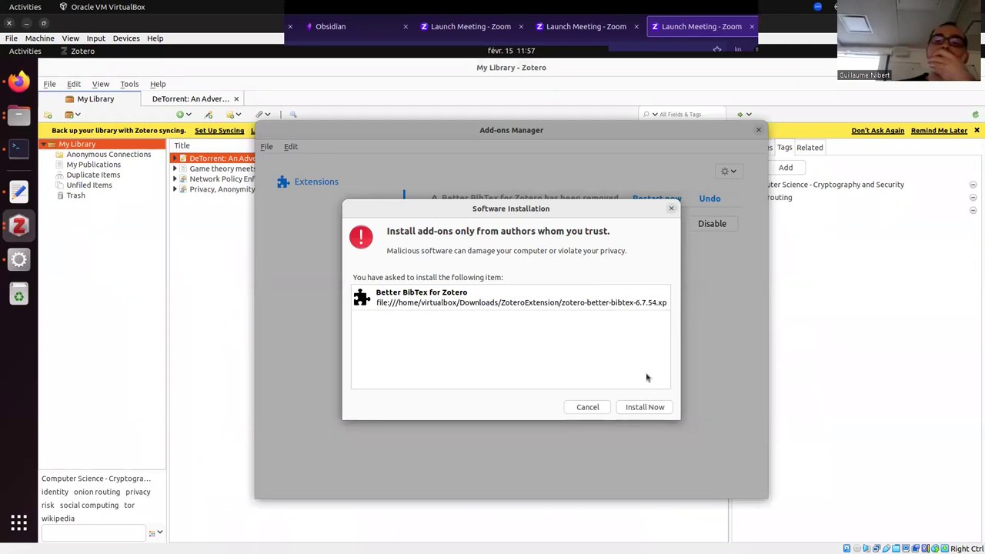
key("Return")
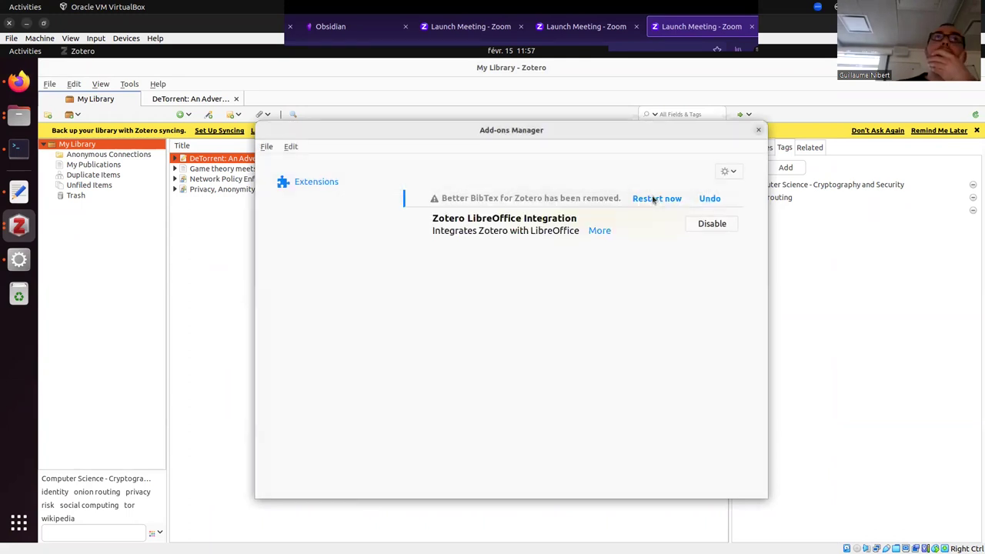
left_click(652, 199)
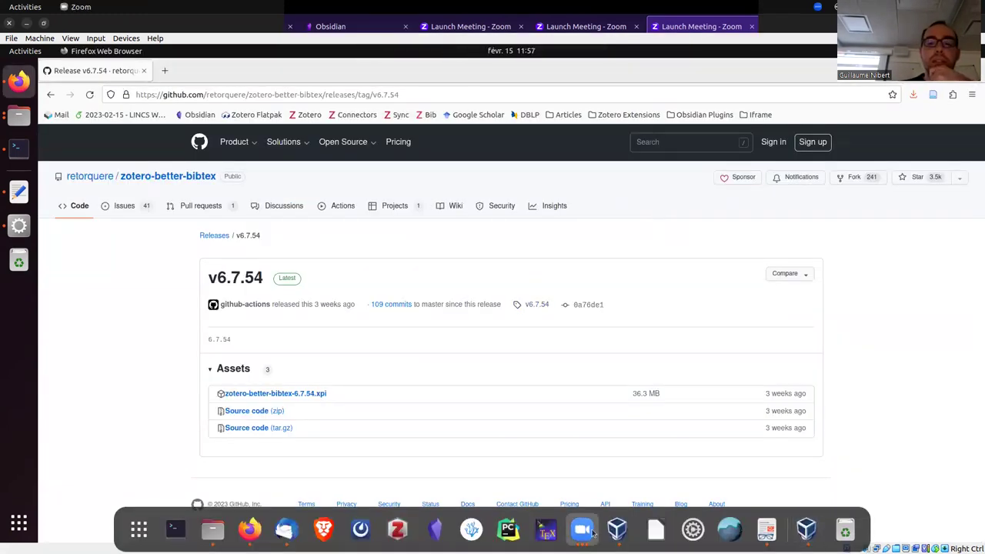
left_click(583, 530)
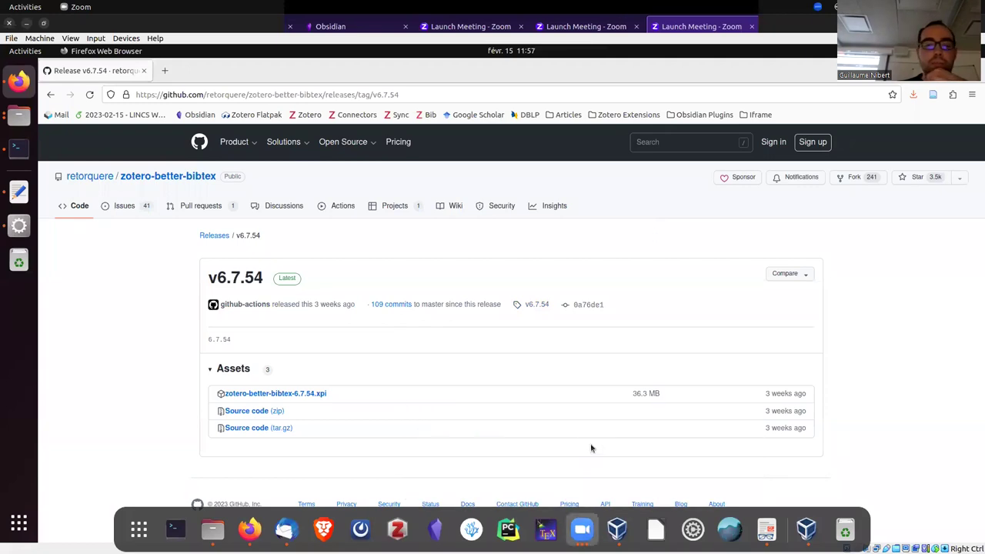
left_click(804, 528)
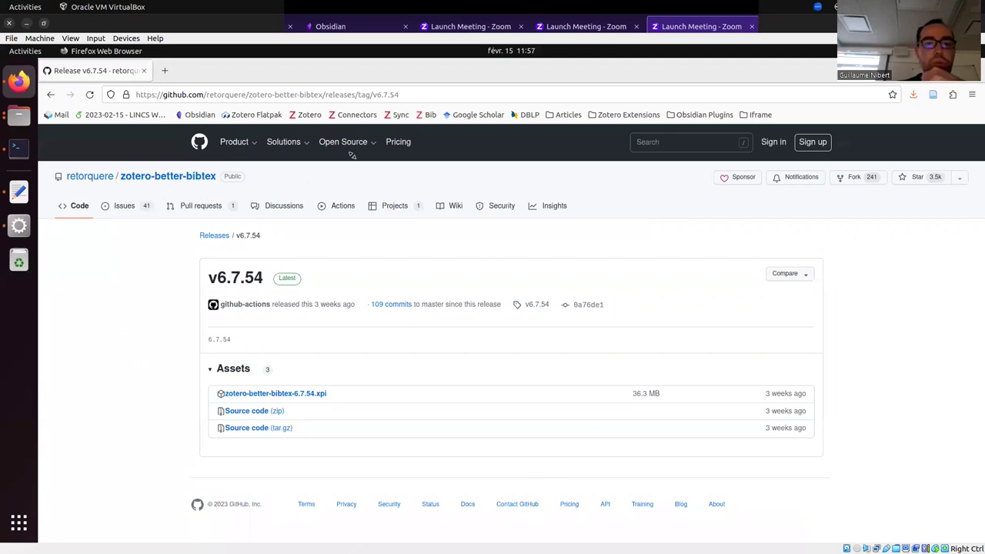
mouse_move(599, 528)
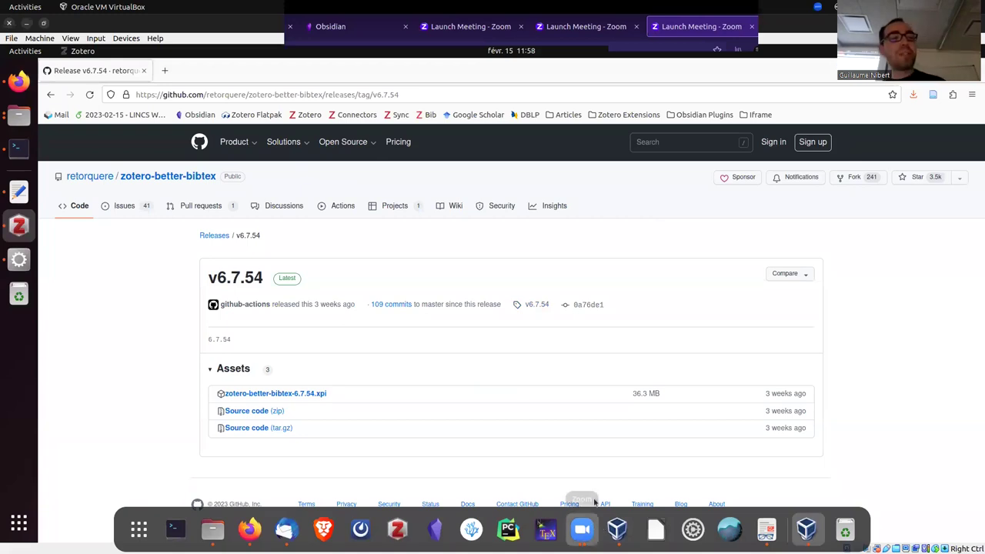
left_click(583, 529)
left_click(14, 154)
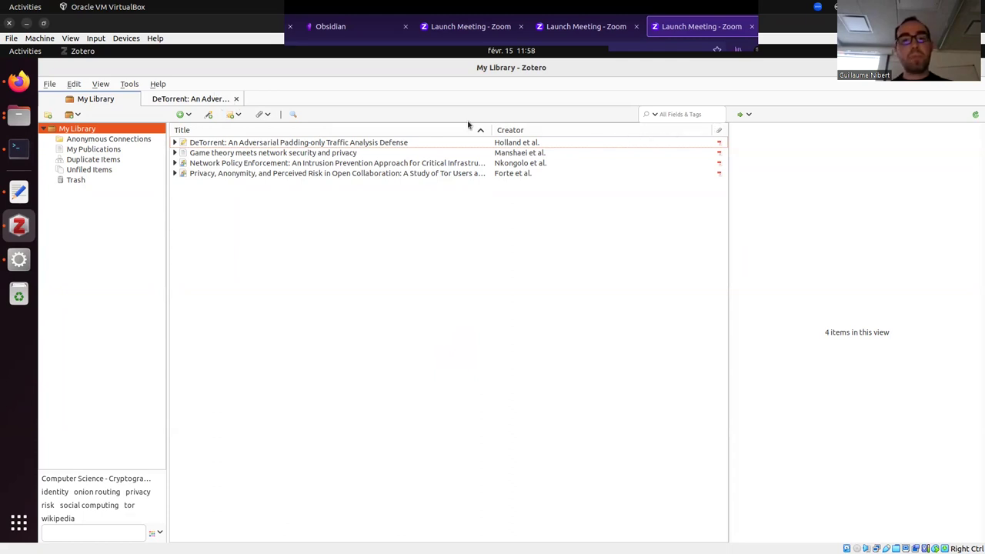
Step: Select the paper "Privacy, Anonymity, and Perceived Risk in Open Collaboration" to view its citation key
left_click(129, 84)
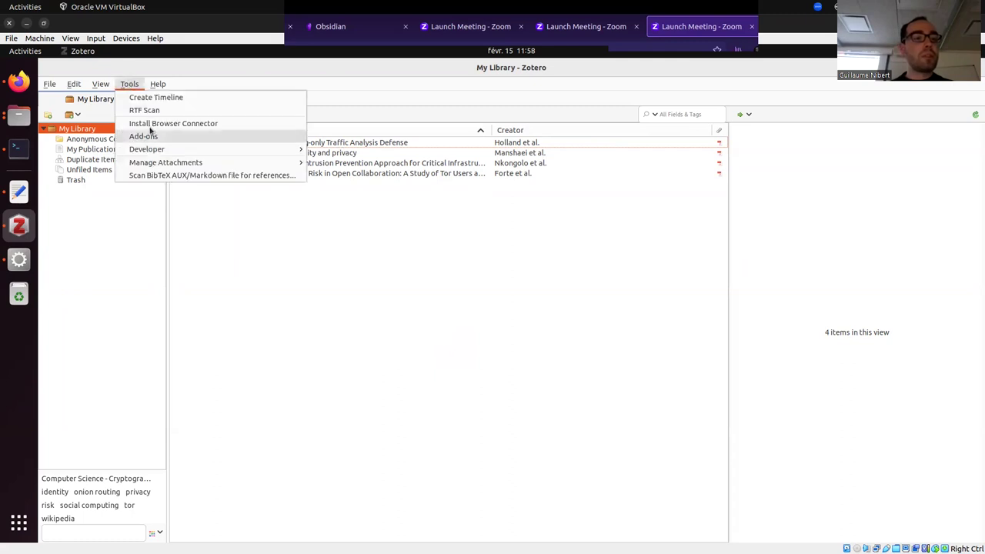
key("Escape")
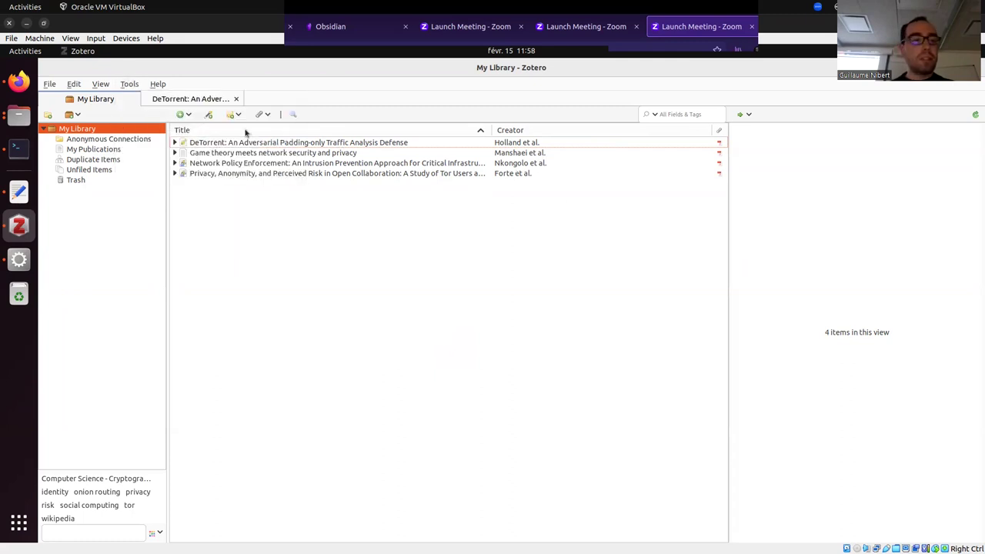
left_click(477, 175)
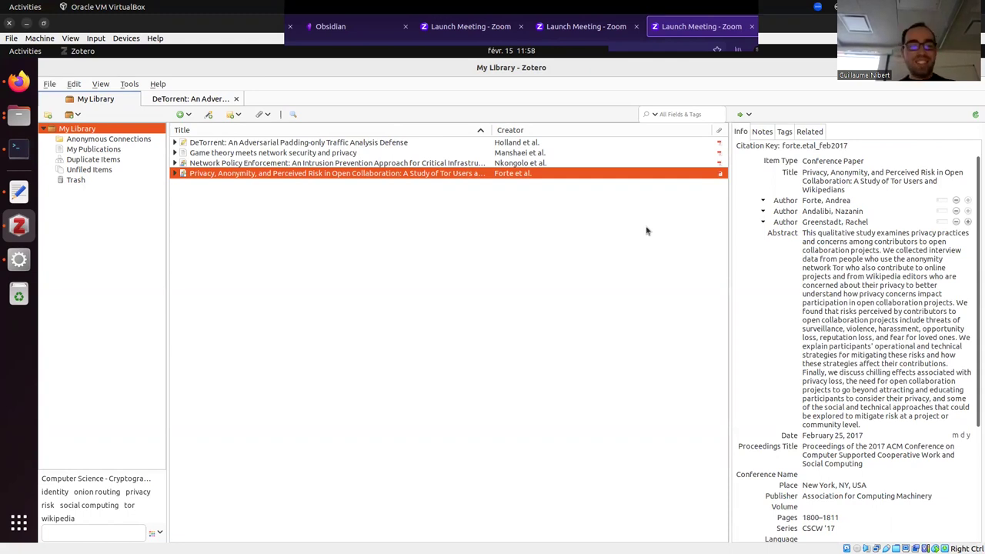
left_click(23, 123)
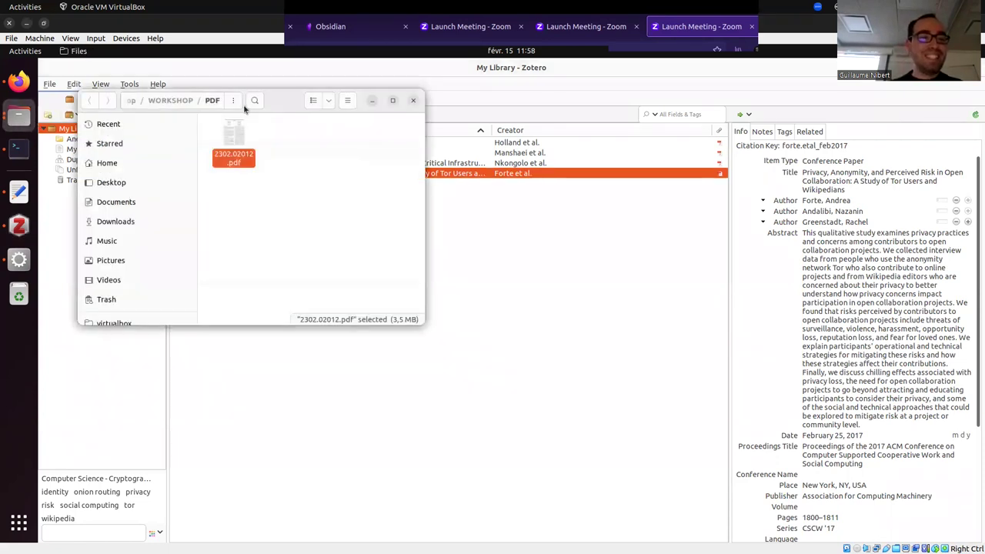
left_click_drag(282, 109, 315, 281)
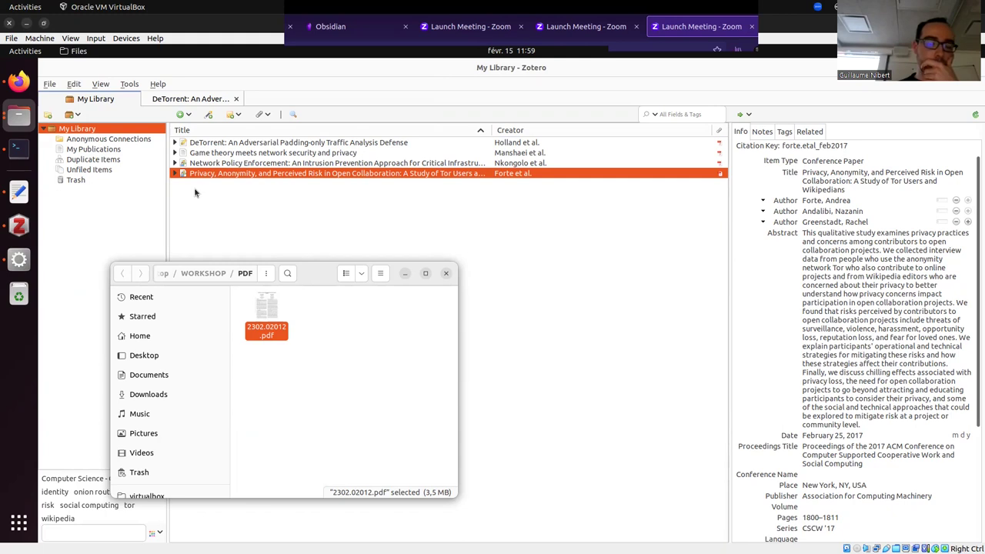
left_click_drag(310, 275, 406, 230)
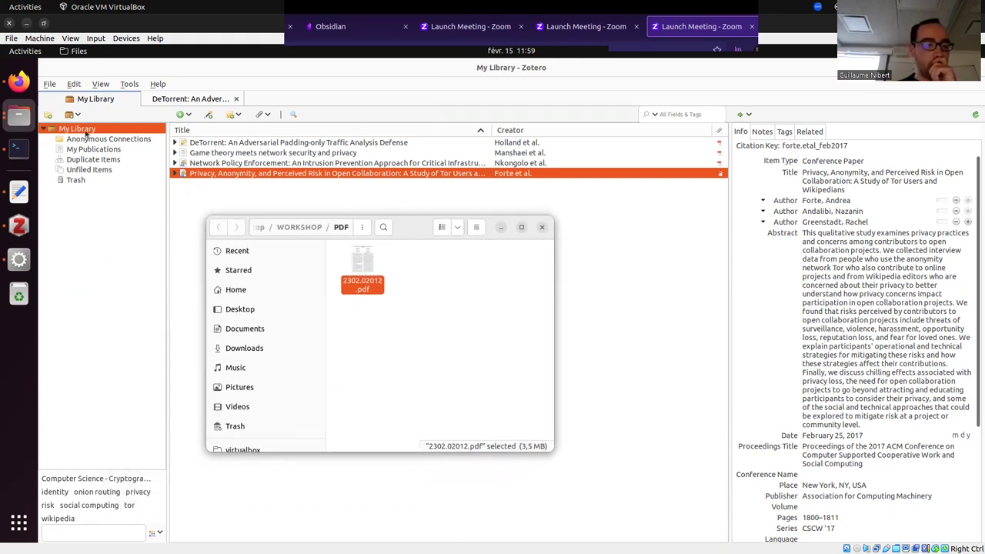
Step: Open the Better BibTeX preferences in Zotero and select the whole citation key formula
left_click(130, 84)
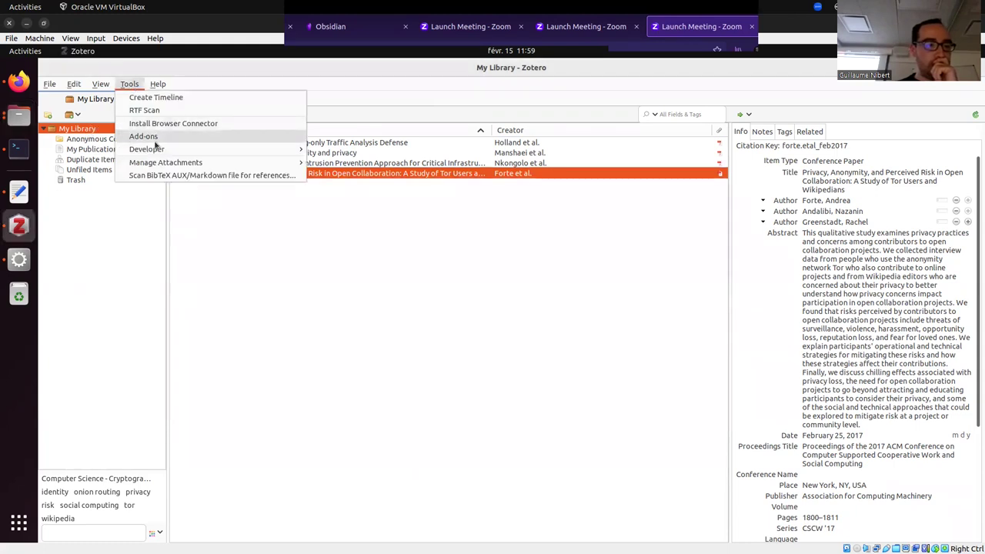
mouse_move(74, 85)
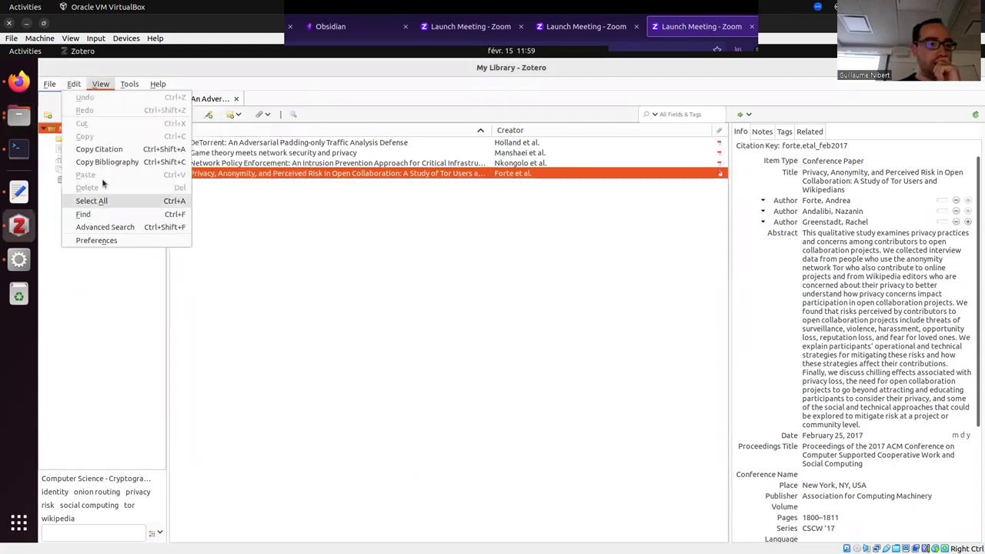
left_click(155, 243)
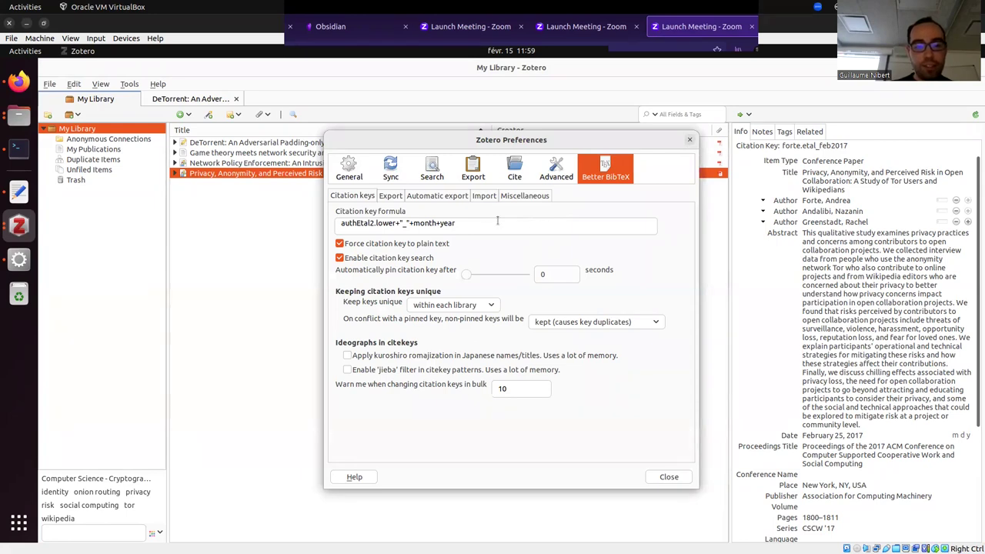
left_click_drag(488, 230, 341, 223)
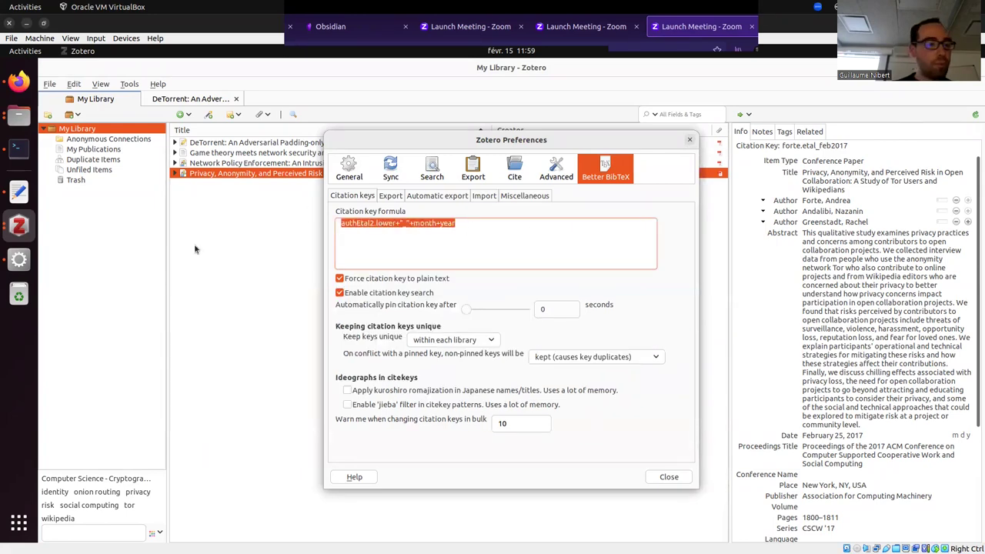
Step: Copy the formula authEtal2.lower+"_"+month+year from lincs_workshop.sh, set it as the only citation key formula in Zotero, and close the preferences
left_click(19, 192)
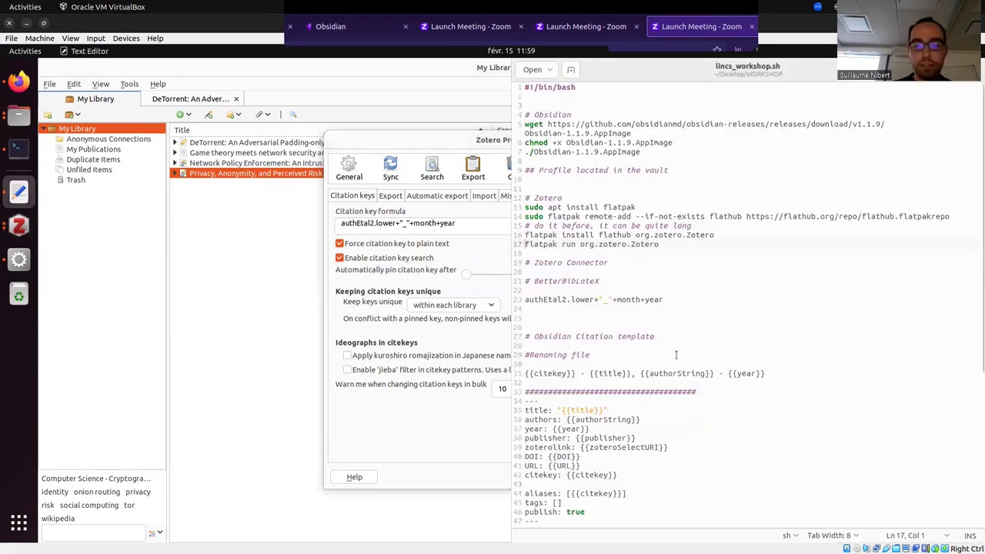
left_click_drag(663, 299, 524, 300)
key("ctrl+c")
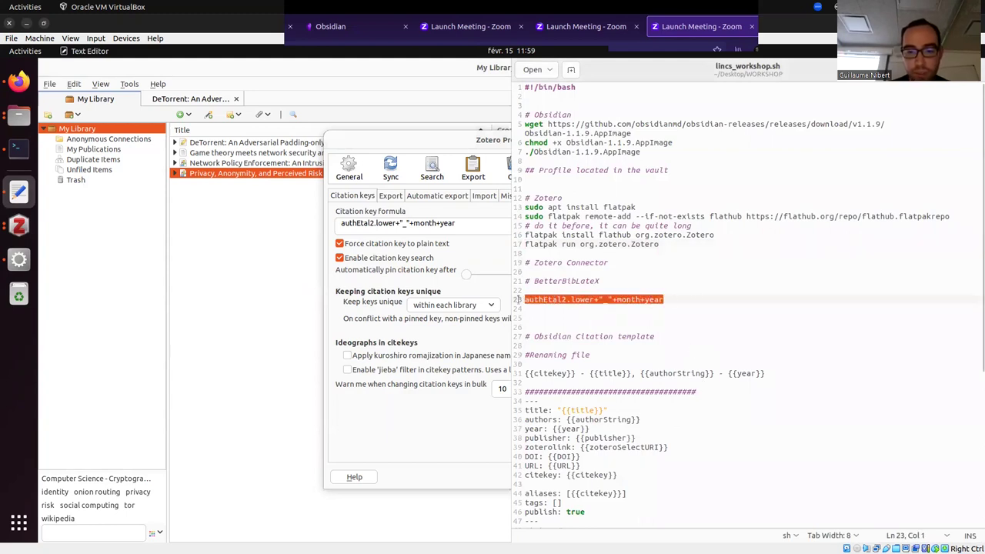
left_click(350, 229)
key("ctrl+v")
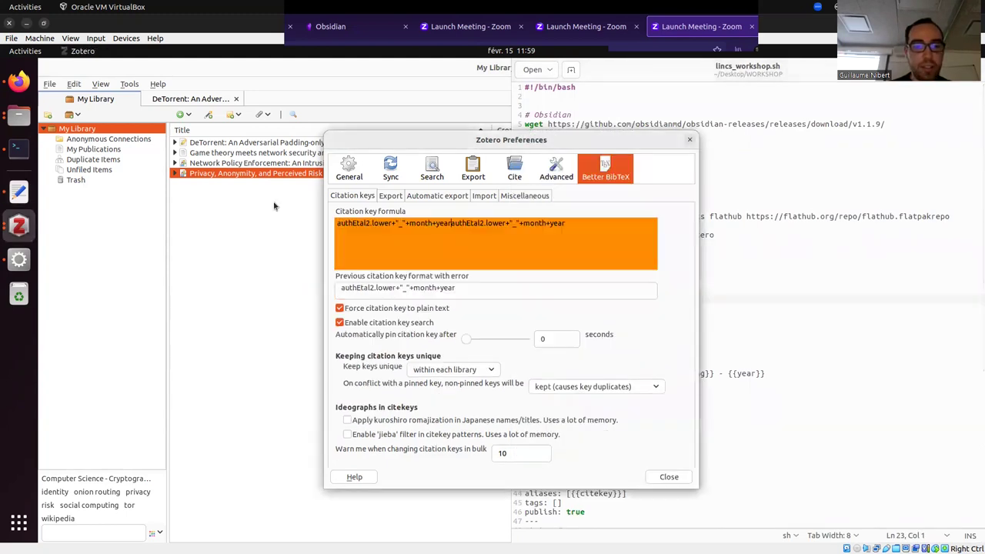
triple_click(512, 223)
key("ctrl+v")
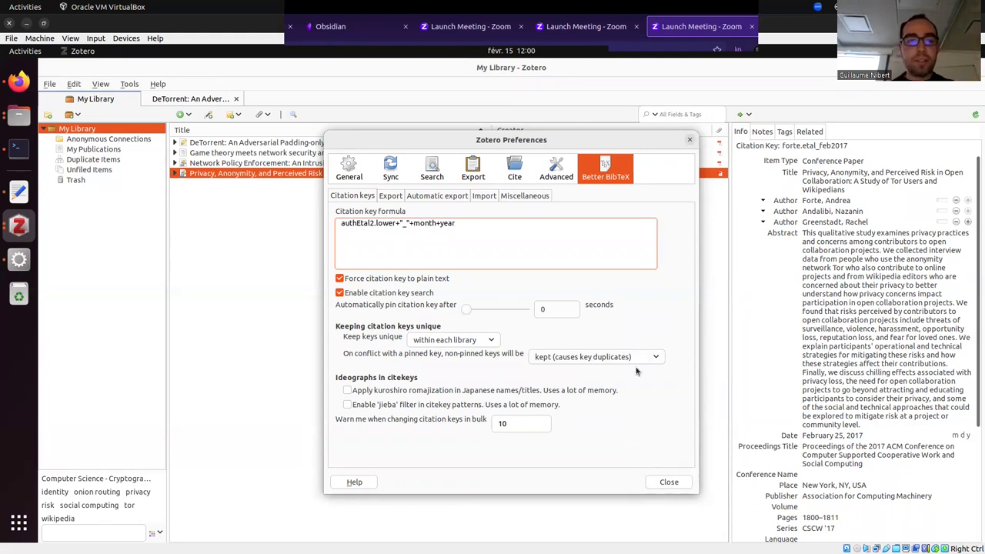
left_click(669, 481)
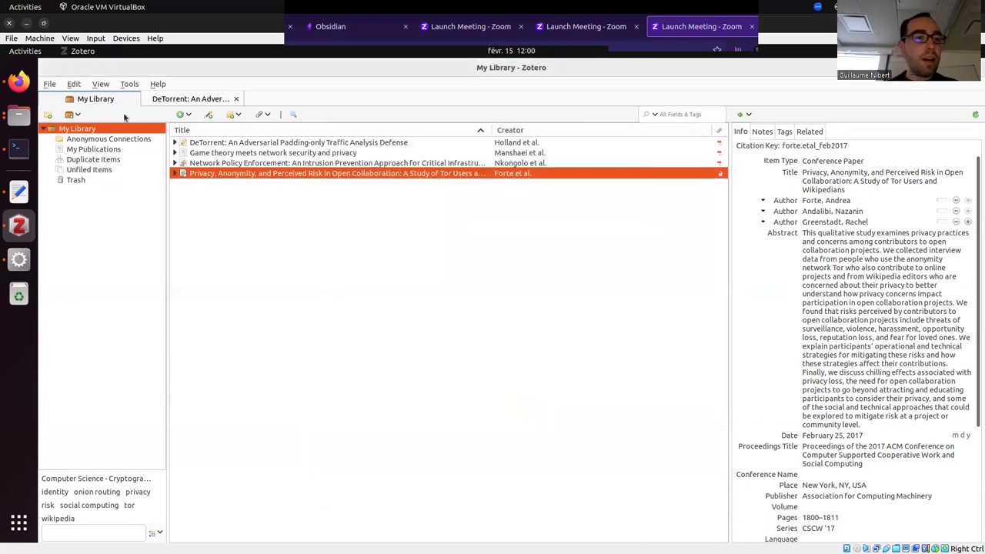
Step: Add the Citation Key column to the library's item list and widen it to fit the full keys
right_click(86, 128)
left_click(467, 231)
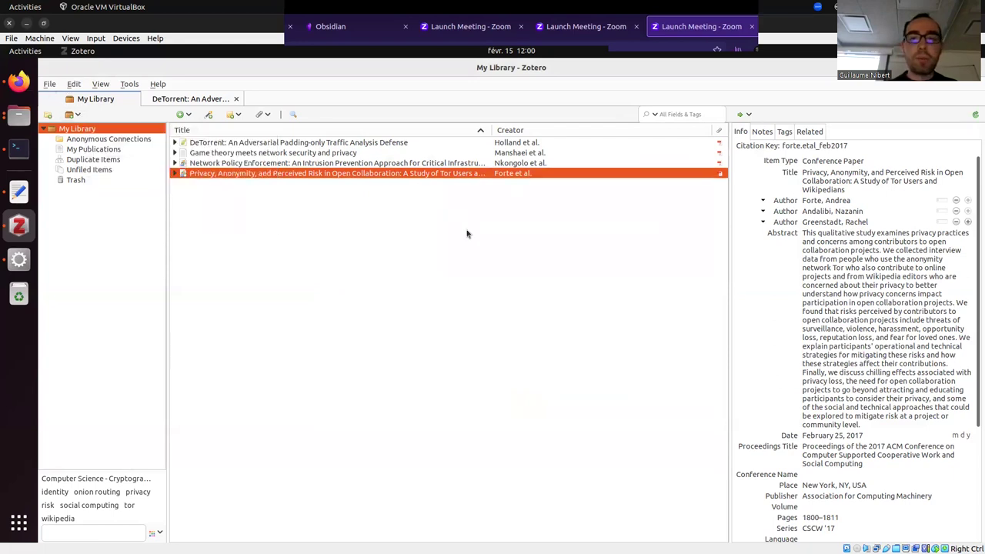
left_click(663, 130)
left_click(663, 130)
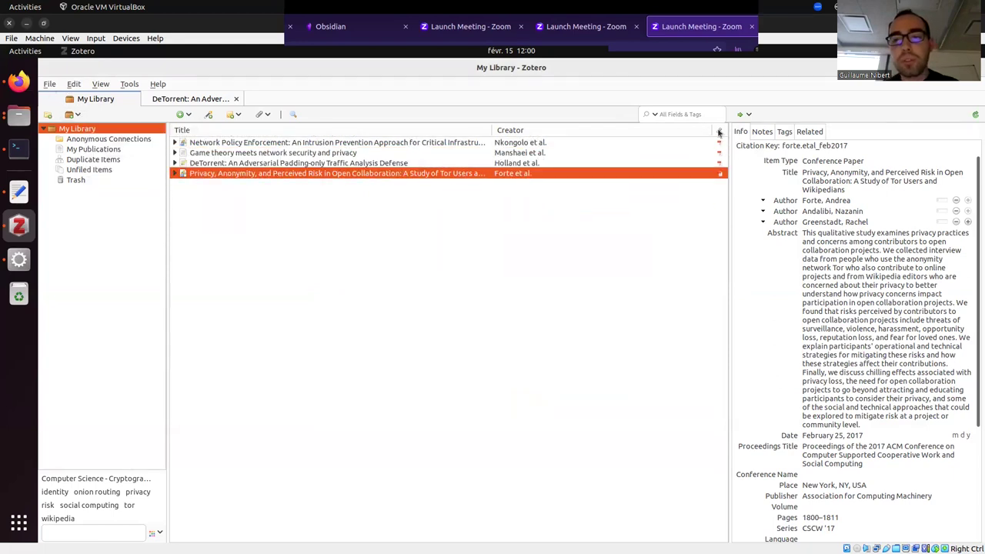
right_click(663, 130)
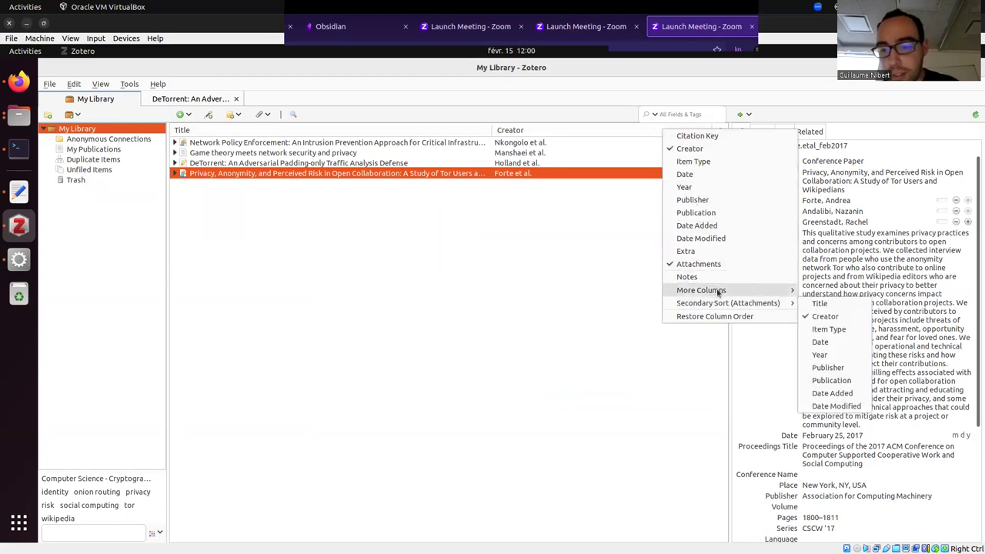
mouse_move(701, 290)
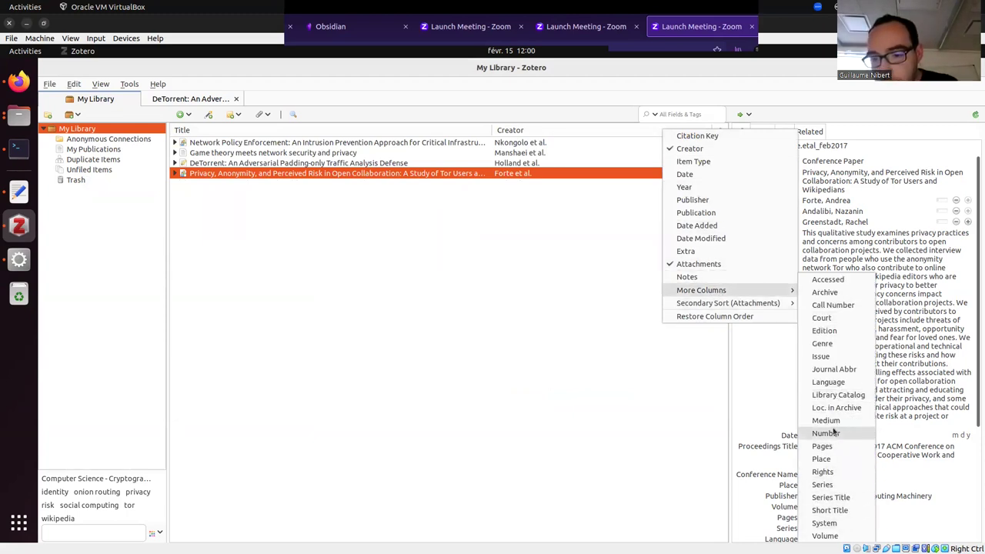
left_click(685, 136)
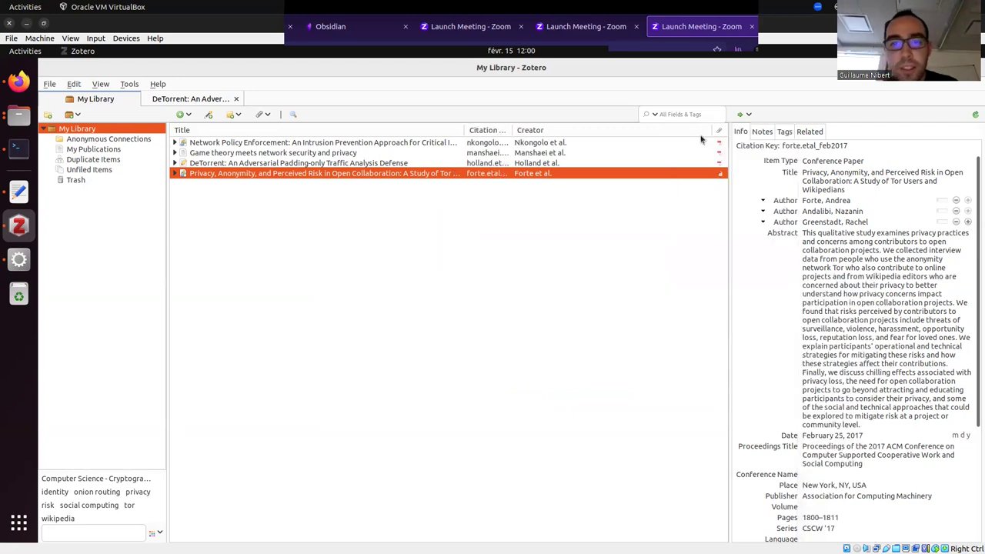
left_click_drag(512, 135, 589, 137)
left_click(525, 164)
left_click(486, 172)
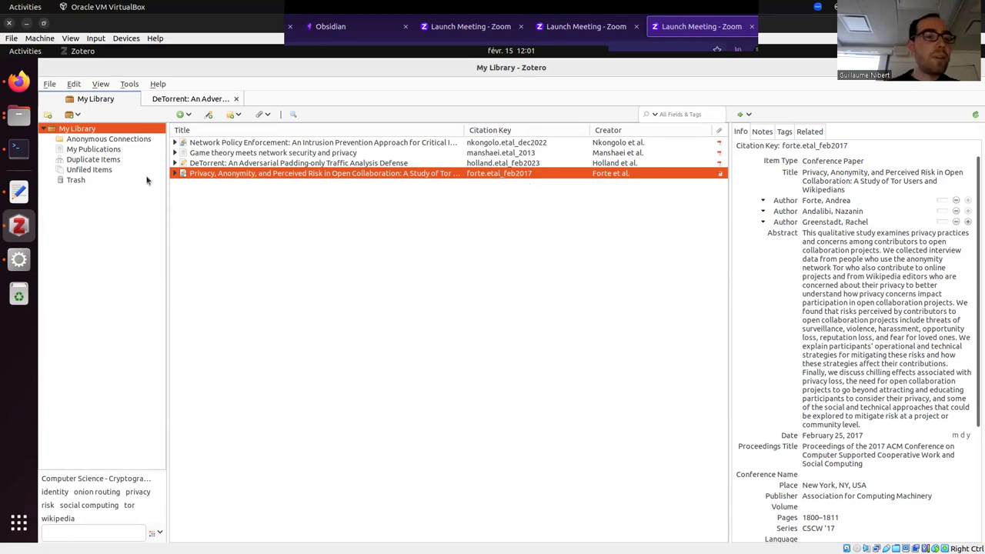
Step: Start exporting My Library in Better BibLaTeX format with the Keep updated option enabled
right_click(98, 130)
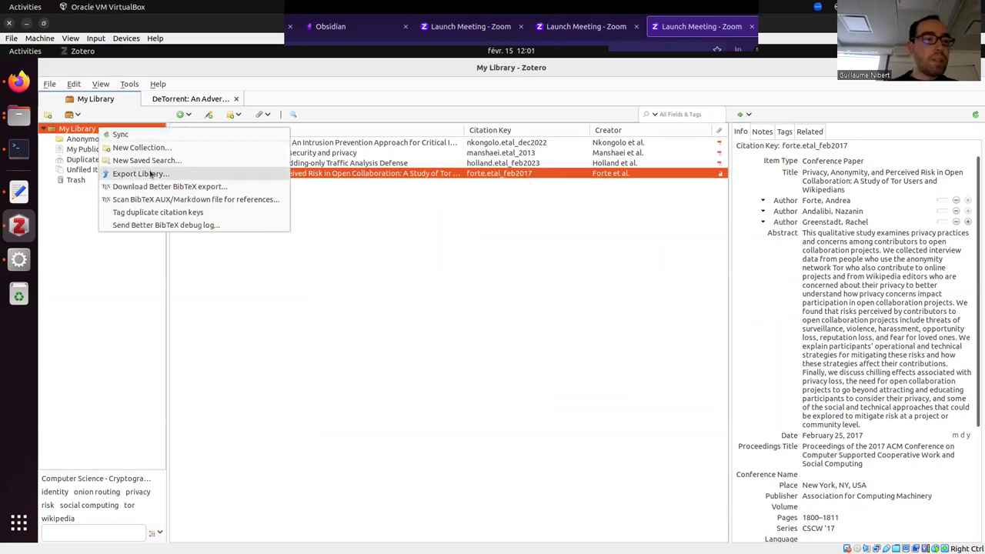
left_click(160, 180)
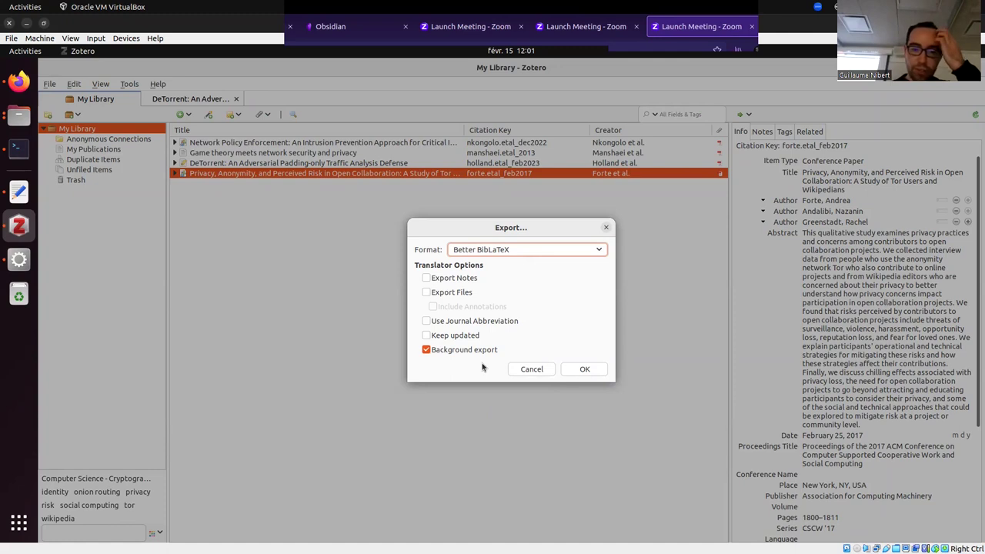
left_click(427, 336)
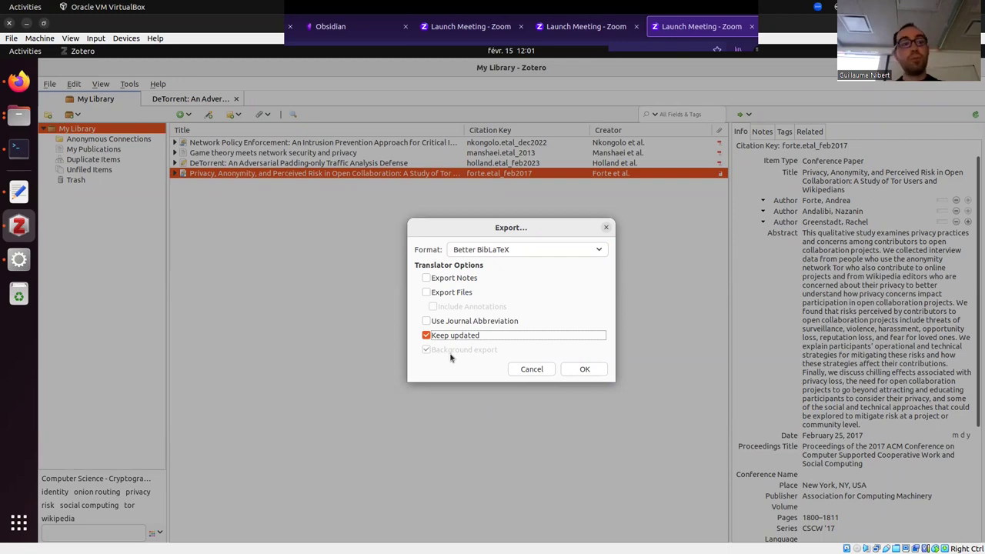
left_click(585, 370)
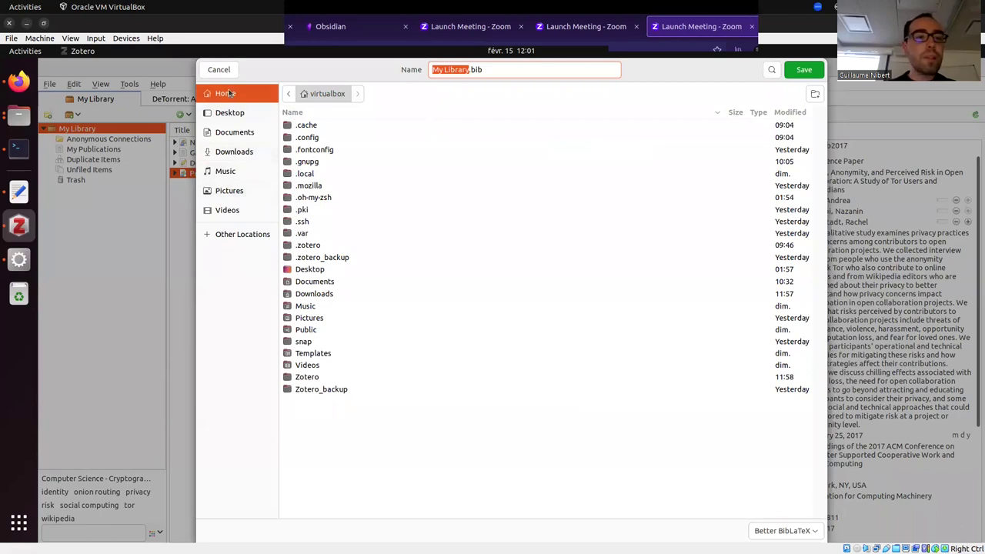
Step: Save the library export as refs.bib in the WORKSHOP folder on the Desktop
left_click(231, 114)
double_click(350, 125)
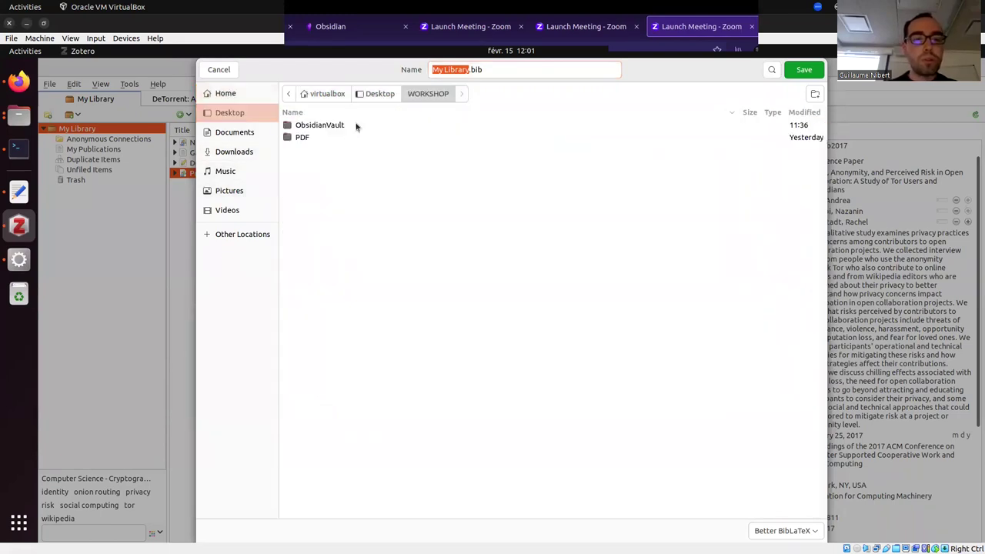
left_click(357, 127)
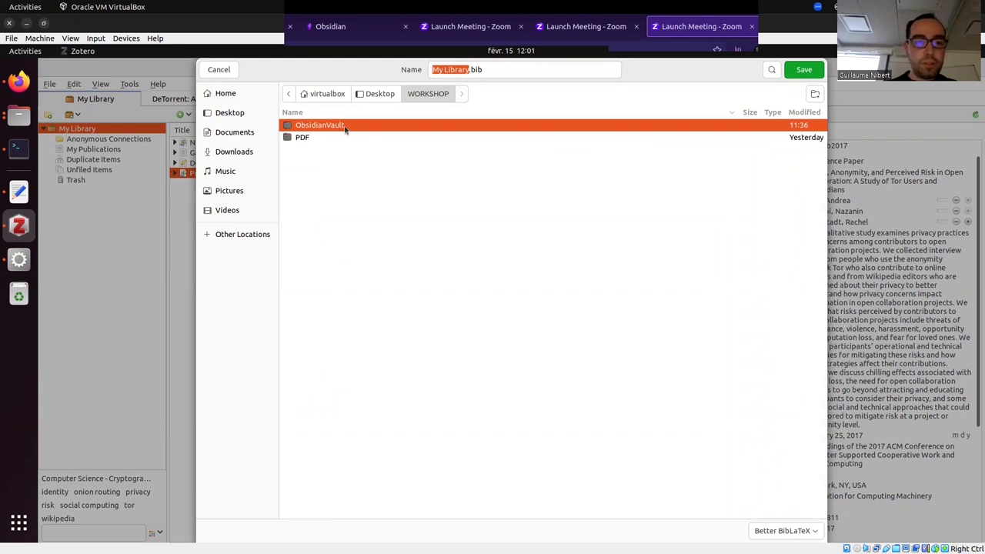
double_click(456, 70)
key("BackSpace")
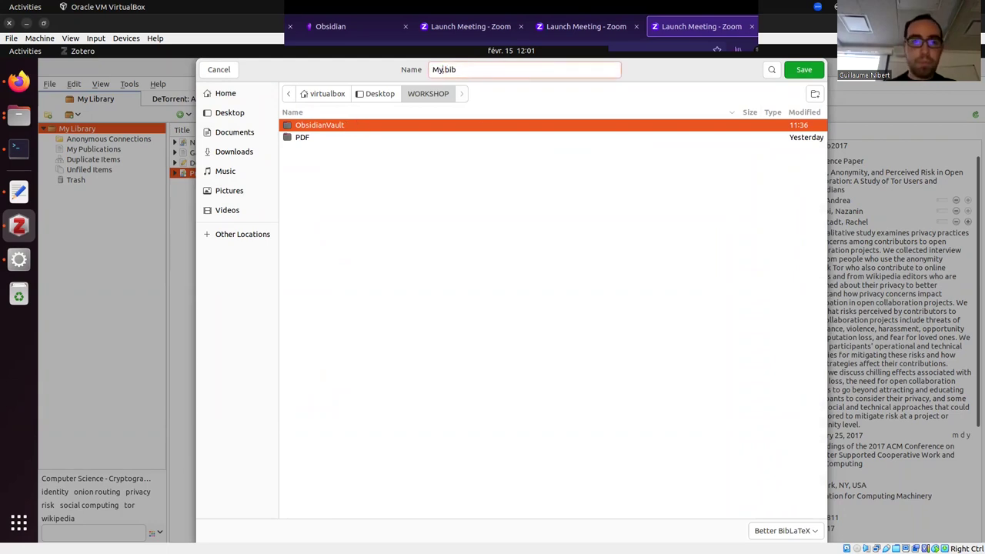
key("BackSpace")
key("BackSpace")
type("refs")
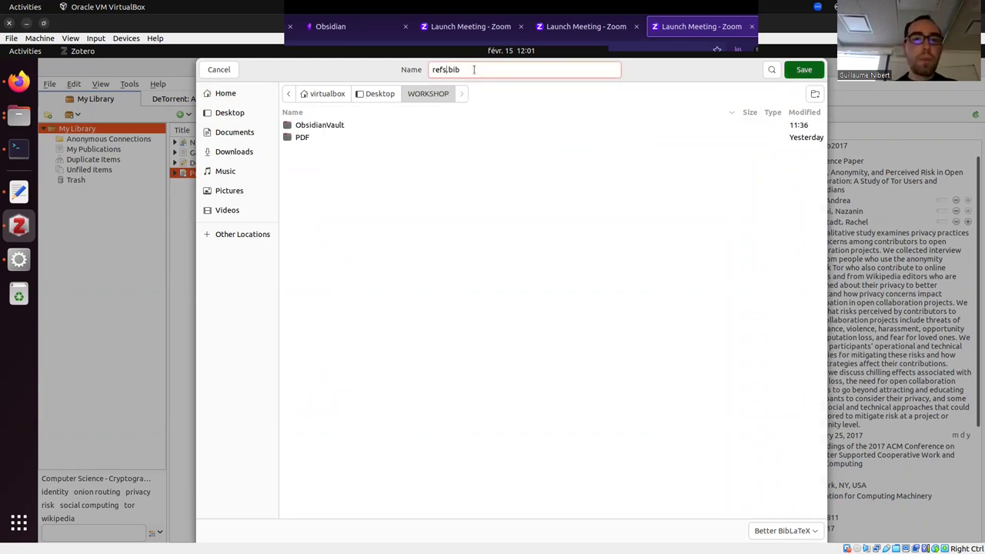
key("Return")
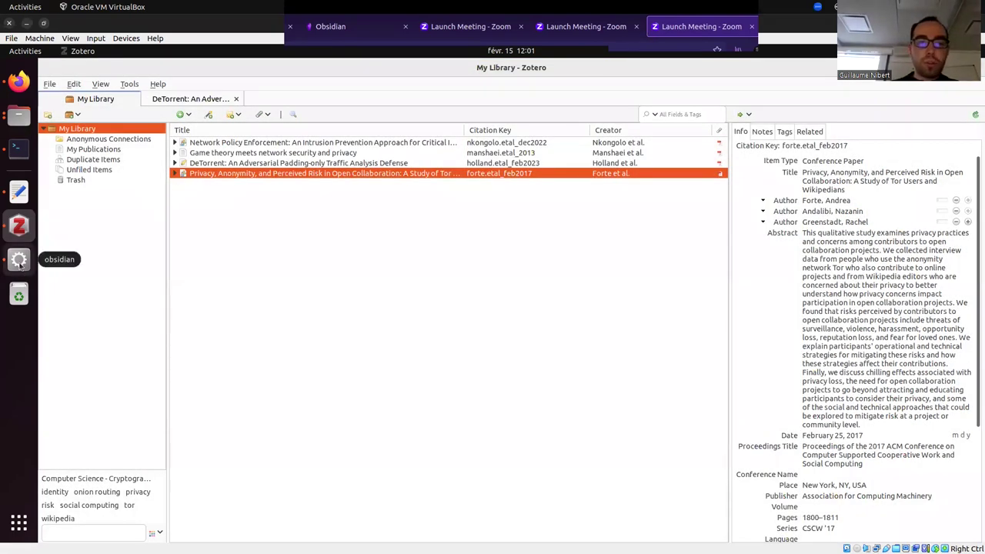
Step: Switch to Obsidian, maximize its window and clear the tag:#water search
left_click(20, 260)
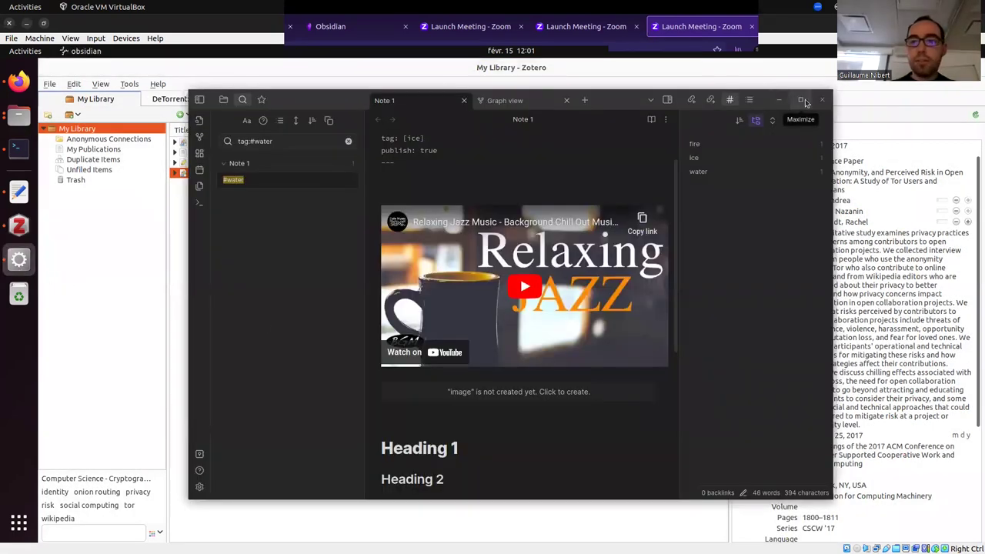
left_click(804, 102)
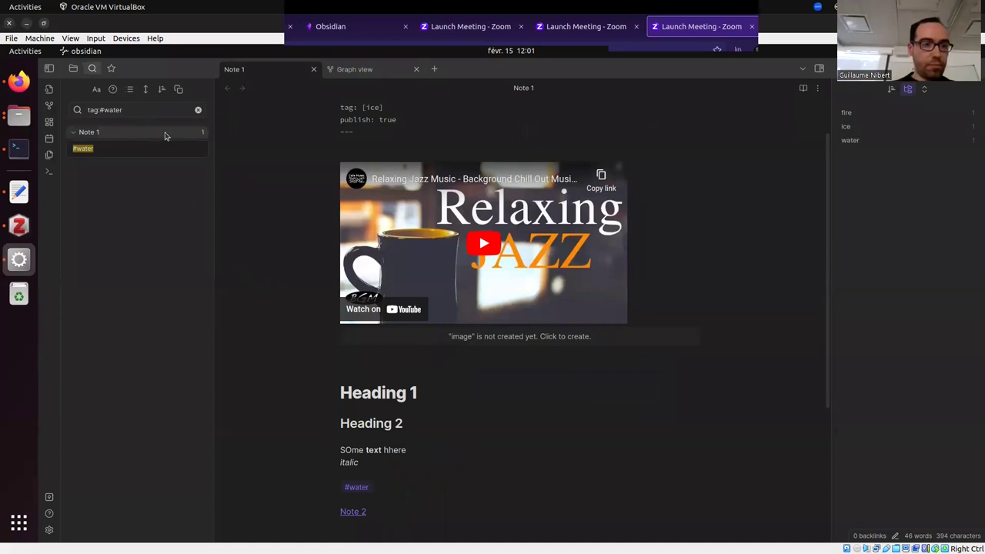
left_click(197, 110)
left_click(270, 362)
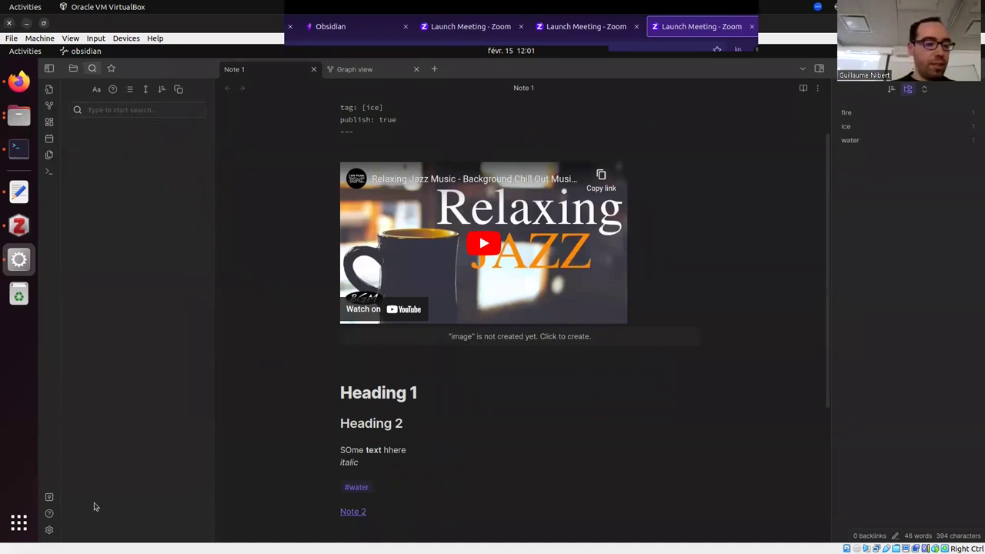
Step: Turn on community plugins in the Obsidian settings and search the plugin library for "citation"
left_click(48, 529)
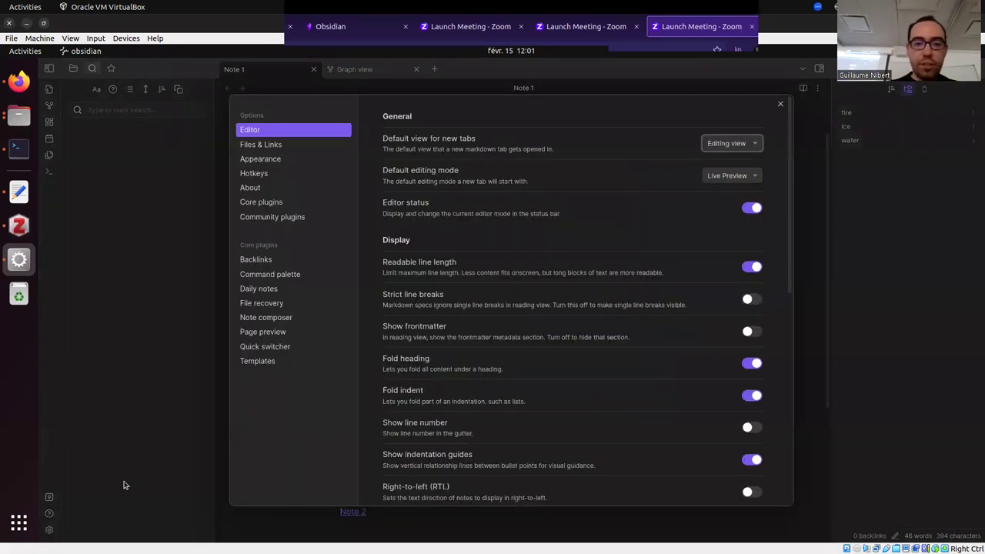
left_click(310, 217)
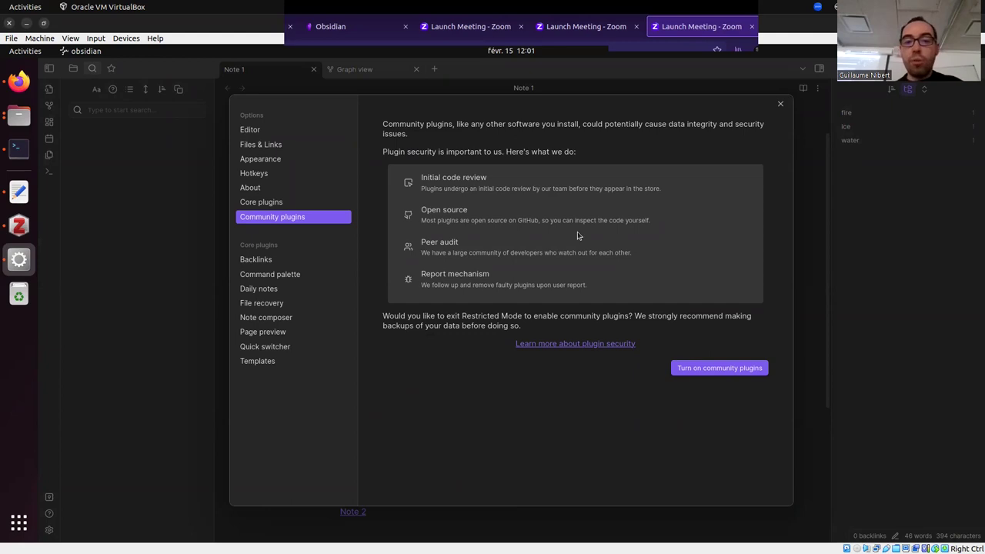
left_click(743, 371)
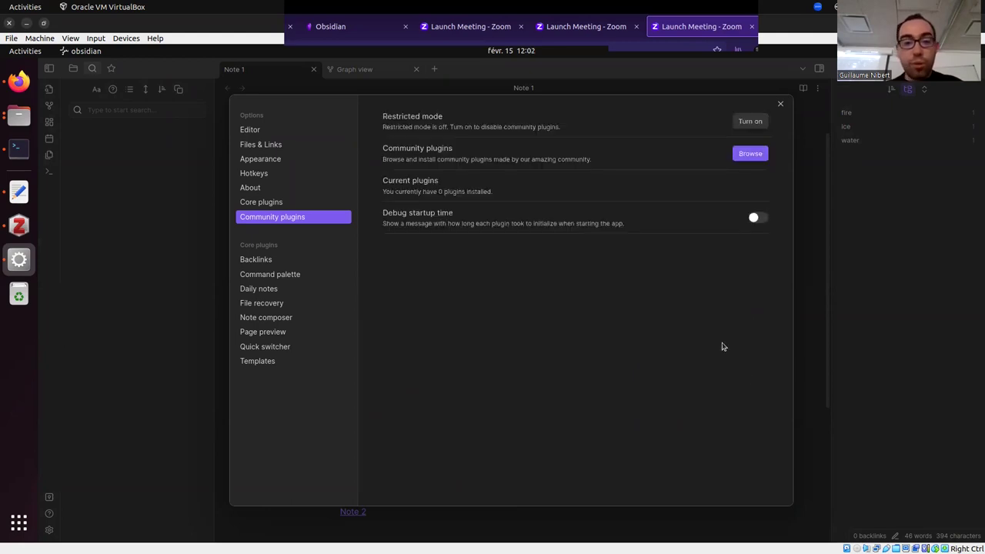
left_click(747, 153)
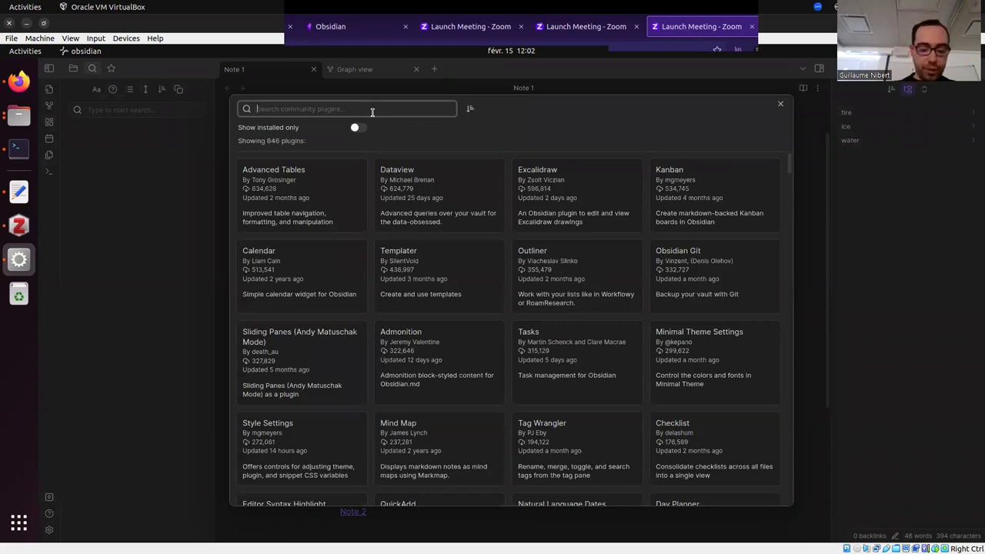
type("citation")
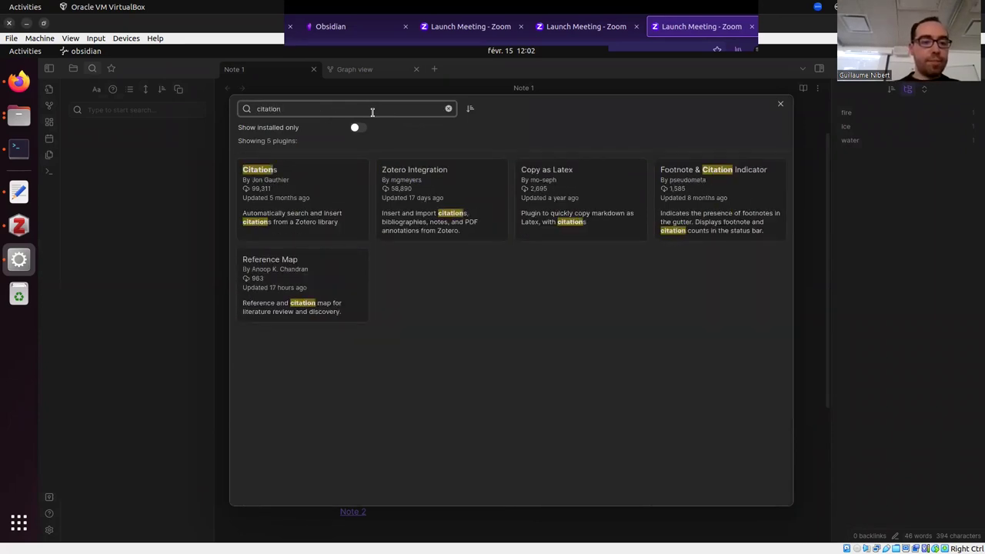
Step: Install and enable the Citations plugin, then set its citation database format to BibLaTeX
left_click(339, 182)
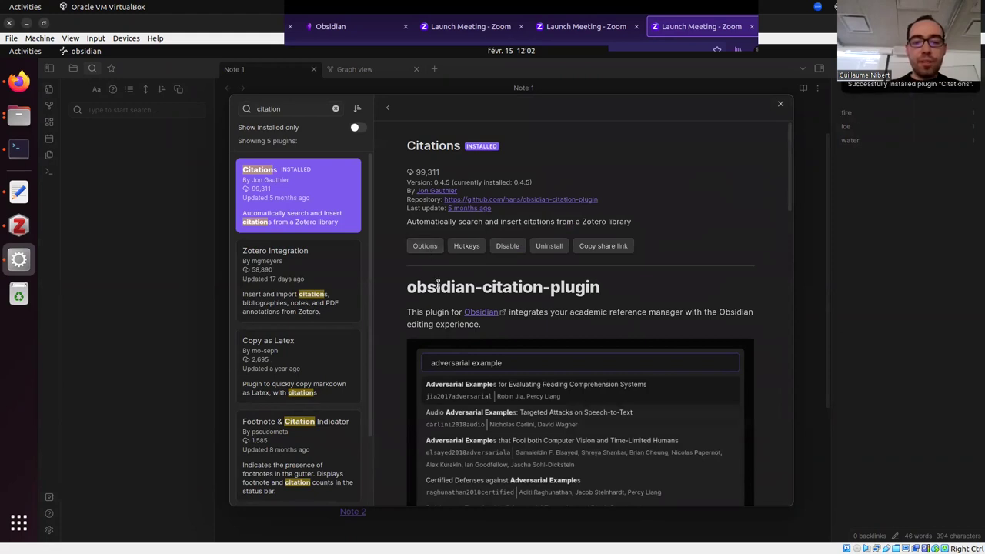
left_click(427, 250)
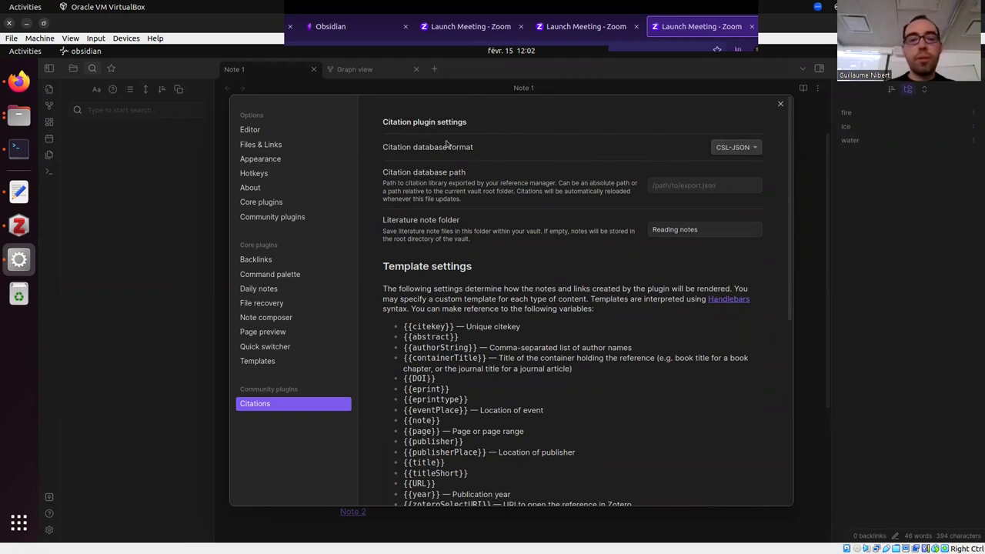
left_click(741, 150)
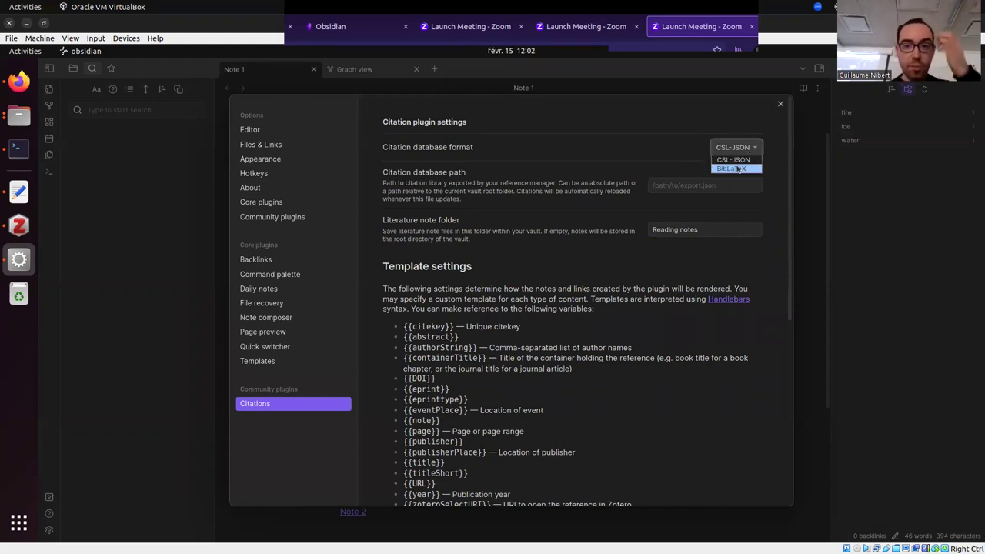
left_click(736, 170)
Step: Set the citation database path to /home/virtualbox/Desktop/WORKSHOP/refs.bib
left_click(716, 183)
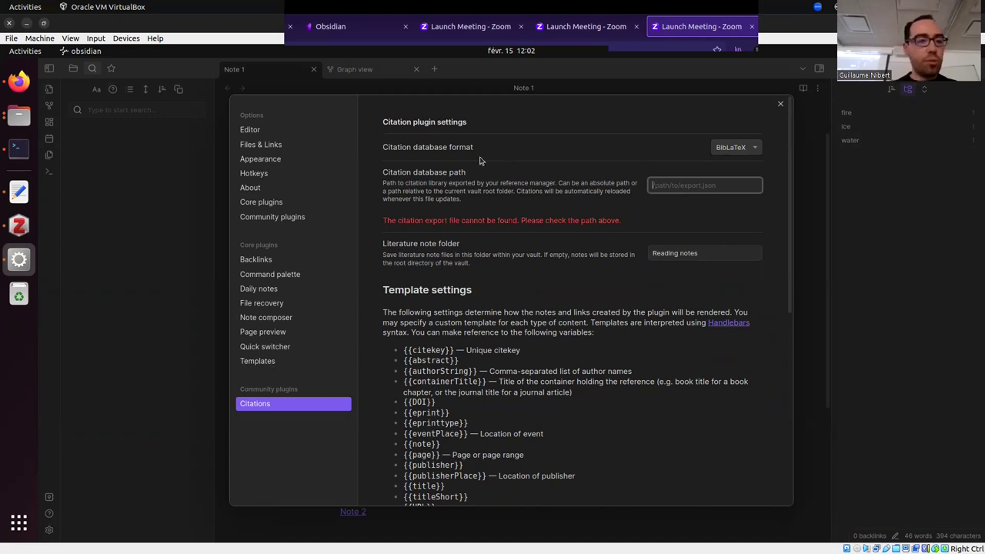
type("/home")
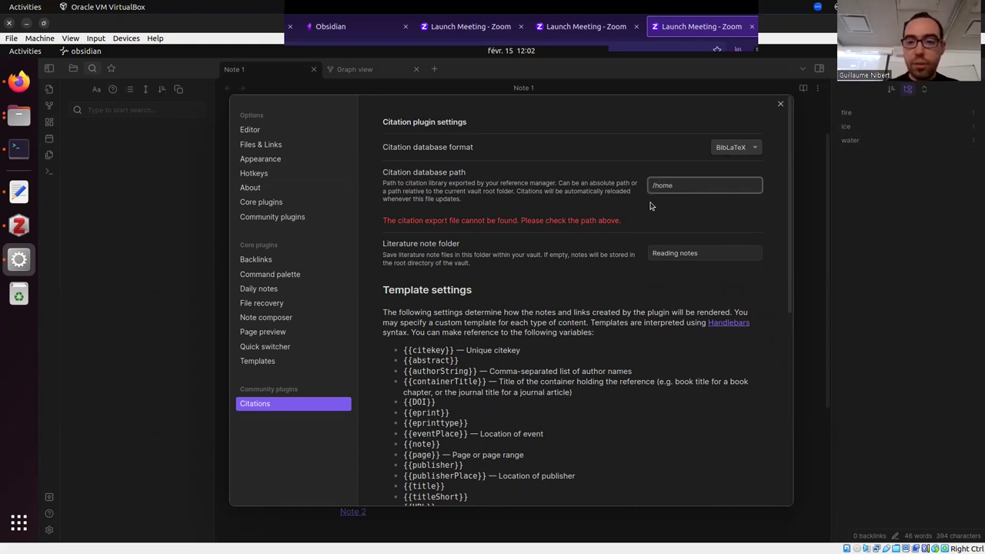
type("/virt")
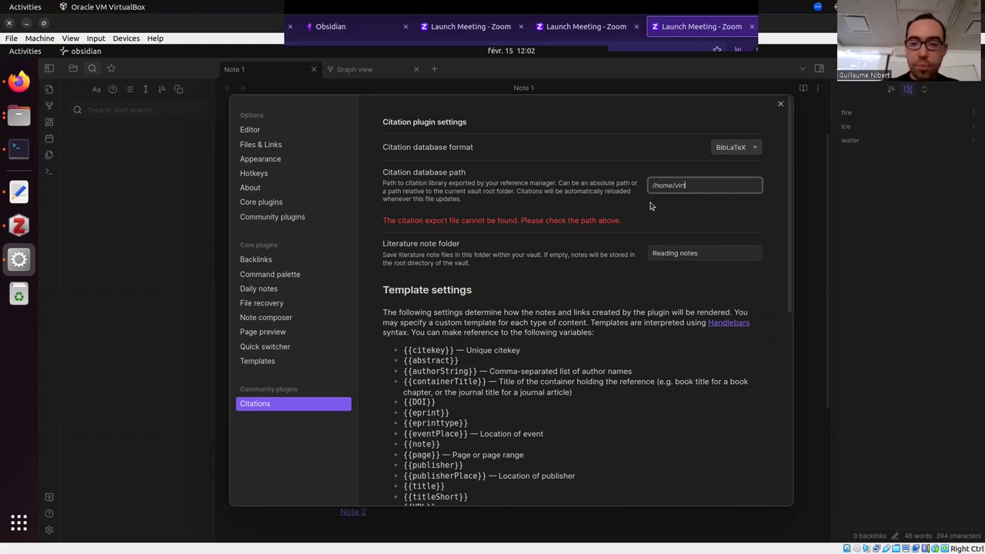
type("ualbox/Desk")
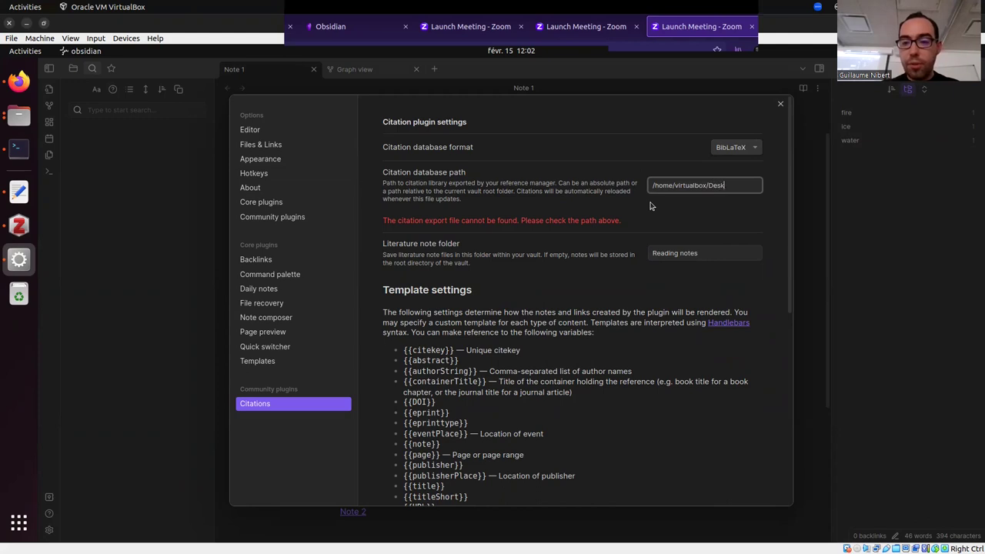
type("top/WORK")
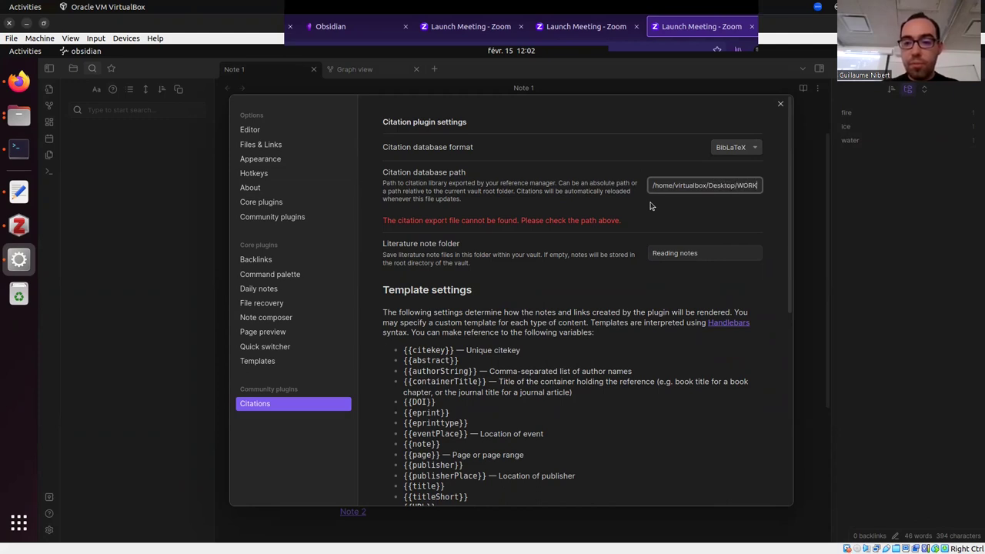
type("SHOP/refs.bib")
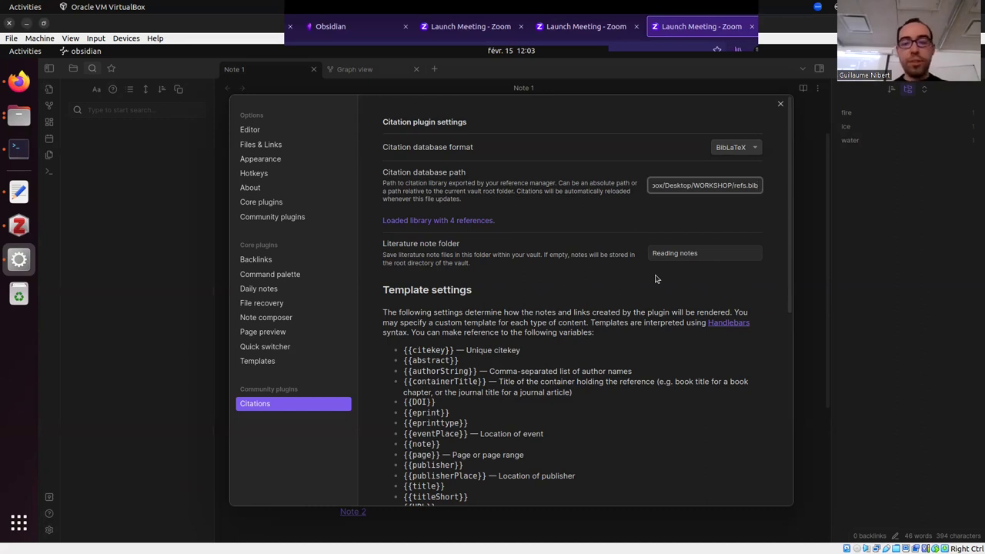
Step: Switch to Text Editor and copy the note template in lincs_workshop.sh, from the opening dashes through "## References to look at"
left_click(703, 254)
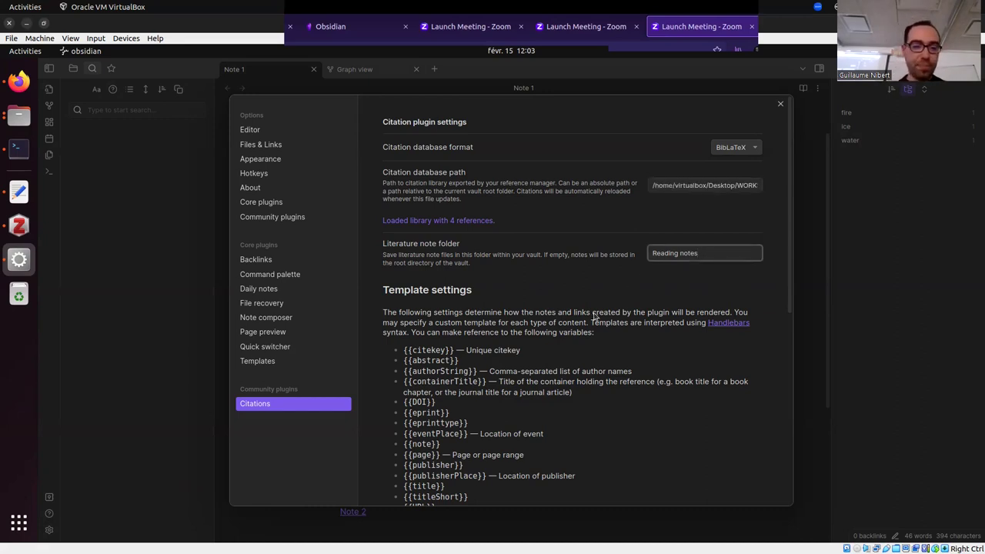
left_click(735, 341)
left_click_drag(790, 269, 796, 359)
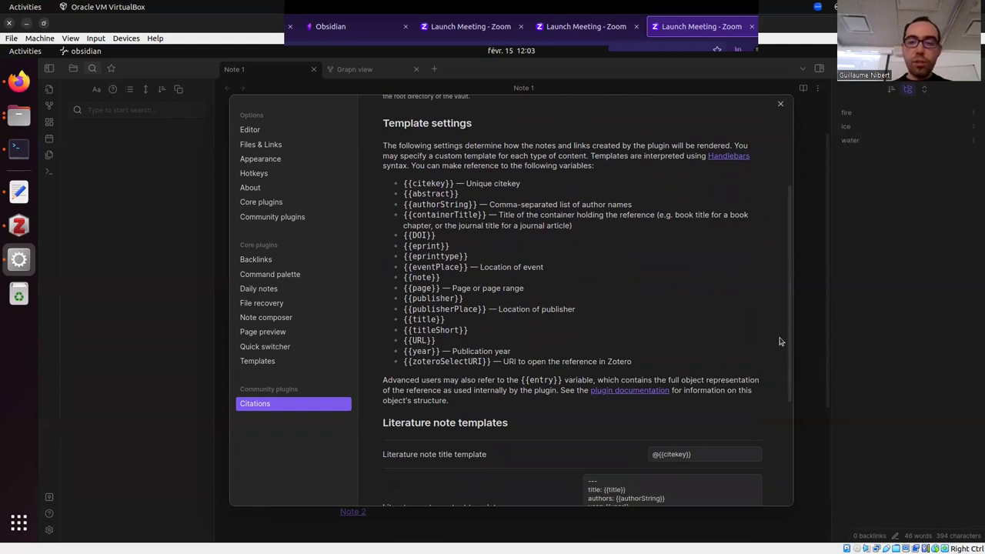
left_click_drag(785, 342, 787, 400)
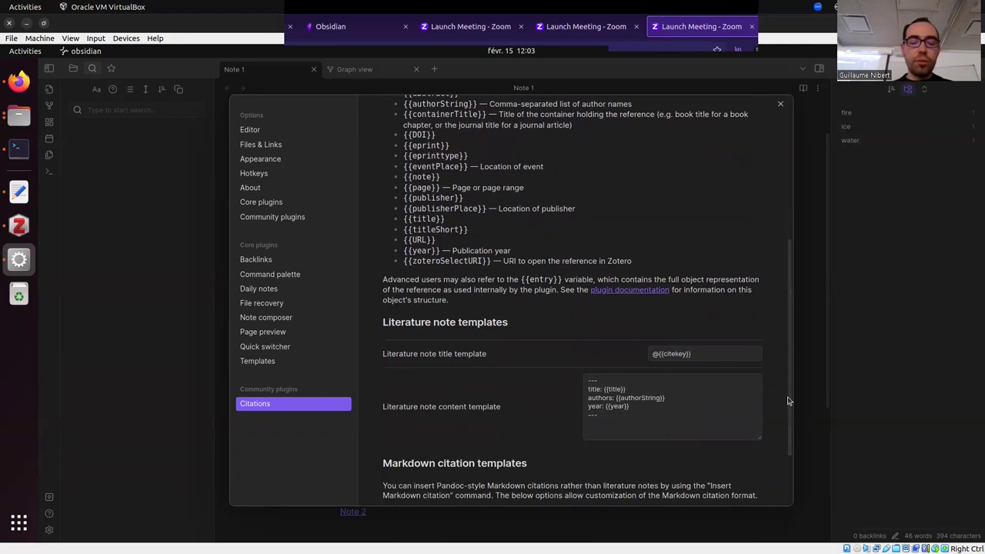
left_click(626, 425)
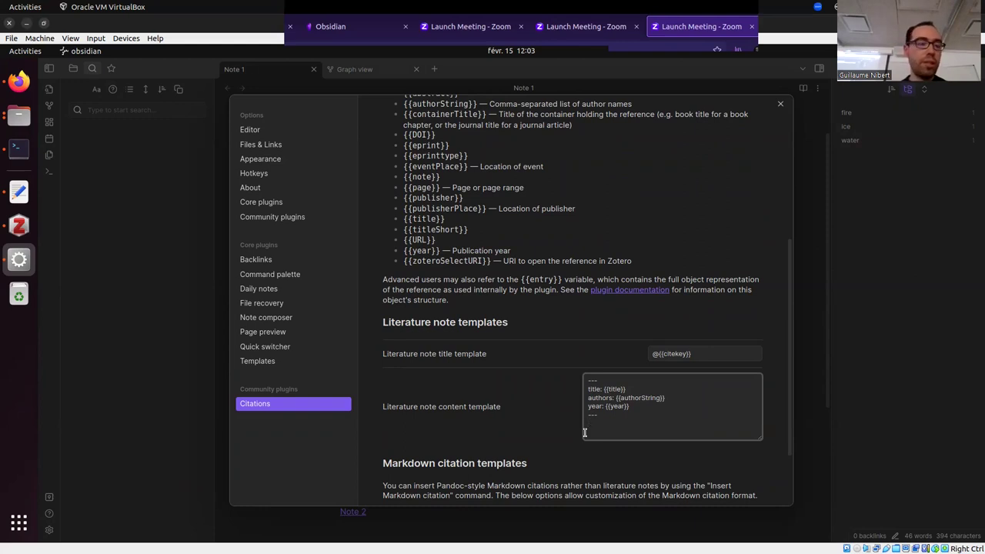
left_click(23, 193)
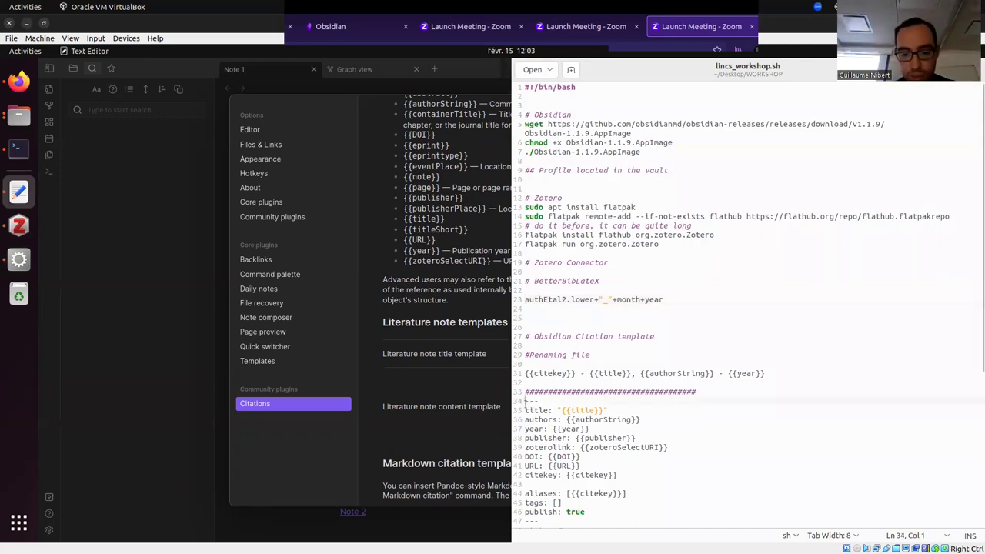
left_click_drag(525, 400, 636, 431)
right_click(702, 358)
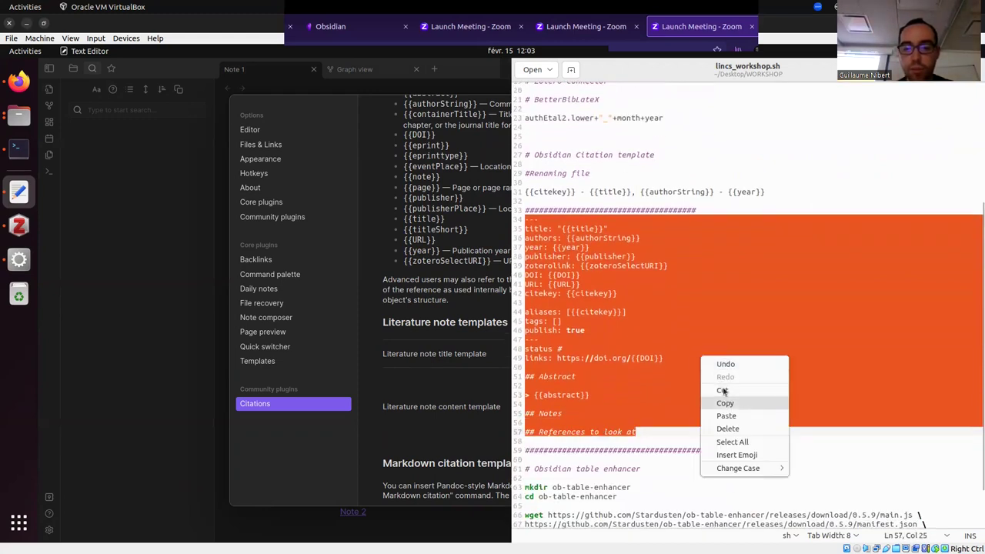
left_click(726, 403)
Step: Back in Obsidian, replace the literature note content template with the copied text and check its fields
left_click(504, 408)
left_click(626, 418)
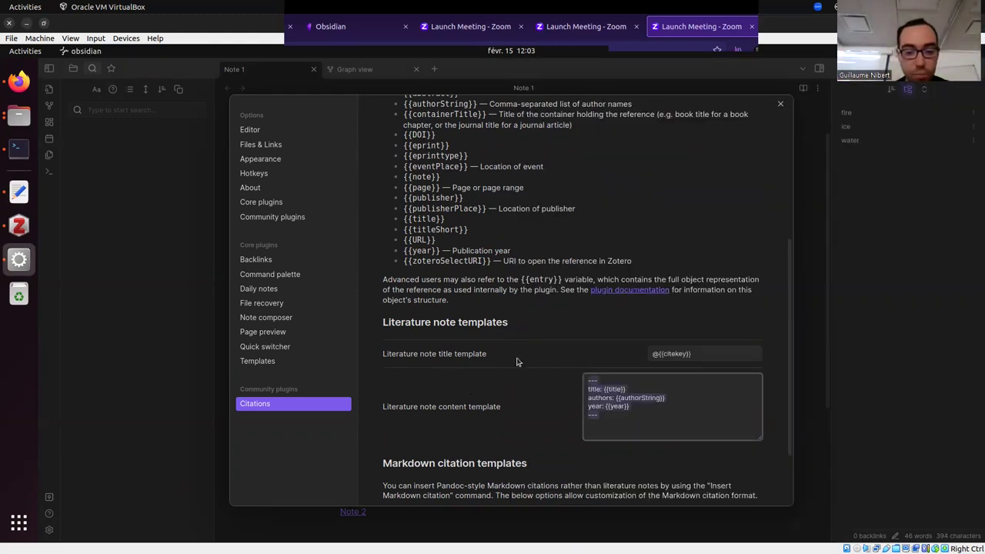
key("ctrl+v")
scroll(647, 413, "up", 10)
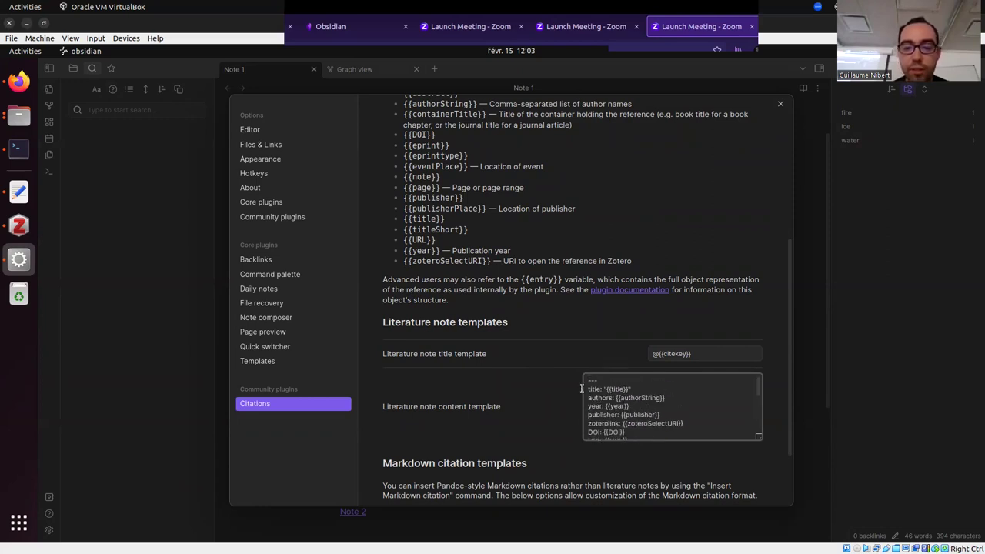
scroll(679, 420, "down", 2)
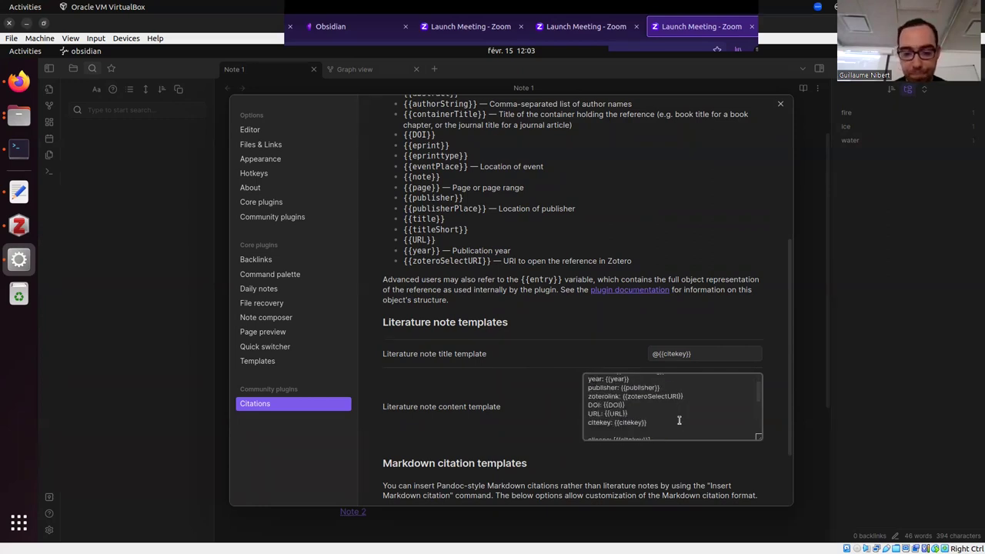
scroll(755, 405, "down", 2)
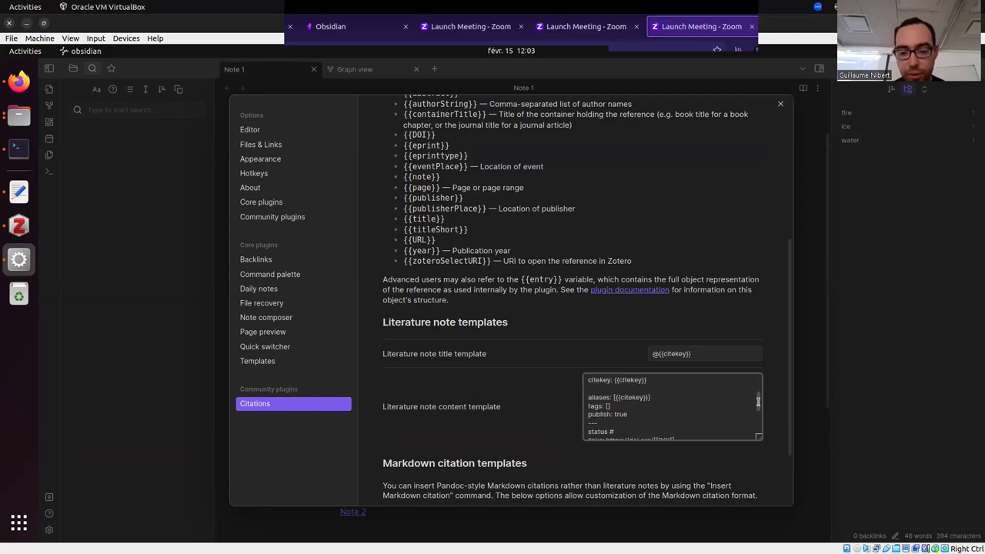
scroll(759, 407, "down", 2)
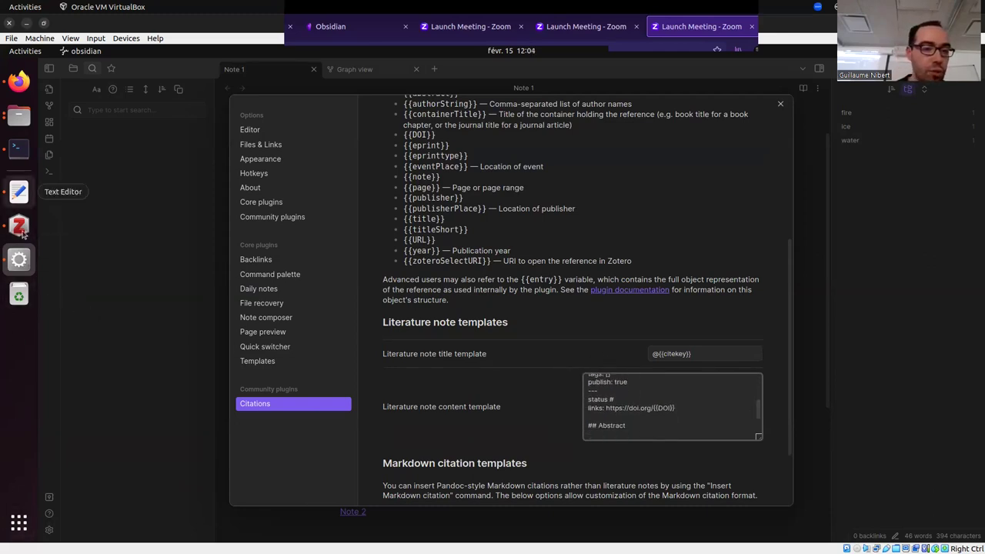
Step: Switch to Text Editor and copy the "Renaming file" line {{citekey}} - {{title}}, {{authorString}} - {{year}} from lincs_workshop.sh
left_click(10, 188)
scroll(683, 201, "up", 2)
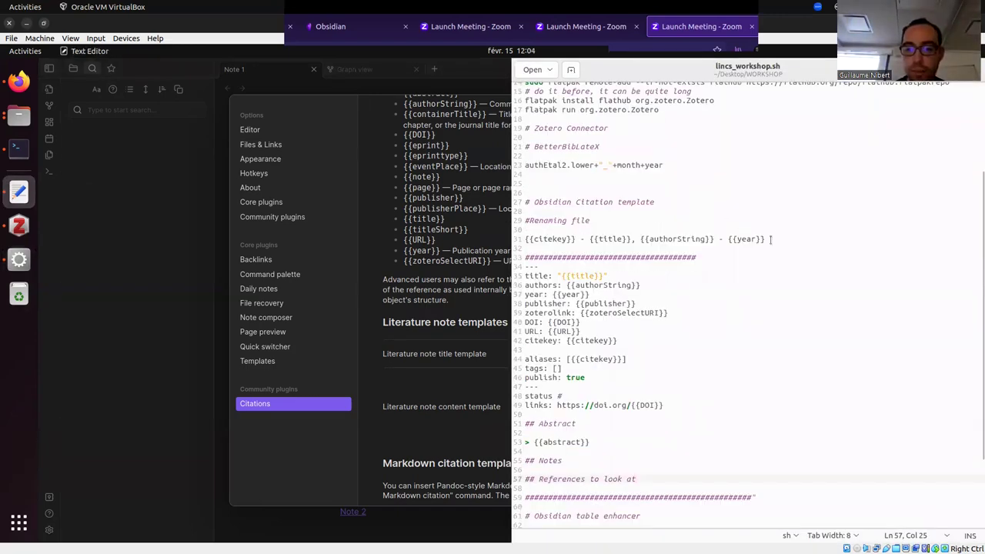
left_click_drag(771, 239, 528, 229)
left_click(453, 234)
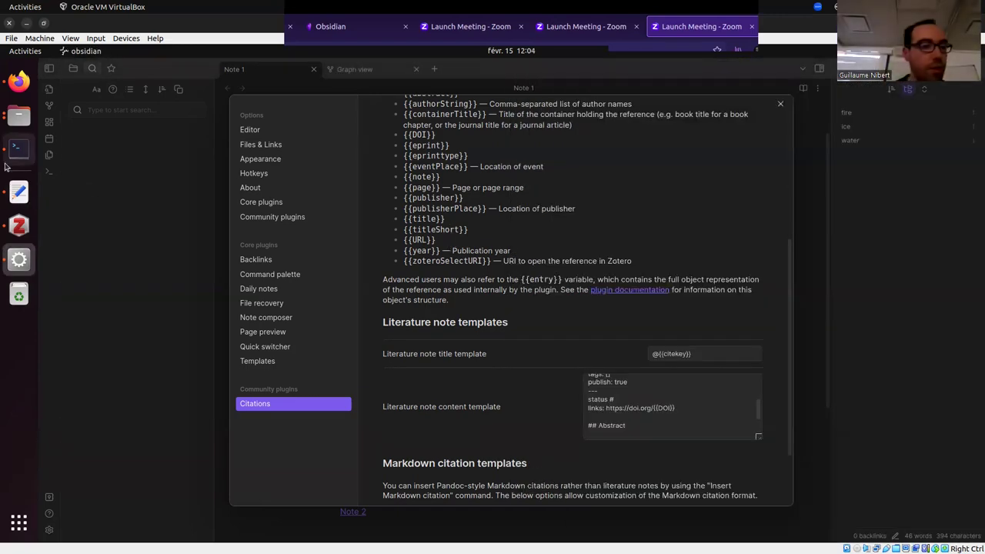
left_click(15, 149)
left_click(18, 191)
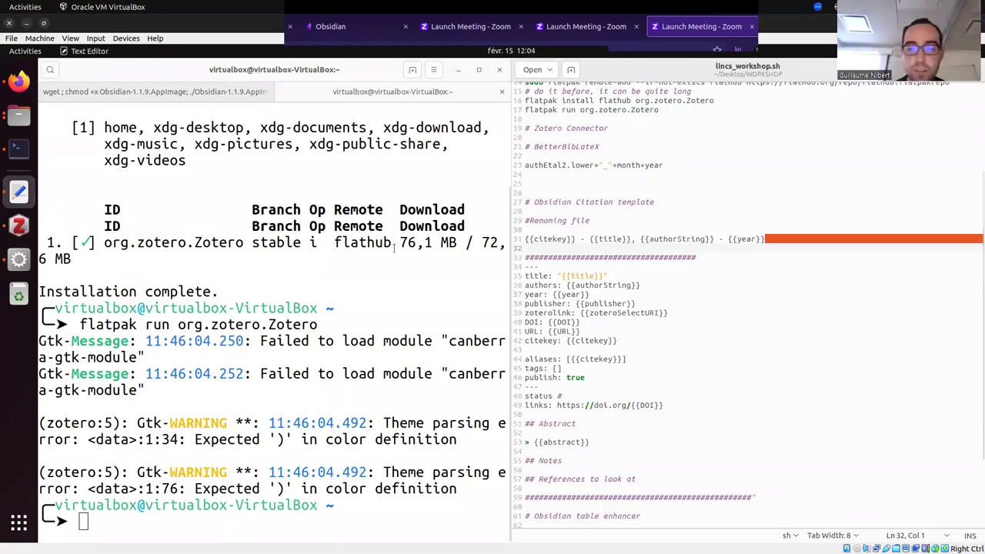
left_click(745, 246)
left_click_drag(766, 240, 523, 241)
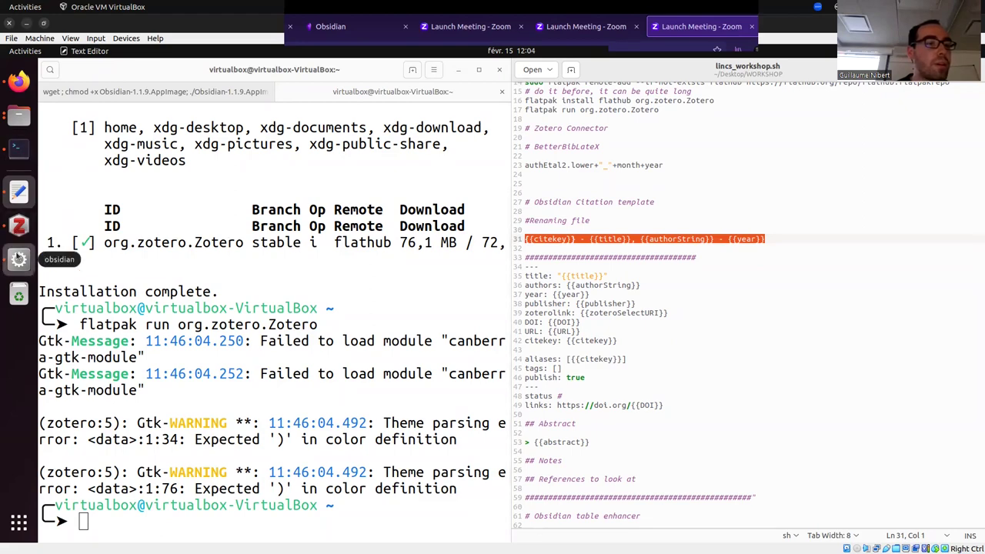
Step: In Obsidian, set the literature note title template to {{citekey}} - {{title}}, {{authorString}} - {{year}} and close the settings
left_click(18, 259)
left_click(654, 353)
key("ctrl+a")
key("ctrl+v")
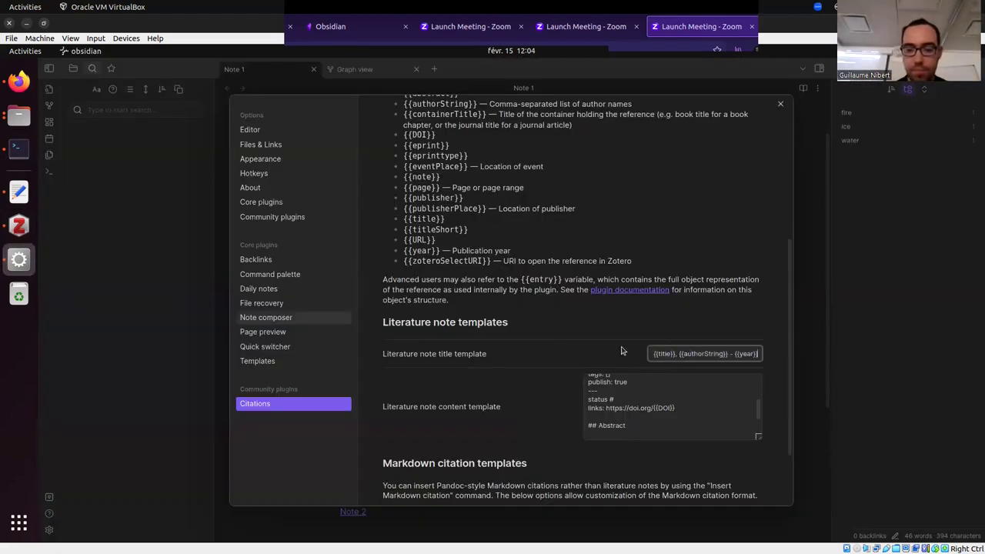
left_click(712, 223)
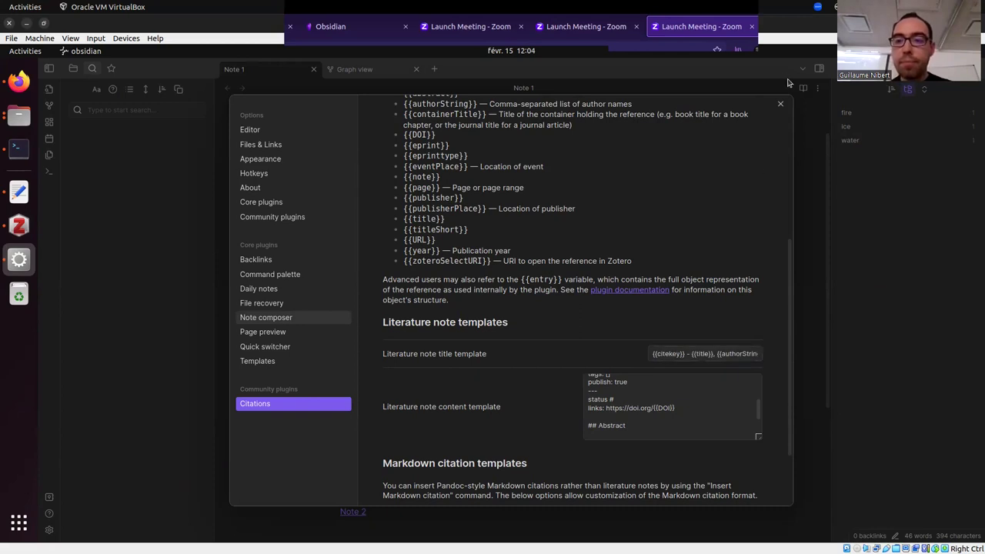
left_click(781, 104)
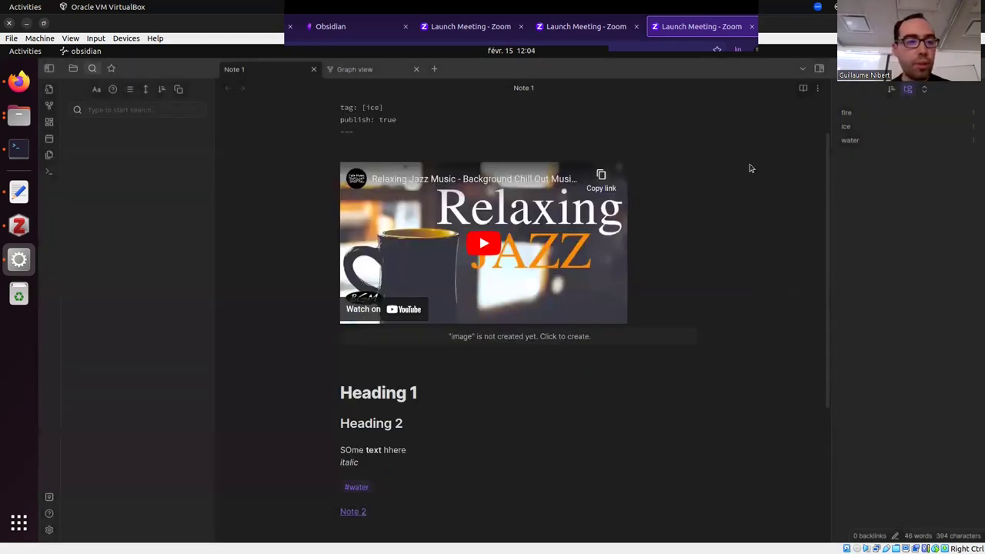
Step: Show the vault's file list and try to open the literature note for "Privacy, Anonymity, and Perceived Risk in Open Collaboration"
left_click(74, 68)
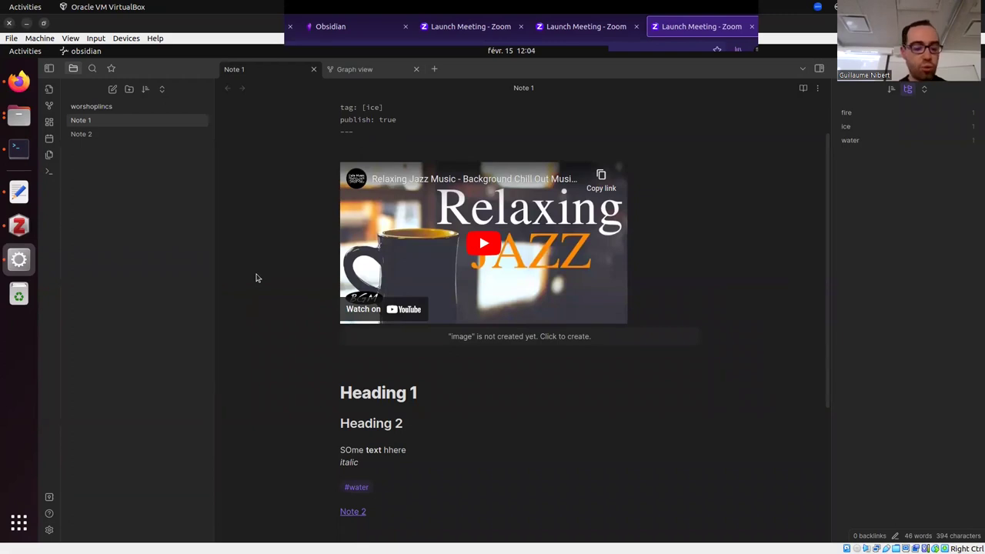
key("ctrl+shift+o")
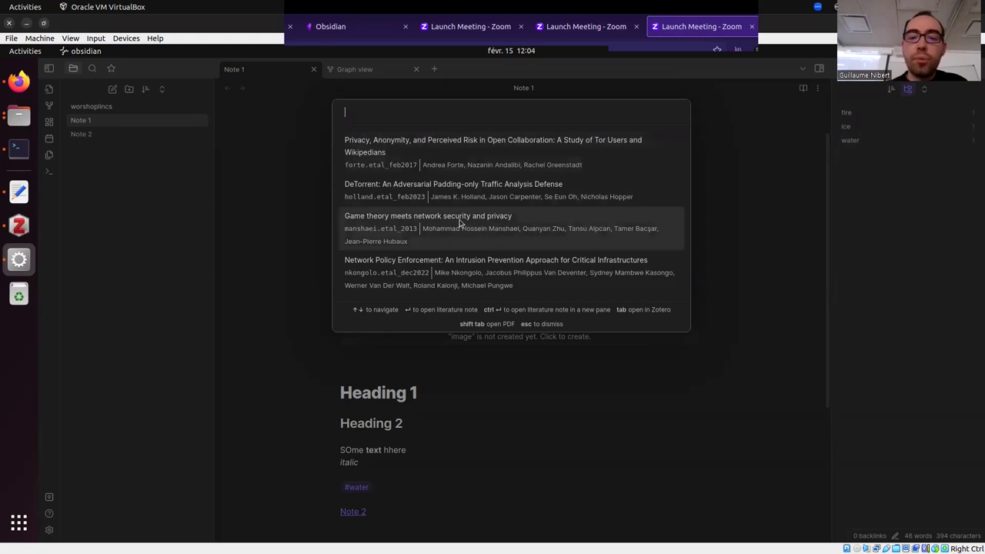
left_click(452, 163)
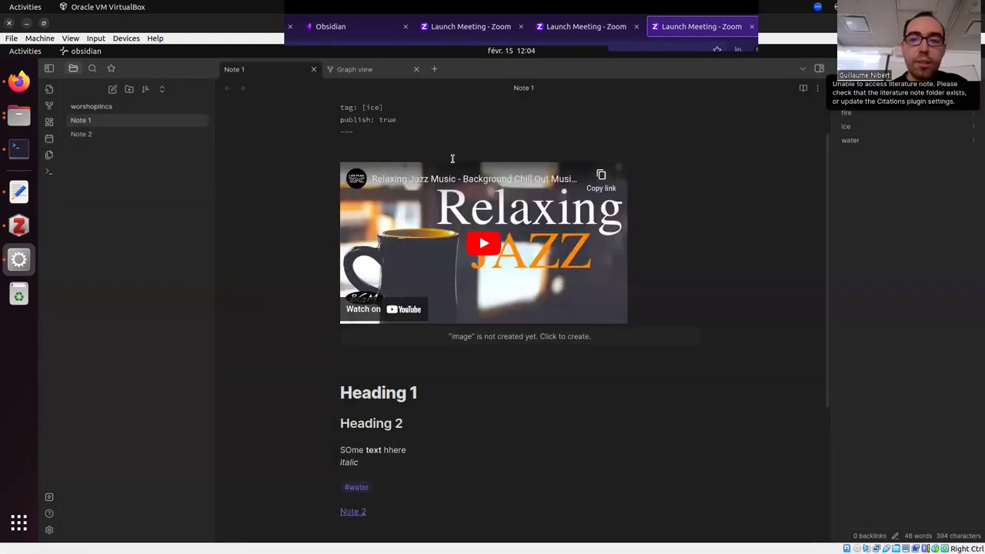
Step: Create a folder named "Reading notes" in the vault and close the stray Untitled note
left_click(115, 89)
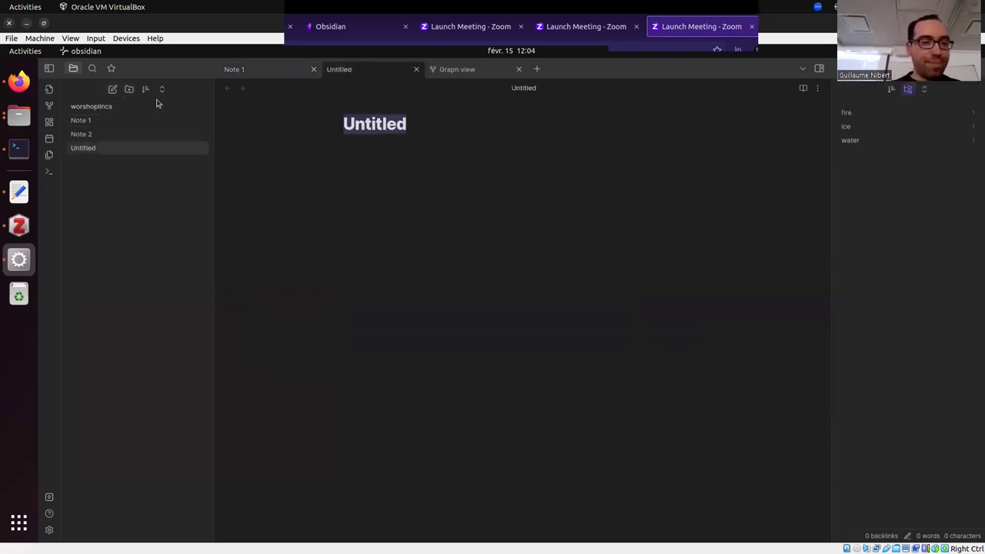
left_click(128, 89)
type("Read")
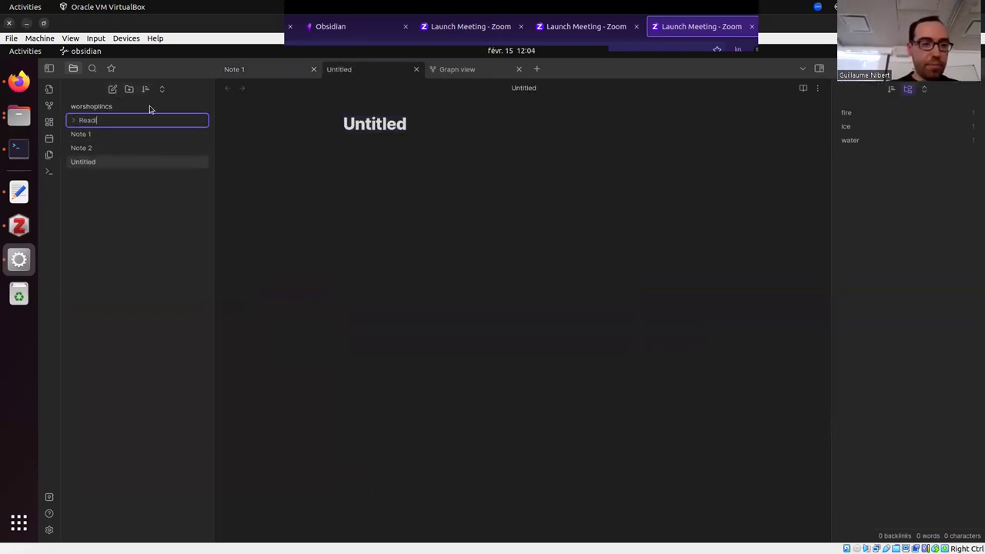
type("ing notes")
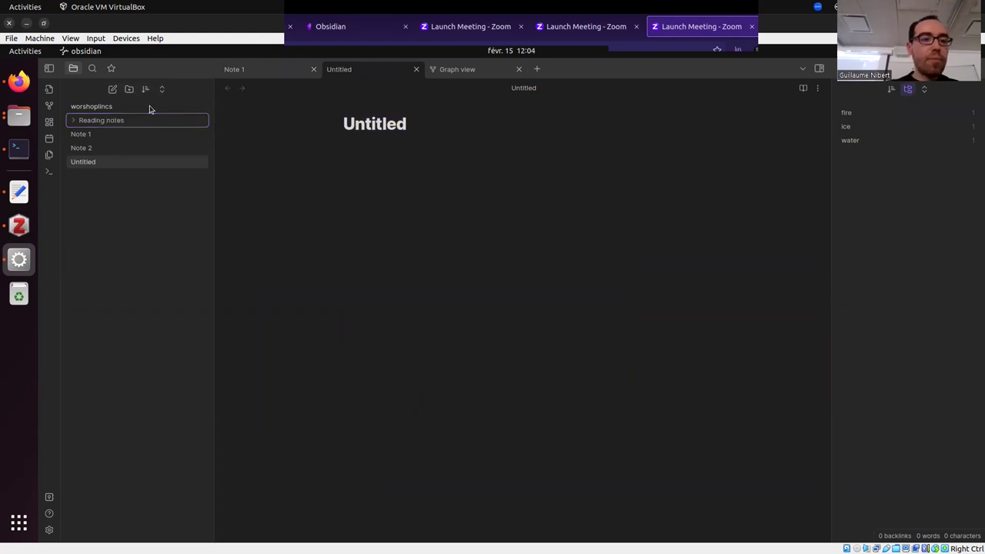
left_click(415, 69)
Step: Create the literature note for "Privacy, Anonymity, and Perceived Risk in Open Collaboration" and look through its generated sections
key("ctrl+shift+o")
key("Return")
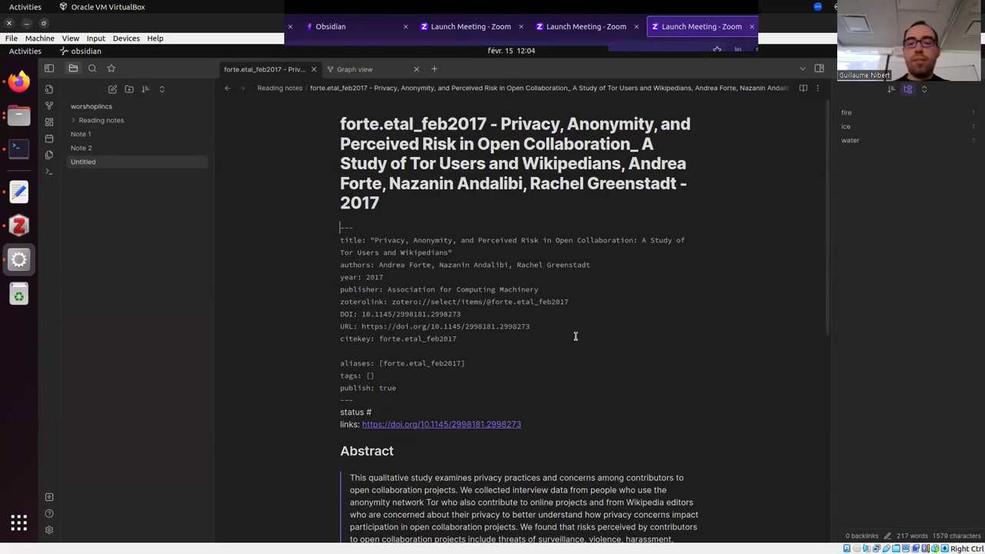
left_click_drag(828, 261, 835, 419)
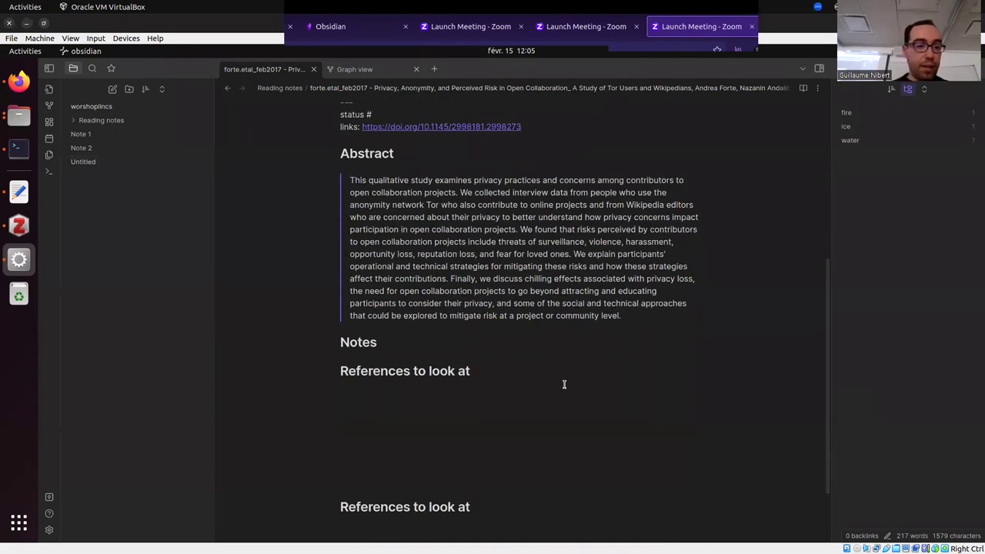
Step: Create the literature notes for "DeTorrent: An Adversarial Padding-only Traffic Analysis Defense" and "Network Policy Enforcement"
key("ctrl+shift+o")
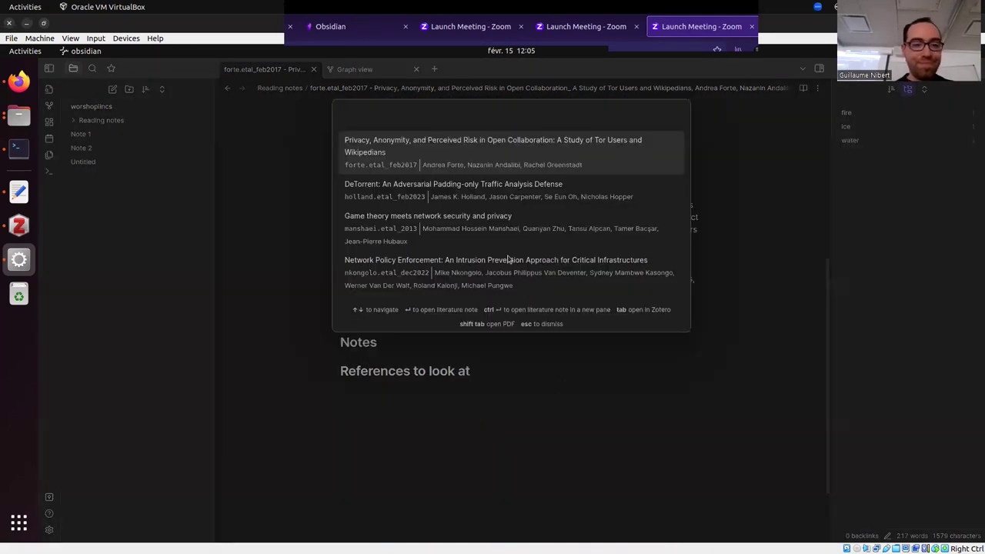
left_click(453, 197)
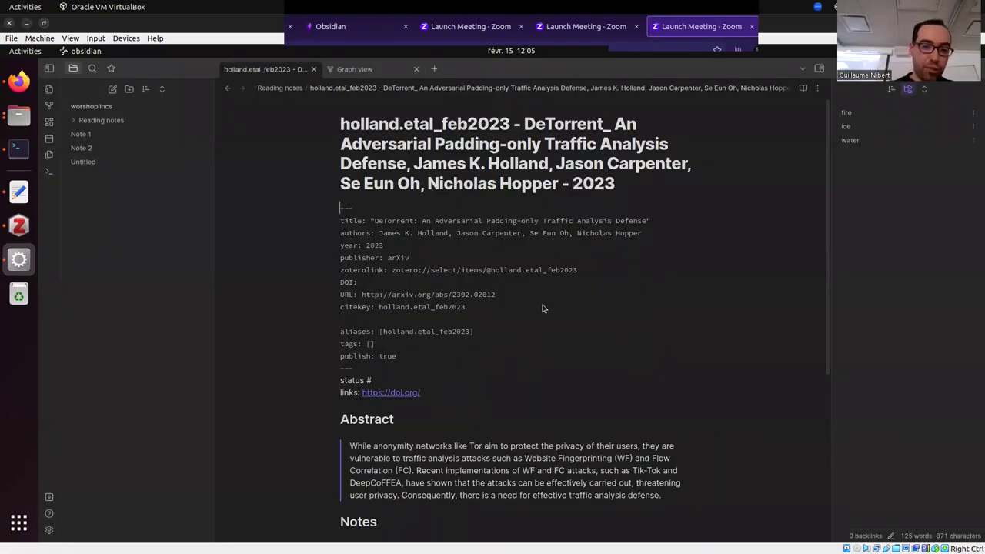
key("ctrl+shift+o")
left_click(518, 266)
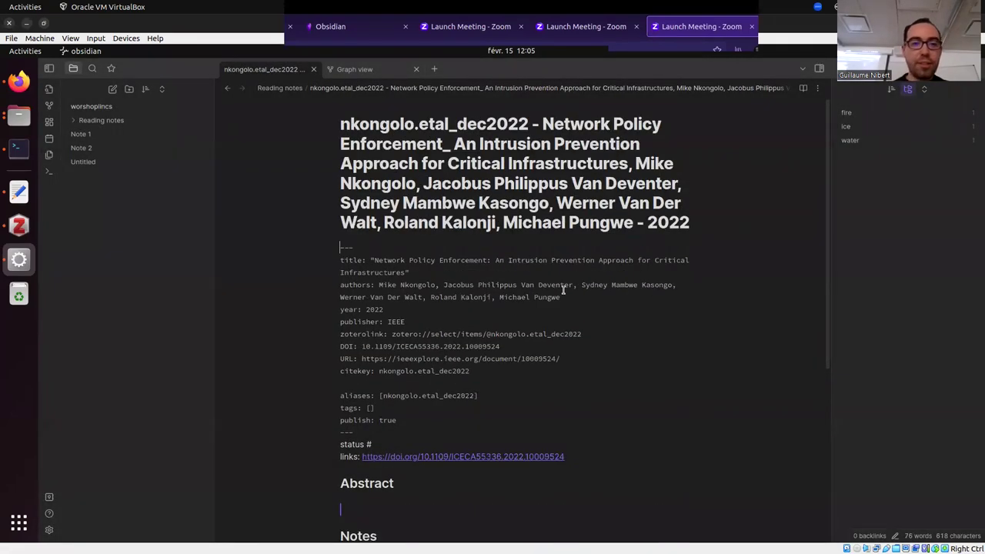
scroll(579, 295, "down", 5)
scroll(598, 312, "down", 1)
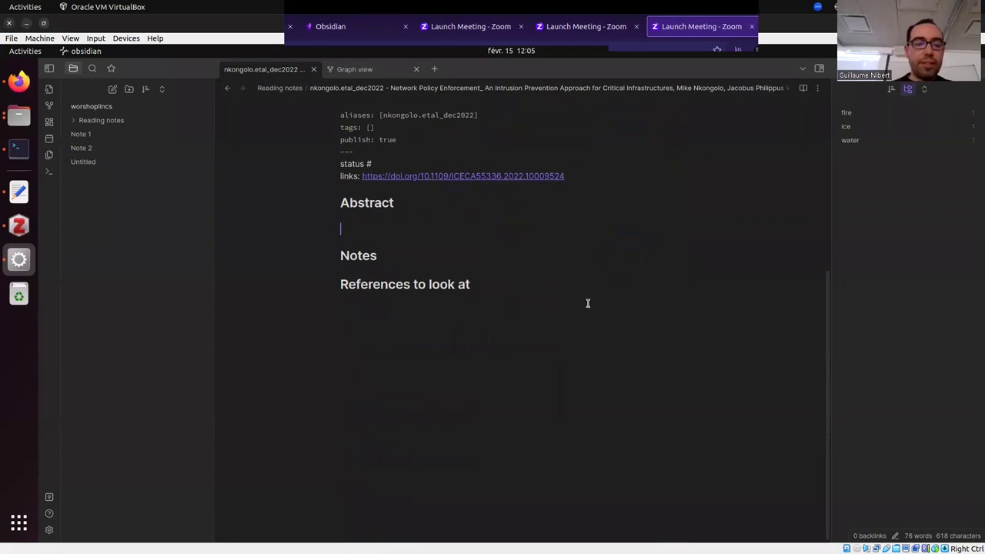
Step: Insert a literature note reference to "Privacy, Anonymity, and Perceived Risk in Open Collaboration" under the References to look at heading
key("Return")
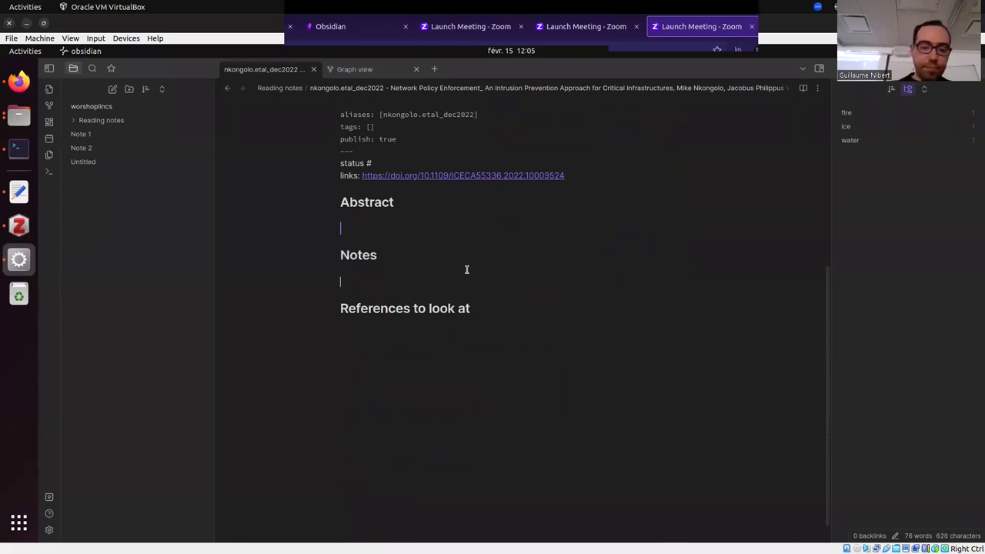
key("BackSpace")
left_click(482, 283)
key("Return")
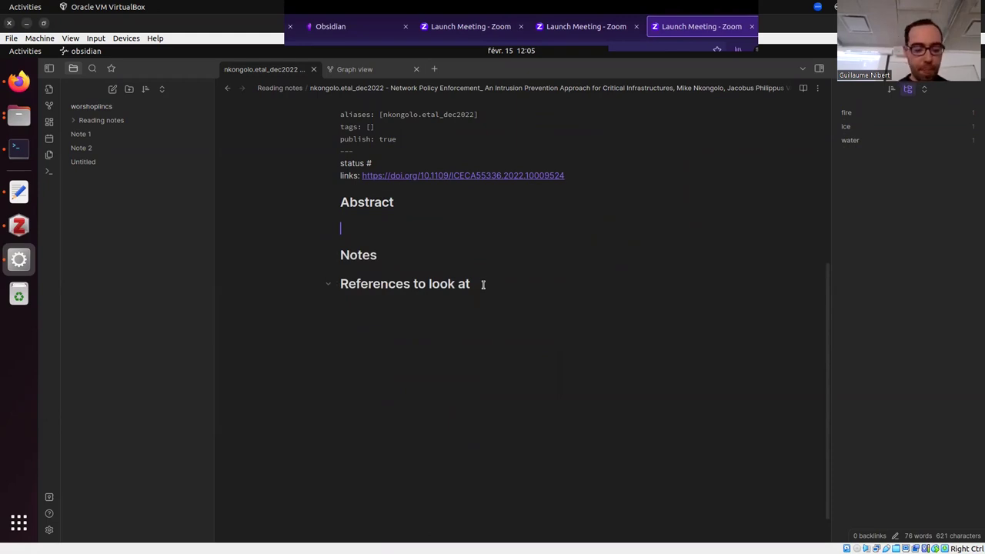
key("ctrl+shift+e")
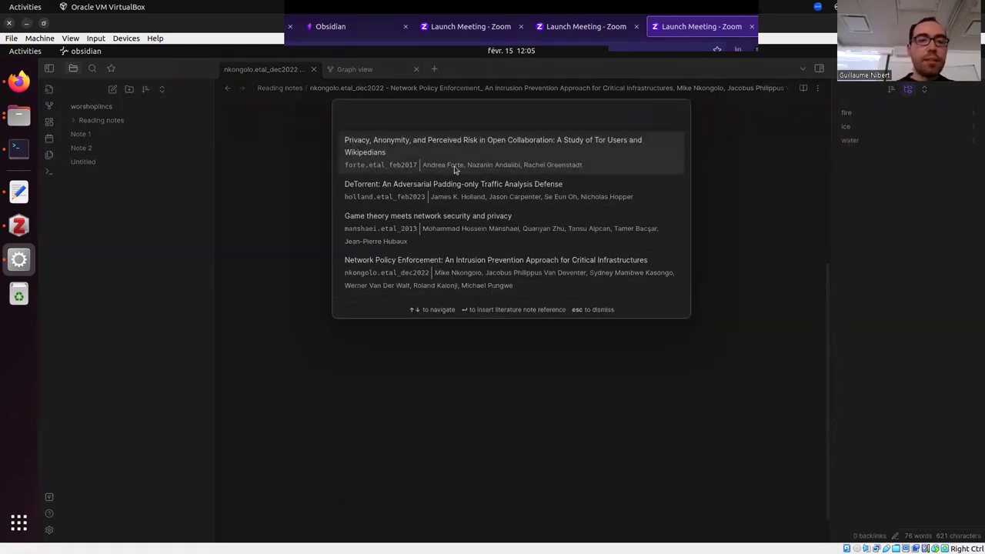
left_click(466, 155)
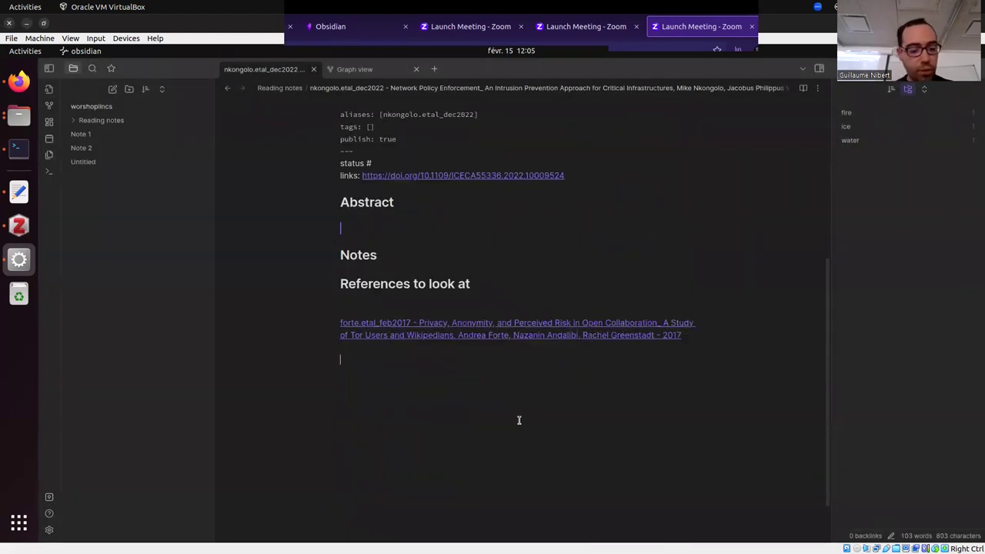
Step: Add an internal link using the nkongolo.etal_dec2022 alias below the inserted reference, check the note's aliases field, and start a new line
type("[[")
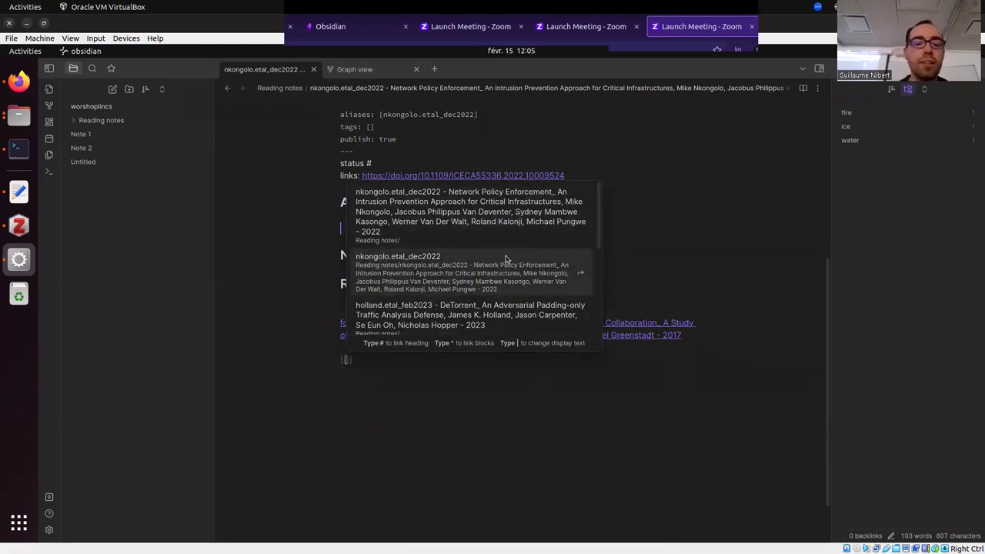
scroll(501, 262, "down", 1)
scroll(504, 261, "up", 1)
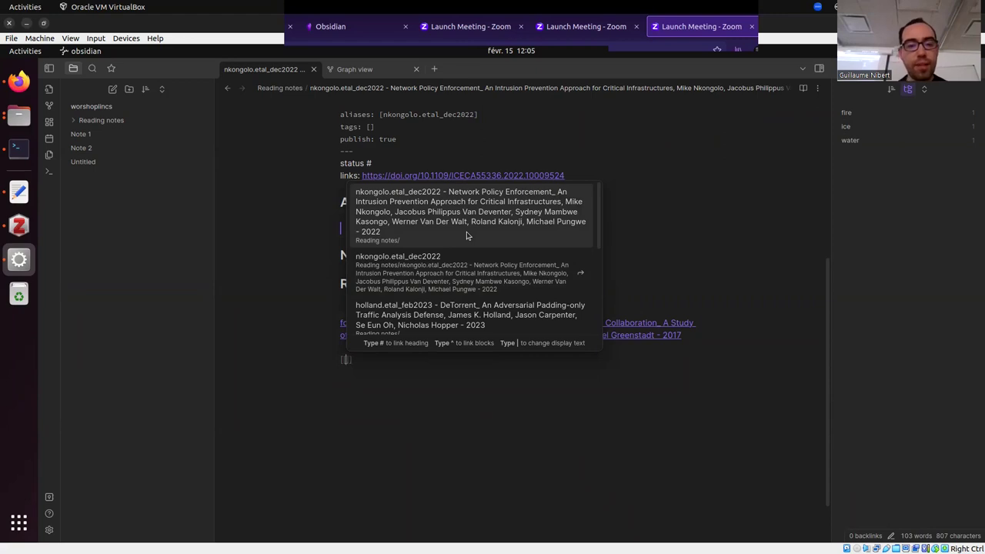
left_click(492, 268)
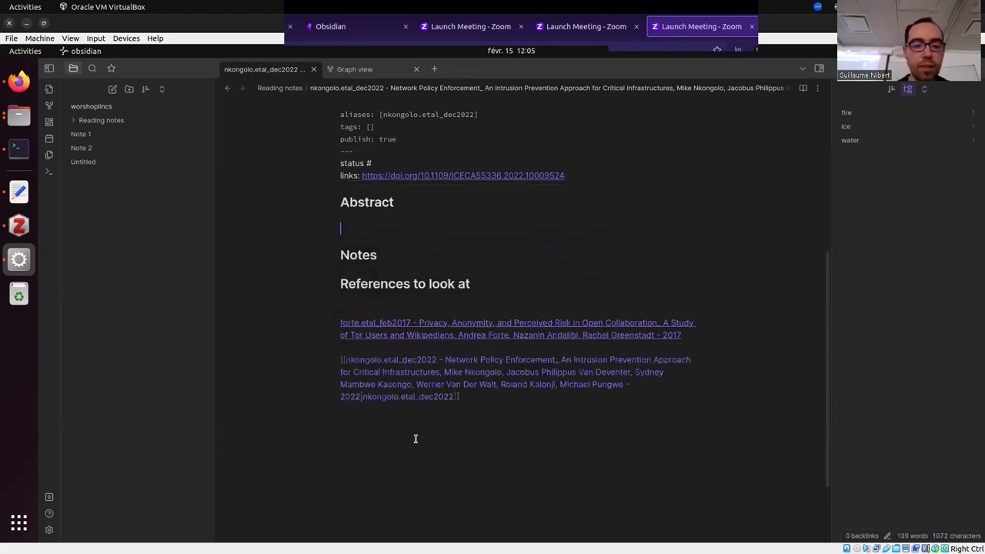
scroll(516, 419, "up", 3)
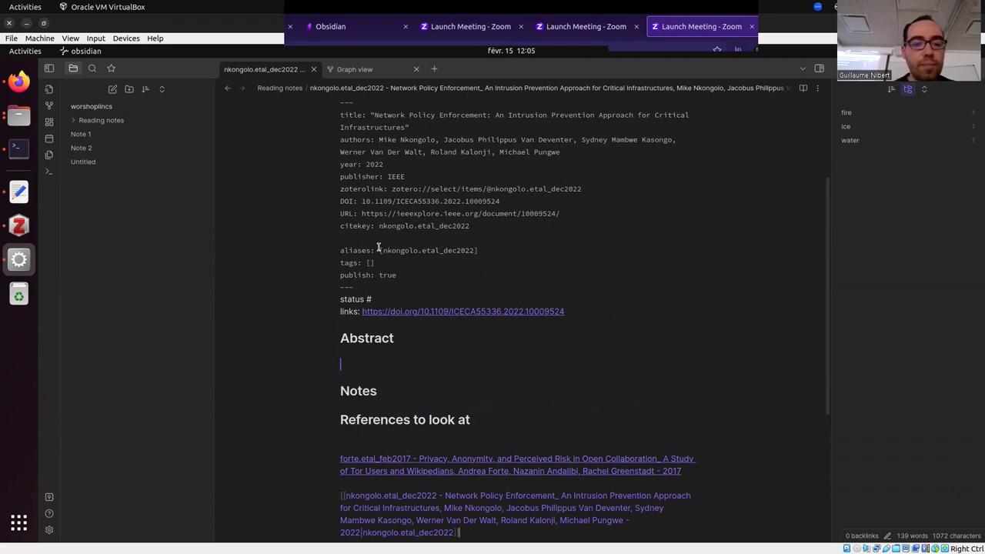
left_click_drag(380, 250, 474, 250)
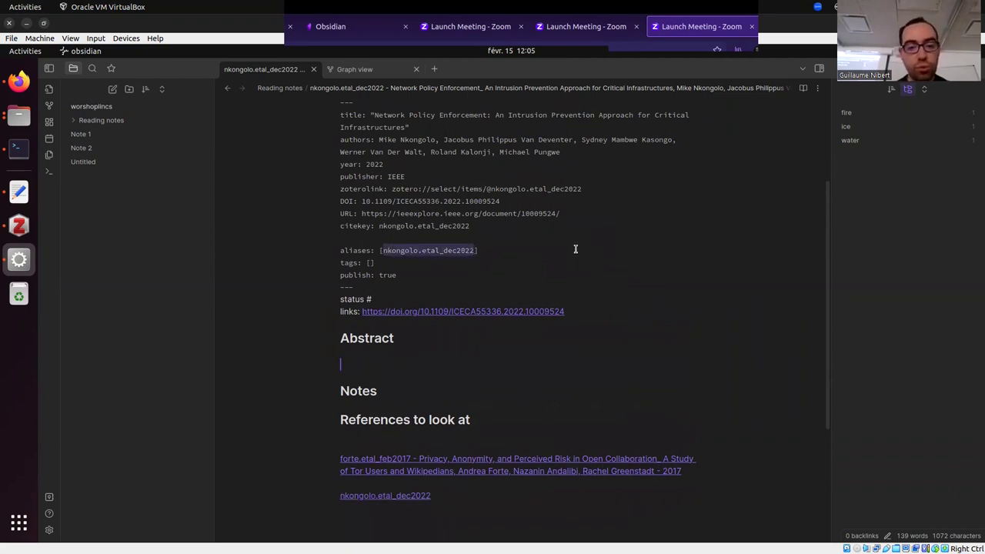
scroll(638, 288, "down", 3)
left_click(473, 391)
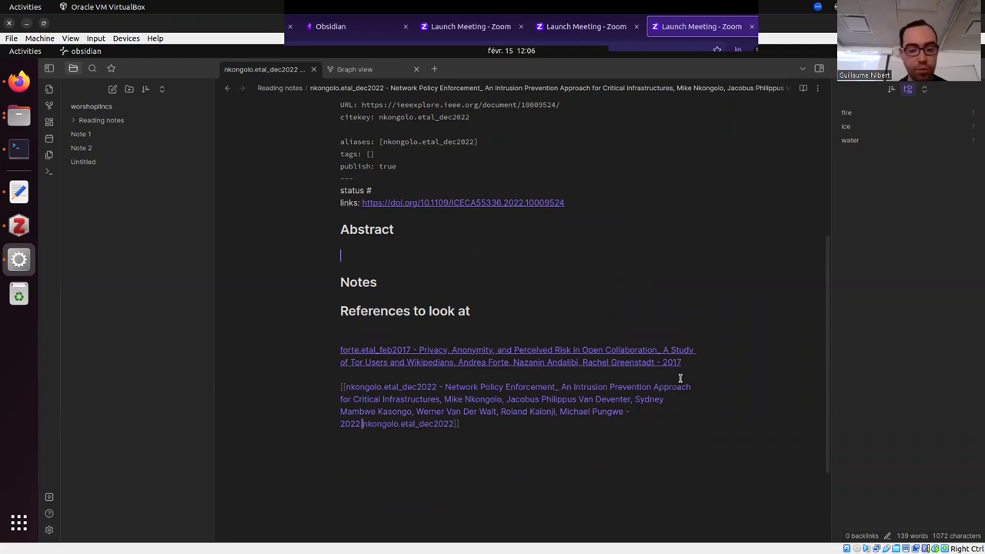
key("Return")
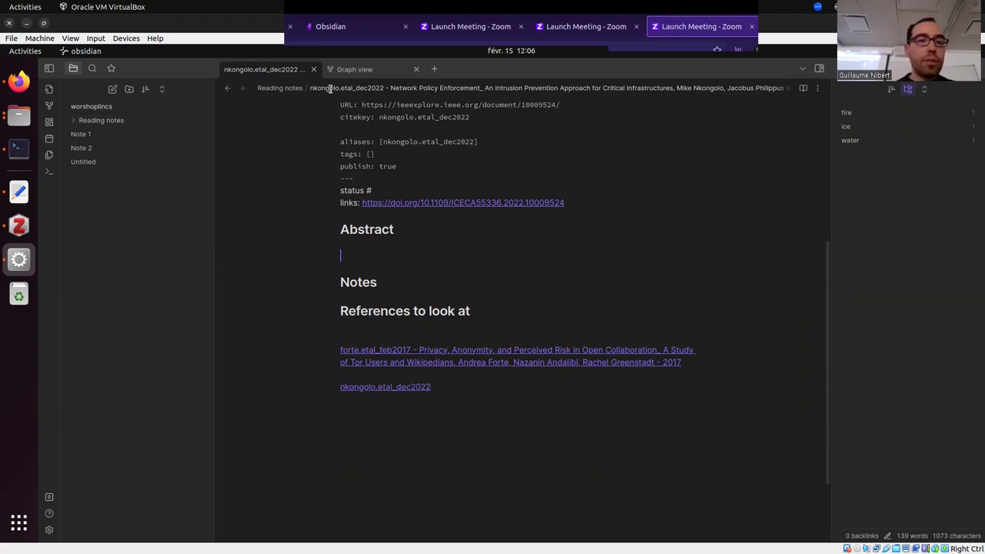
Step: Show the graph view and spread out the two linked literature notes to examine their connection
left_click(358, 73)
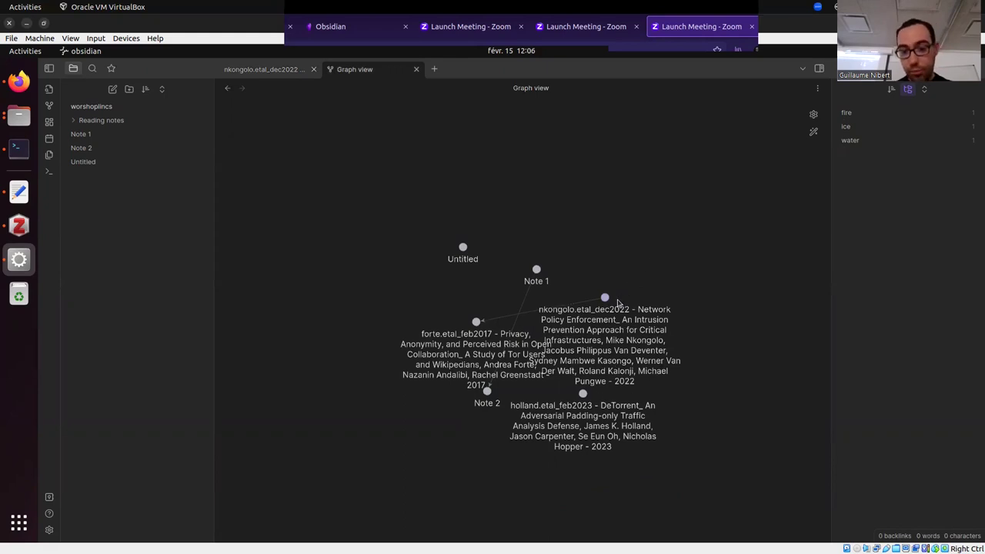
left_click_drag(512, 274, 400, 283)
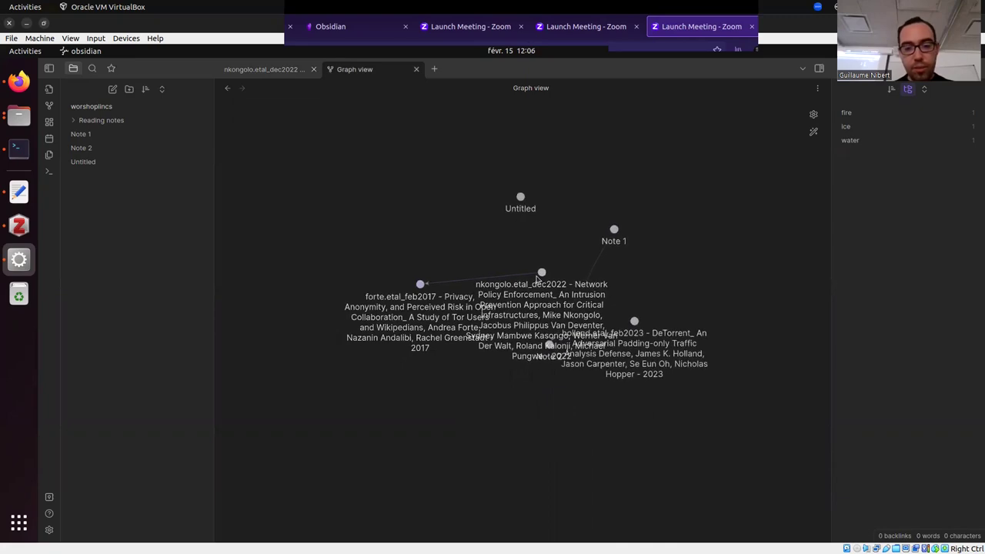
left_click_drag(562, 282, 636, 274)
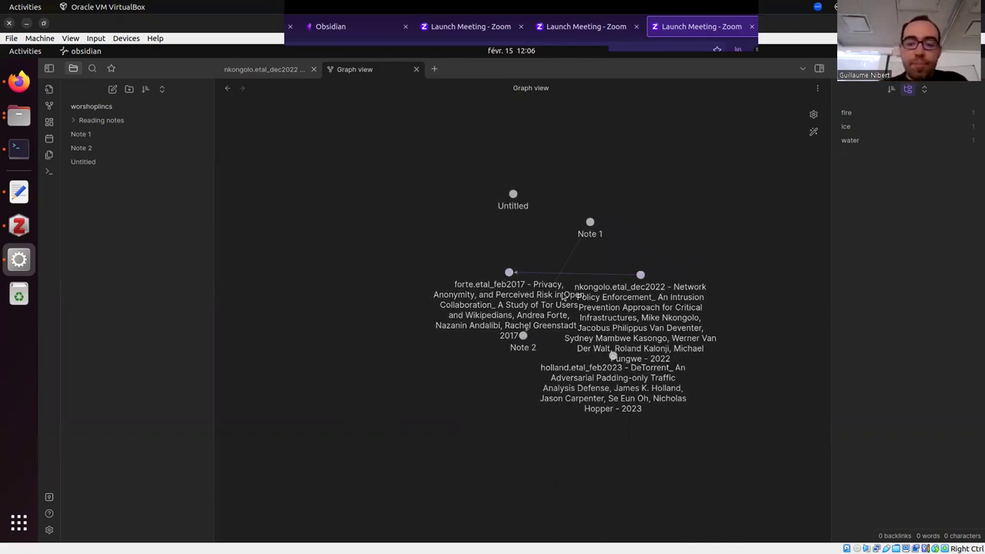
left_click_drag(508, 272, 508, 257)
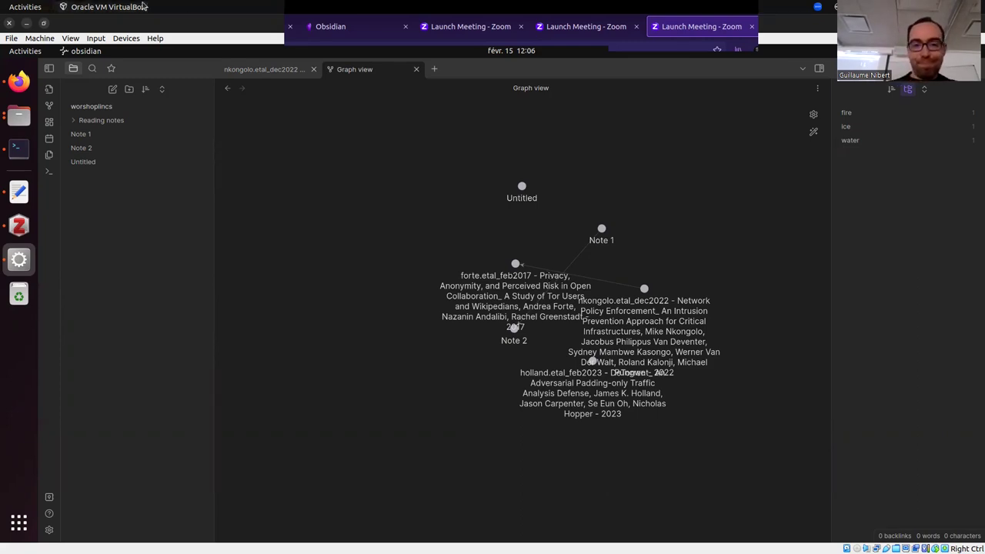
Step: Go back to the Network Policy Enforcement note and add a blank line below its last link
left_click(264, 69)
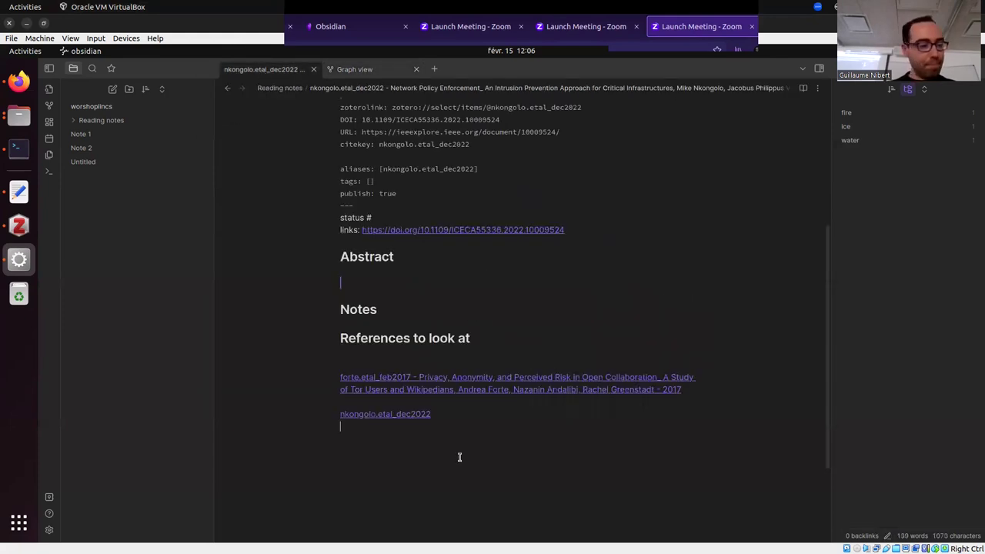
mouse_move(693, 531)
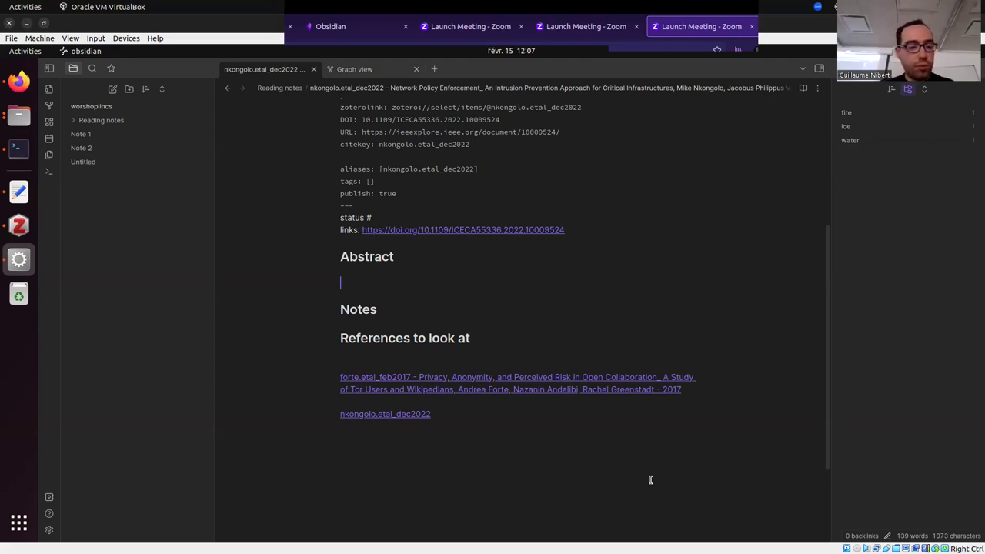
left_click(650, 480)
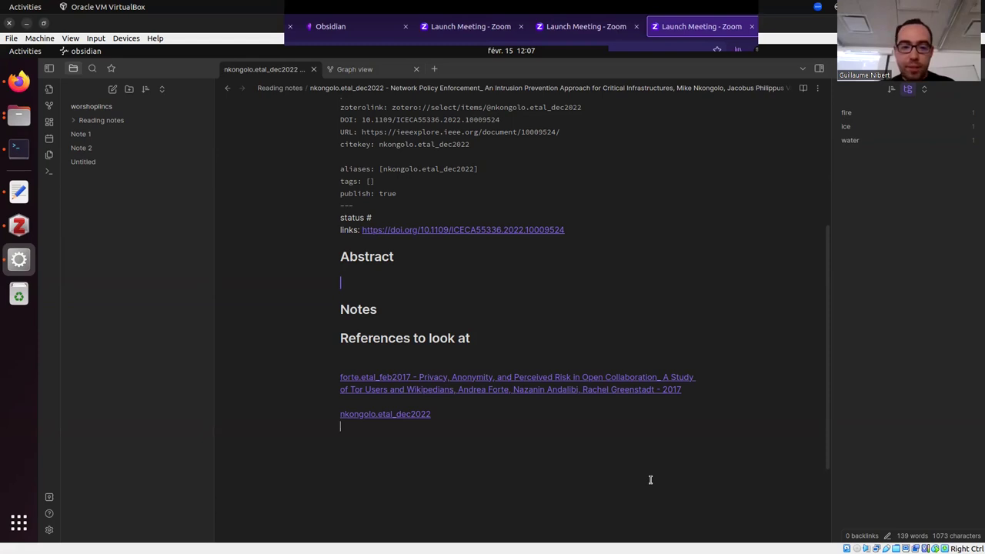
key("Return")
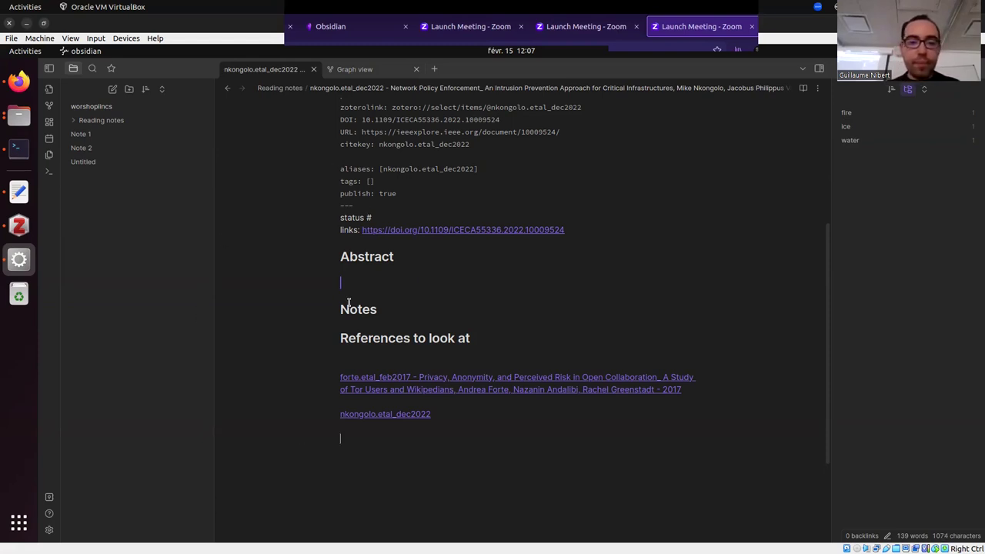
Step: Switch to the main.pdf slides in Document Viewer and page through the Citation plugin setup to "Creating a literature note"
mouse_move(430, 551)
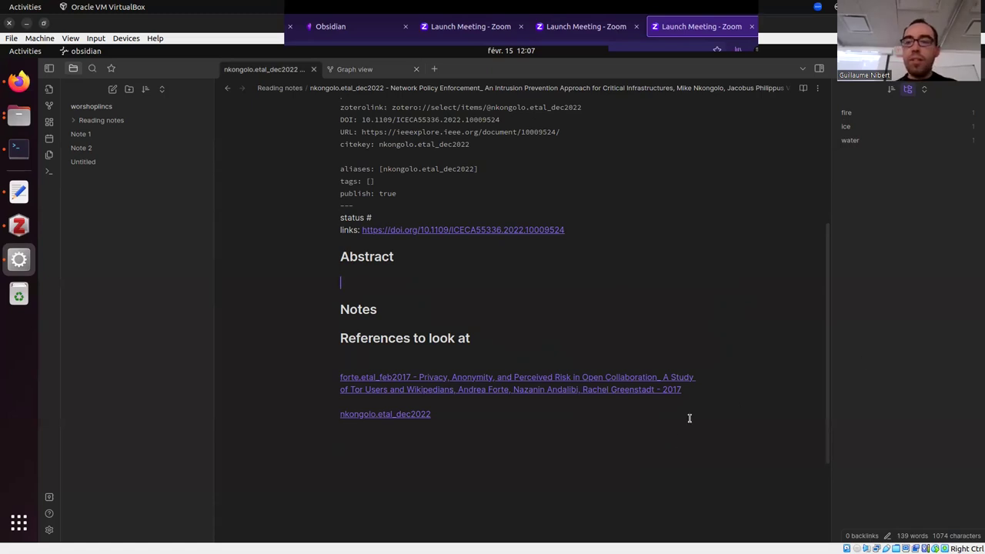
left_click(528, 319)
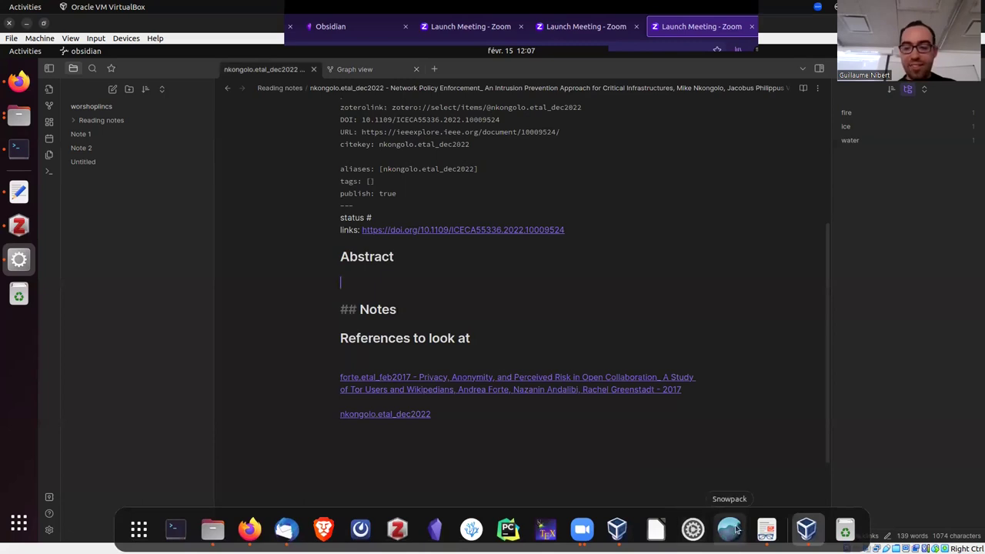
left_click(484, 321)
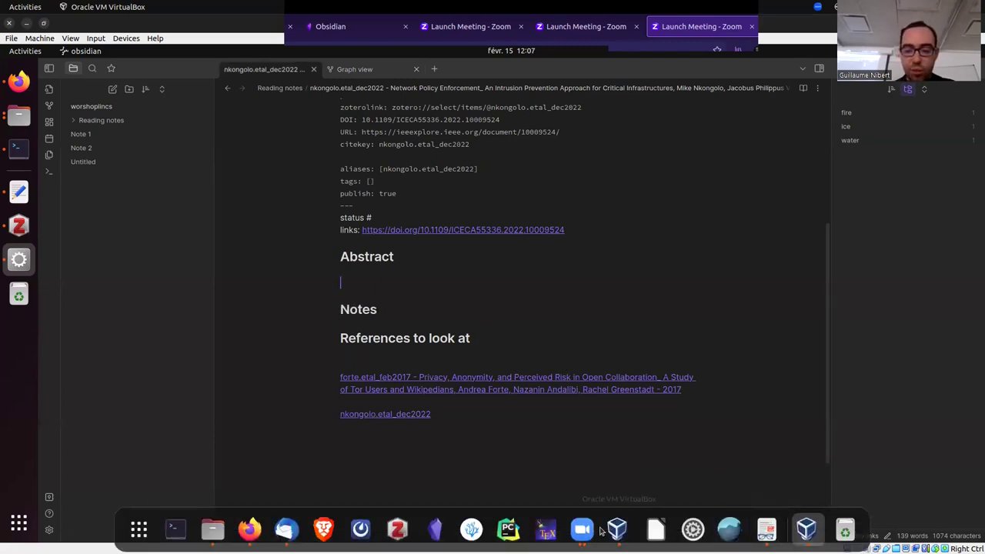
left_click(766, 530)
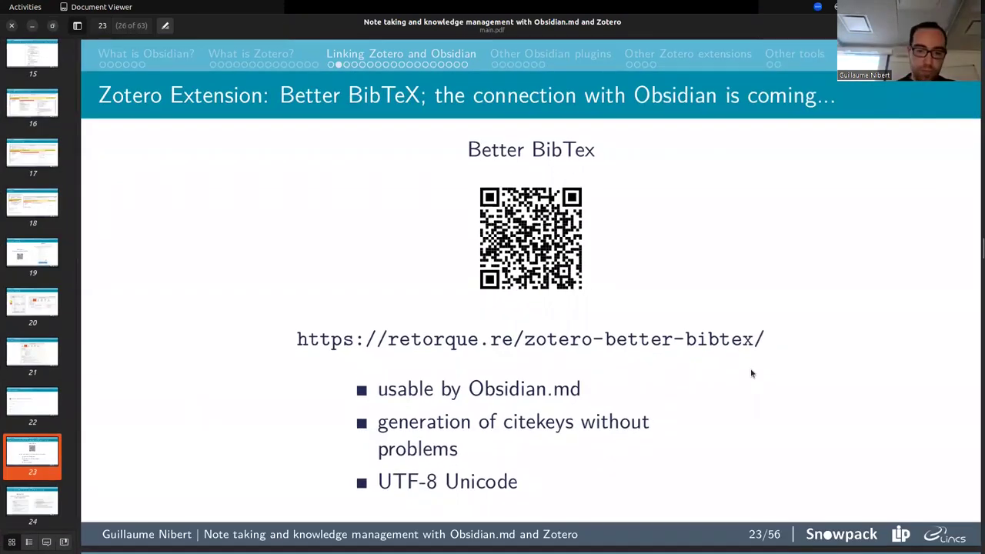
key("Page_Down")
key("Page_Down")
key("Page_Down")
key("Page_Down")
key("Page_Down")
key("Page_Down")
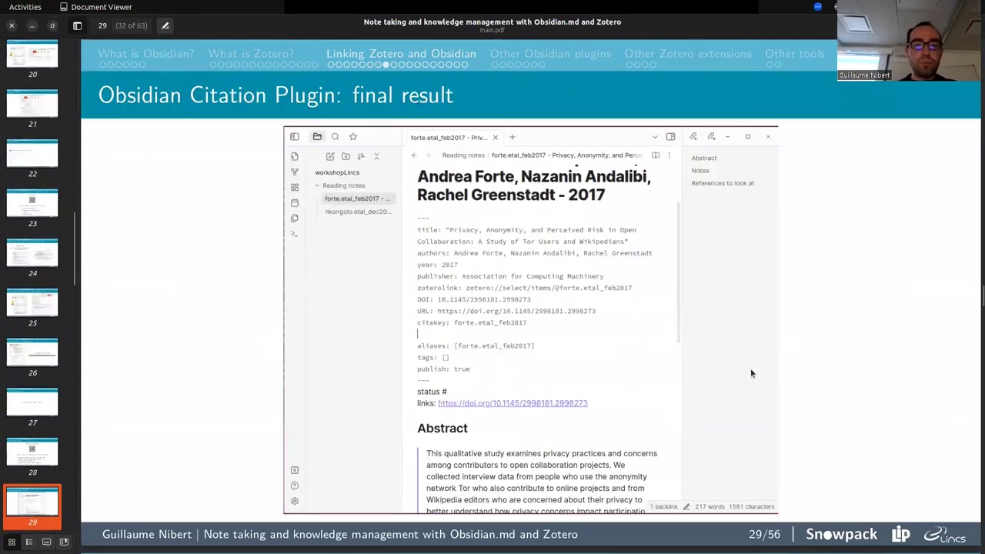
key("Page_Down")
key("Page_Down")
key("Page_Down")
key("Page_Down")
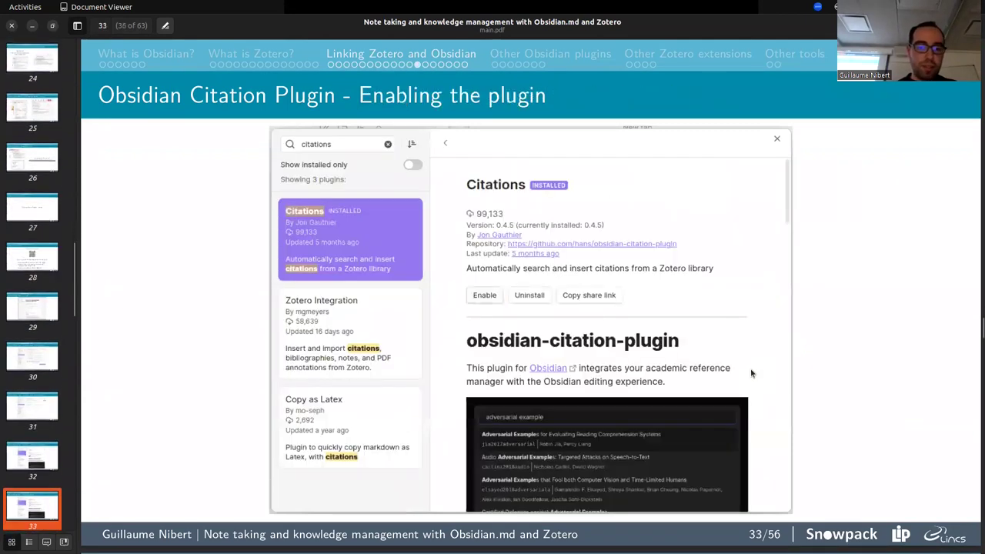
key("Page_Down")
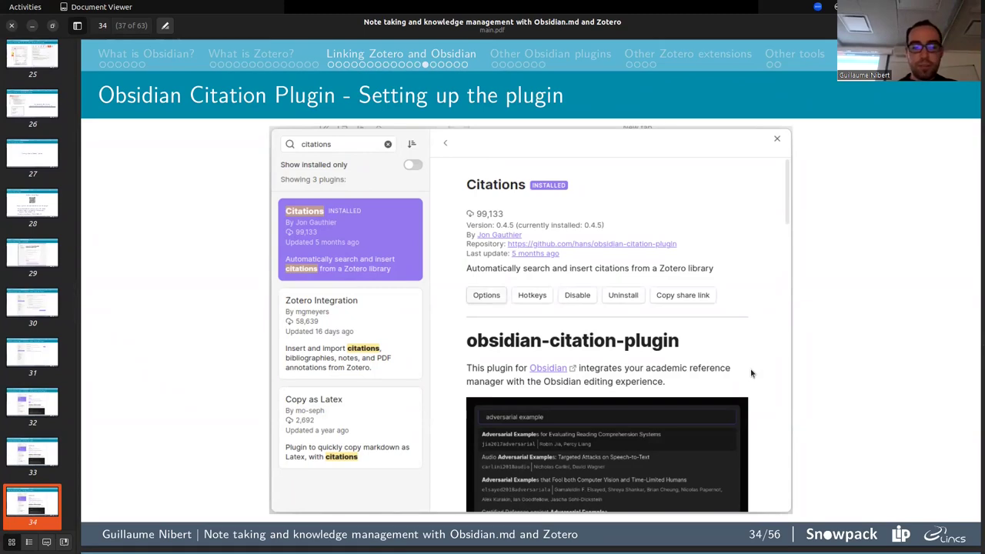
key("Page_Down")
key("Page_Down")
key("Page_Down")
key("Page_Down")
key("Page_Down")
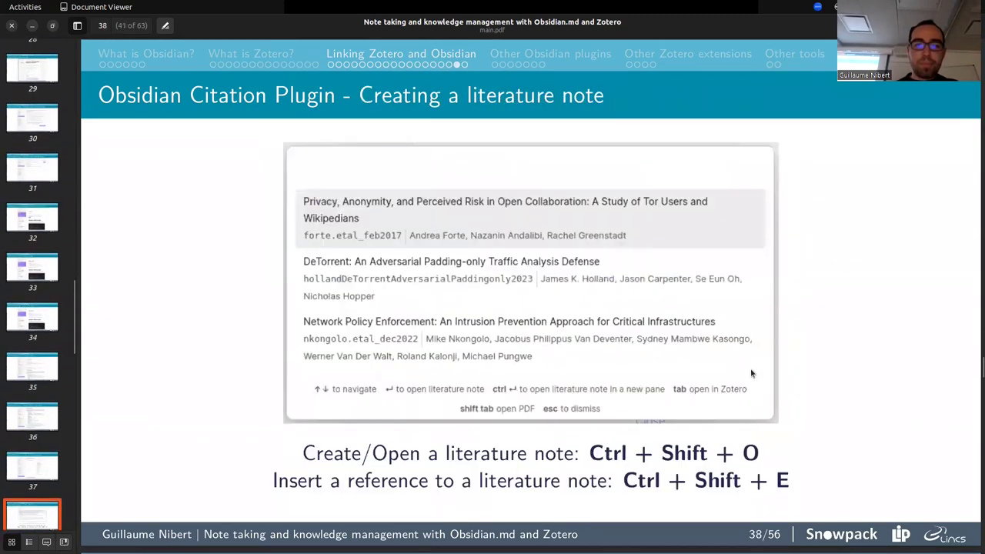
Step: Move on to the other useful Obsidian plugins, view the Editing Toolbar slide, and return to the Excalidraw Plugin slide
key("Page_Down")
key("Page_Down")
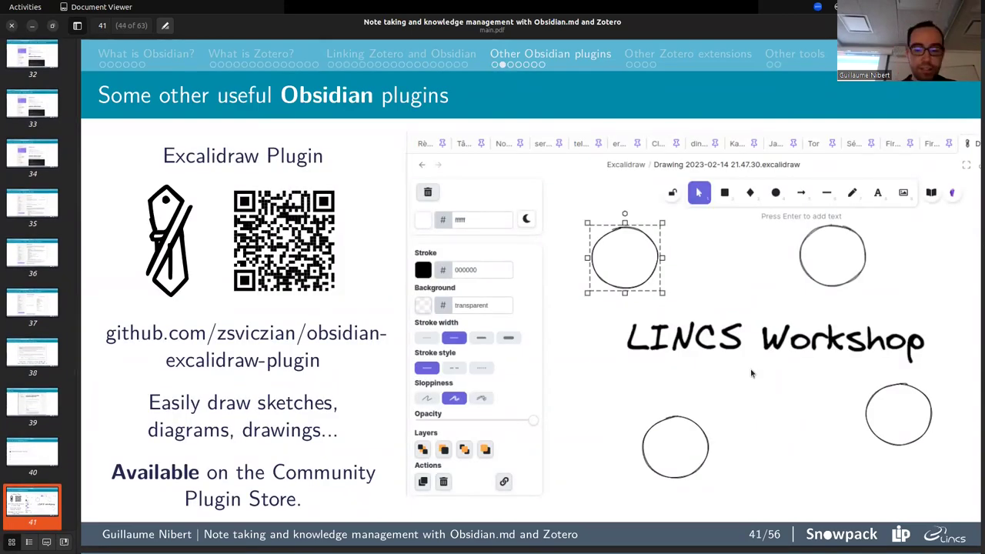
key("Page_Down")
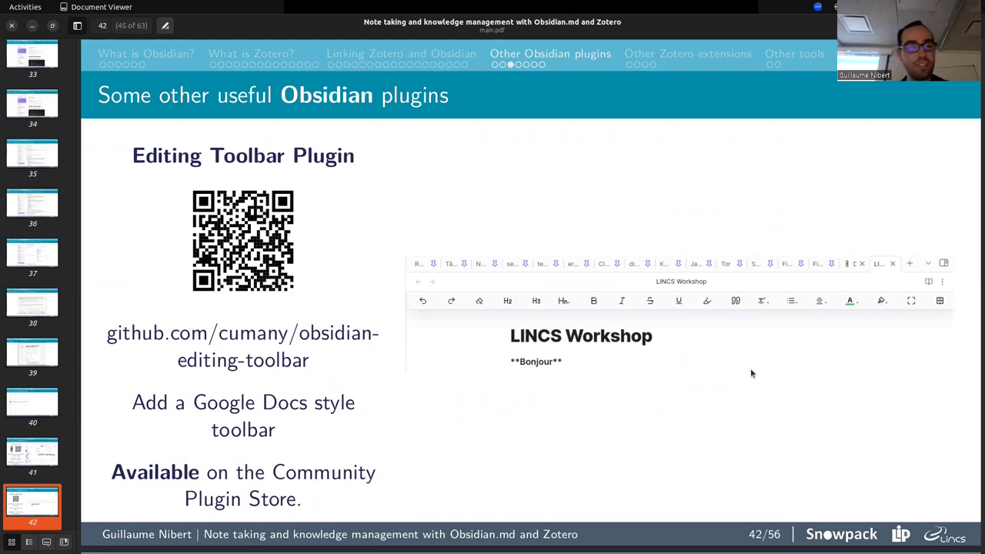
scroll(12, 392, "down", 2)
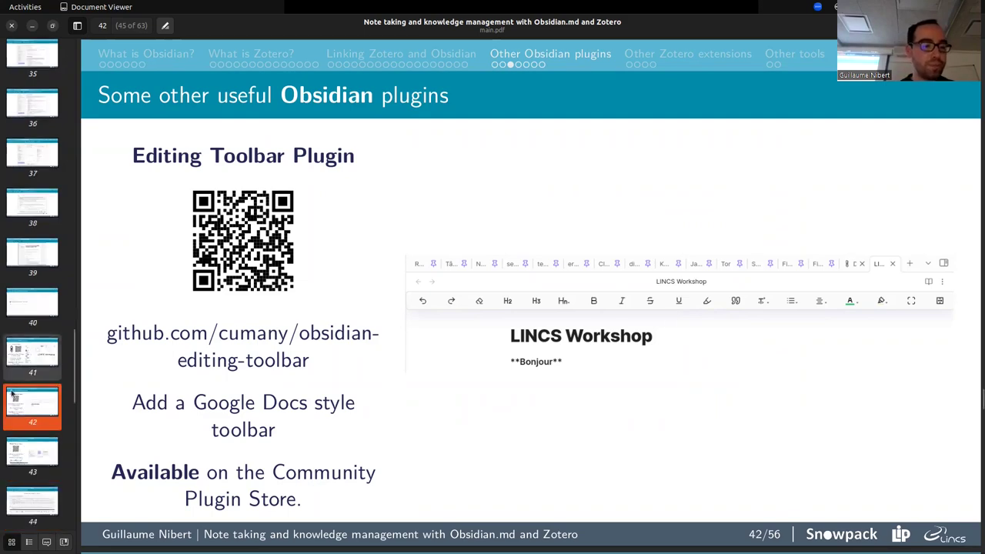
left_click(18, 353)
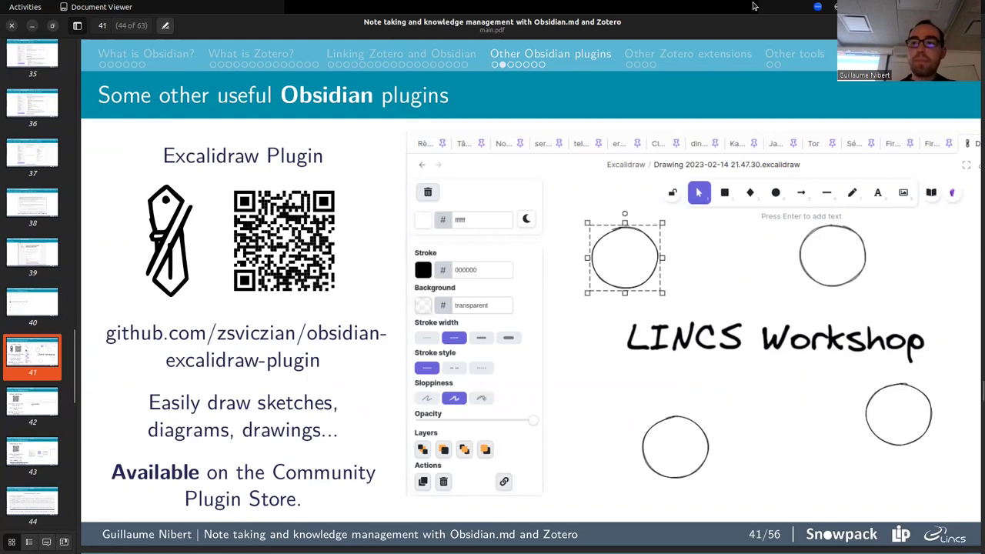
Step: Switch to Obsidian, search the community plugins for "tool editin" and open the Editing Toolbar plugin's page
left_click(32, 25)
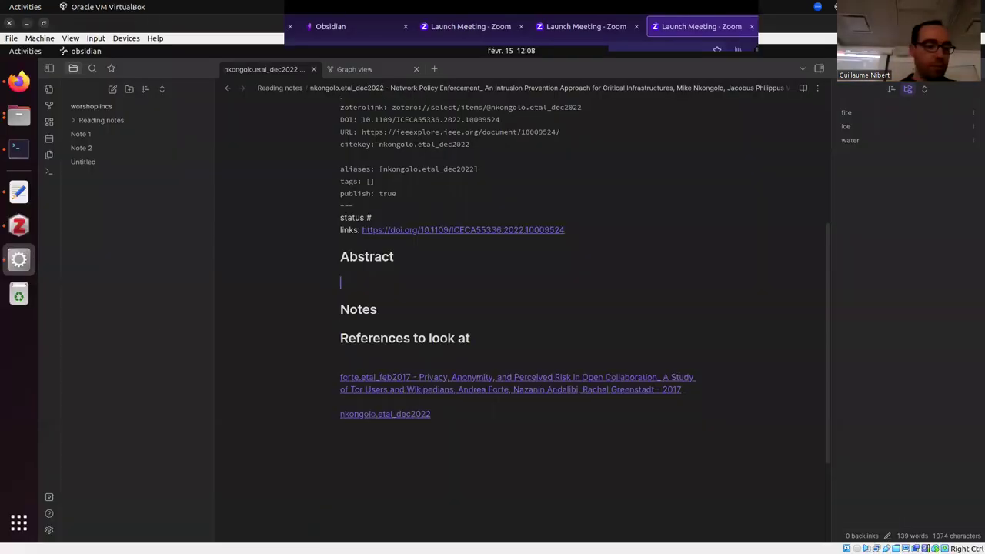
left_click(49, 529)
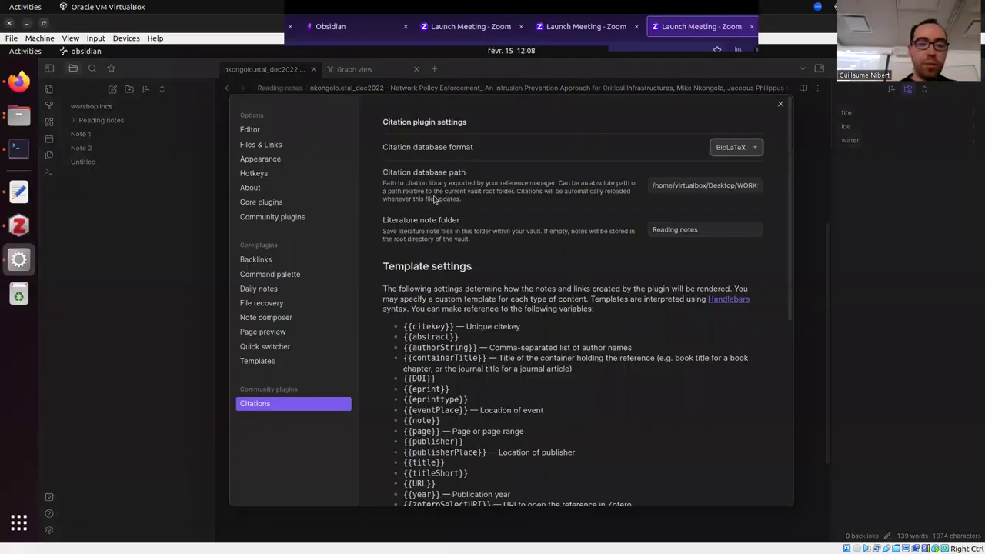
left_click(269, 218)
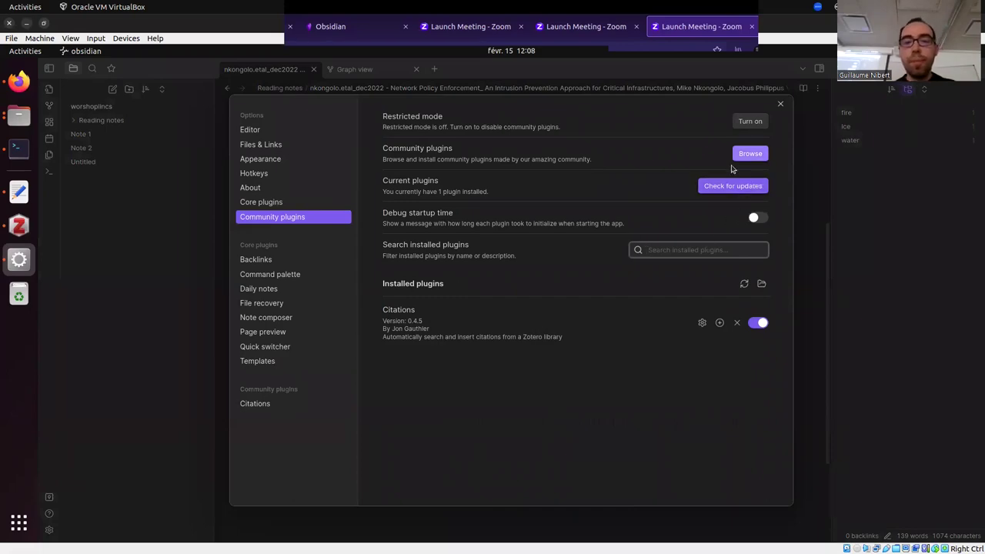
left_click(739, 155)
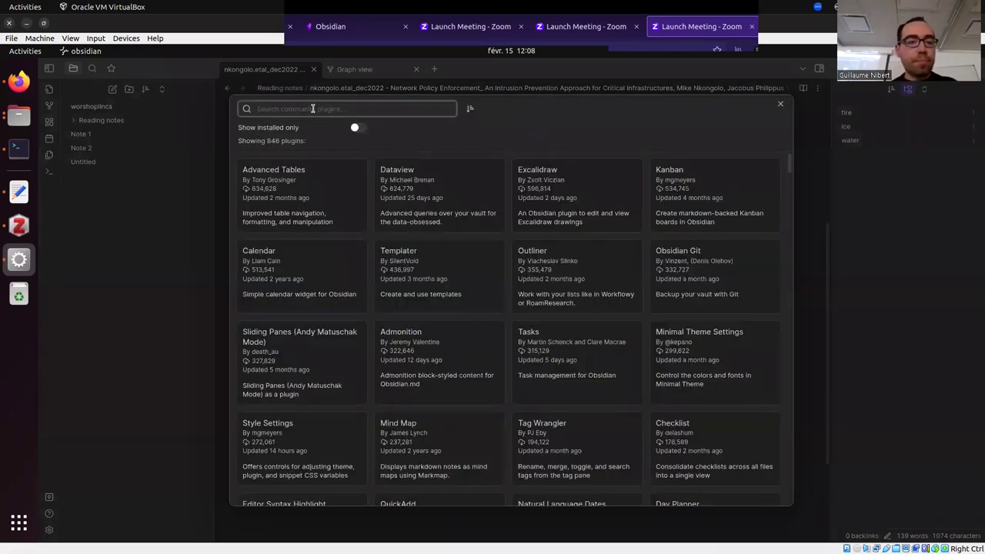
type("tool")
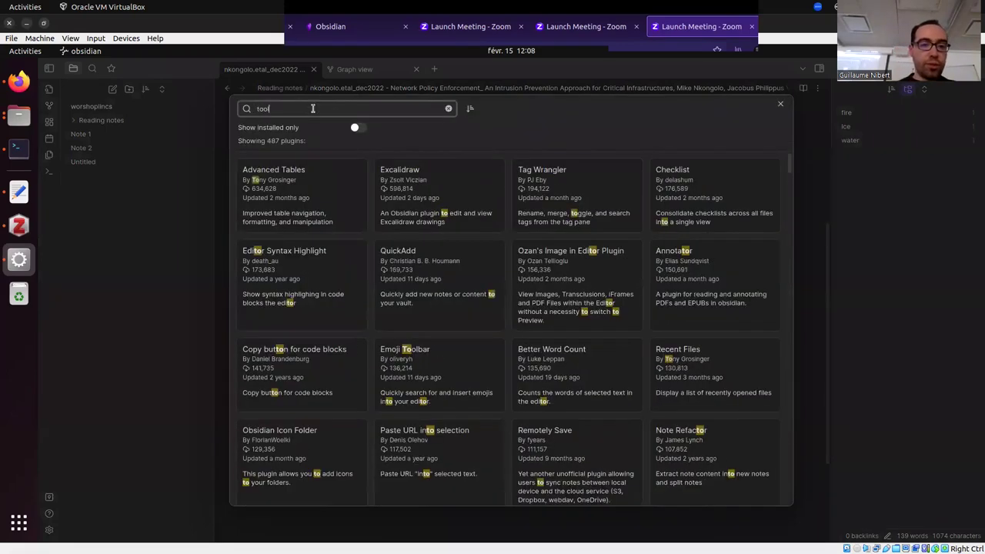
type(" editin")
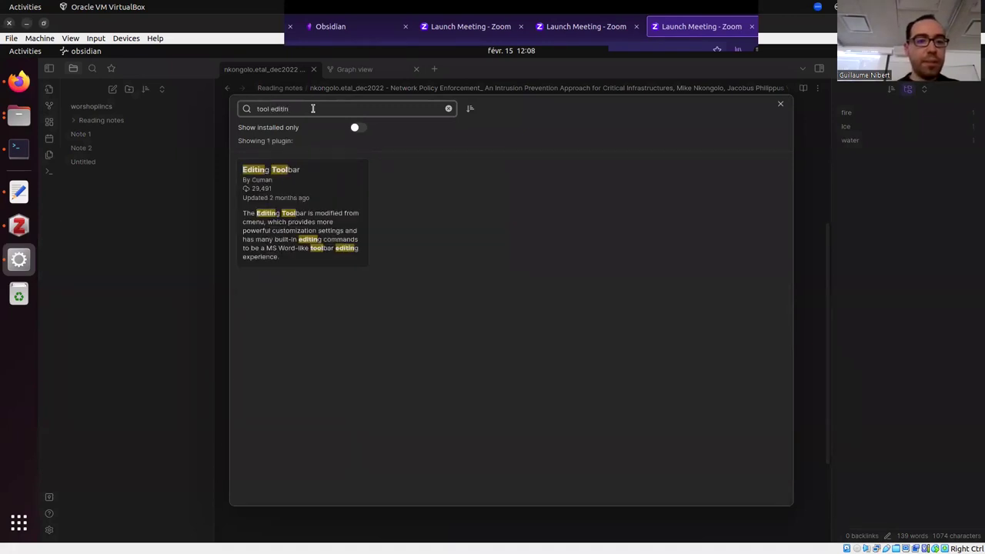
left_click(329, 192)
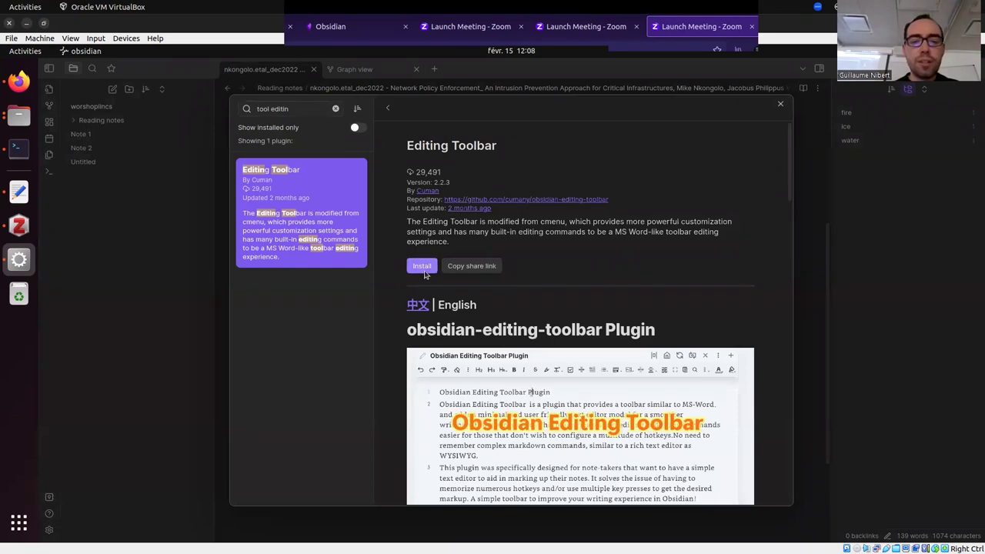
Step: Install and enable the Editing Toolbar plugin, and return to the Network Policy Enforcement note
left_click(424, 273)
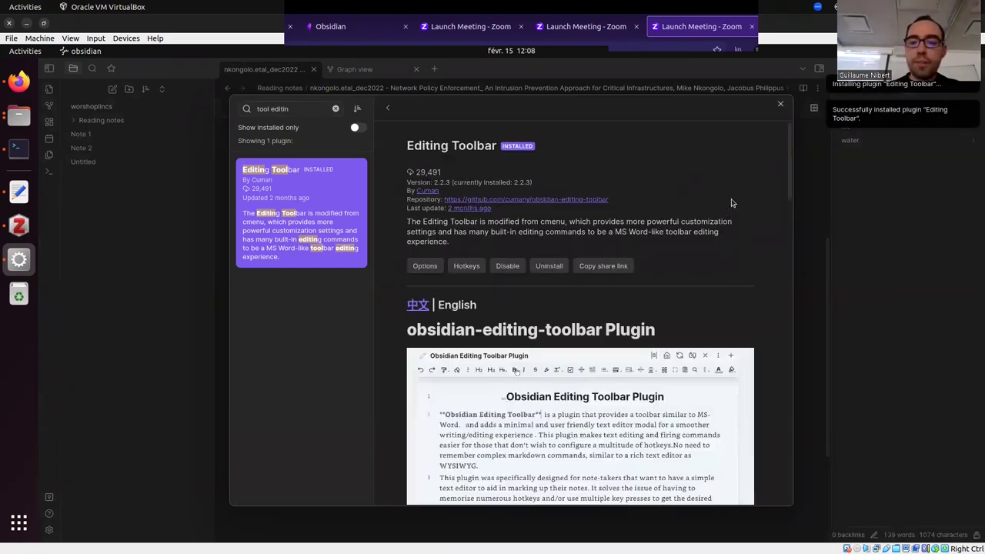
left_click(780, 106)
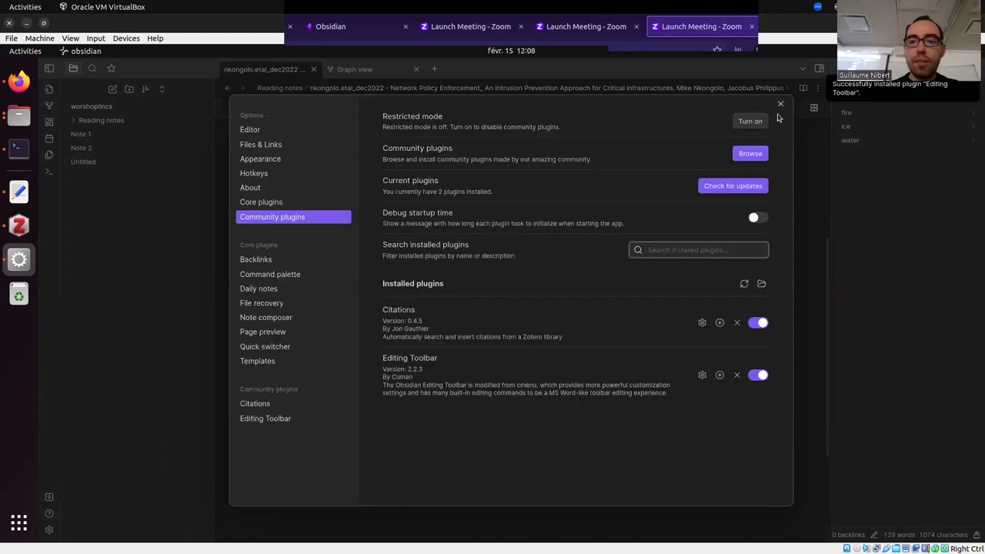
left_click(780, 105)
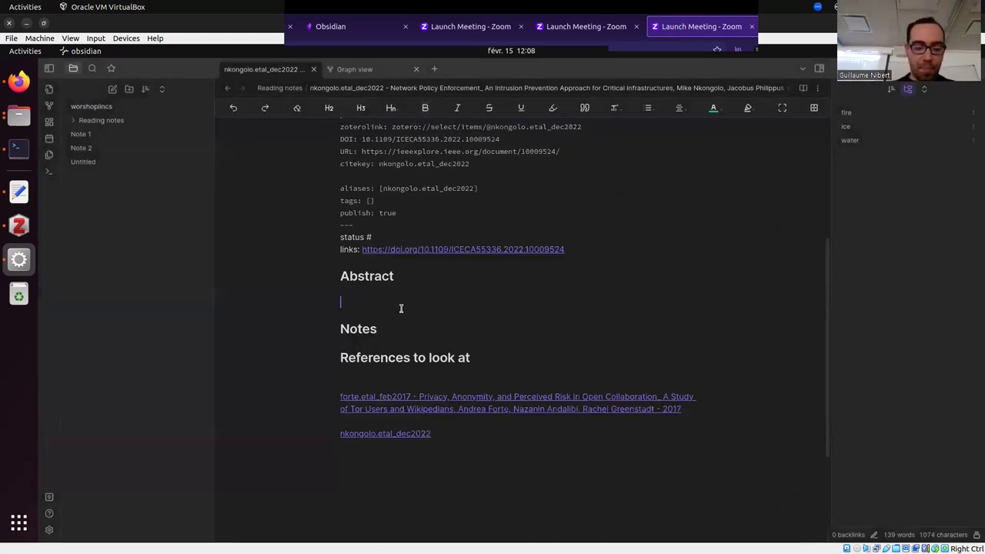
Step: Add the line "Hello everyone" under the Abstract heading, leaving blank space above it
key("Return")
key("Return")
type("H")
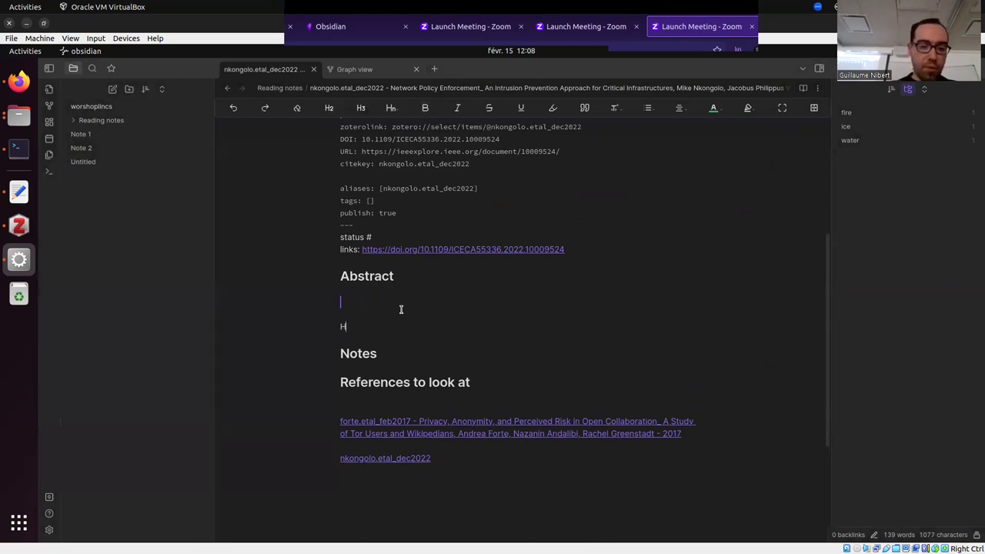
type("ello everyone")
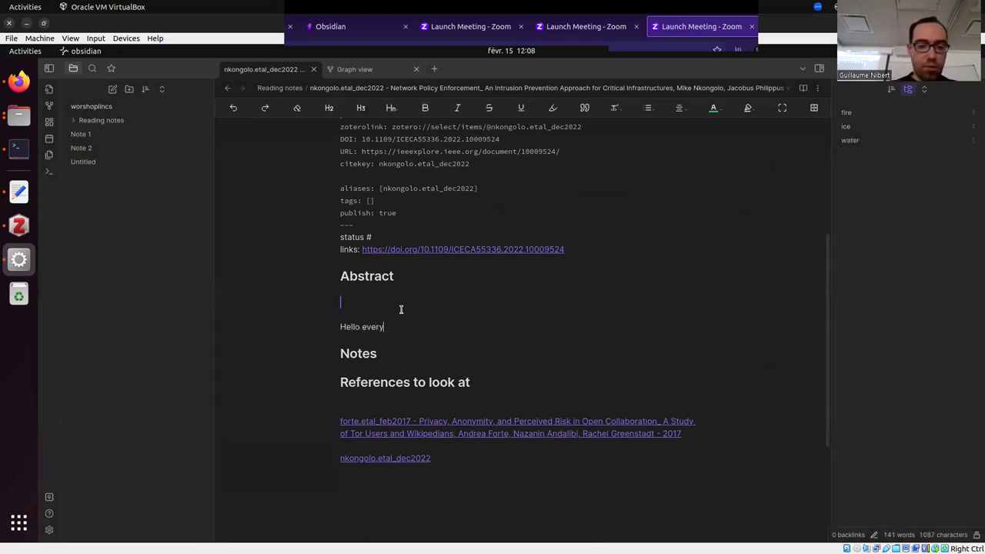
Step: Colour the word "everyone" green and pick yellow as the font colour for the formatting brush
double_click(384, 326)
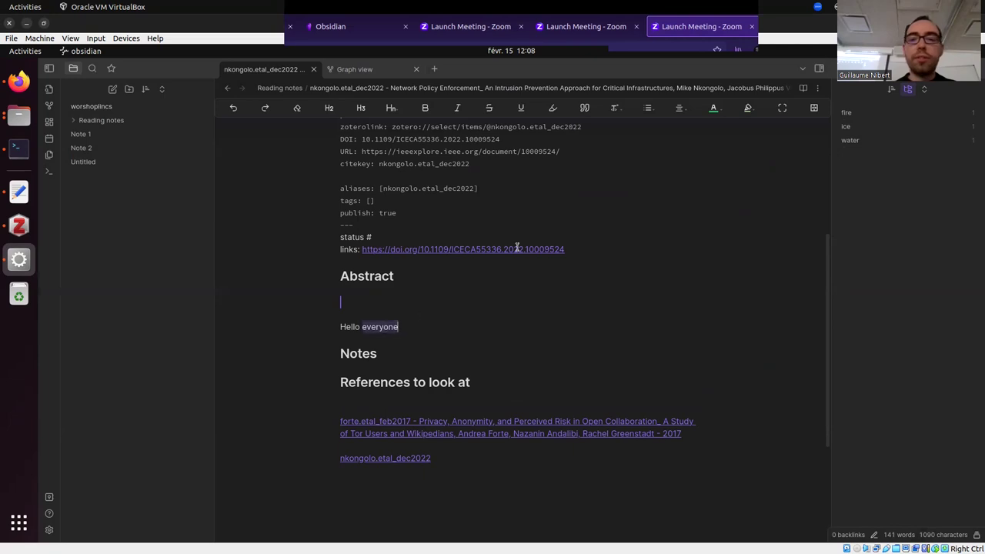
left_click(713, 109)
left_click(634, 239)
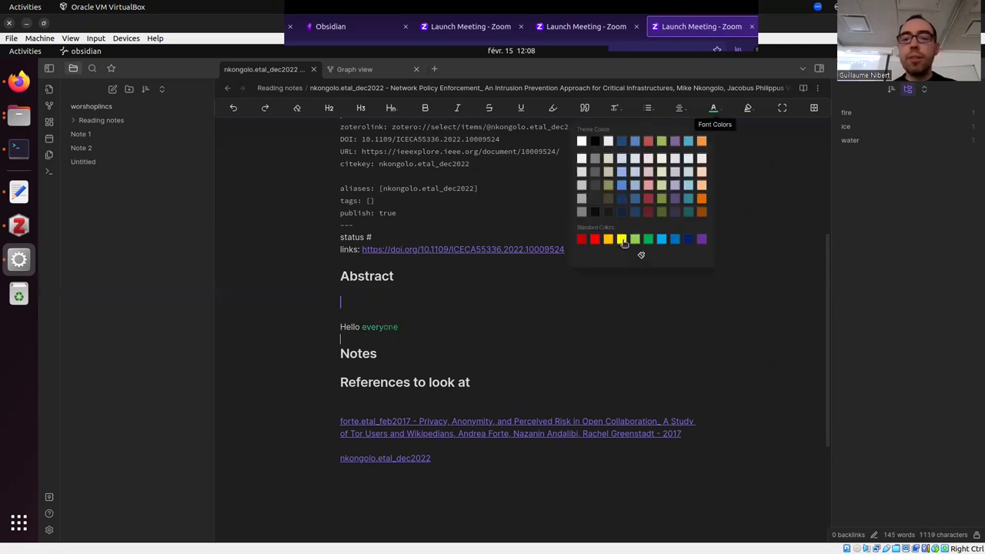
left_click(622, 239)
left_click(459, 333)
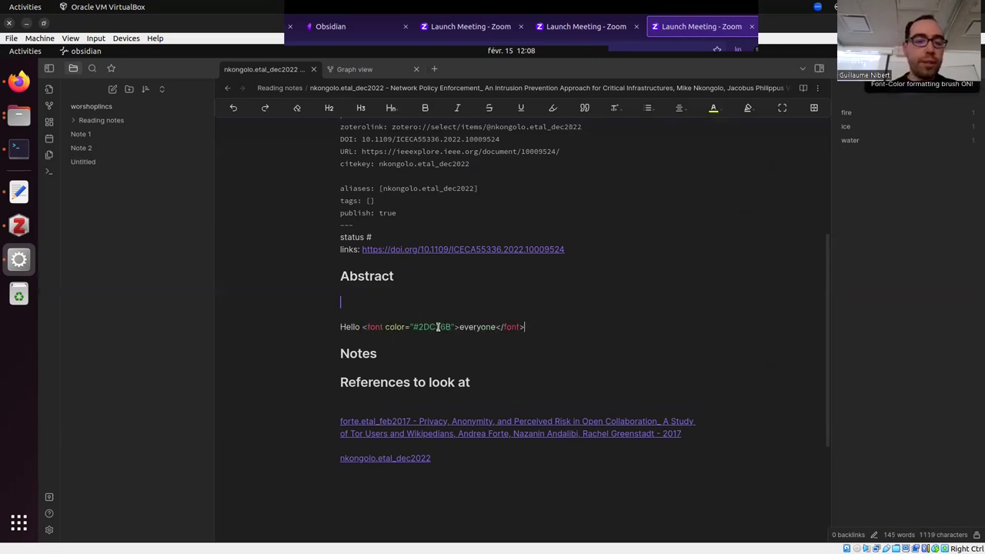
left_click(458, 355)
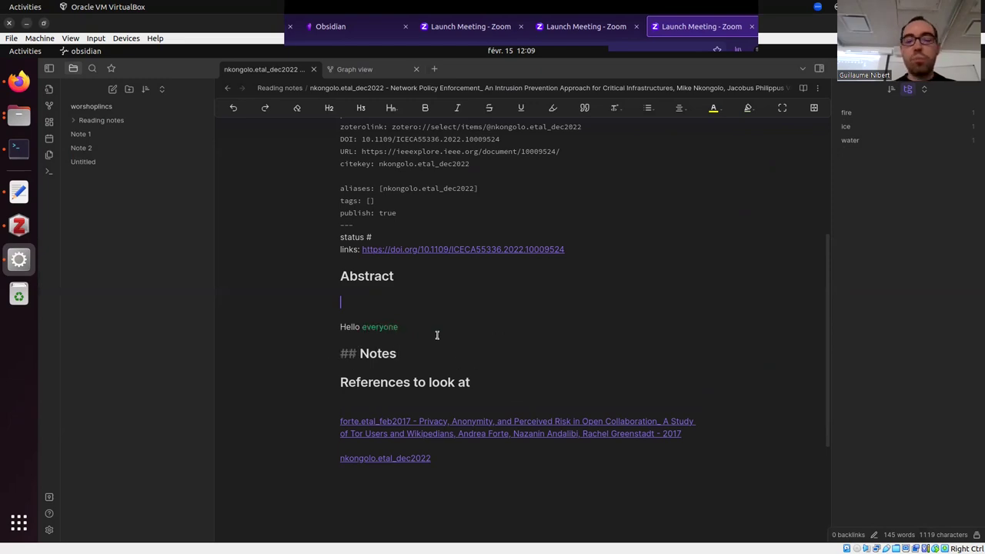
Step: Add three blank lines between "Hello everyone" and the Notes heading
left_click(437, 339)
key("Return")
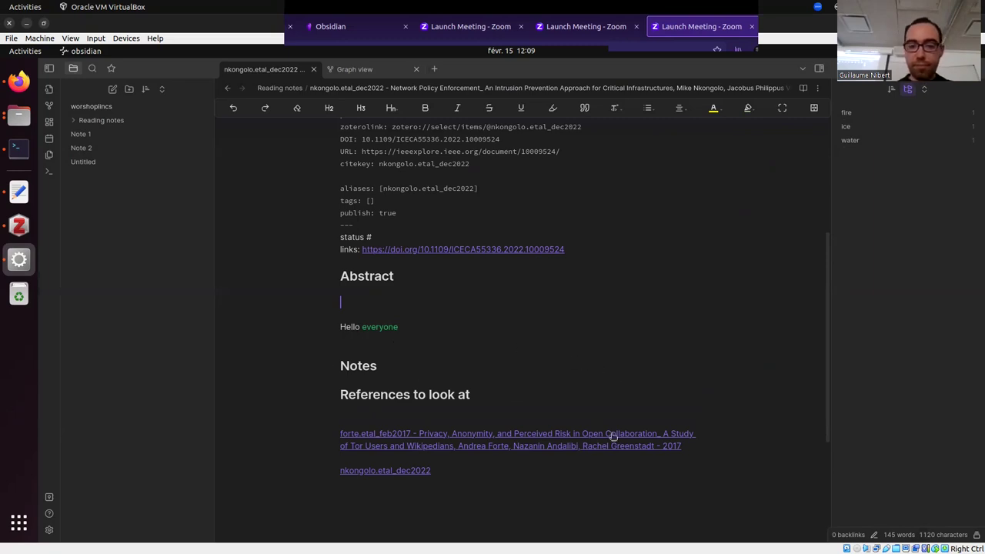
mouse_move(523, 531)
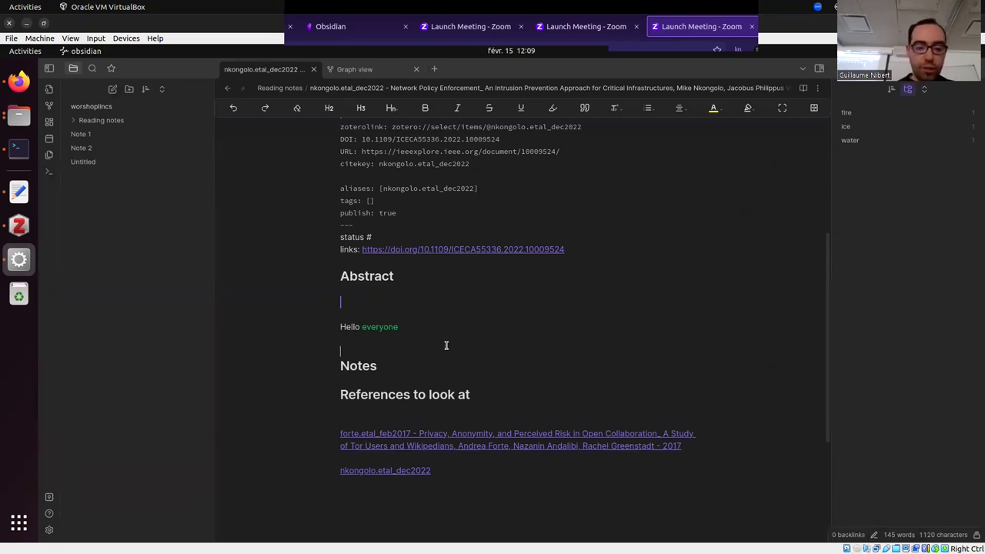
key("Return")
key("Return")
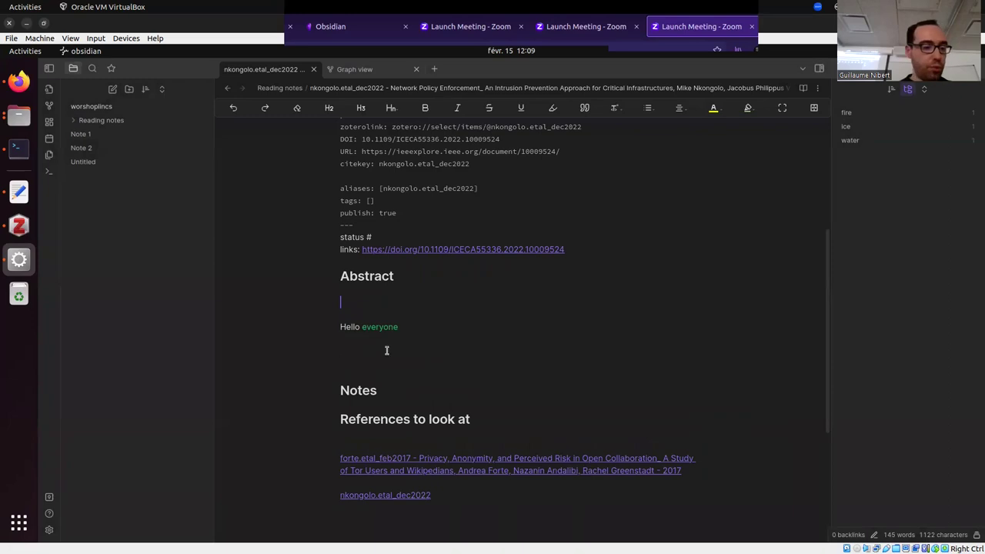
Step: Search the community plugins for "exc" and open the Excalidraw plugin's page
left_click(49, 530)
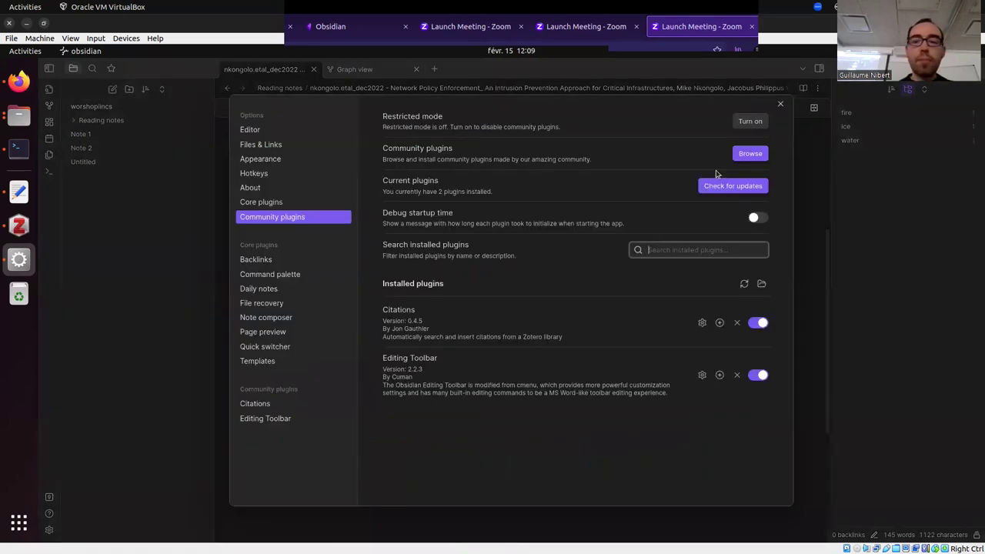
left_click(754, 154)
type("exc")
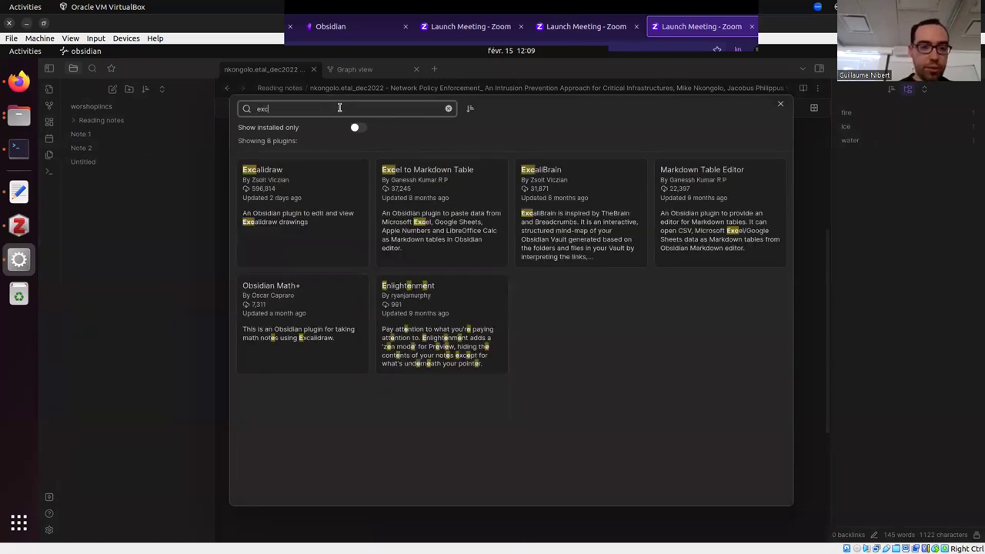
left_click(321, 179)
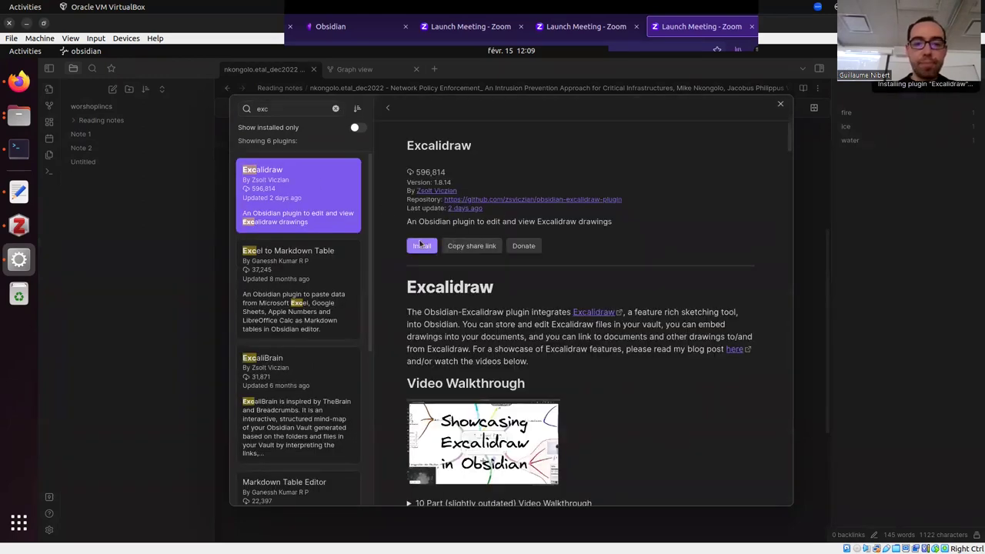
Step: Install and enable the Excalidraw plugin, dismiss its welcome message and return to the note
left_click(434, 252)
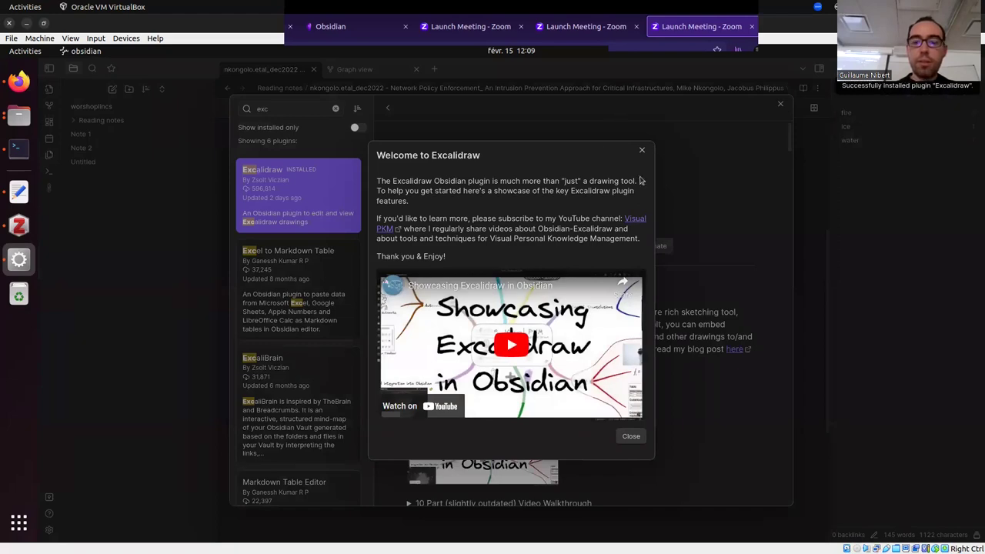
left_click(632, 437)
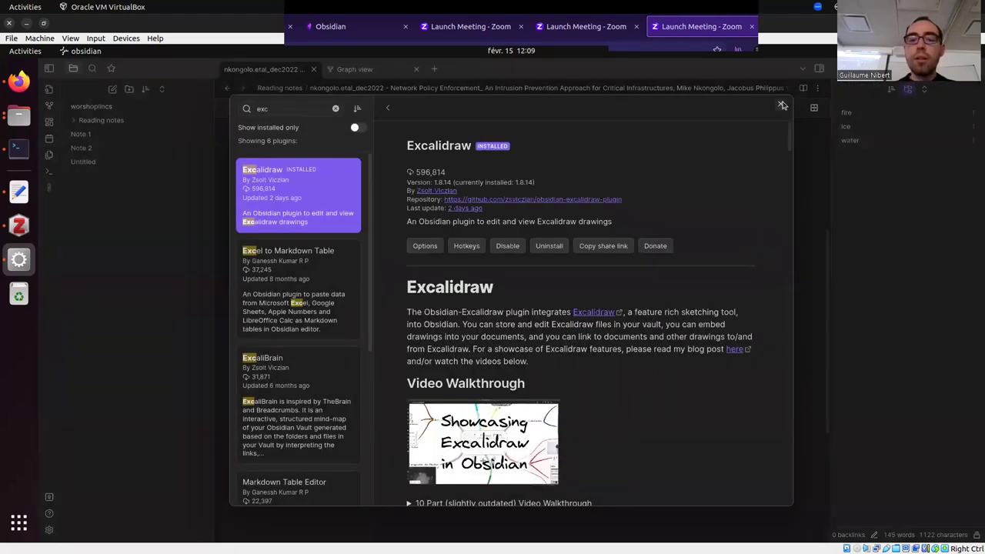
left_click(780, 105)
left_click(780, 106)
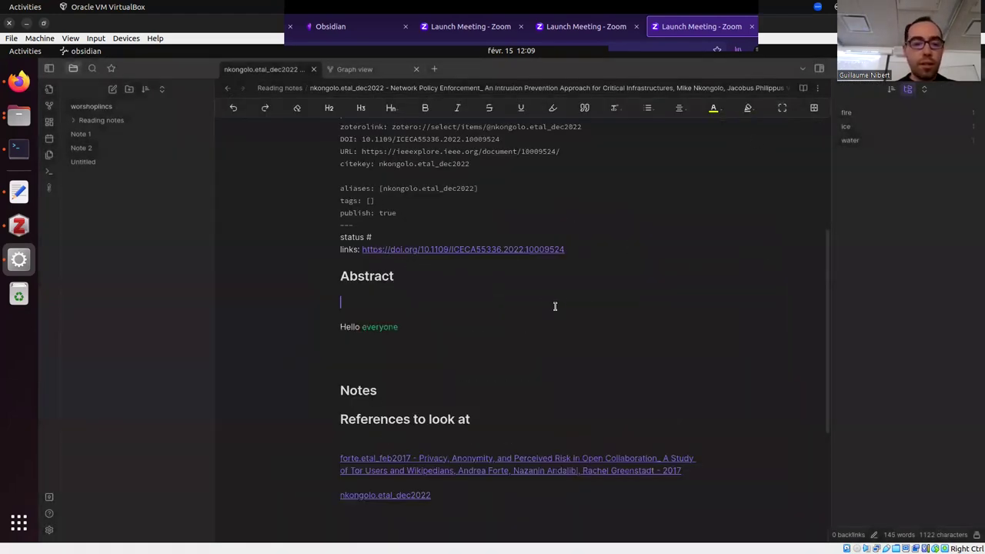
Step: Create a new Excalidraw drawing and draw a wide ellipse at the upper left and a tall one at the right
left_click(406, 357)
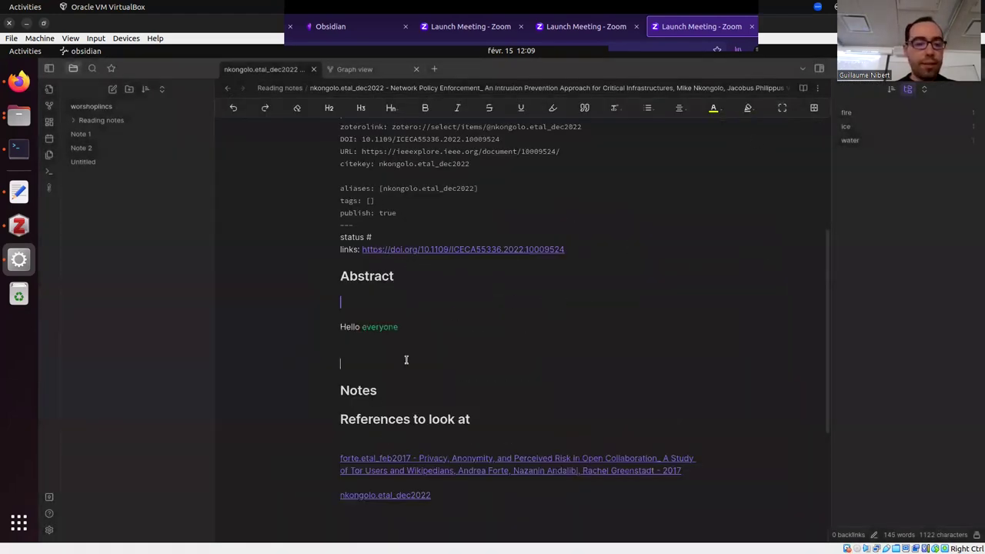
left_click(49, 188)
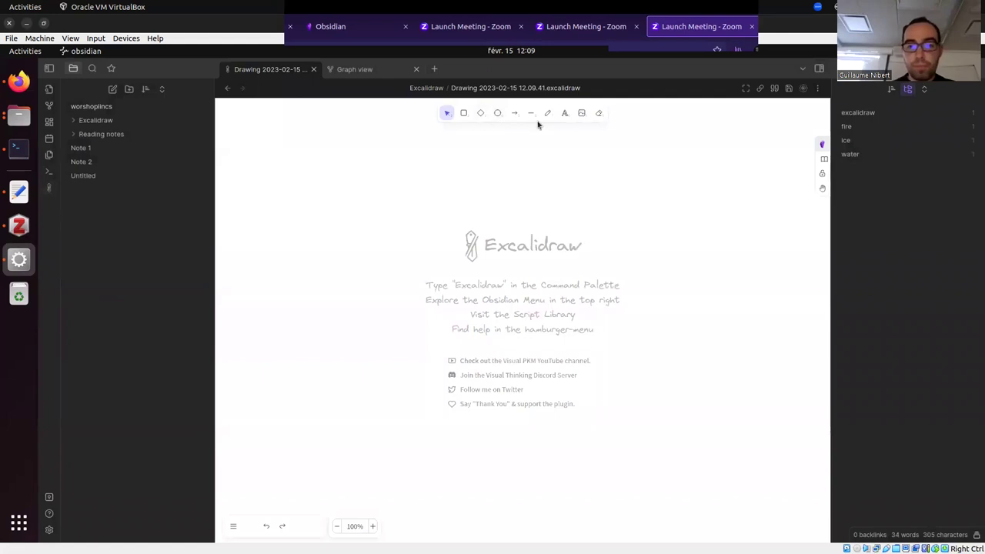
left_click(497, 113)
left_click_drag(397, 150, 495, 223)
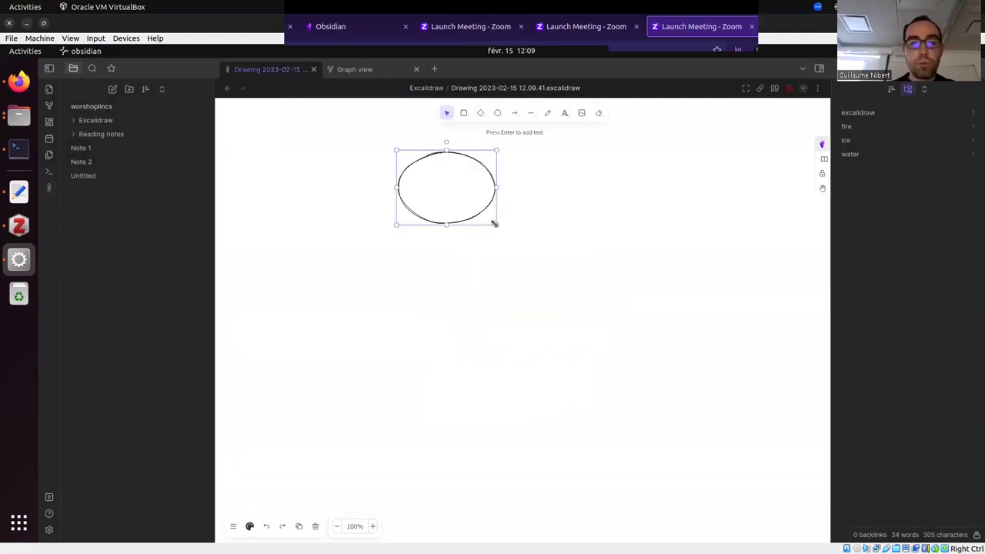
left_click(497, 112)
left_click_drag(638, 226, 705, 316)
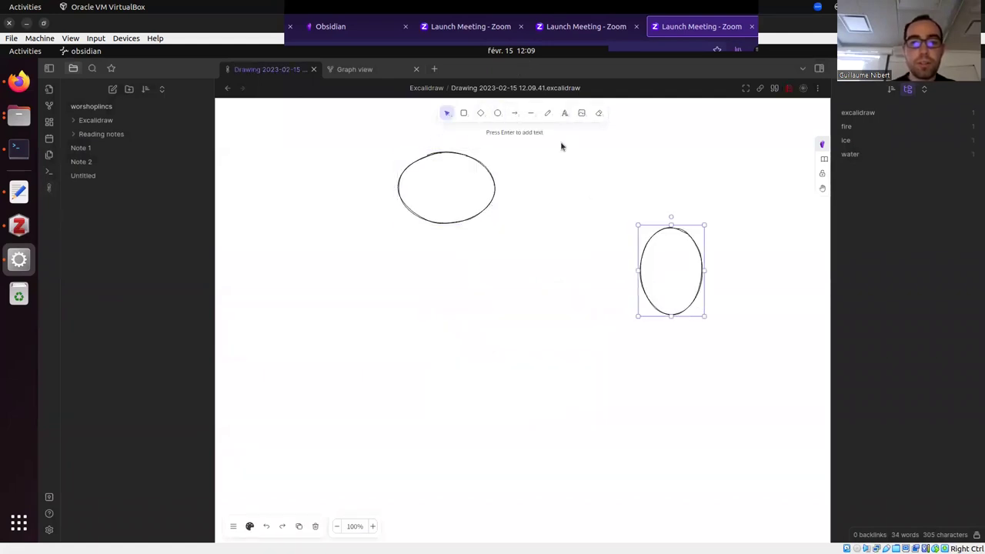
left_click(532, 178)
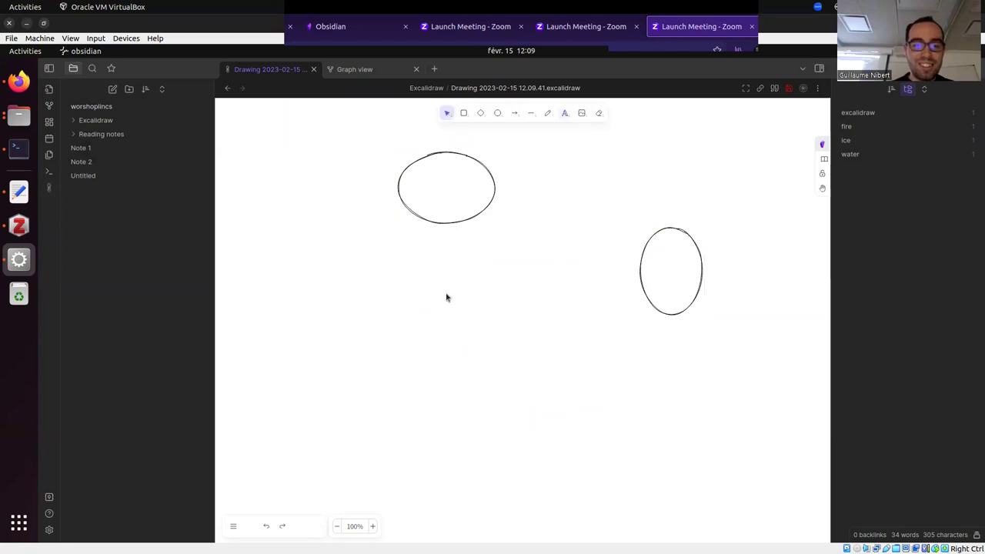
Step: Add the text "LINCS Workshop" to the drawing below the wide ellipse
left_click(564, 113)
left_click(410, 275)
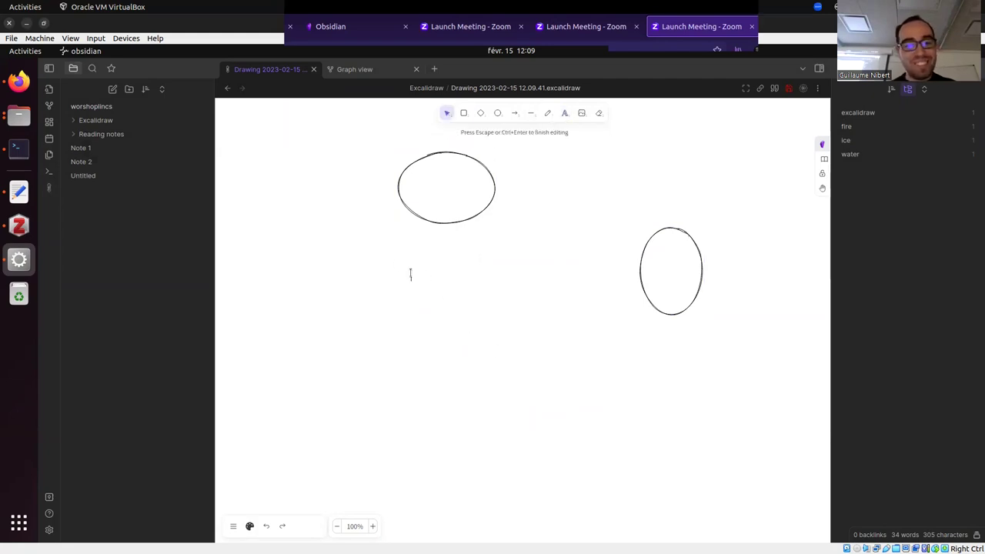
type("LINCS ")
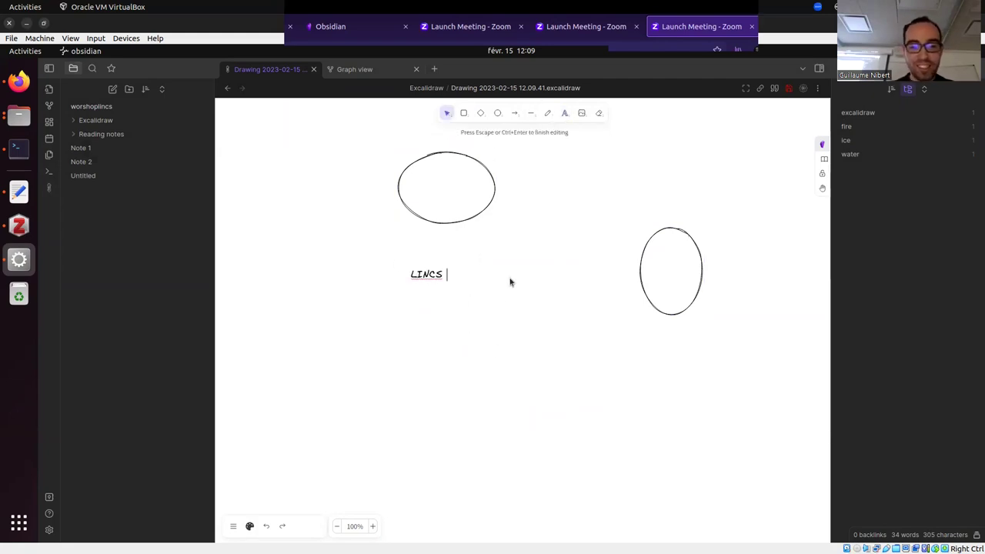
type("Workshop")
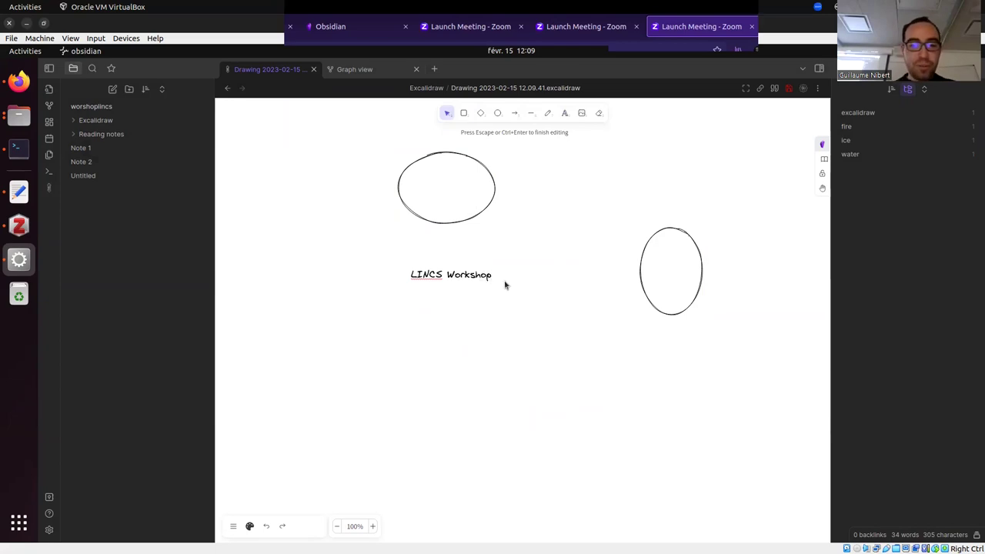
key("Escape")
Step: Enlarge the "LINCS Workshop" text to several times its size and position it between the two ellipses
left_click_drag(497, 282, 628, 371)
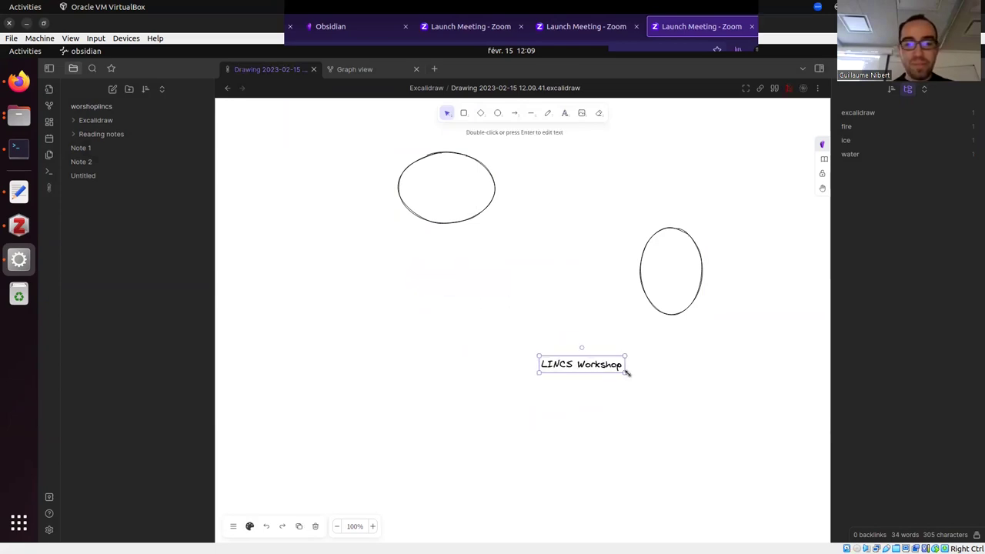
left_click_drag(537, 354, 310, 320)
left_click_drag(483, 348, 499, 292)
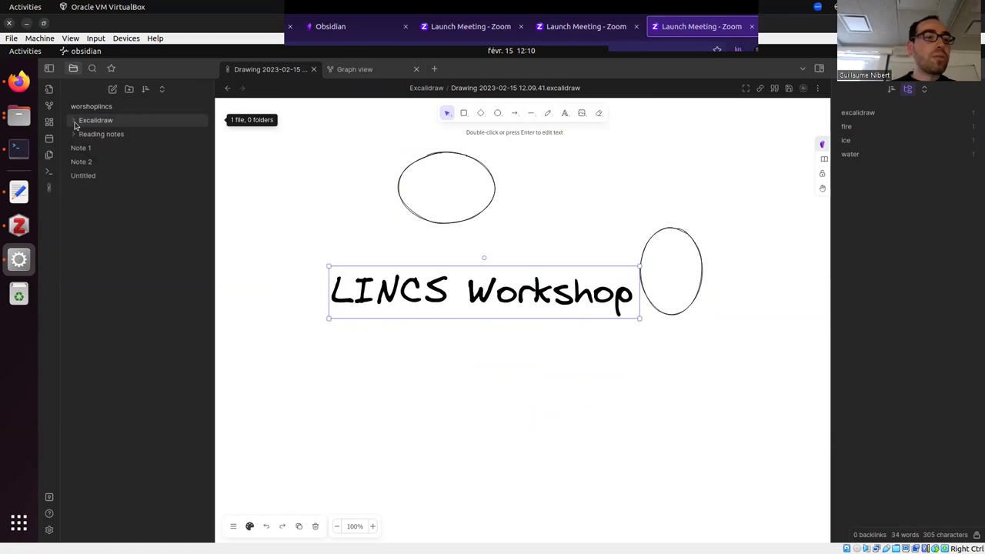
Step: Open the DeTorrent paper's note in the Reading notes folder and insert blank lines under its Notes heading
left_click(75, 122)
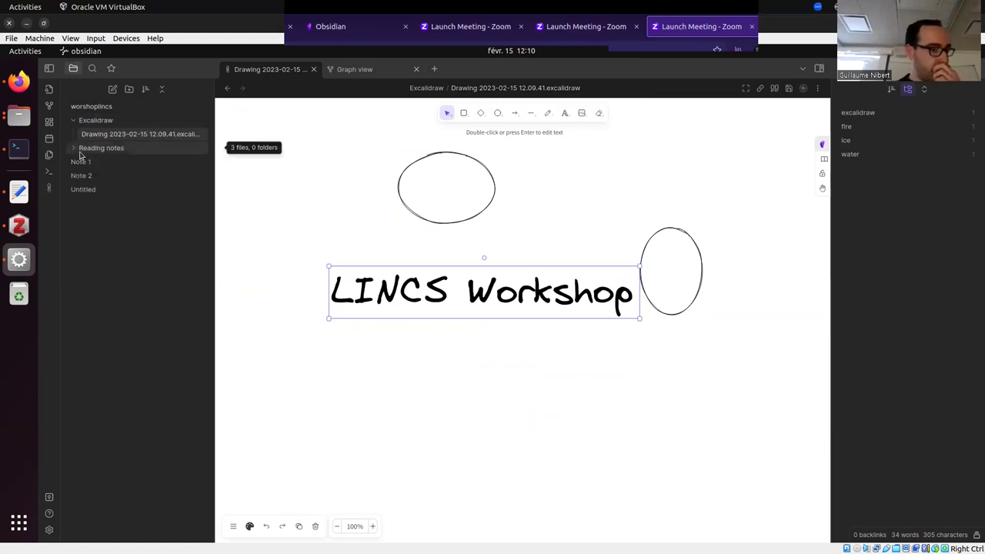
left_click(92, 149)
left_click(114, 189)
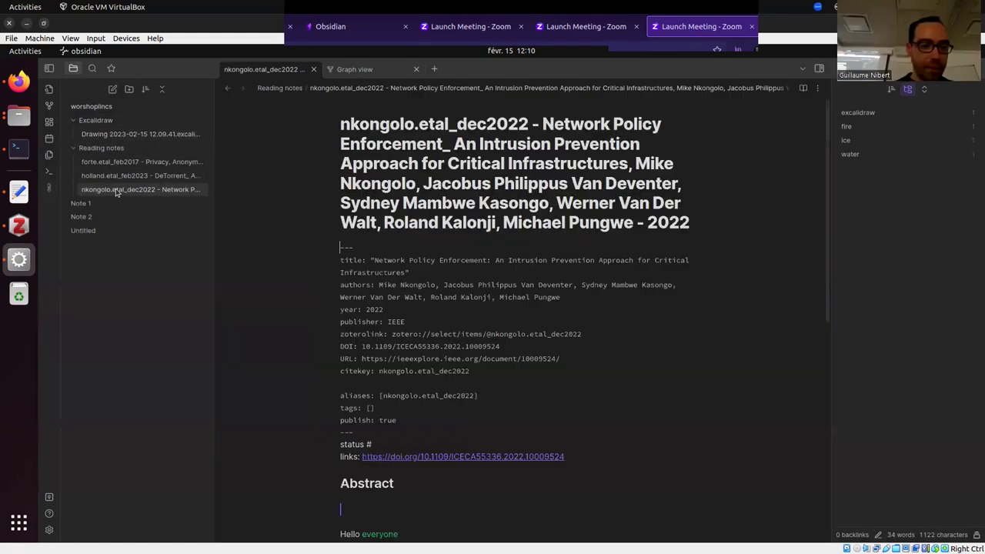
left_click(121, 177)
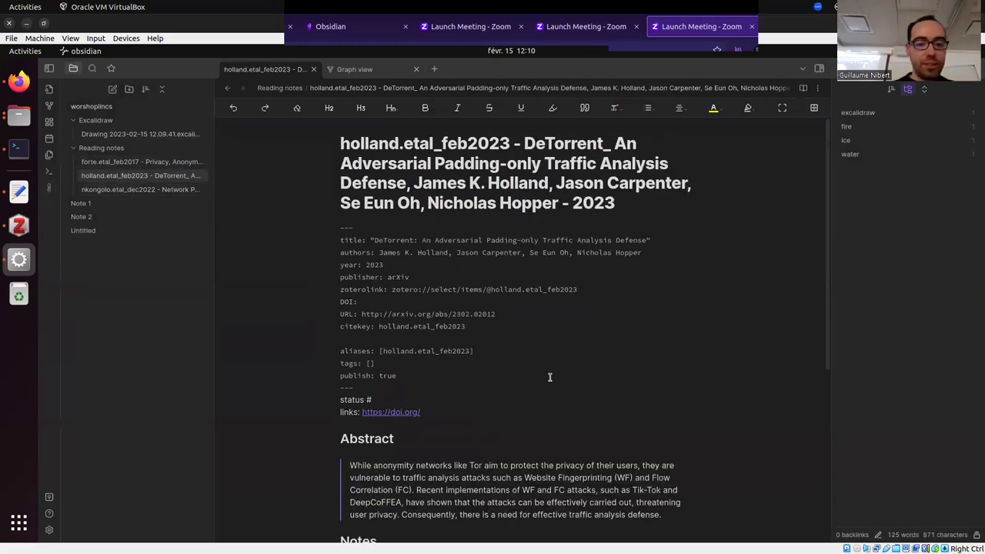
scroll(475, 383, "down", 3)
left_click(474, 383)
key("Return")
key("Return")
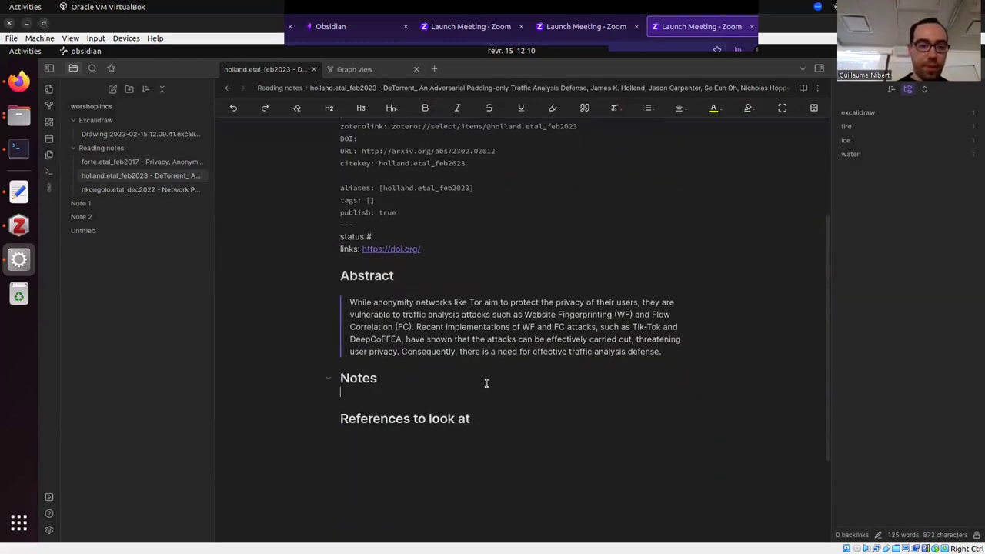
Step: Link the file Drawing 2023-02-15 12.09.41.excalidraw under the Notes heading and prefix the link with "!" to embed the drawing
mouse_move(154, 135)
left_mouse_down()
mouse_move(208, 143)
mouse_move(370, 309)
mouse_move(400, 394)
left_mouse_up()
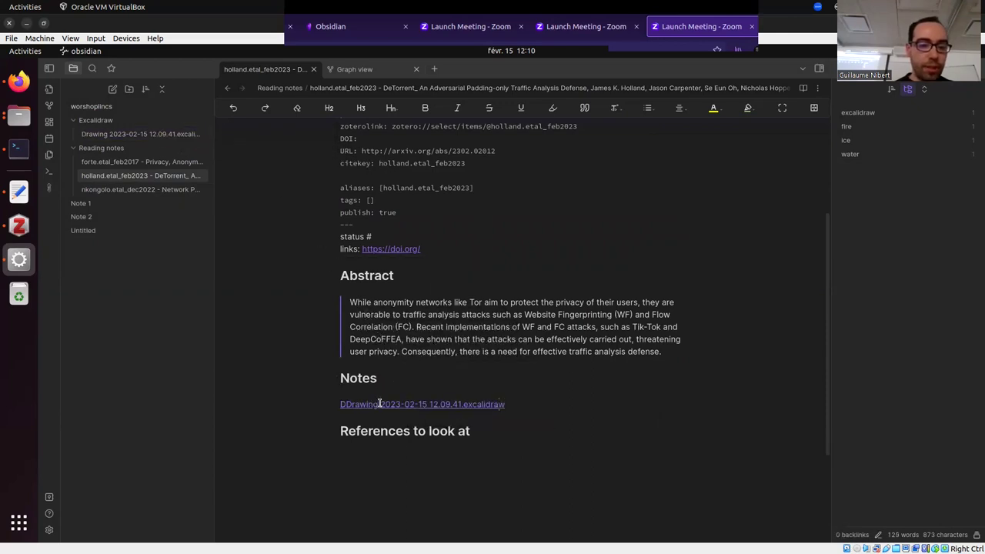
key("Up")
key("Down")
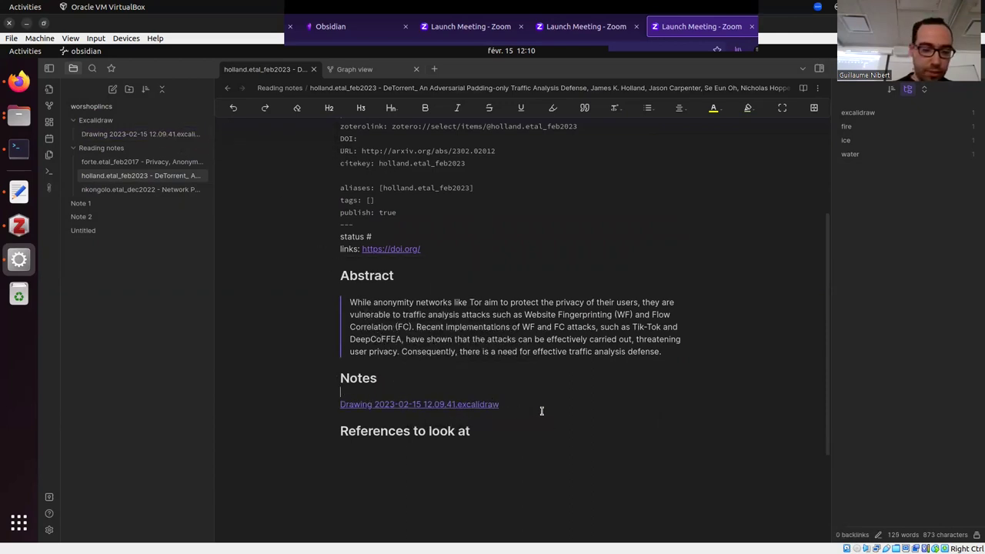
key("Up")
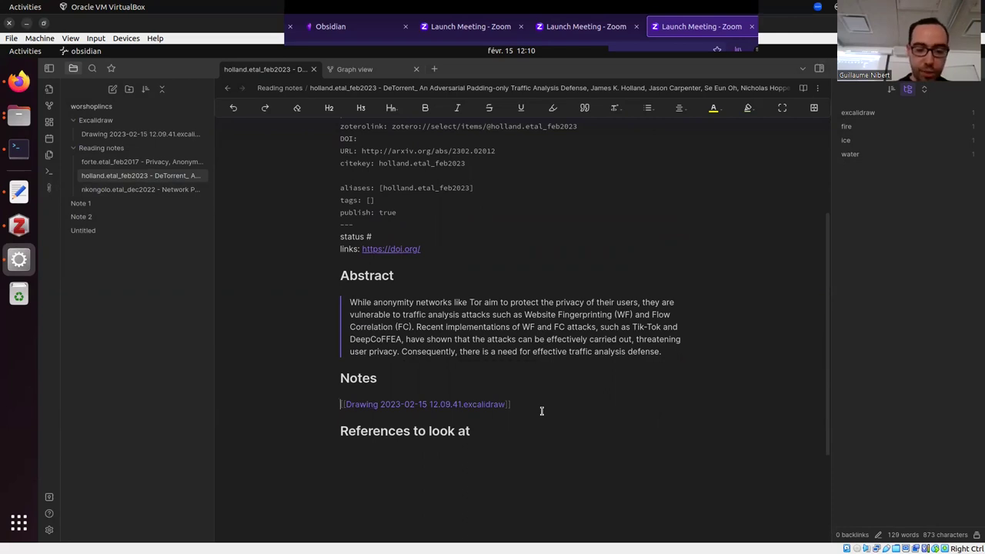
type("!")
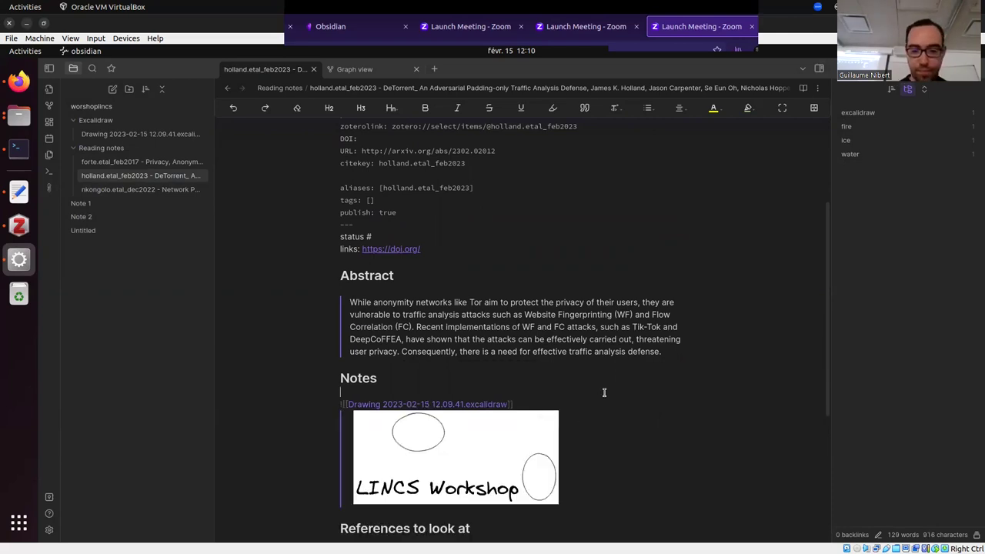
key("Left")
scroll(617, 393, "down", 1)
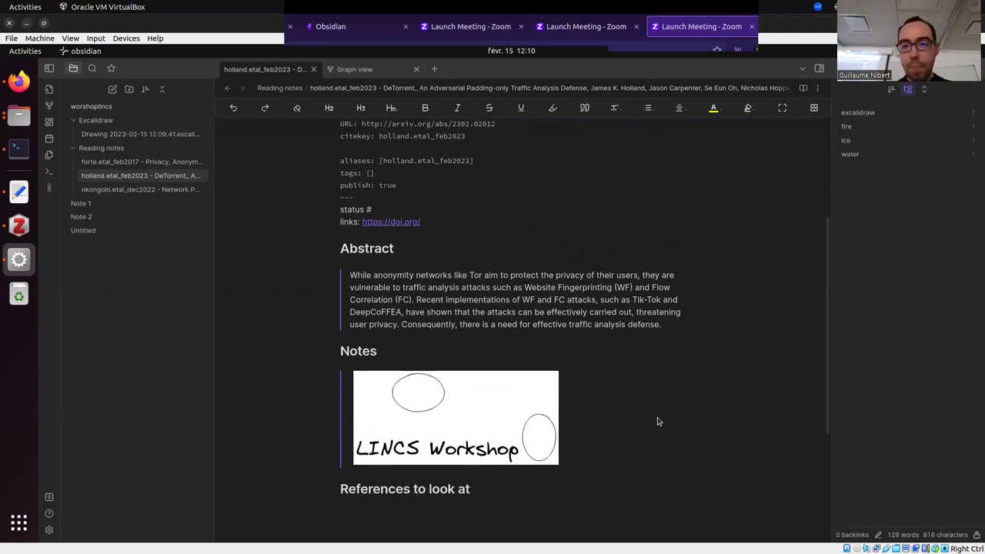
Step: Add blank lines between the embedded drawing and the "References to look at" heading
scroll(655, 421, "down", 2)
left_click(595, 432)
key("Up")
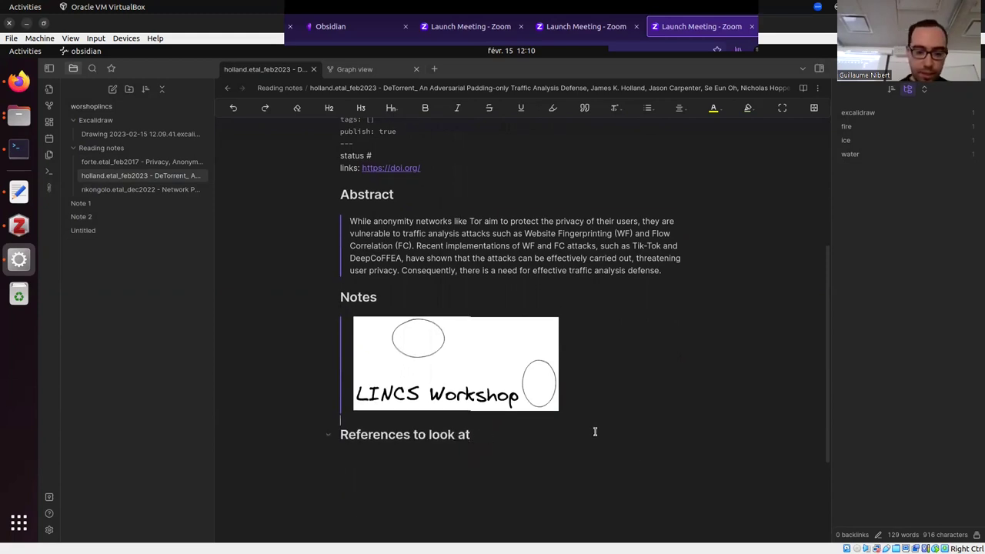
key("Return")
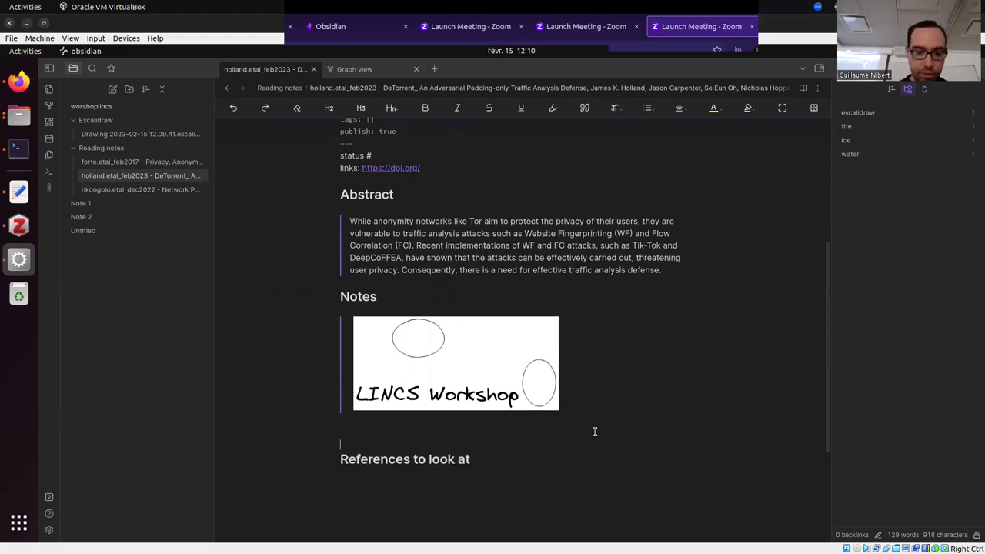
Step: Switch to the Document Viewer slides and review the Editing Toolbar, Table Enhancer, manual Linux installation and Show frontmatter pages
mouse_move(772, 547)
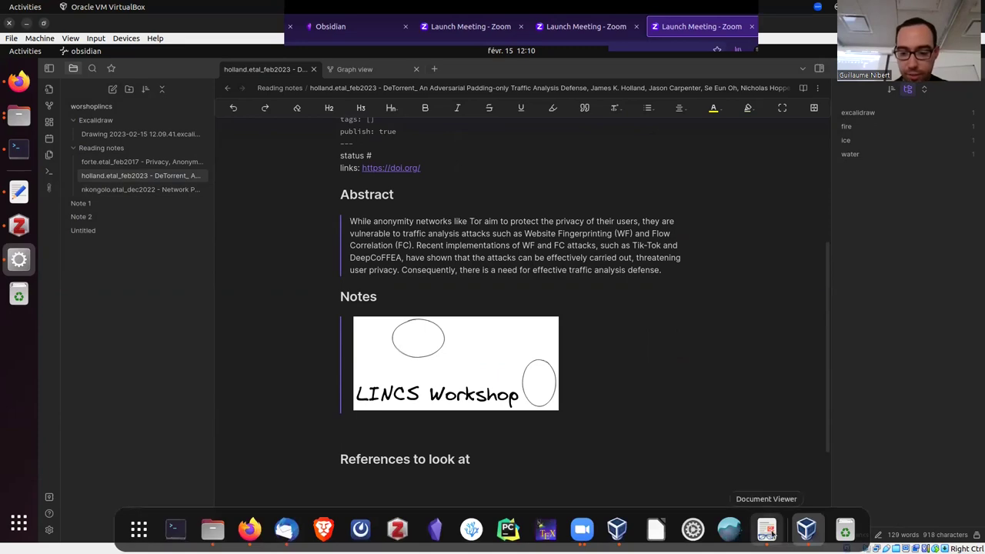
left_click(768, 529)
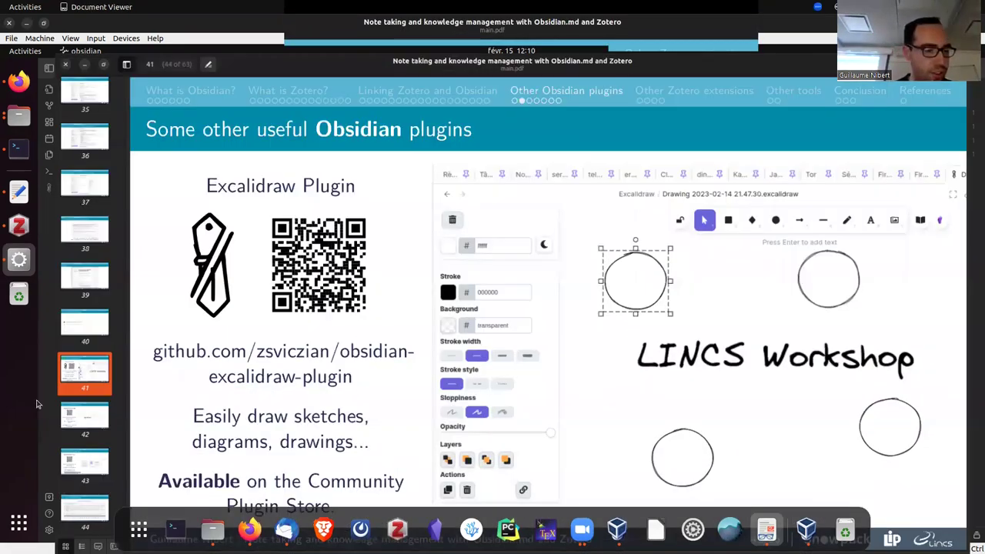
left_click(37, 403)
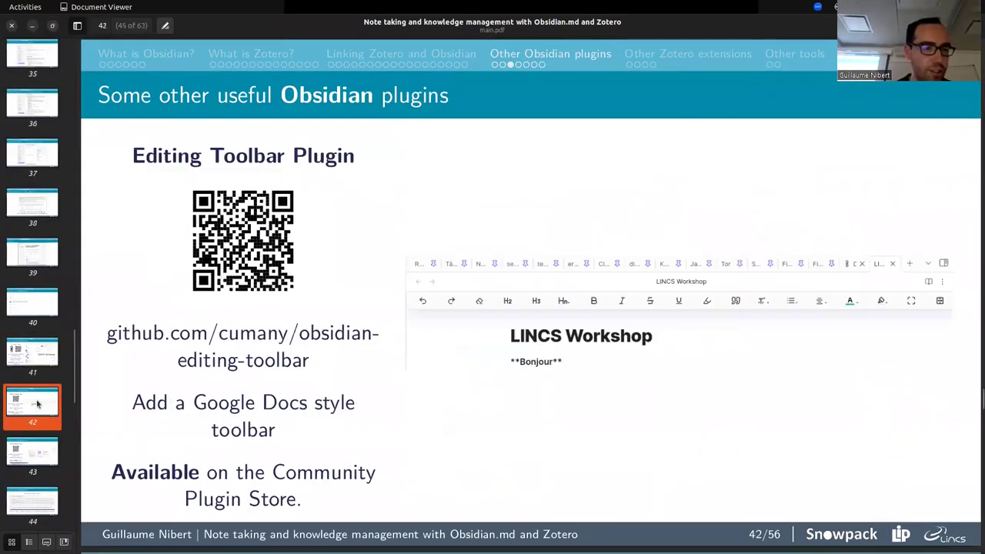
left_click(34, 442)
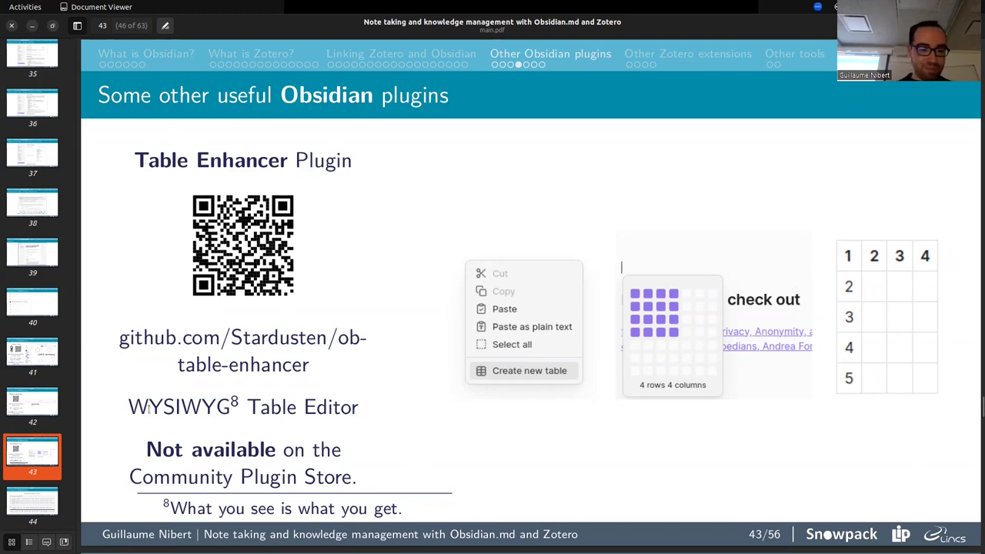
scroll(57, 407, "down", 1)
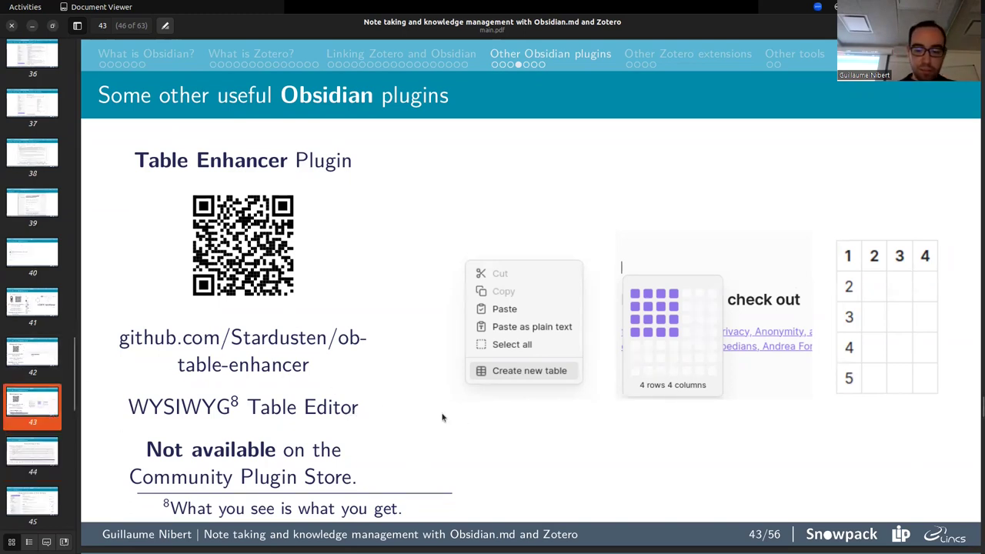
key("Page_Down")
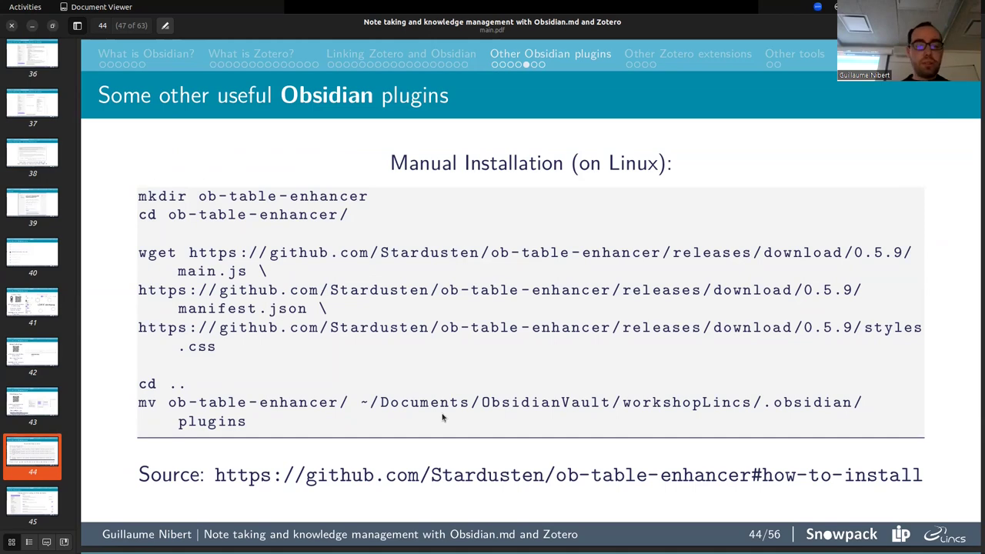
key("Right")
key("Left")
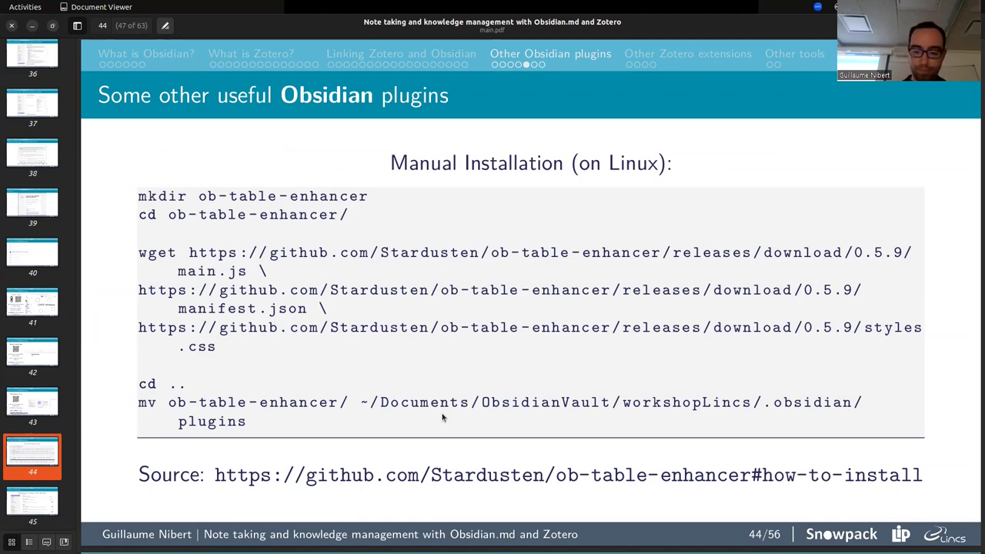
key("Page_Down")
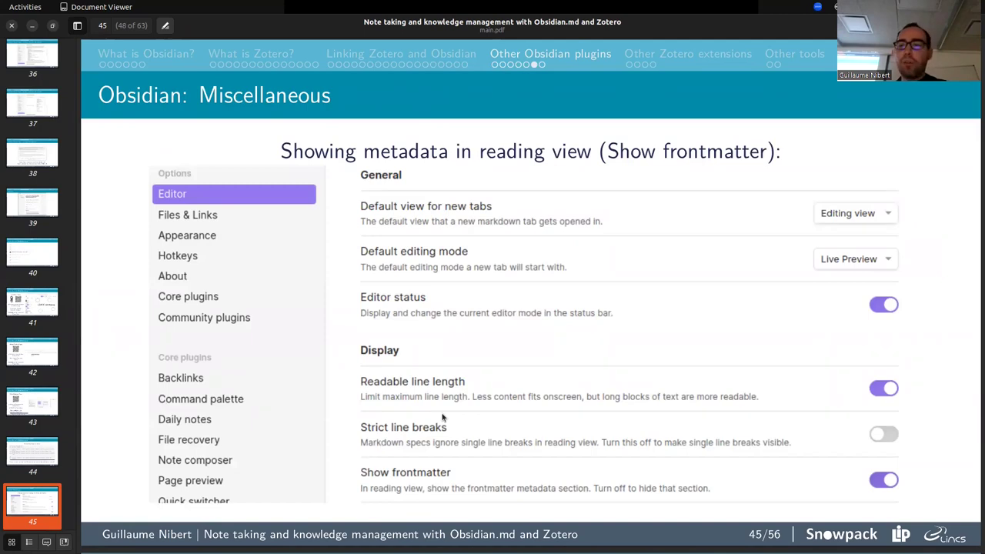
Step: Return to Obsidian and compare the metadata block of the DeTorrent note in editing view and reading view
left_click(33, 28)
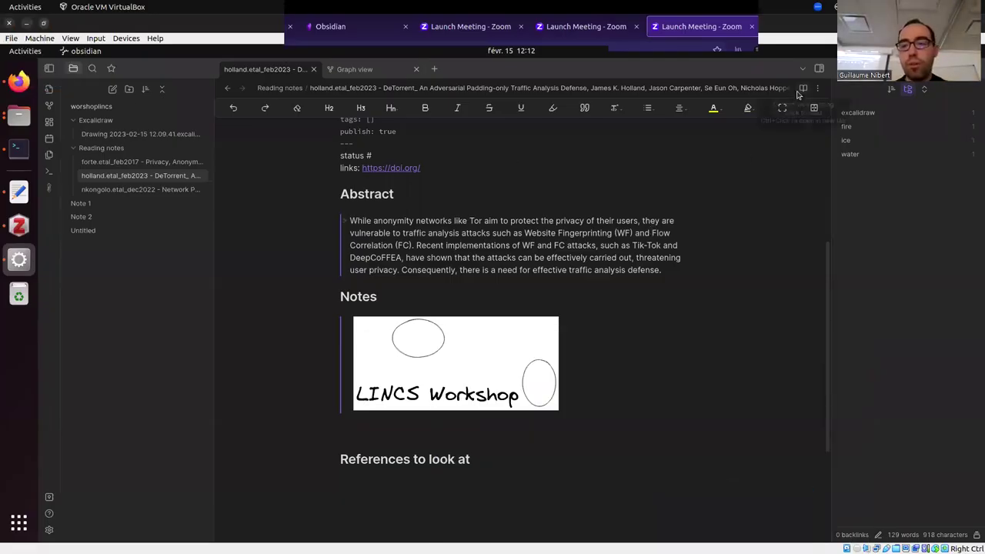
scroll(741, 268, "up", 5)
scroll(754, 258, "up", 1)
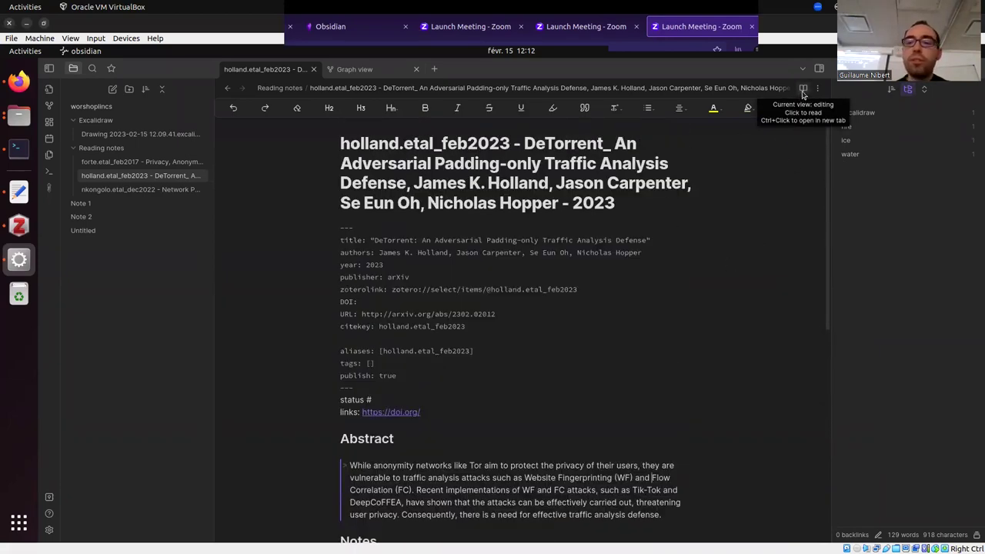
left_click_drag(373, 384, 311, 229)
right_click(311, 229)
left_click(638, 379)
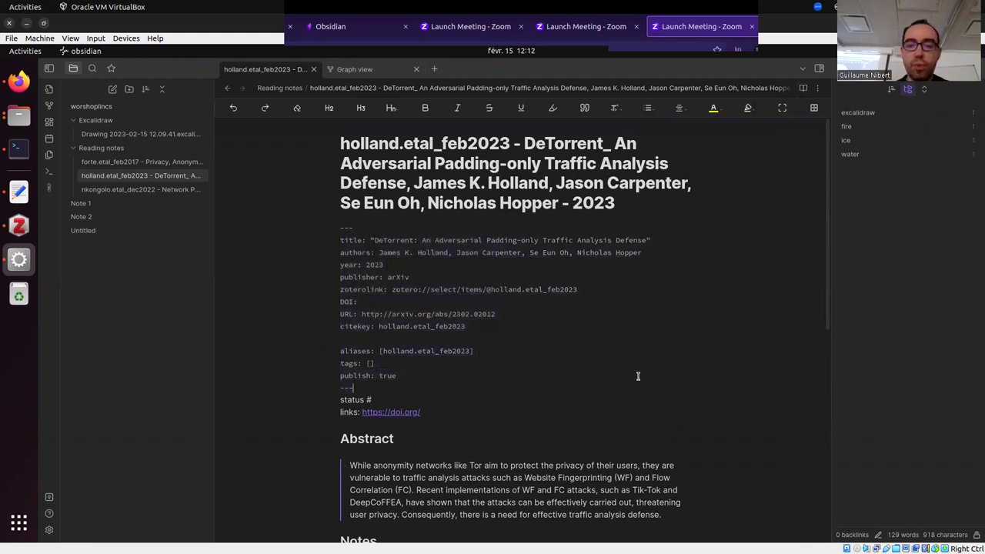
left_click(804, 88)
left_click(804, 88)
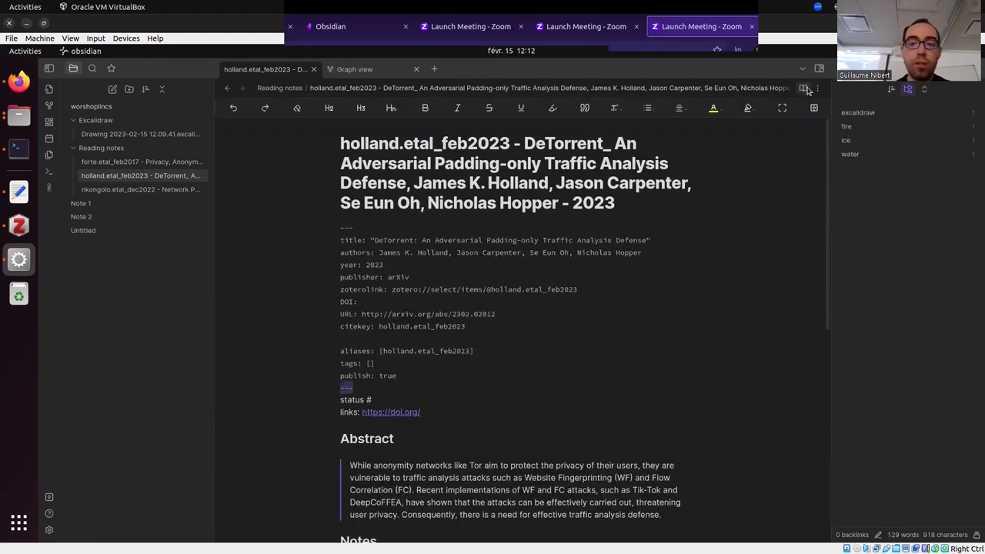
Step: Enable Show frontmatter in the Editor settings, check the note's metadata in reading view and return to editing view
left_click(49, 529)
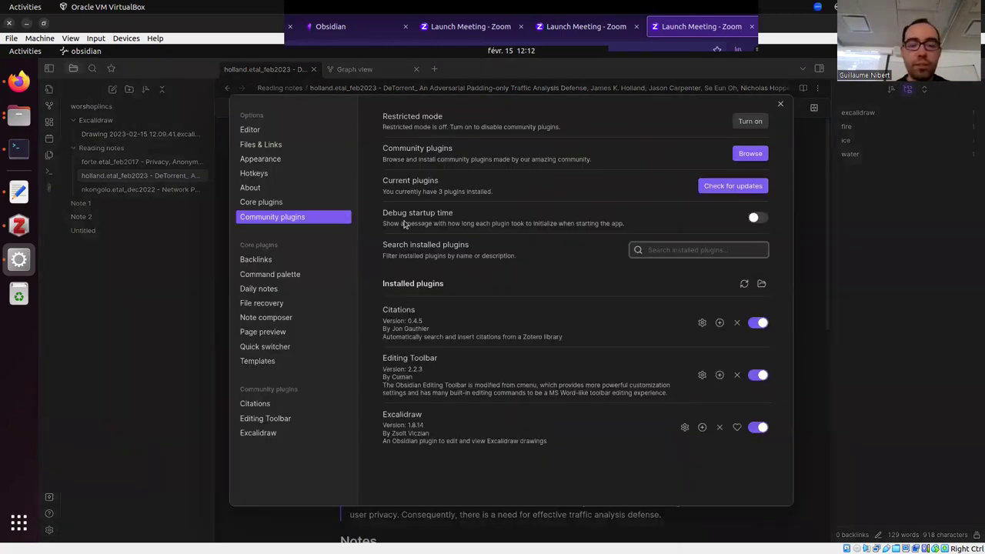
left_click(261, 131)
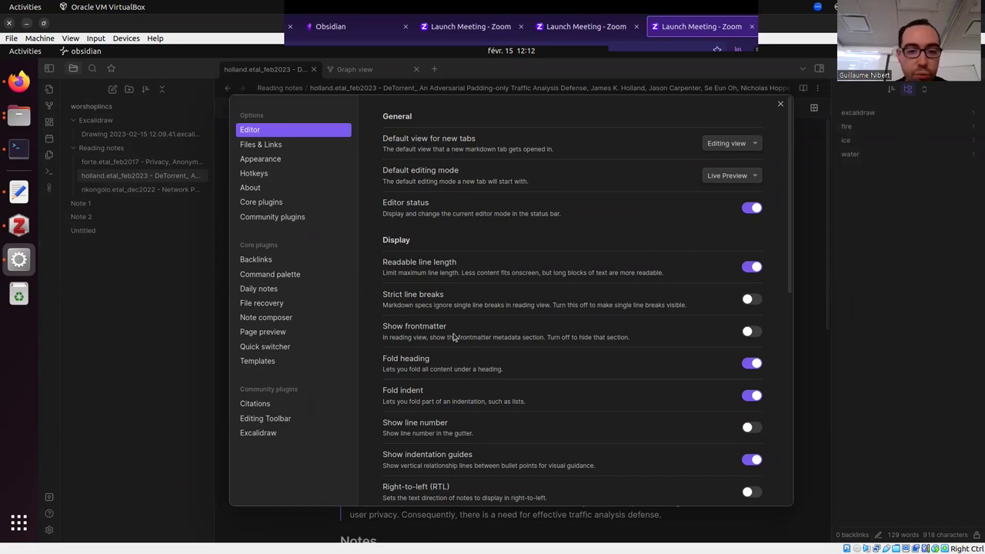
left_click(751, 332)
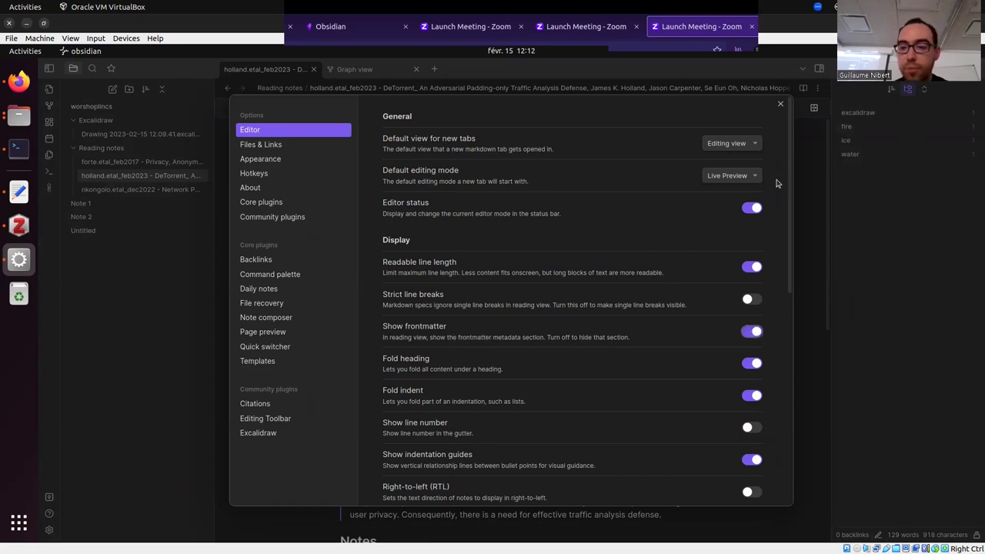
left_click(781, 106)
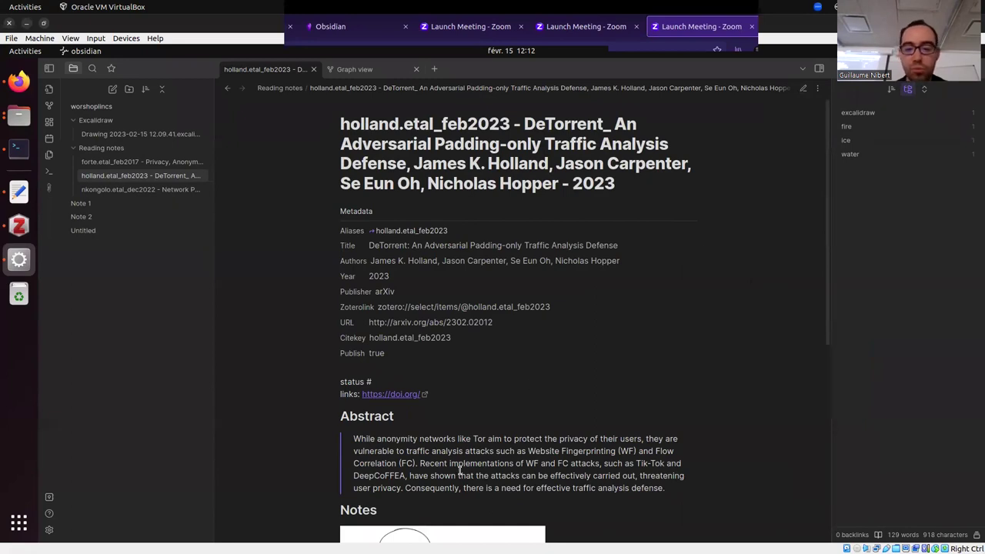
left_click(802, 88)
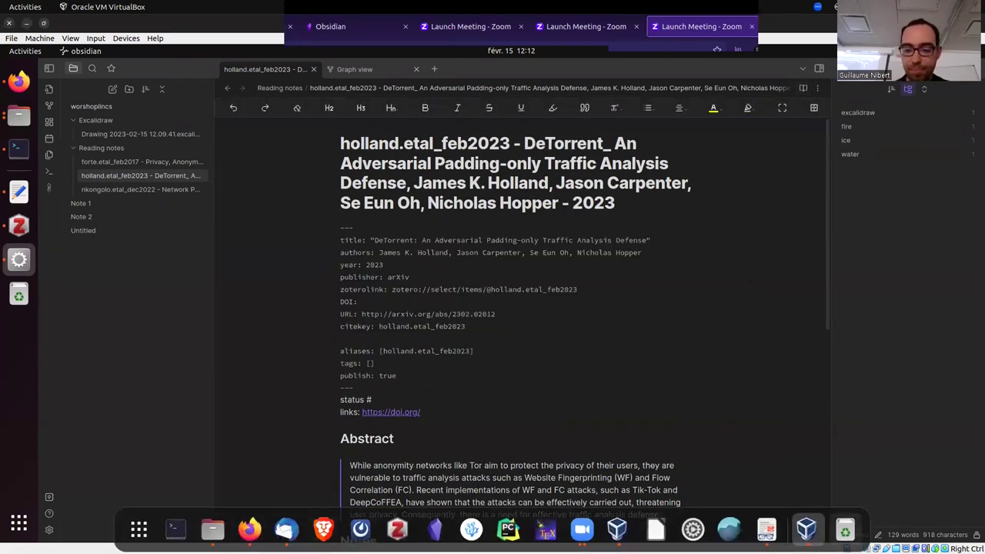
Step: Switch back to the Document Viewer slides and advance to page 47, the section on other Zotero extensions
left_click(617, 538)
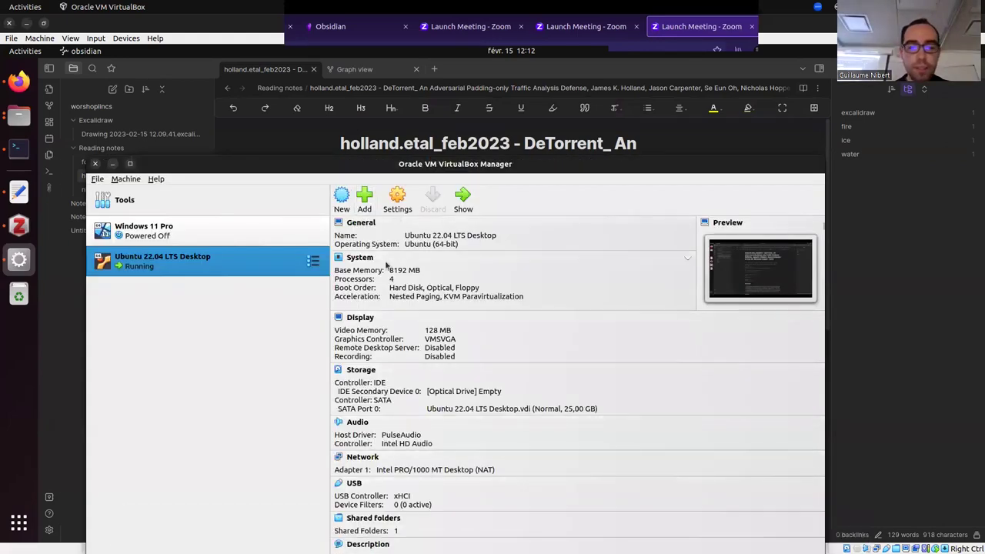
left_click(769, 529)
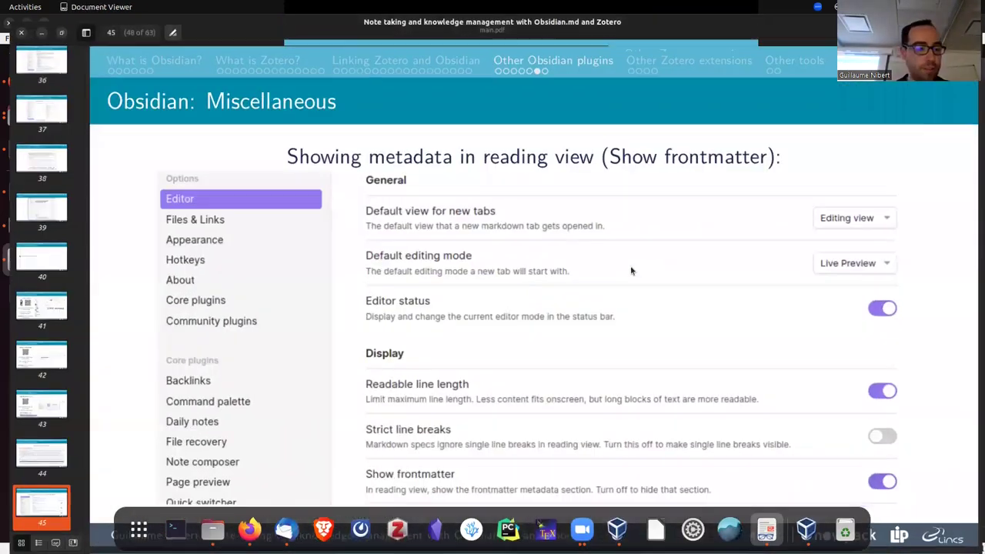
key("Right")
key("Right")
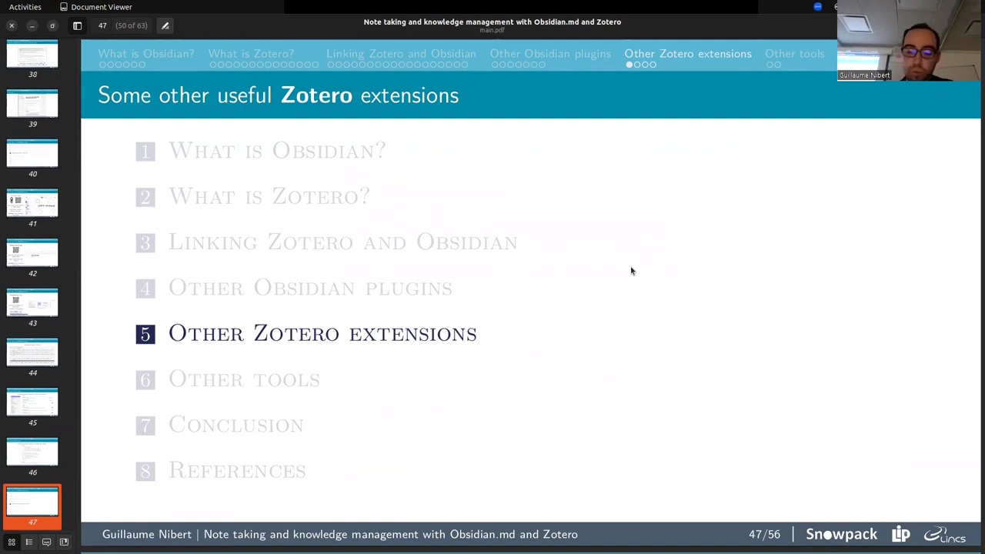
Step: Advance to the Zotero PDF Translate slide, switch to Firefox in the virtual machine and open the bookmarked Zotero PDF Translate repository
key("Right")
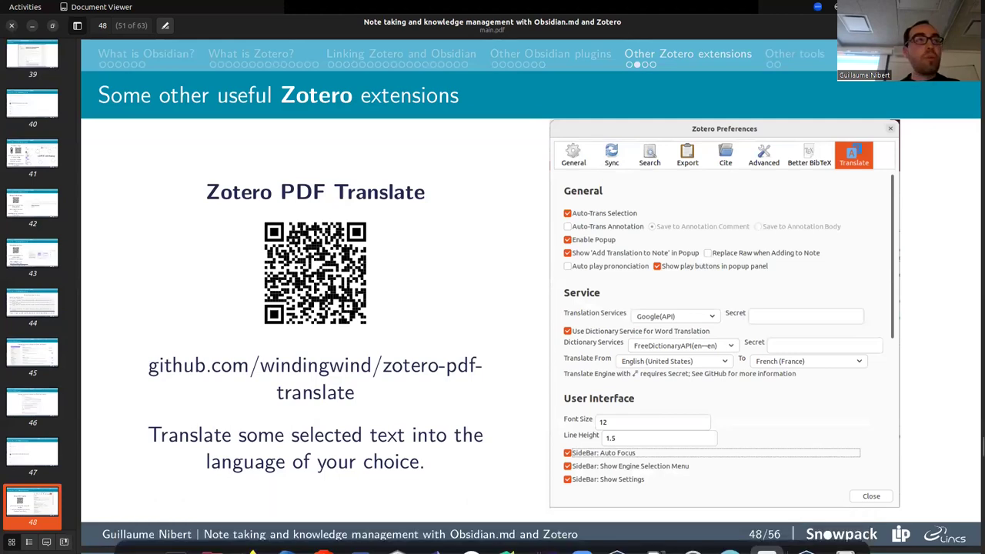
left_click(252, 529)
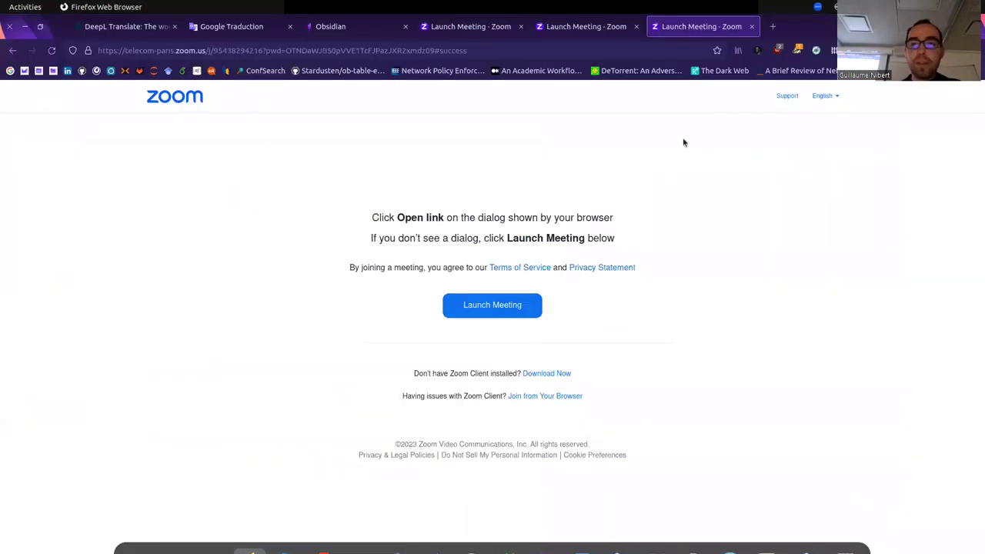
left_click(804, 531)
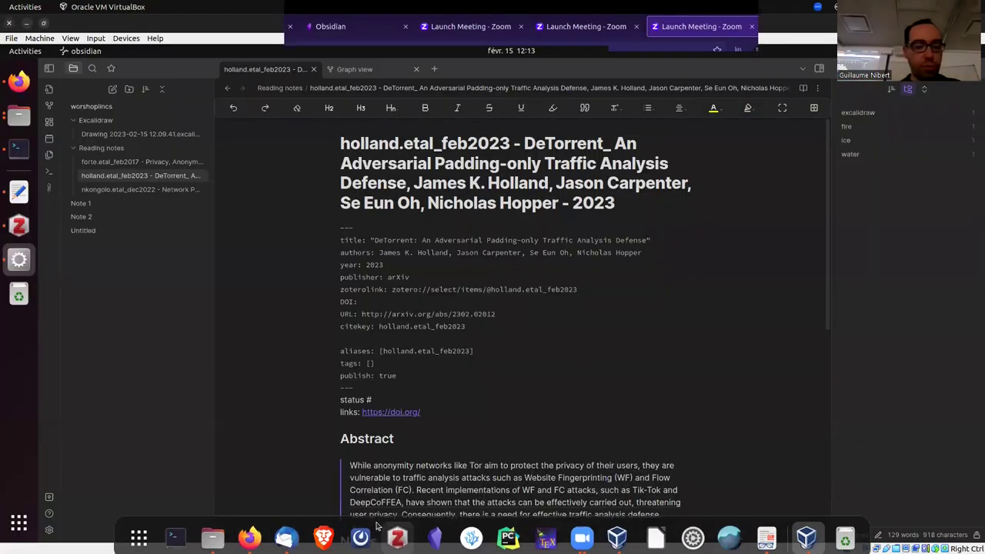
left_click(18, 81)
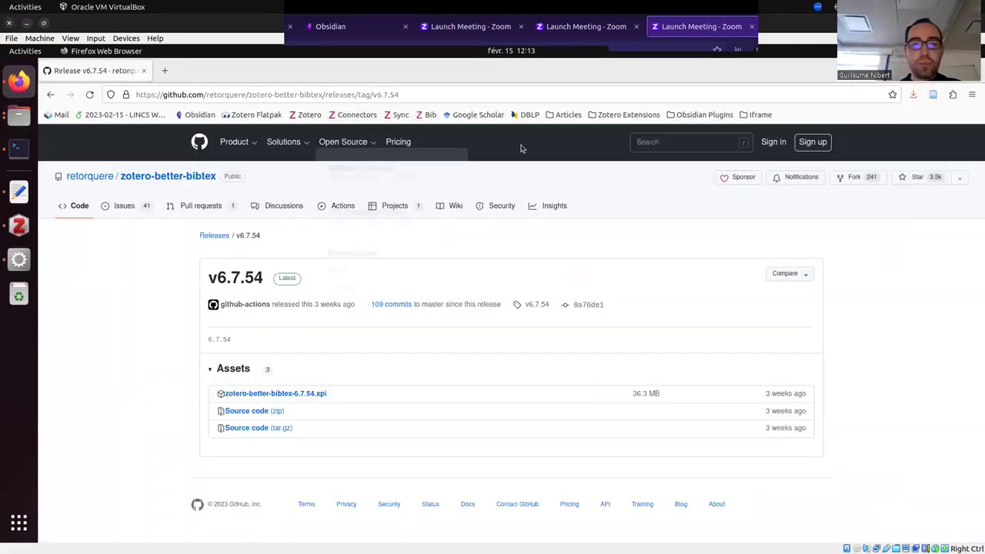
left_click(585, 116)
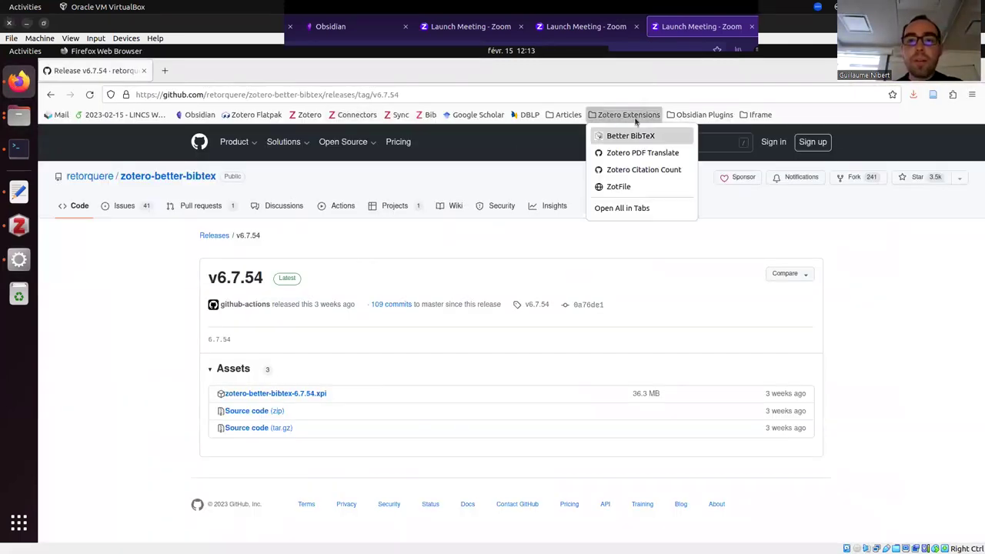
left_click(614, 152)
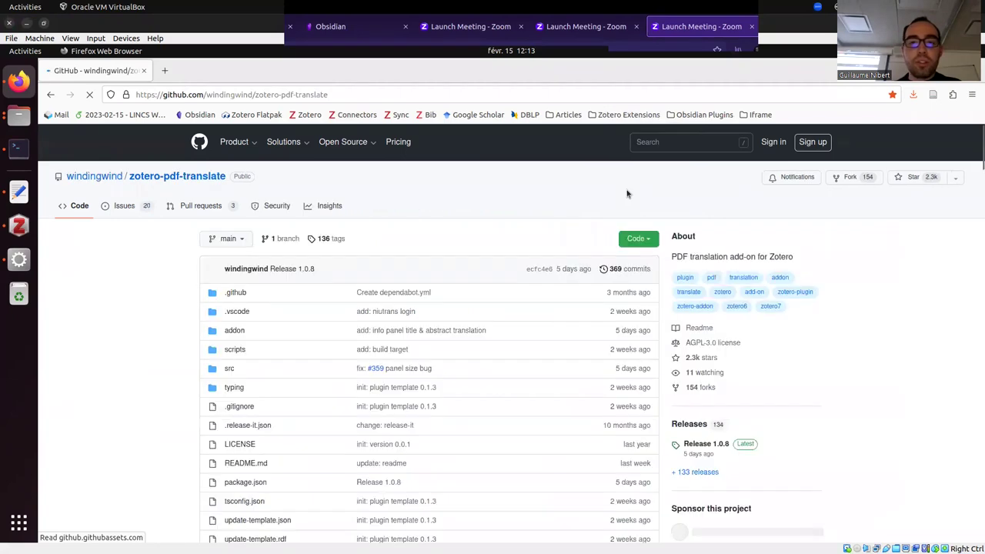
Step: Open Release 1.0.8 and save zotero-pdf-translate.xpi in the ZoteroExtension folder under Downloads
scroll(608, 178, "down", 6)
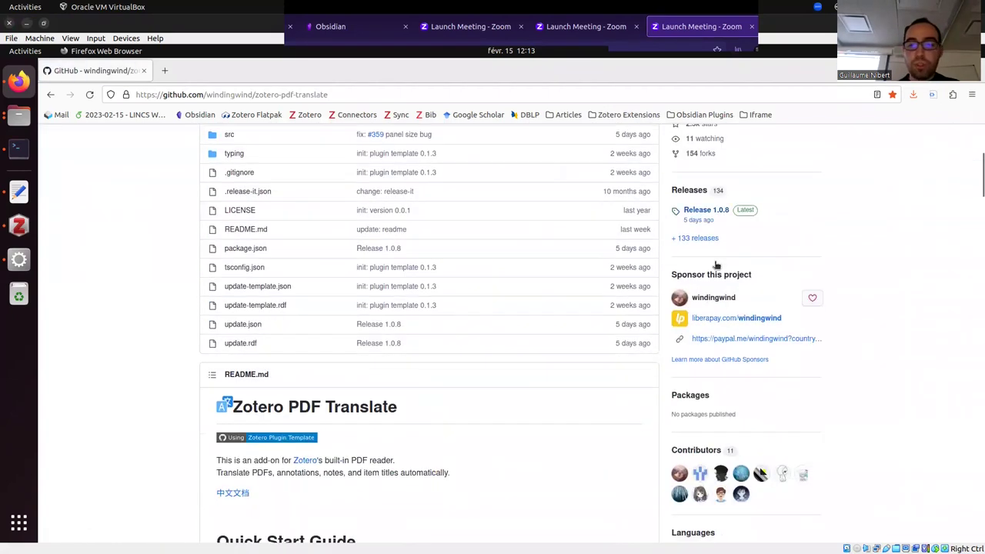
scroll(711, 298, "up", 3)
left_click(698, 328)
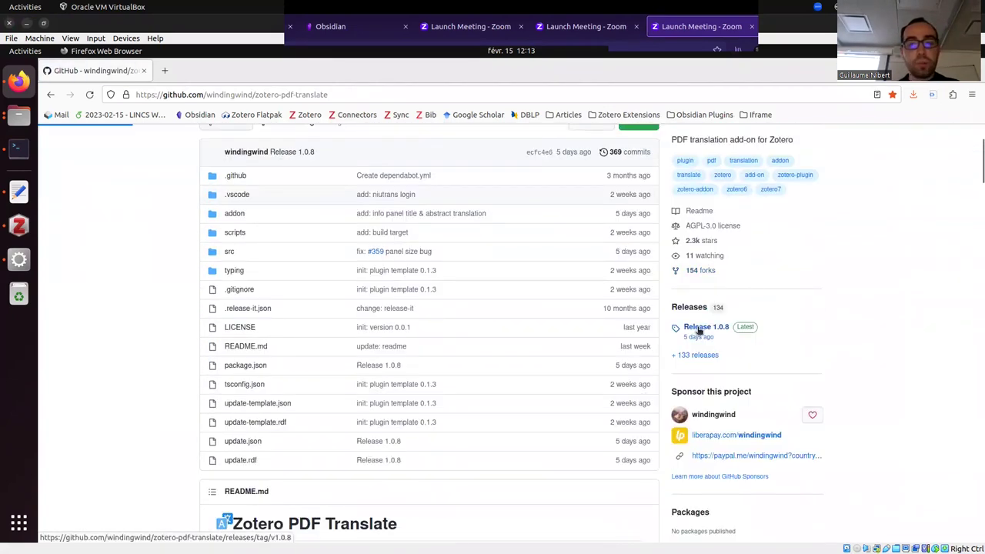
right_click(271, 407)
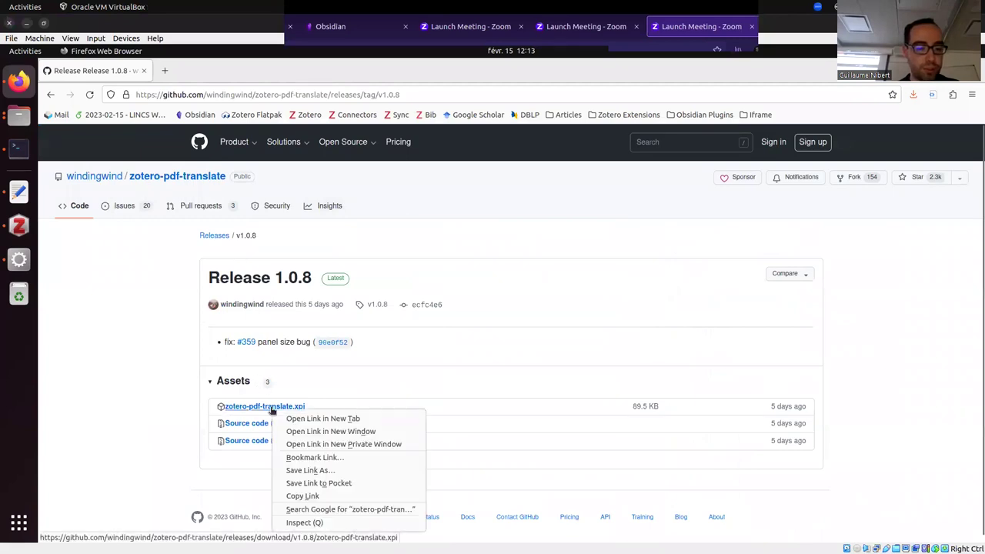
left_click(315, 470)
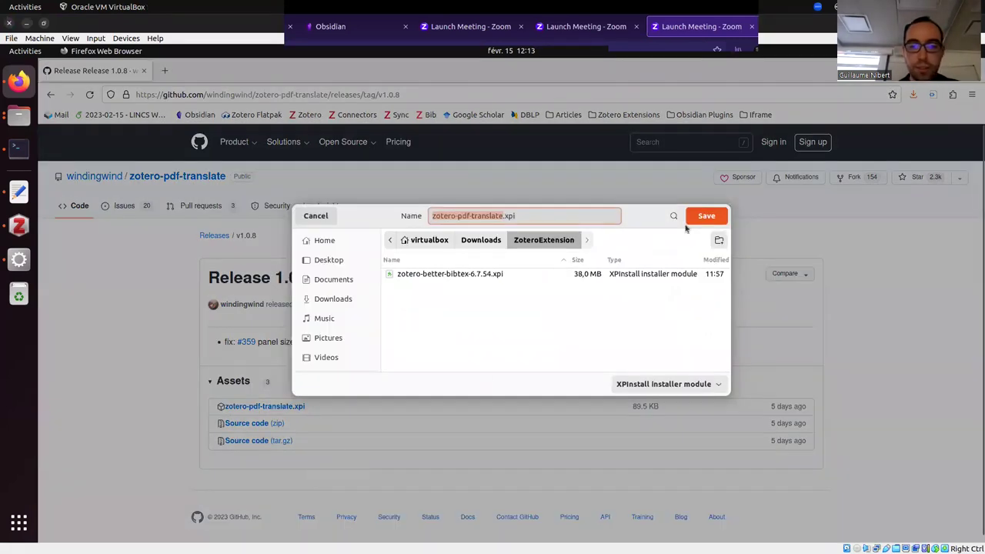
left_click(703, 216)
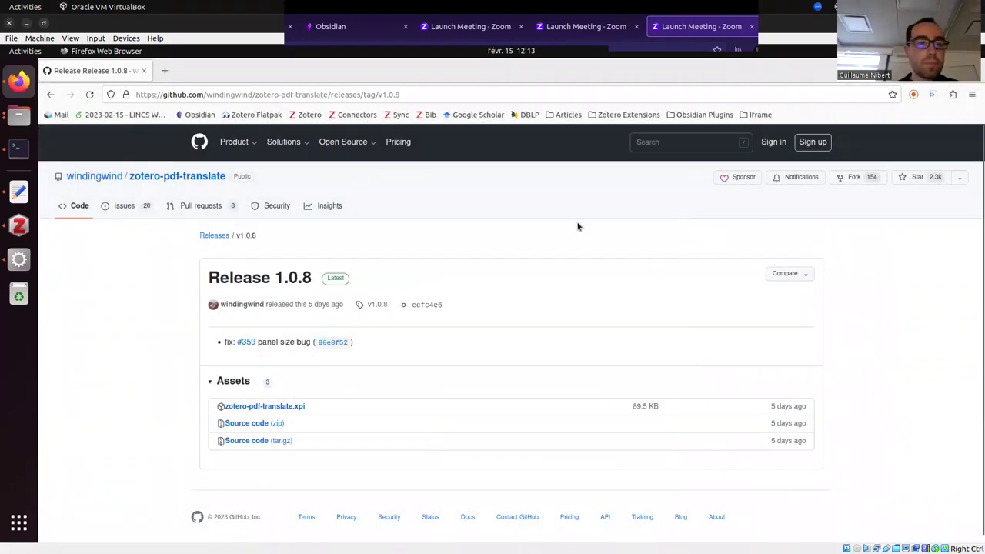
Step: Switch to Zotero in the virtual machine and install the add-on from zotero-pdf-translate.xpi in the Downloads ZoteroExtension folder
left_click(19, 226)
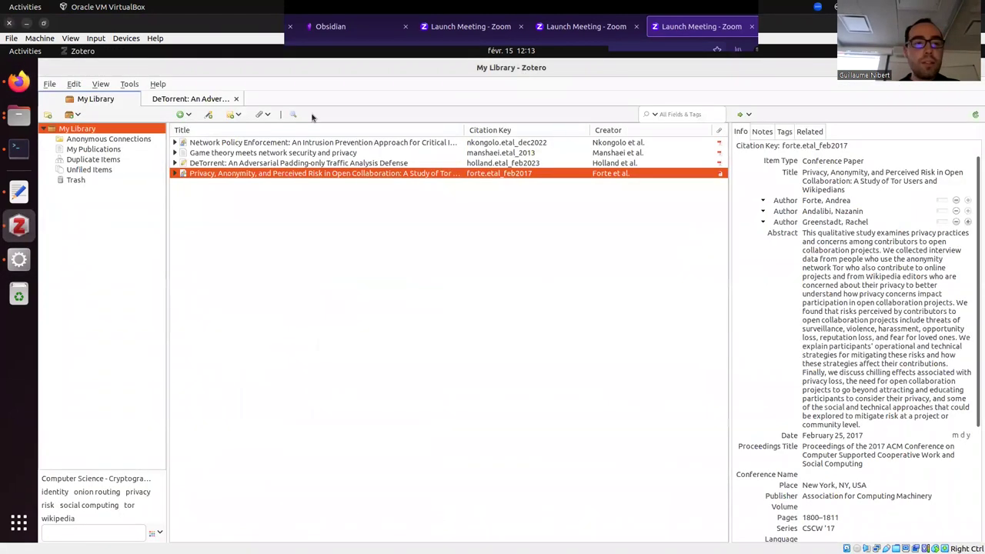
left_click(127, 84)
left_click(139, 135)
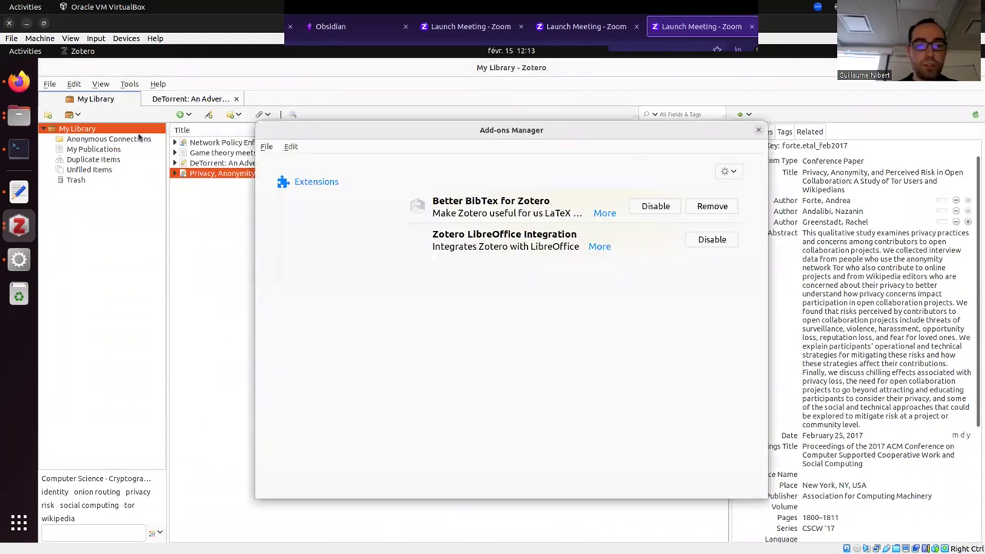
left_click(727, 172)
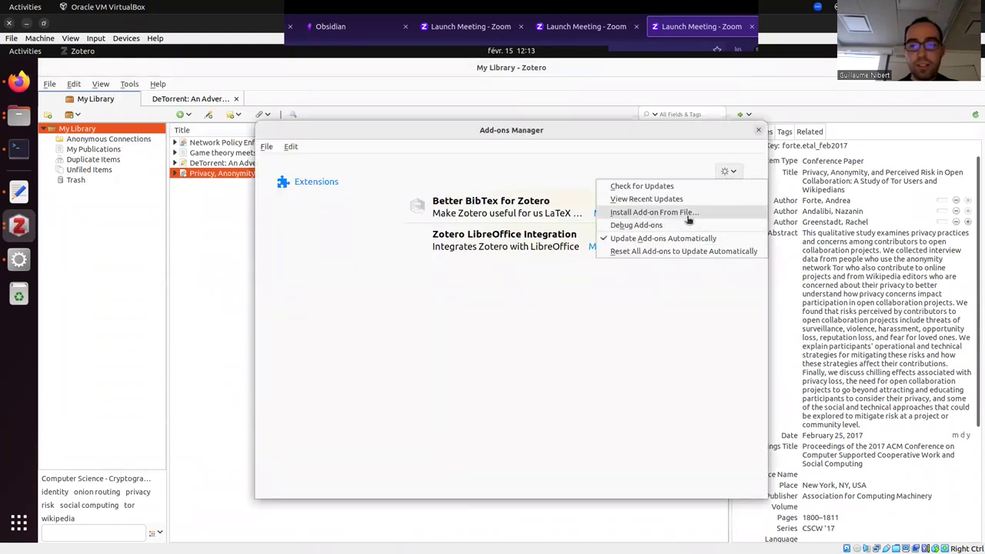
left_click(687, 215)
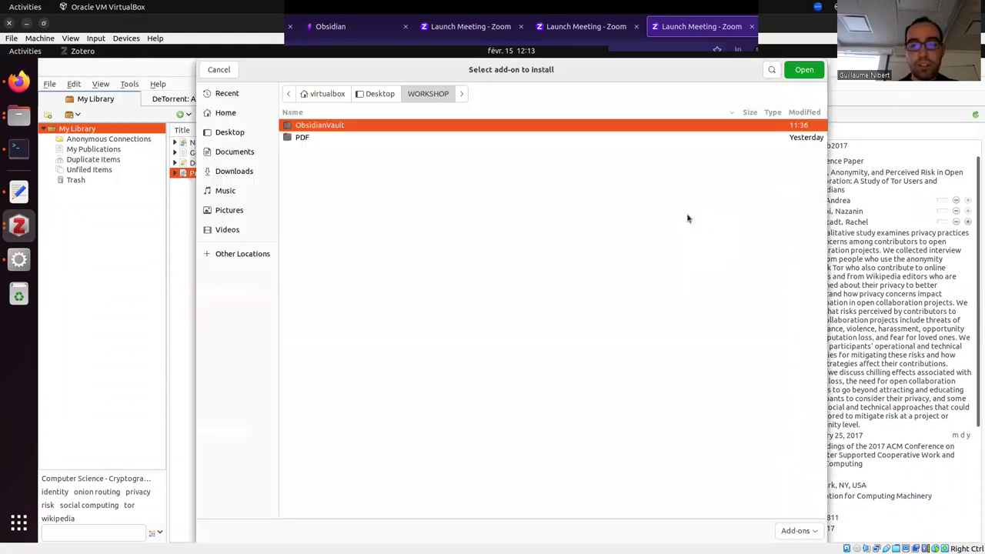
left_click(239, 172)
double_click(329, 137)
left_click(371, 139)
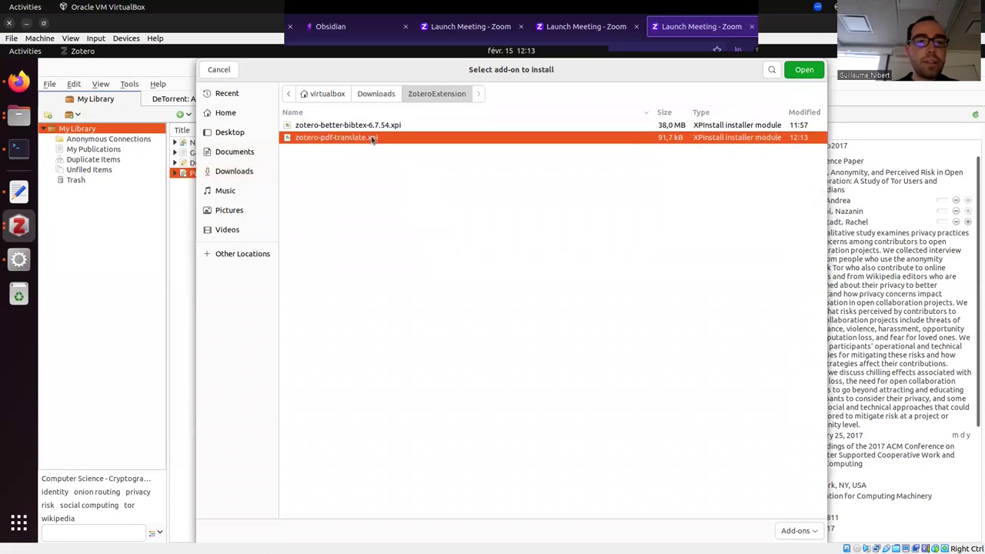
left_click(801, 75)
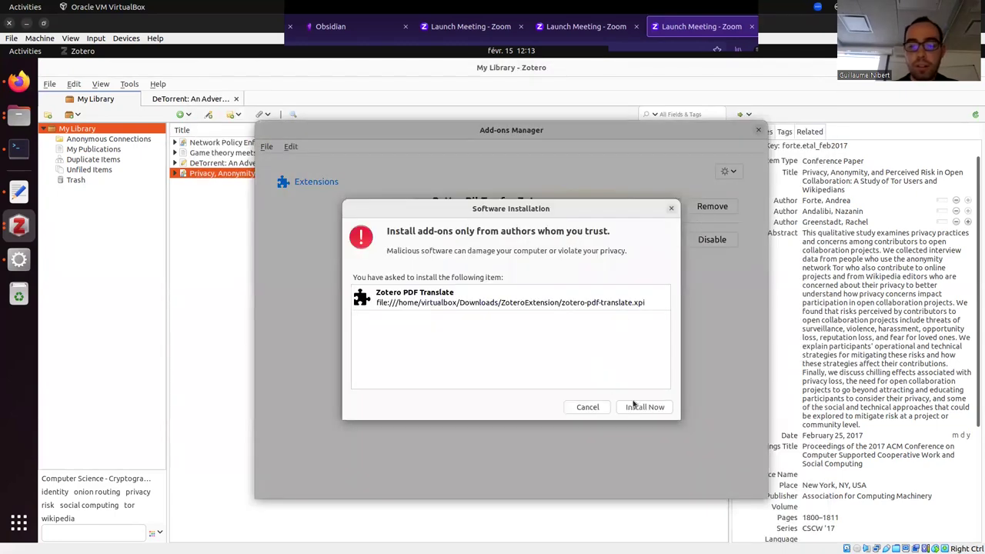
left_click(641, 406)
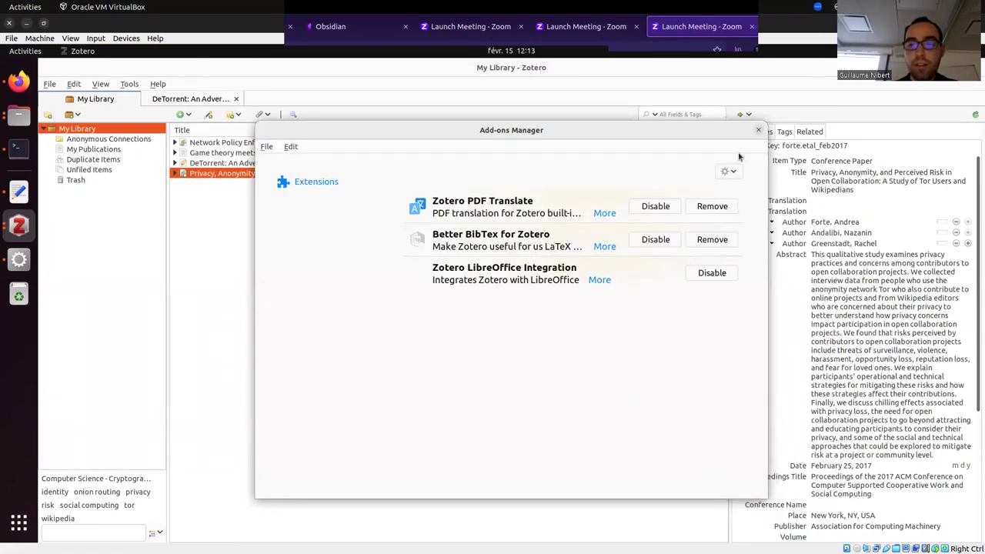
left_click(760, 129)
Step: Set the target language to French (France) in Zotero's Translate preferences
left_click(129, 86)
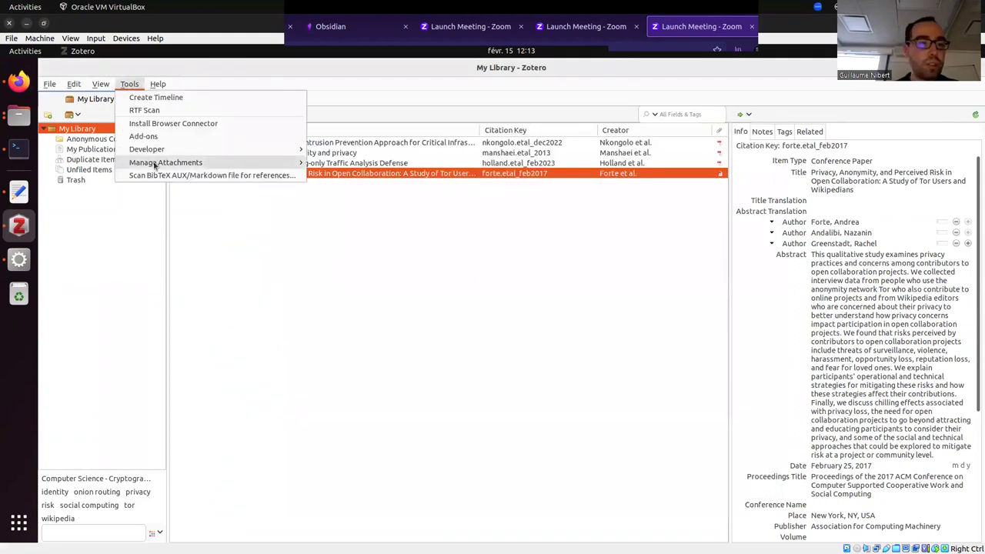
mouse_move(90, 83)
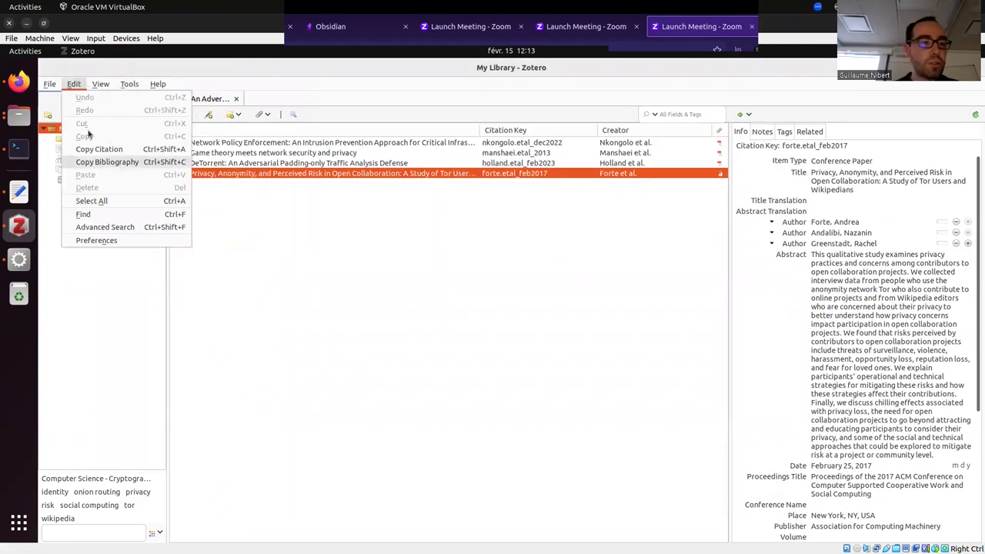
left_click(135, 241)
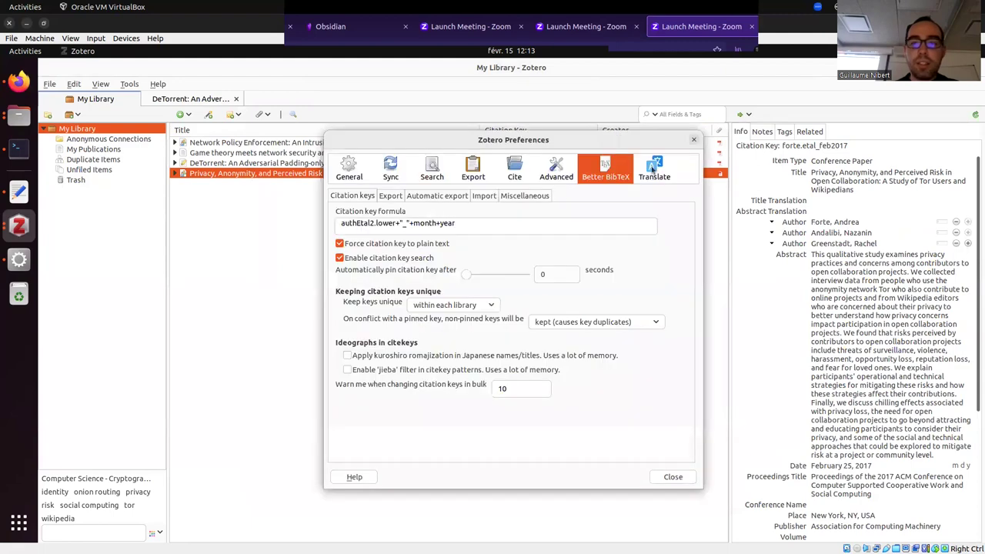
left_click(656, 168)
scroll(639, 308, "down", 3)
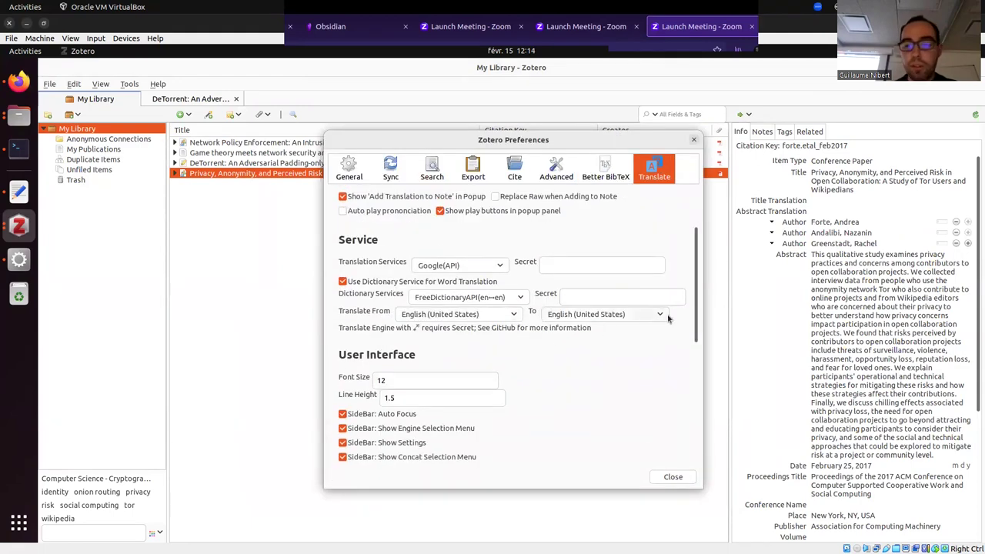
left_click(661, 316)
scroll(639, 246, "down", 5)
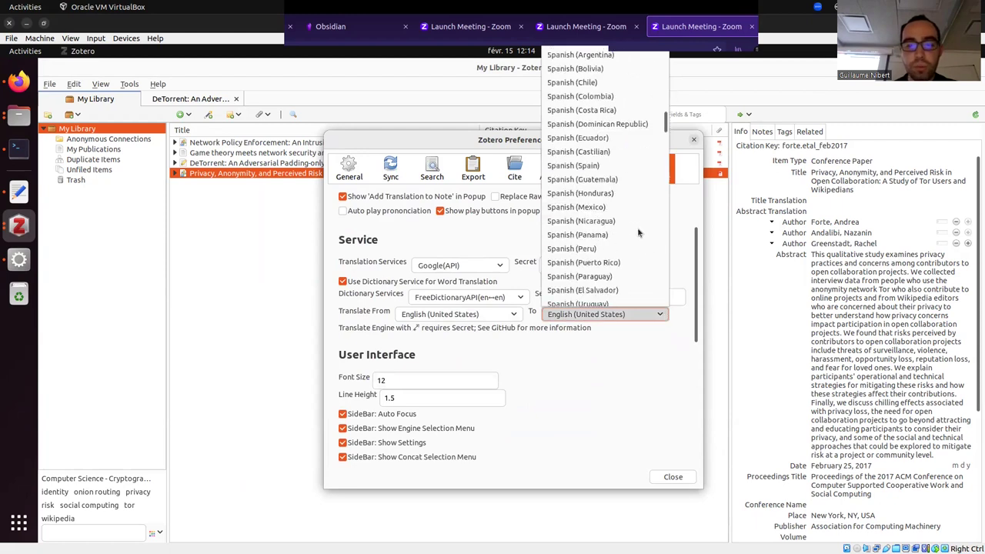
scroll(638, 233, "down", 5)
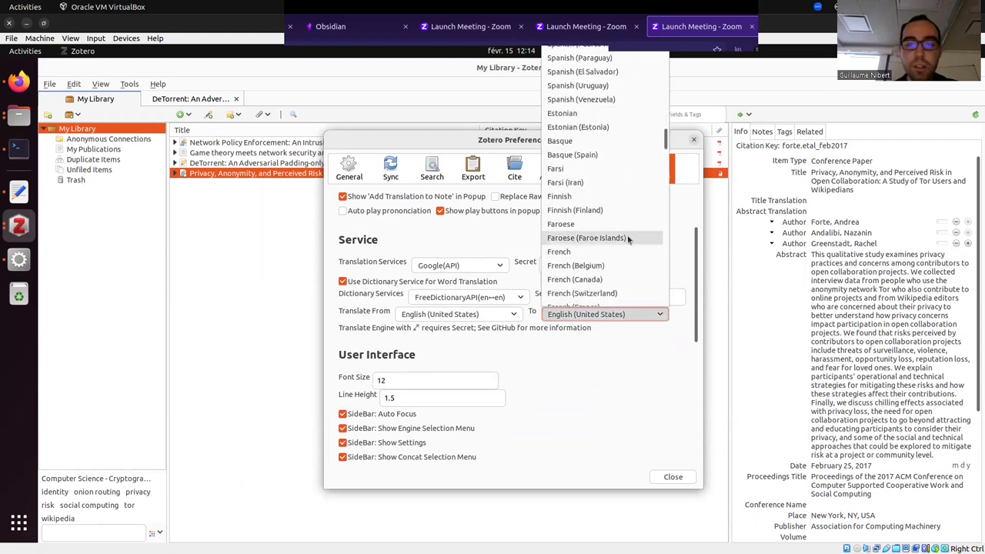
scroll(627, 240, "down", 2)
left_click(608, 254)
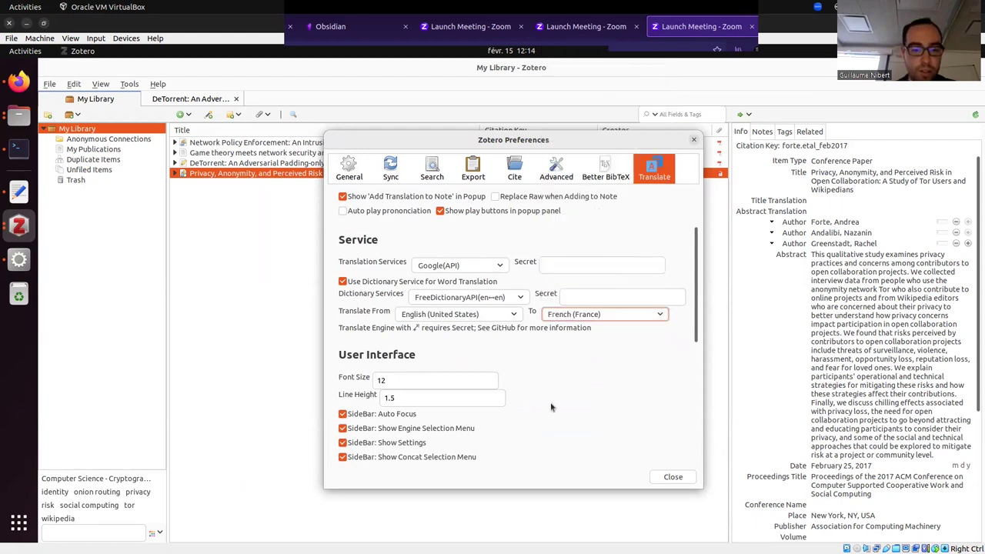
Step: Turn off Auto-Trans Annotation and close the preferences
scroll(550, 406, "up", 2)
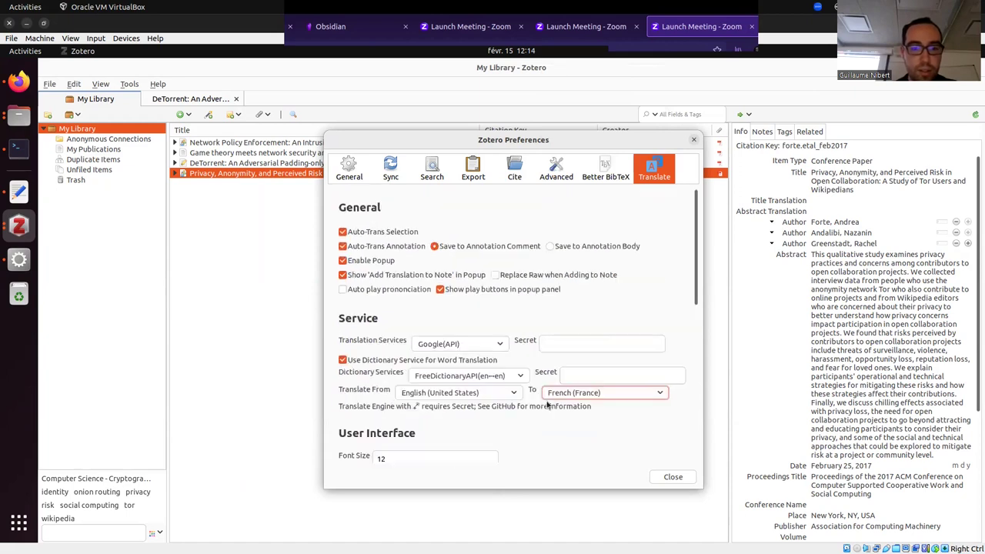
left_click(389, 246)
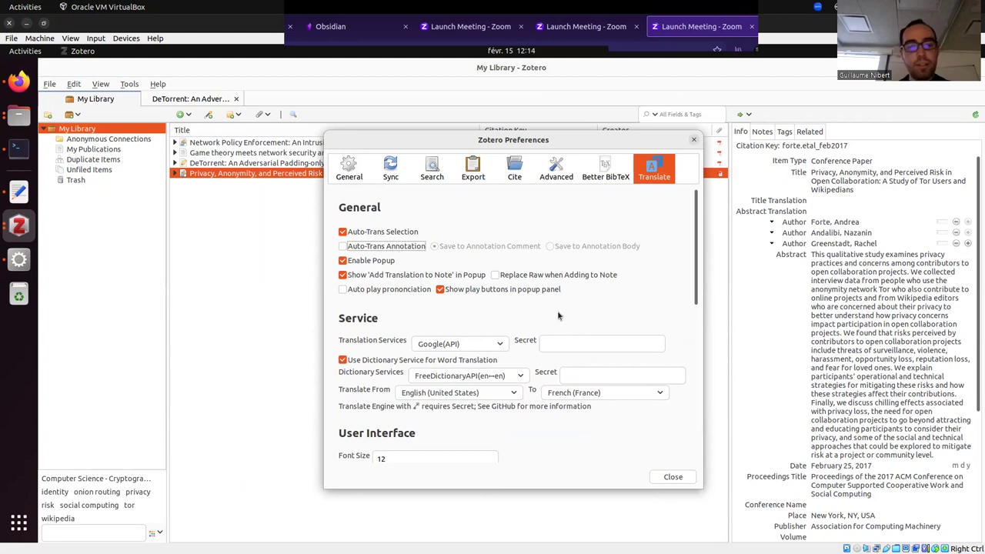
left_click(672, 477)
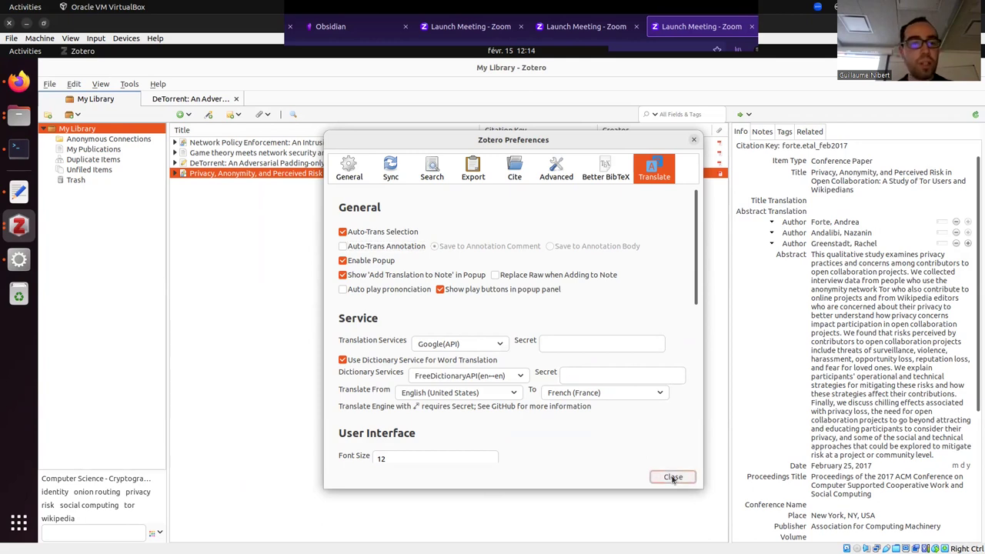
Step: Expand the library entries and open the PDF attachment of the DeTorrent article
left_click(176, 174)
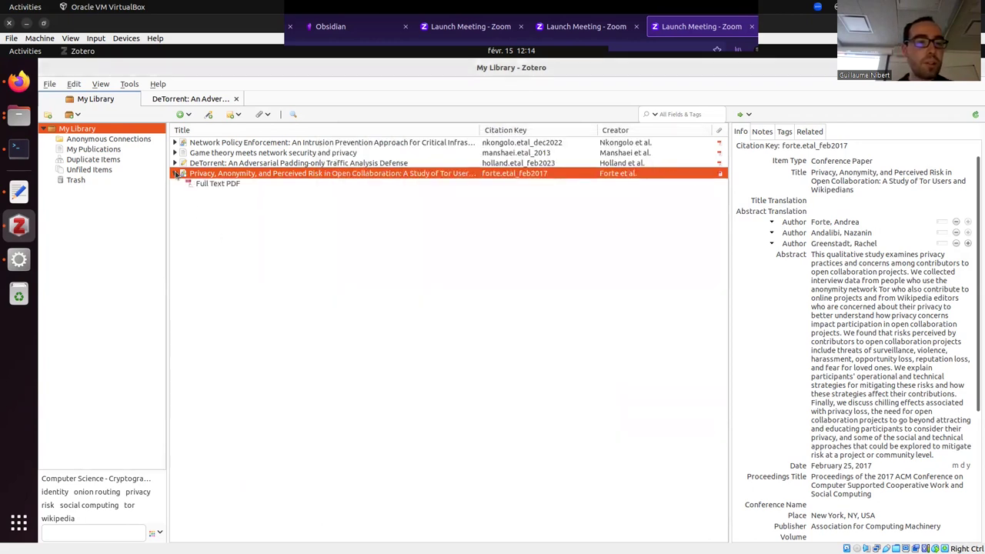
left_click(176, 163)
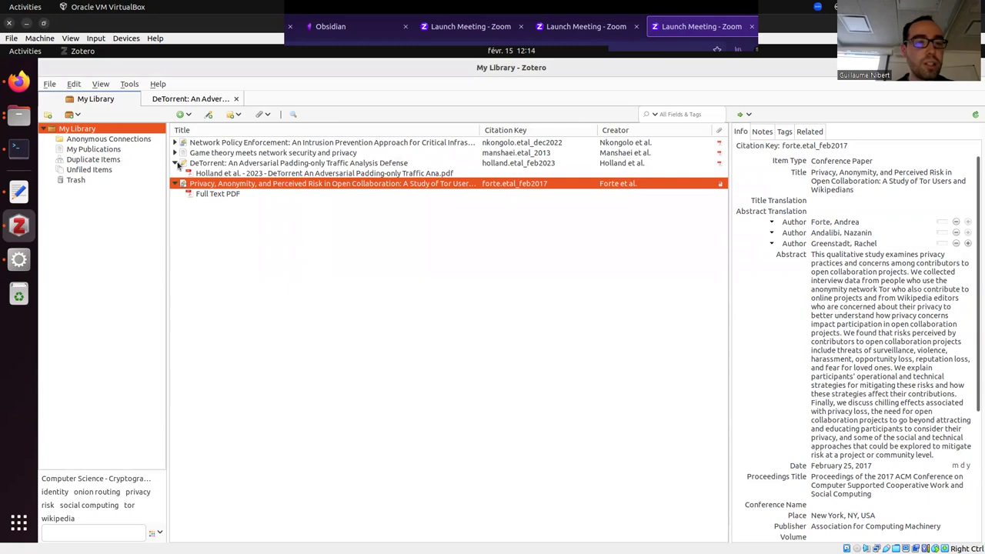
double_click(220, 175)
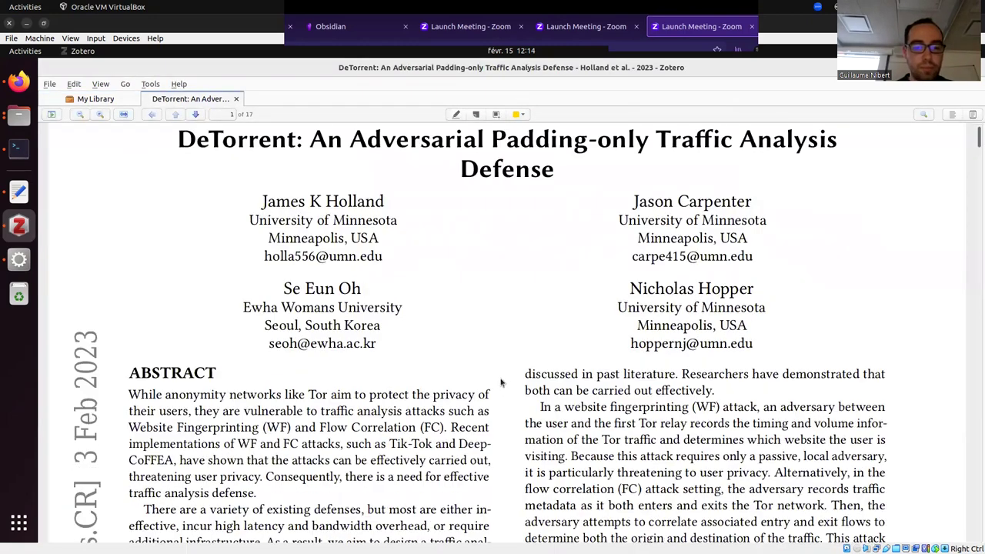
Step: Select the abstract's first two sentences to view their French translation, select the translated text, and dismiss the popup
scroll(459, 351, "down", 2)
scroll(227, 281, "down", 2)
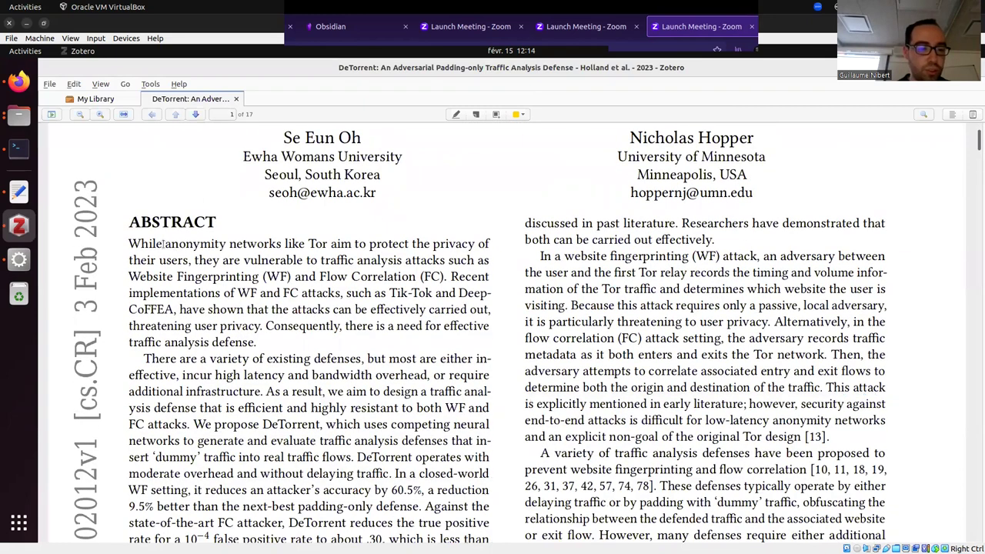
double_click(188, 244)
left_click_drag(129, 244, 264, 325)
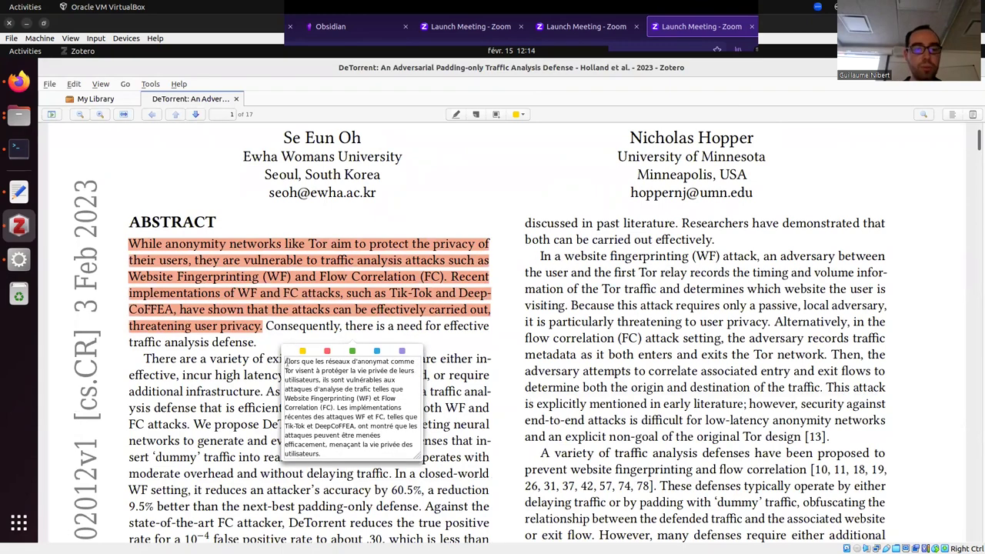
left_click_drag(286, 361, 342, 455)
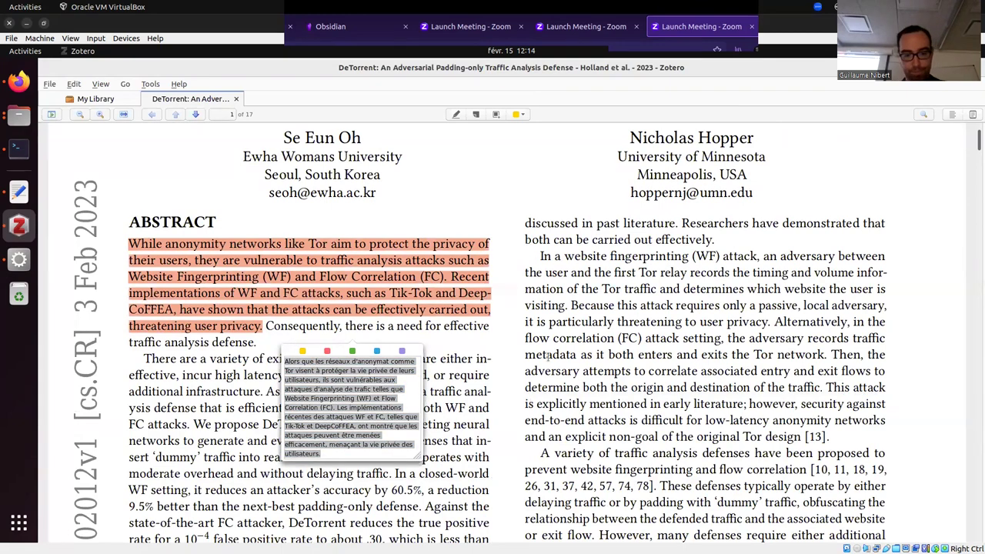
left_click(494, 347)
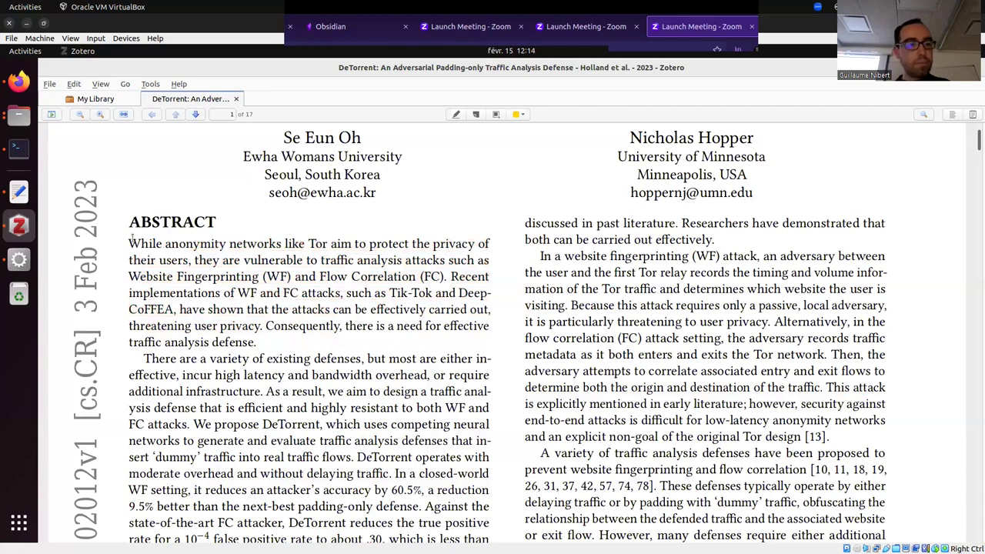
Step: Select the opening passage of the abstract to view its French translation, and switch to the presentation slides at the Zotfile slide
left_click_drag(130, 238, 299, 323)
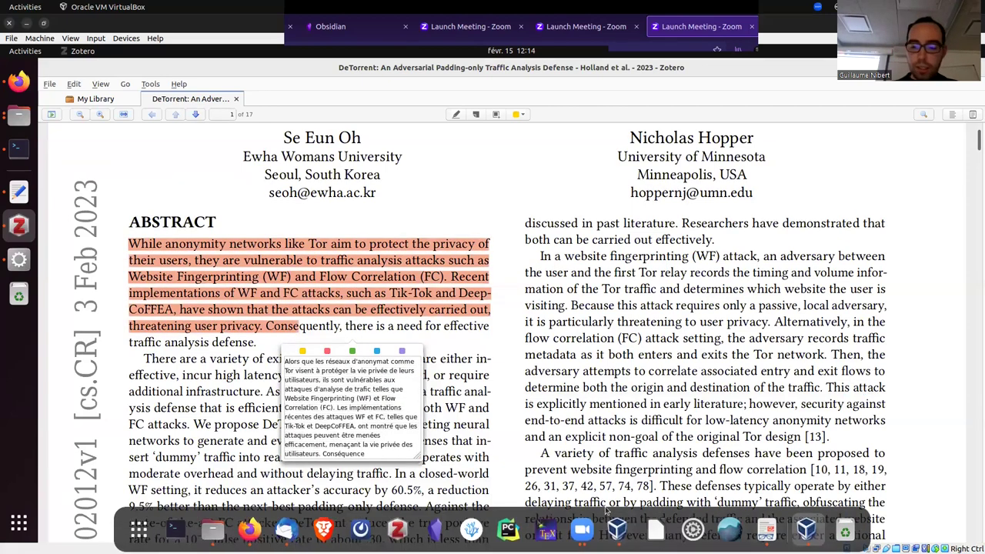
left_click(766, 529)
key("Right")
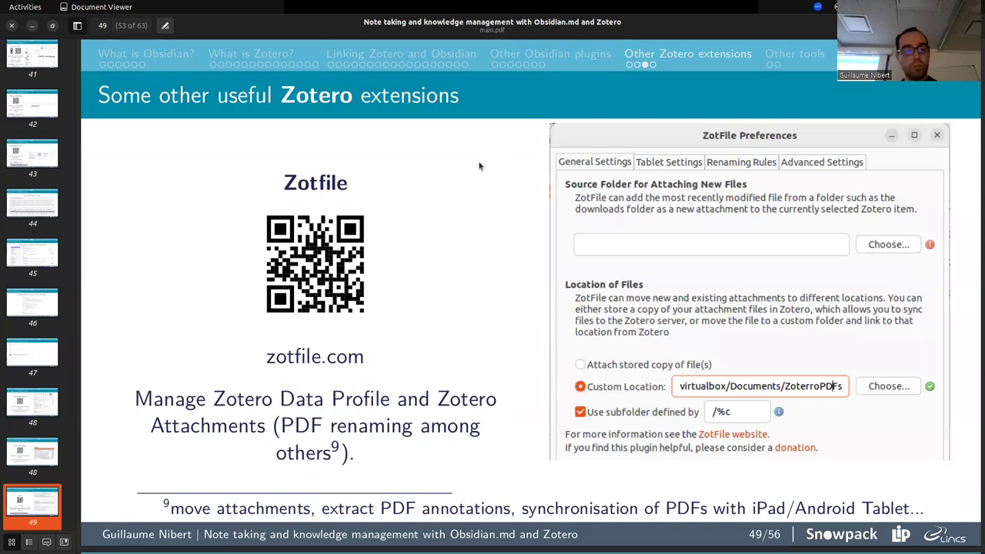
Step: Return to the virtual machine and open the ZotFile website from its browser's Zotero Extensions bookmarks
mouse_move(308, 520)
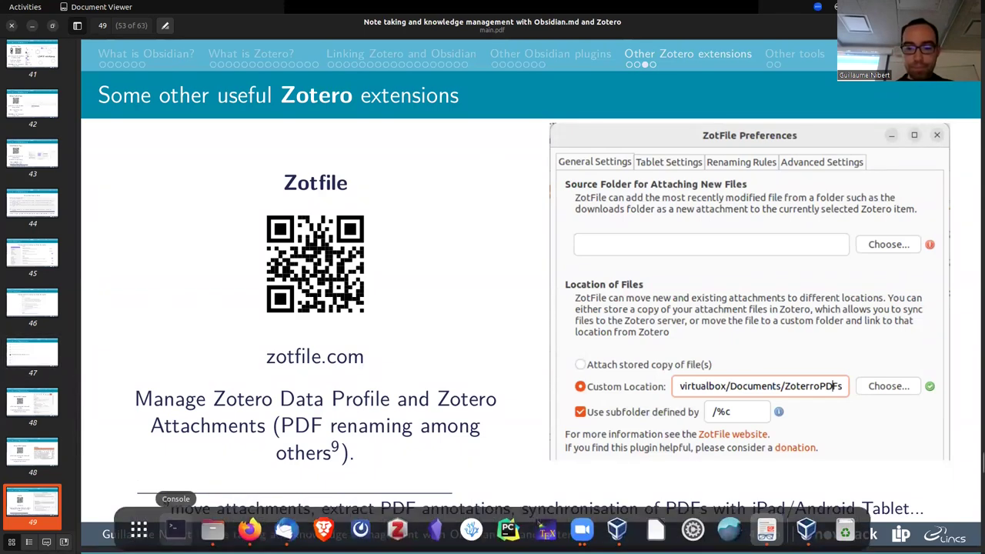
left_click(249, 529)
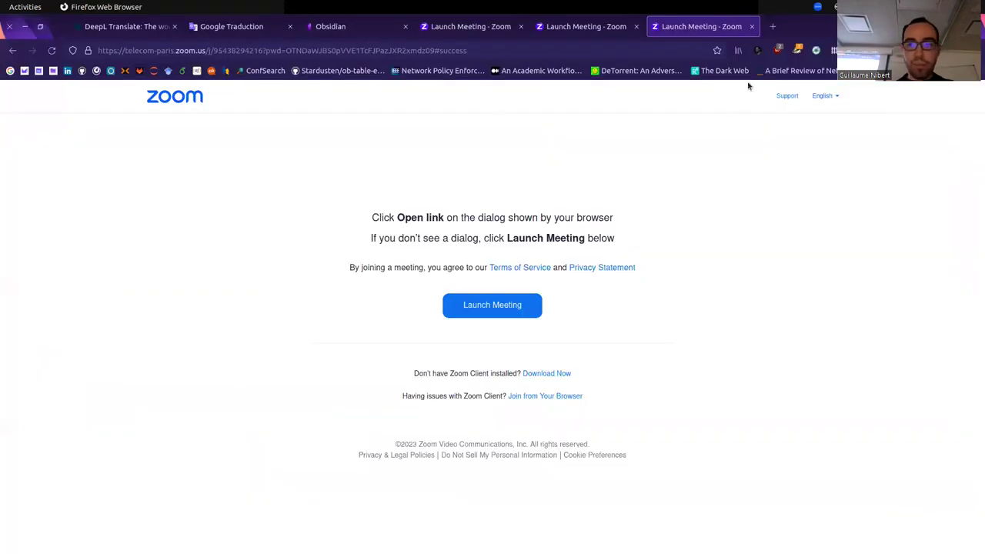
left_click(806, 532)
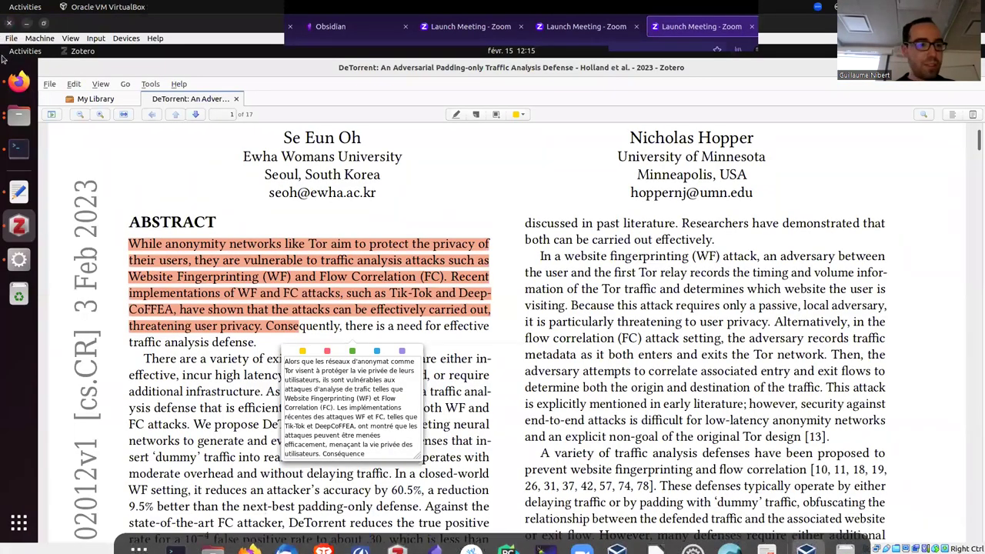
left_click(19, 80)
left_click(628, 115)
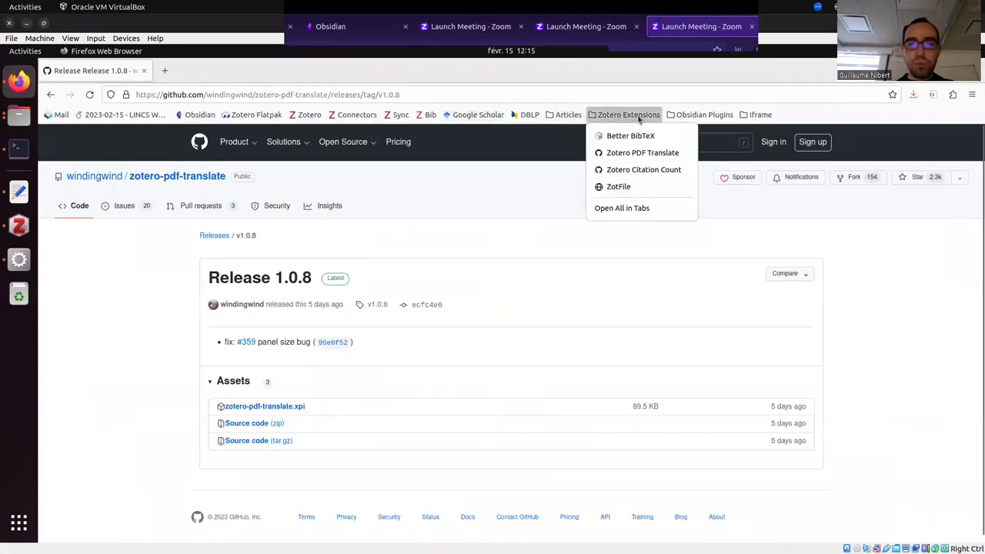
left_click(608, 186)
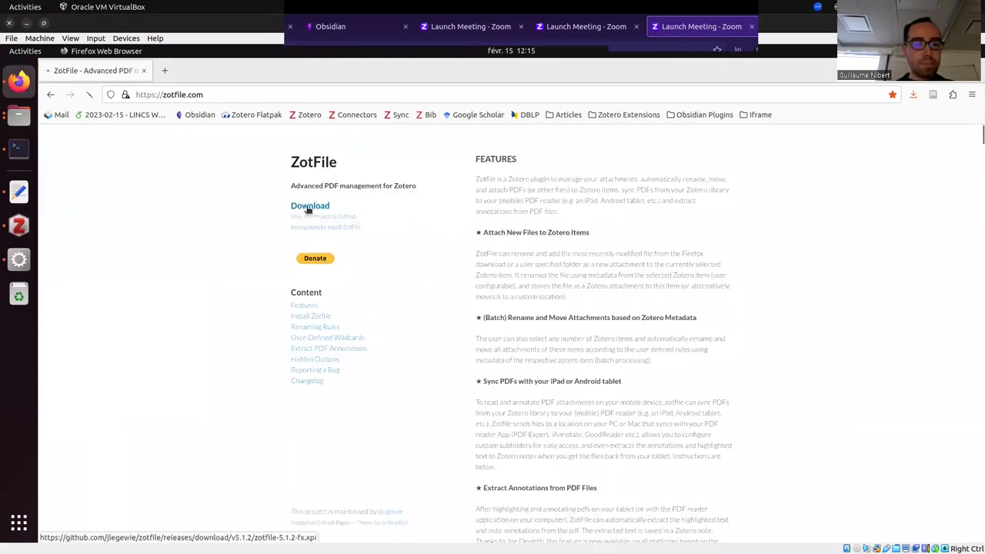
Step: Save the ZotFile download link as zotfile-5.1.2-fx.xpi in the Downloads/ZoteroExtension folder
right_click(308, 210)
key("Escape")
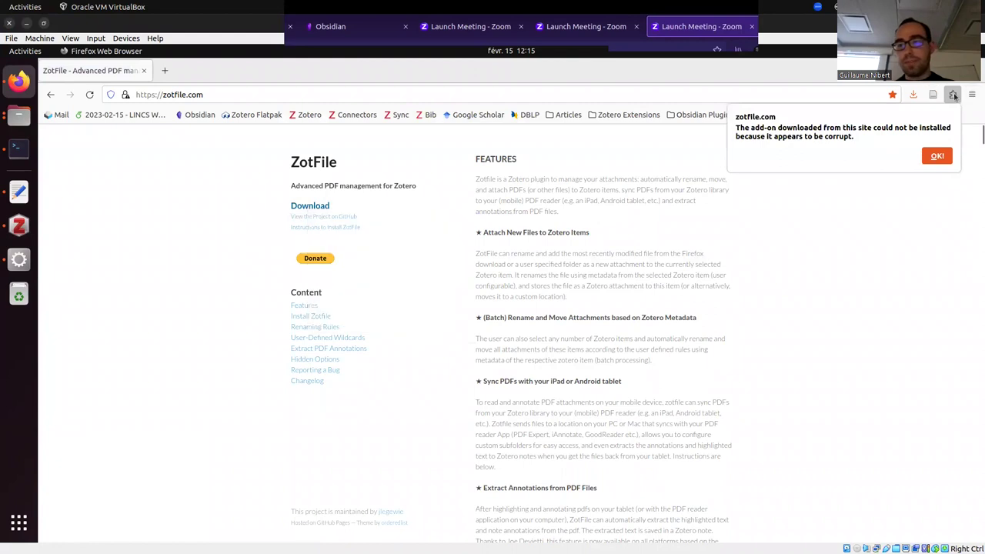
right_click(319, 205)
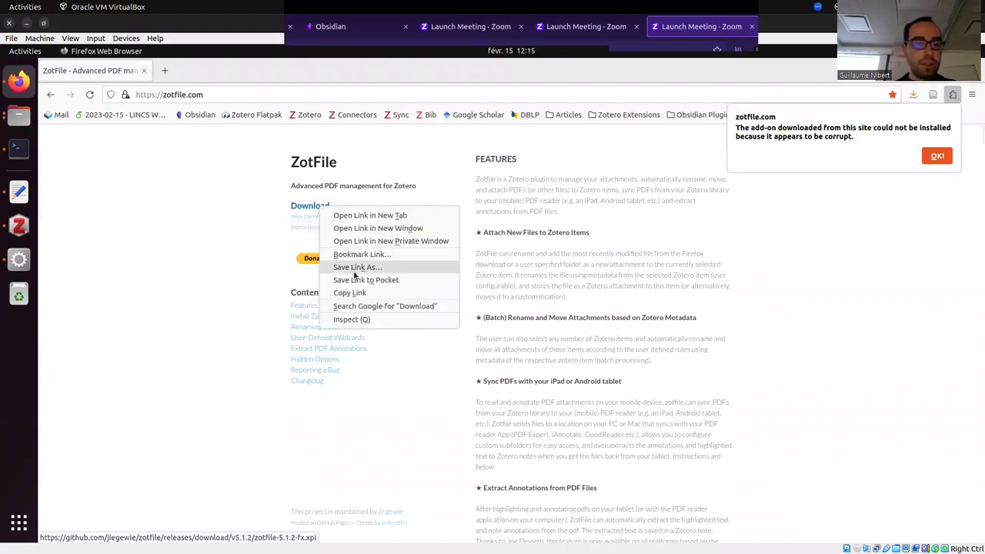
left_click(361, 267)
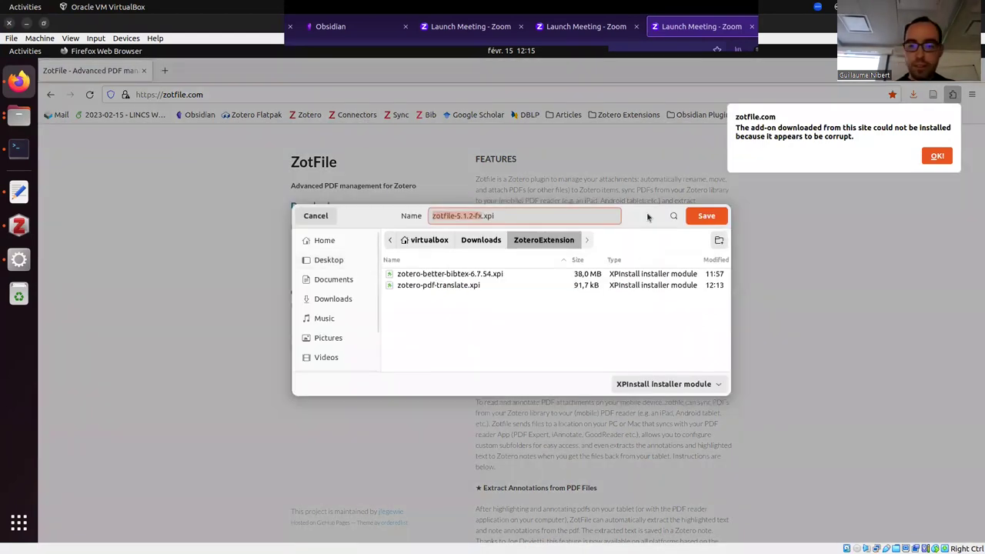
left_click(712, 218)
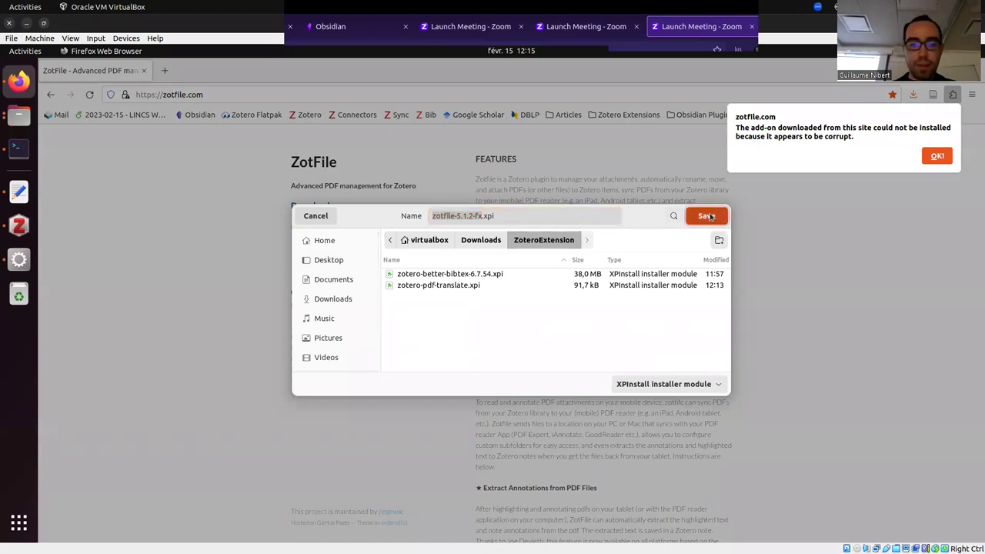
Step: Install ZotFile through Zotero's Add-ons Manager from zotfile-5.1.2-fx.xpi in the Downloads/ZoteroExtension folder
mouse_move(705, 542)
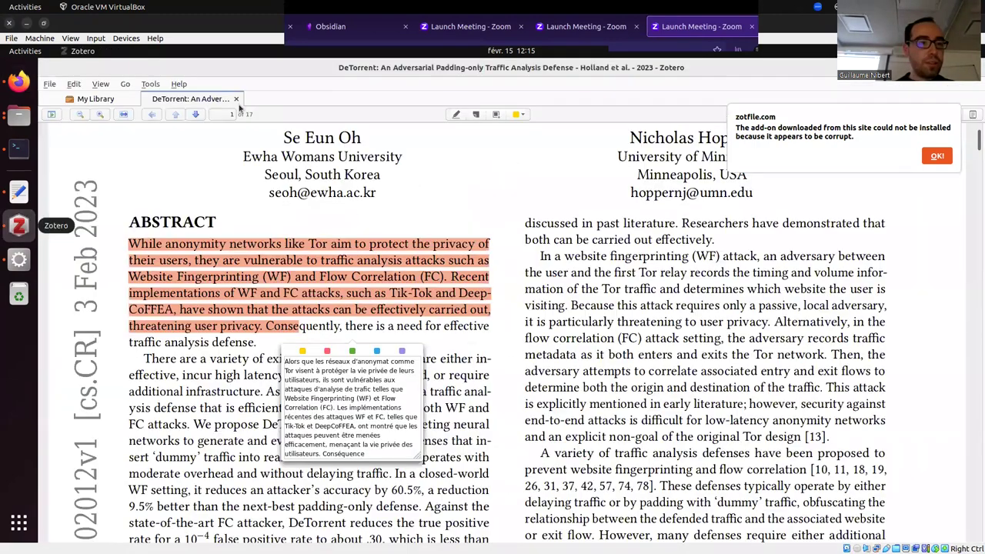
left_click(18, 226)
left_click(151, 84)
left_click(164, 111)
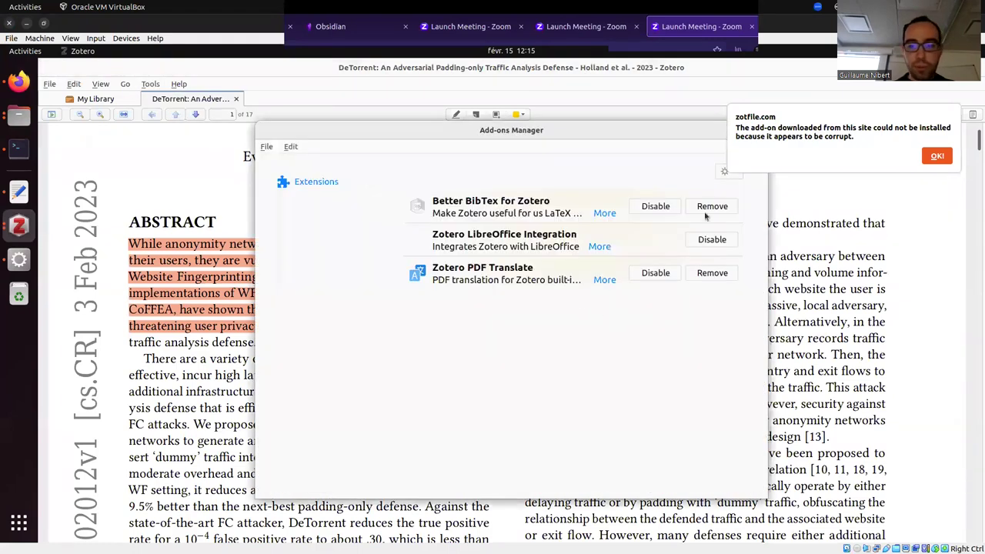
left_click(724, 170)
left_click(651, 213)
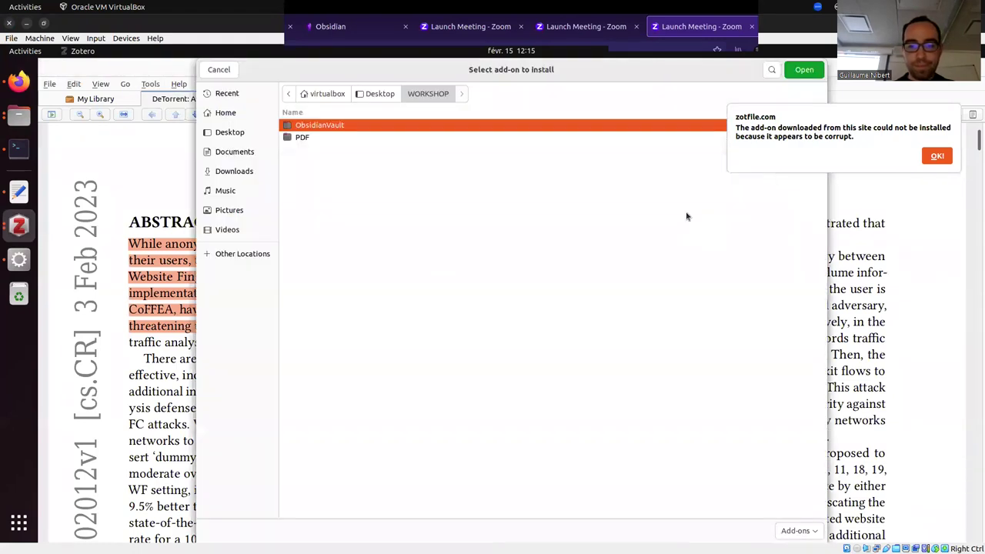
left_click(248, 171)
double_click(352, 138)
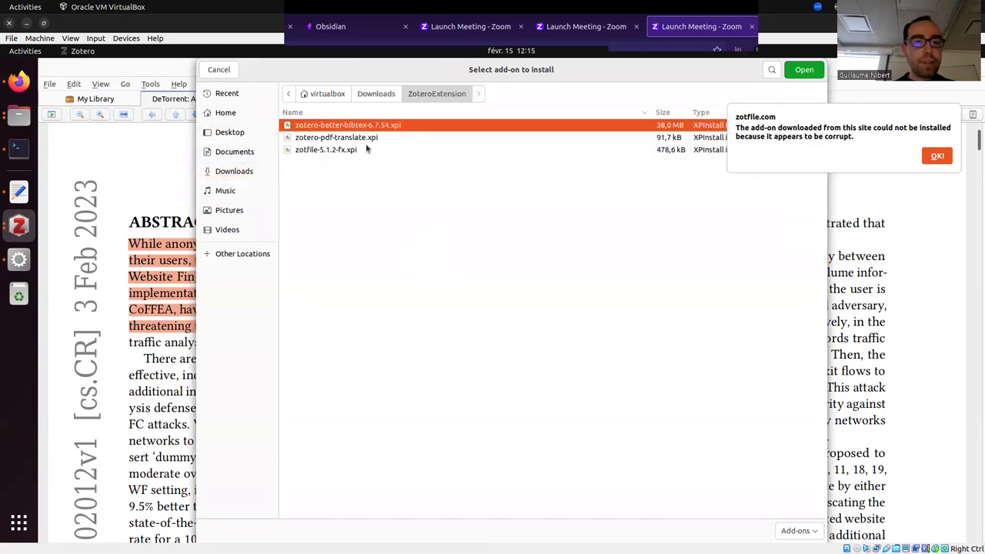
key("Down")
key("Down")
left_click(804, 70)
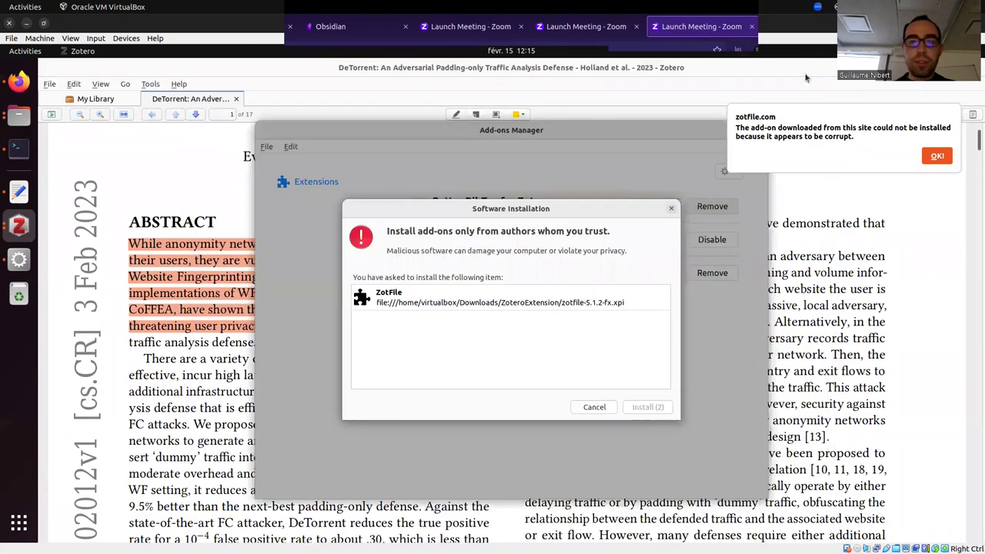
left_click(651, 406)
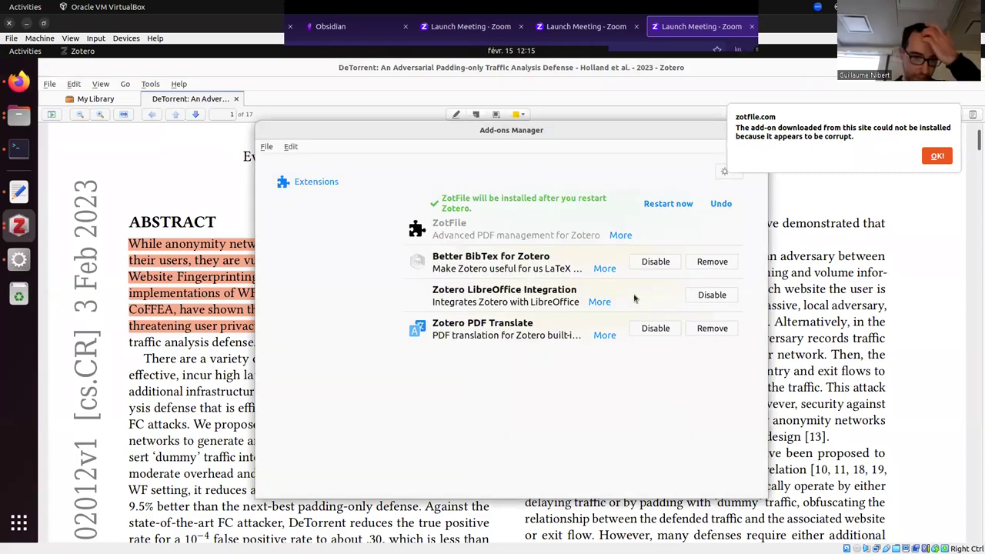
Step: Restart Zotero to finish the ZotFile installation and open the renaming rules in ZotFile Preferences
left_click(668, 203)
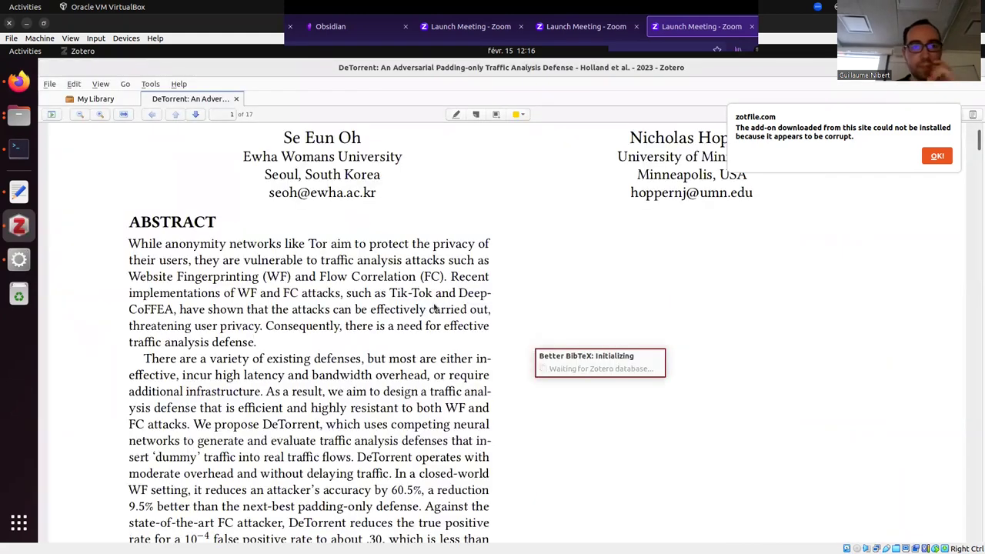
left_click(152, 85)
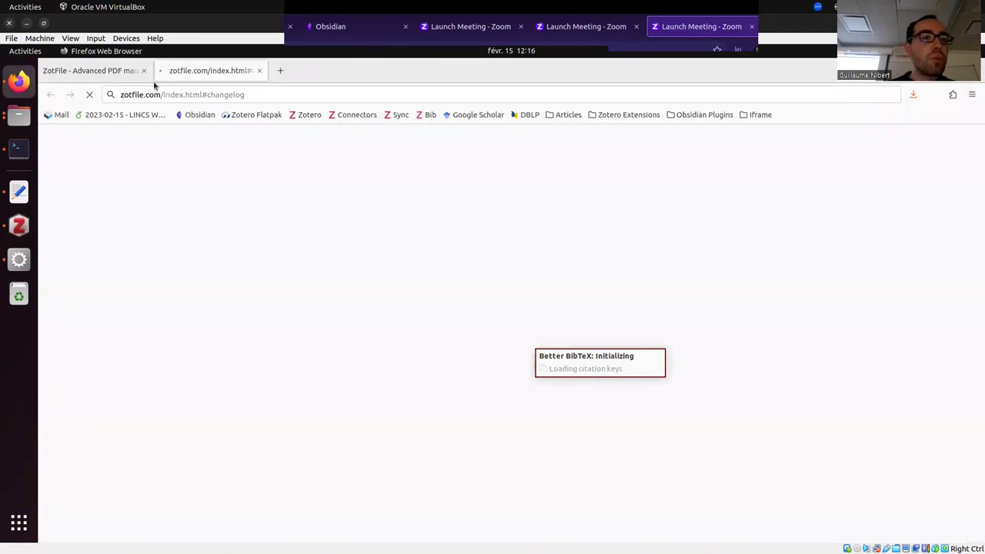
left_click(23, 221)
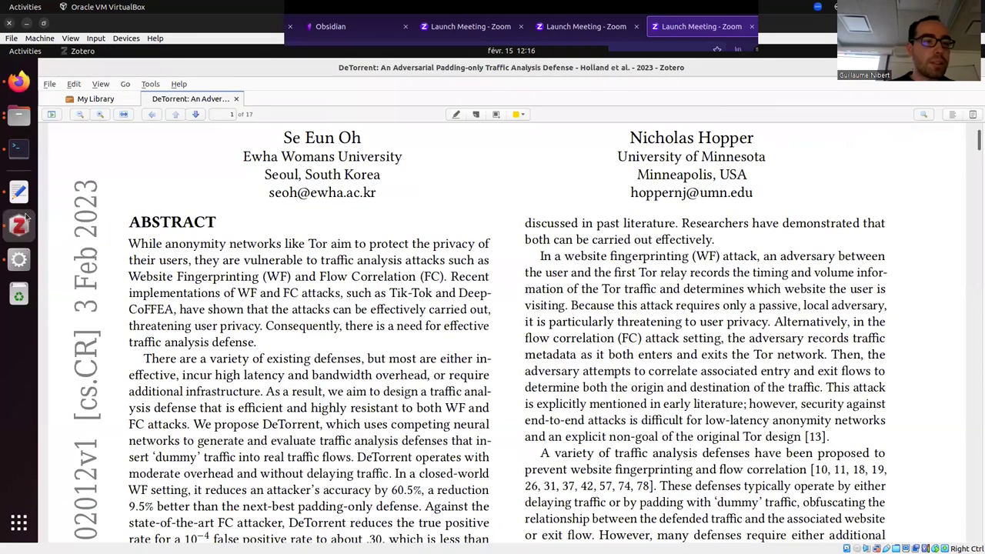
left_click(151, 85)
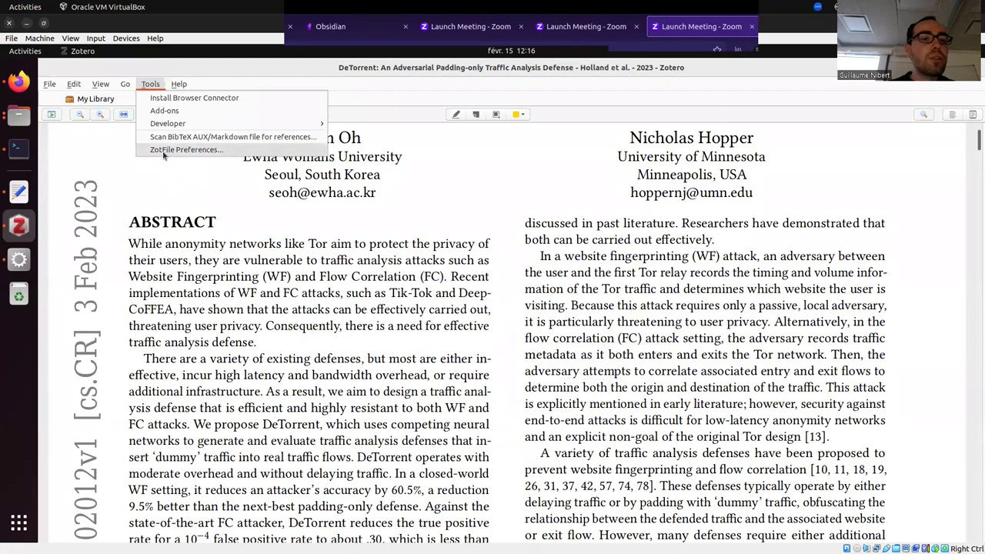
left_click(194, 150)
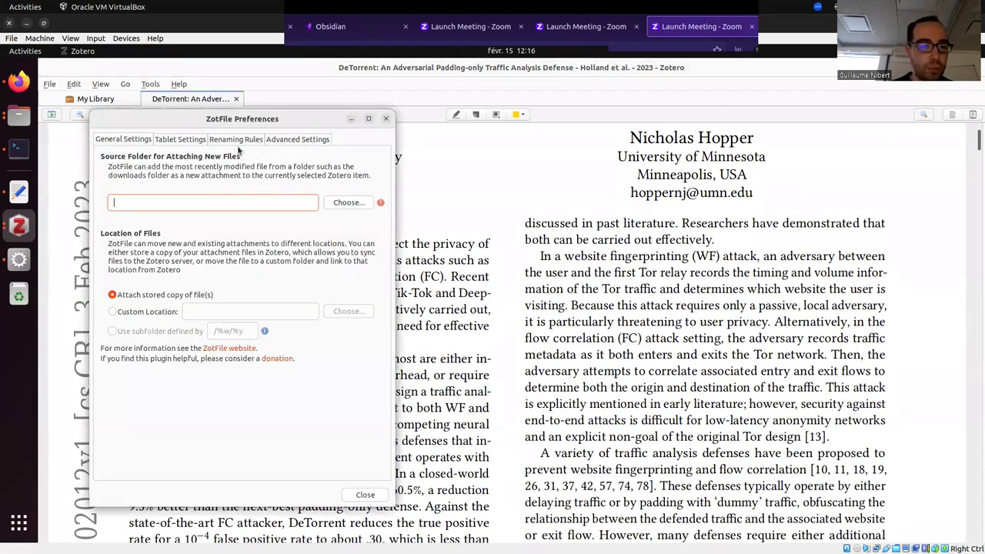
left_click(237, 141)
left_click(108, 140)
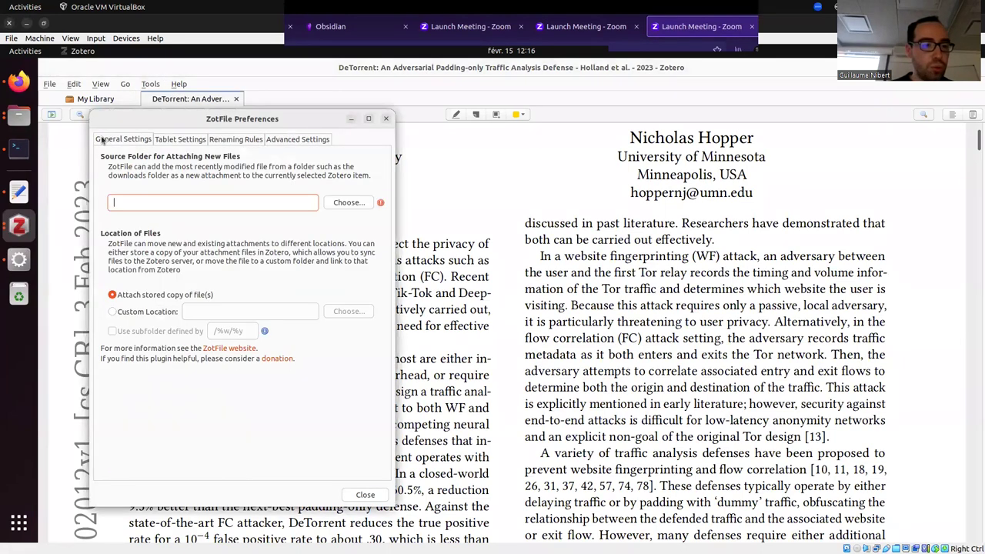
left_click(226, 141)
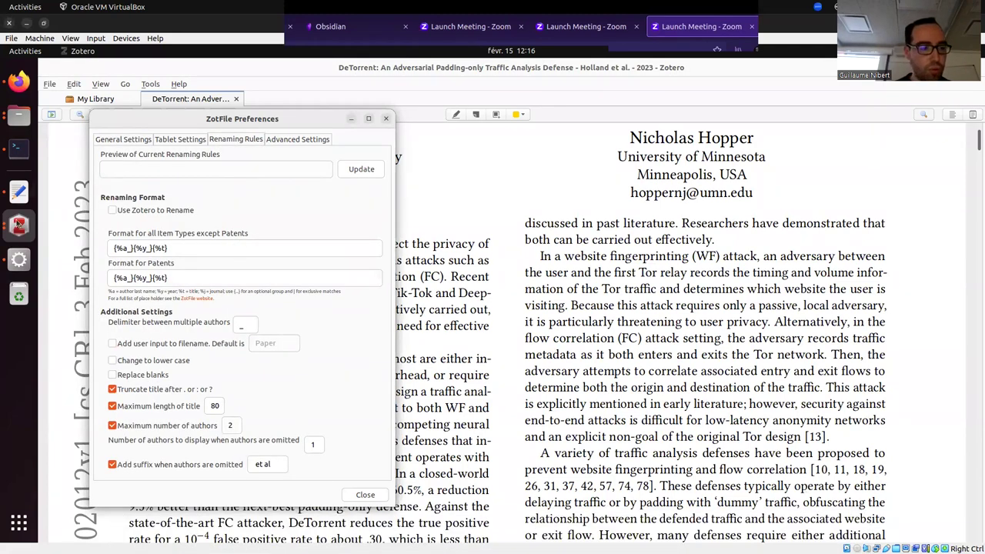
Step: Switch to lincs_workshop.sh in Text Editor, copy the file renaming template {{citekey}} - {{title}}, {{authorString}} - {{year}}, and deselect it
left_click(19, 191)
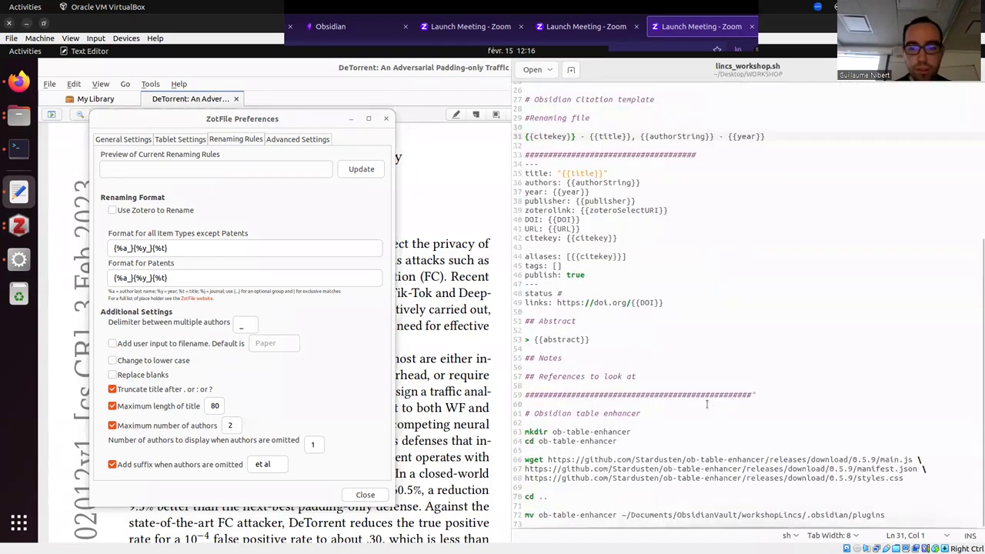
scroll(706, 404, "up", 3)
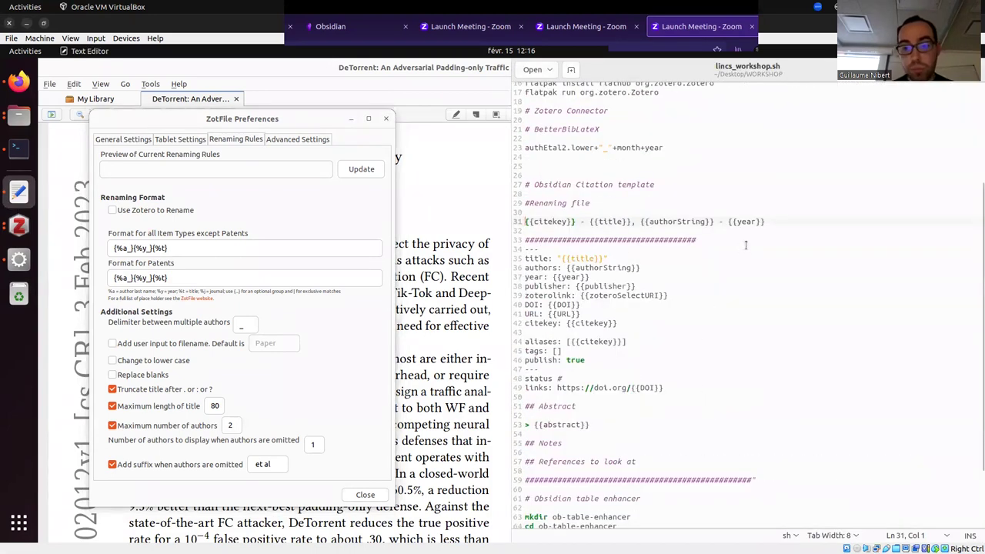
left_click_drag(769, 221, 513, 218)
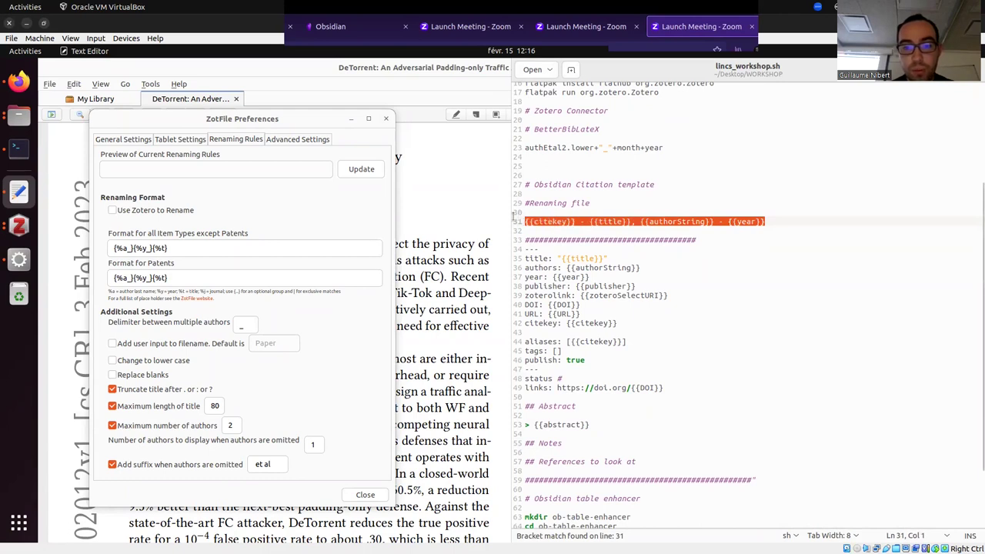
right_click(564, 223)
left_click(587, 269)
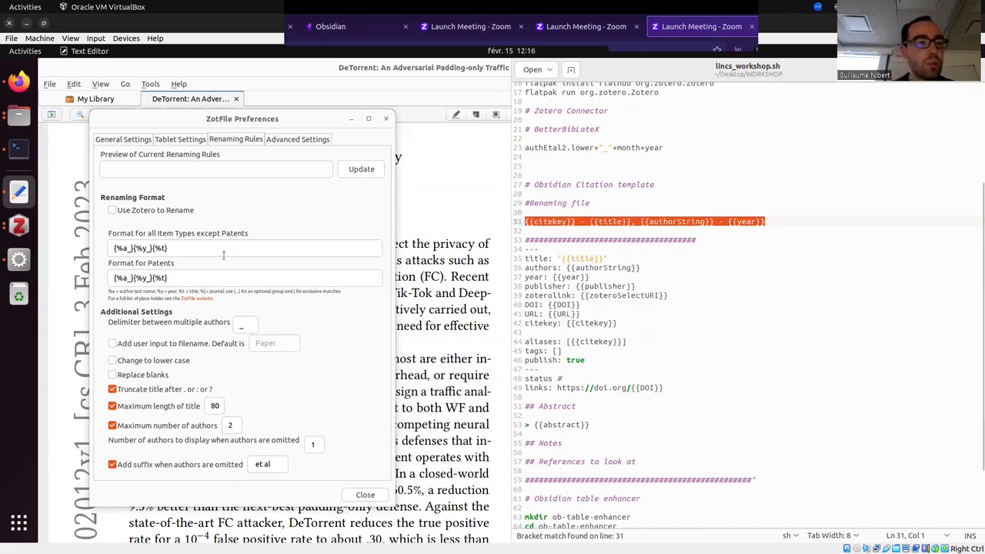
left_click(740, 242)
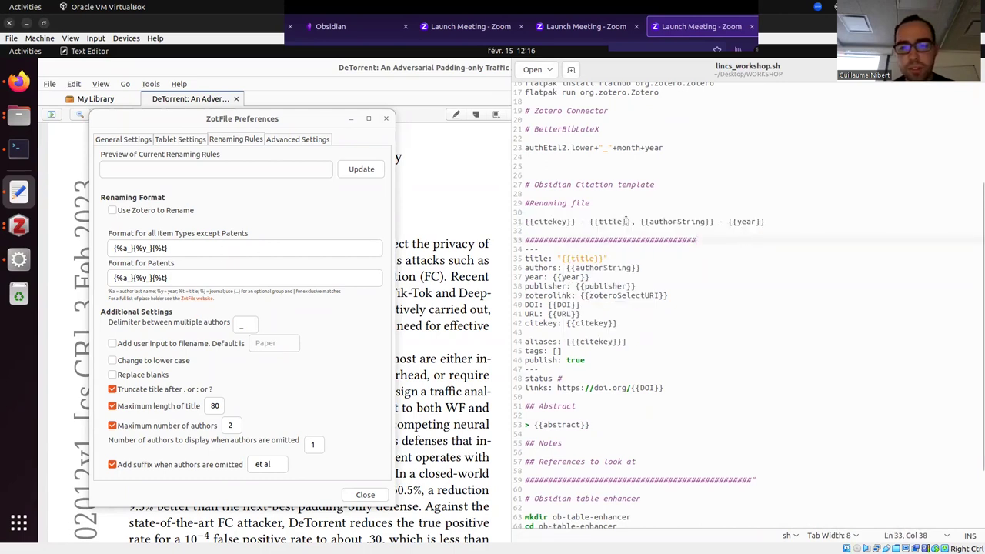
Step: Set ZotFile's renaming format for all item types except patents to {%a} {%y} {%t}, separating the fields with spaces instead of underscores
left_click(184, 249)
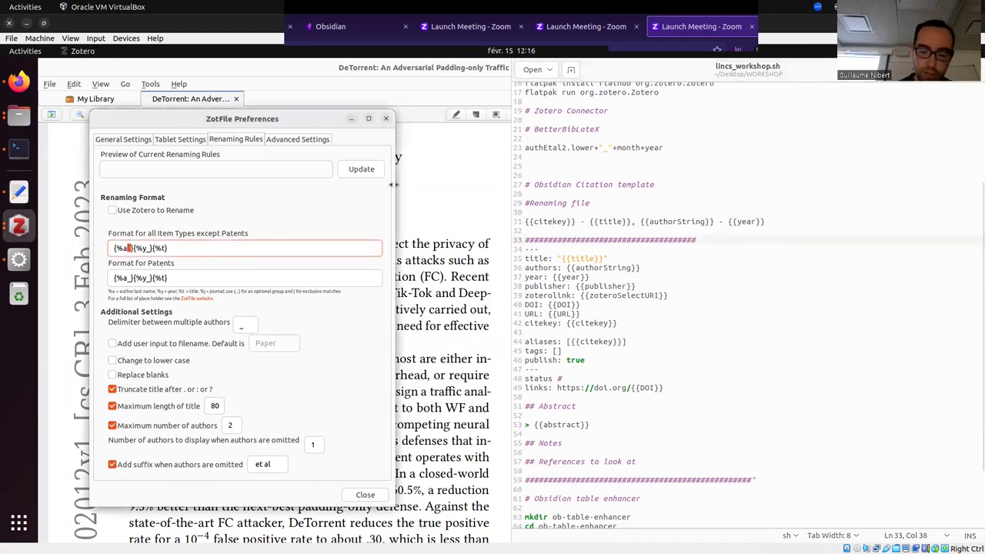
key("BackSpace")
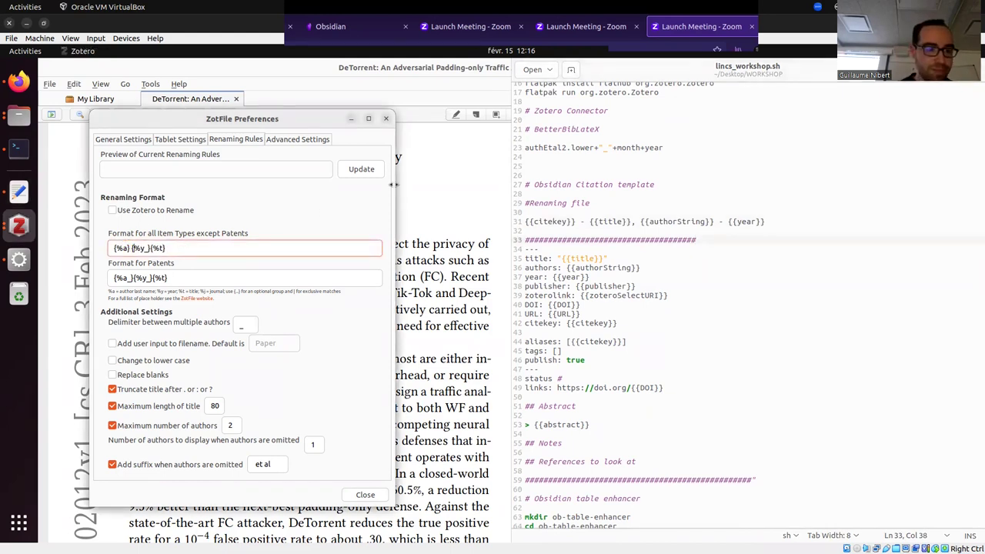
key("BackSpace")
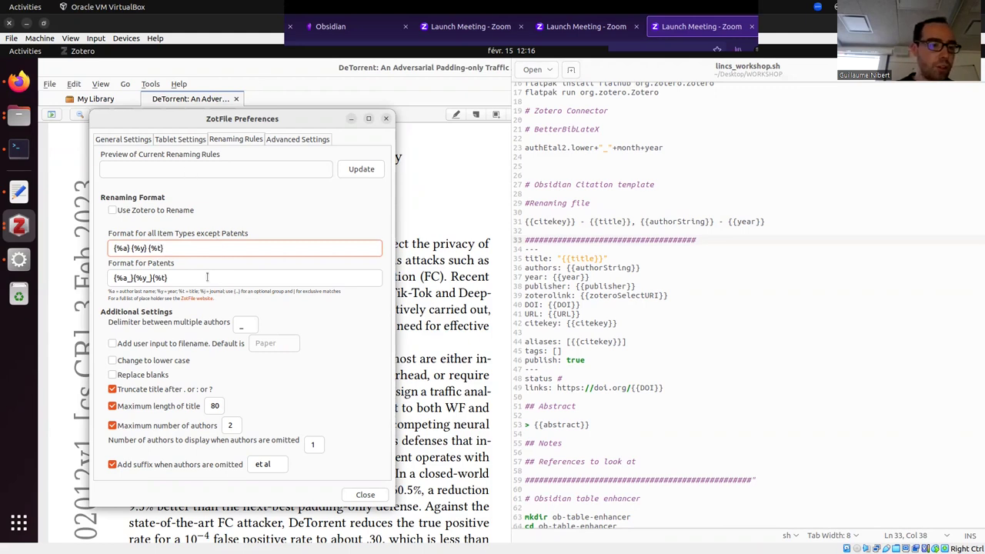
left_click_drag(207, 278, 128, 274)
left_click(275, 280)
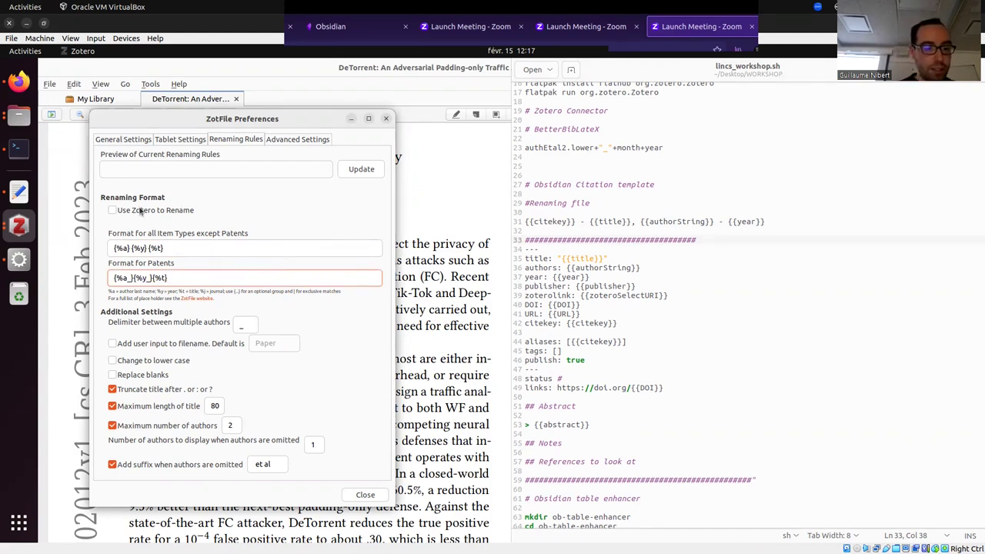
Step: Set ZotFile's custom location for attachments to a new folder named ZoteroPDFs created in Desktop/WORKSHOP
left_click(112, 140)
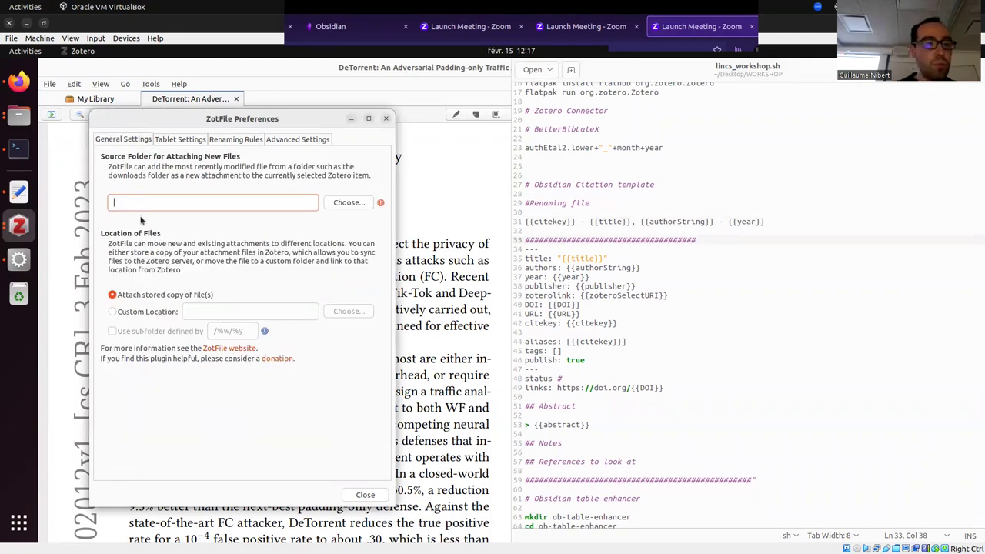
left_click(144, 313)
left_click(350, 311)
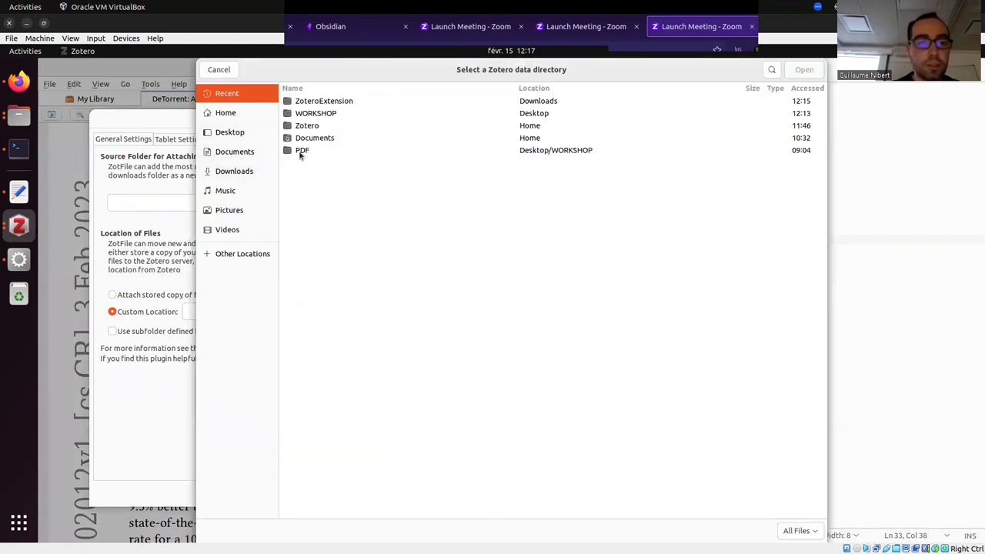
left_click(233, 114)
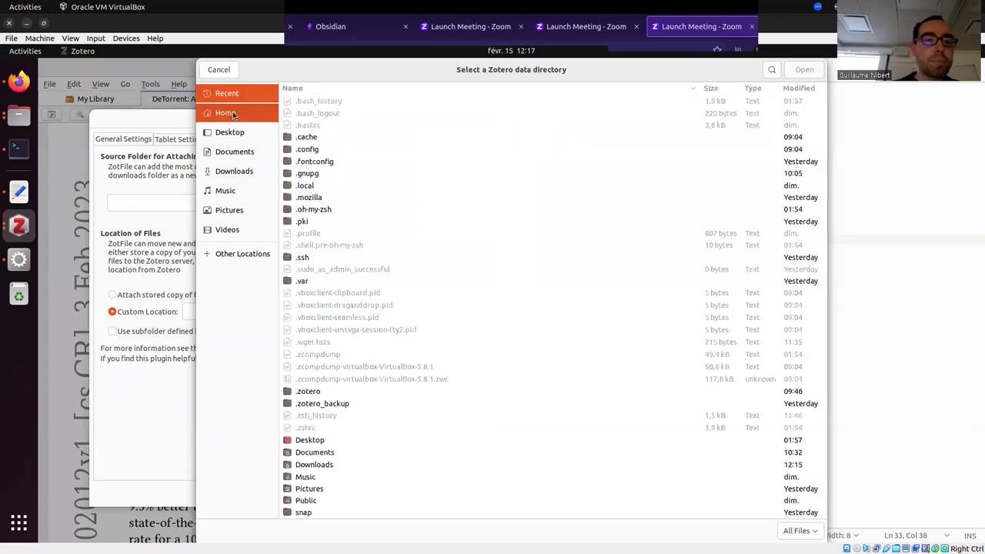
left_click(224, 137)
double_click(340, 127)
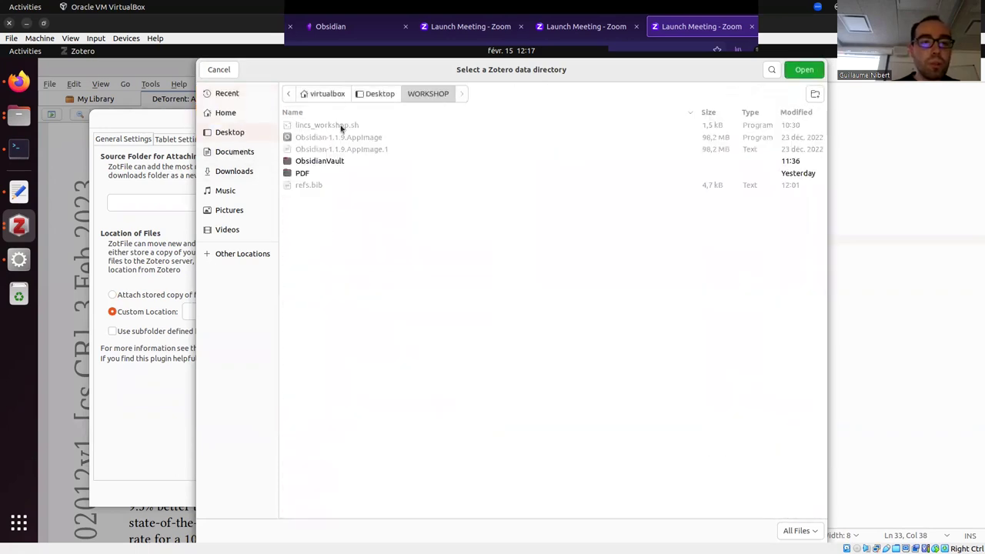
left_click(813, 93)
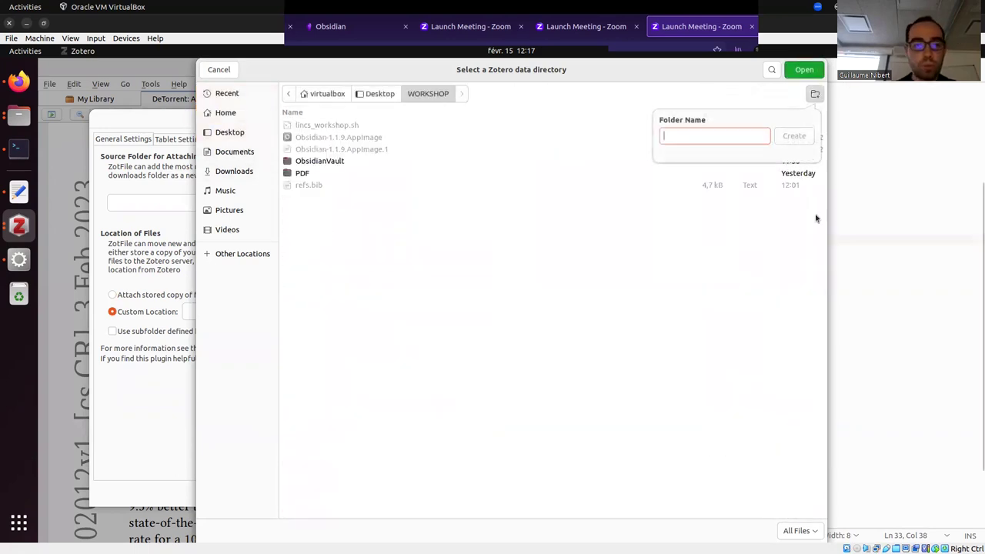
type("ZoteroPDFs")
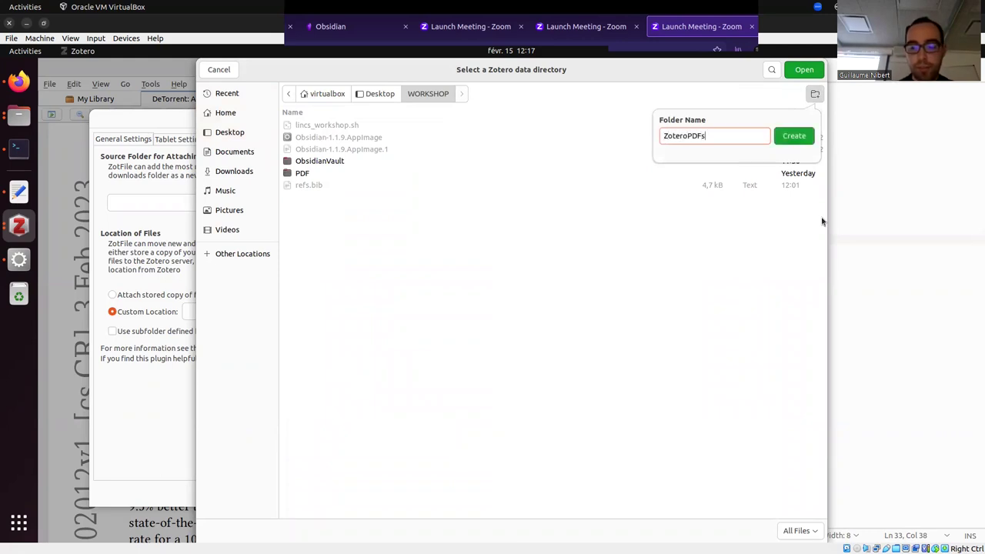
key("Return")
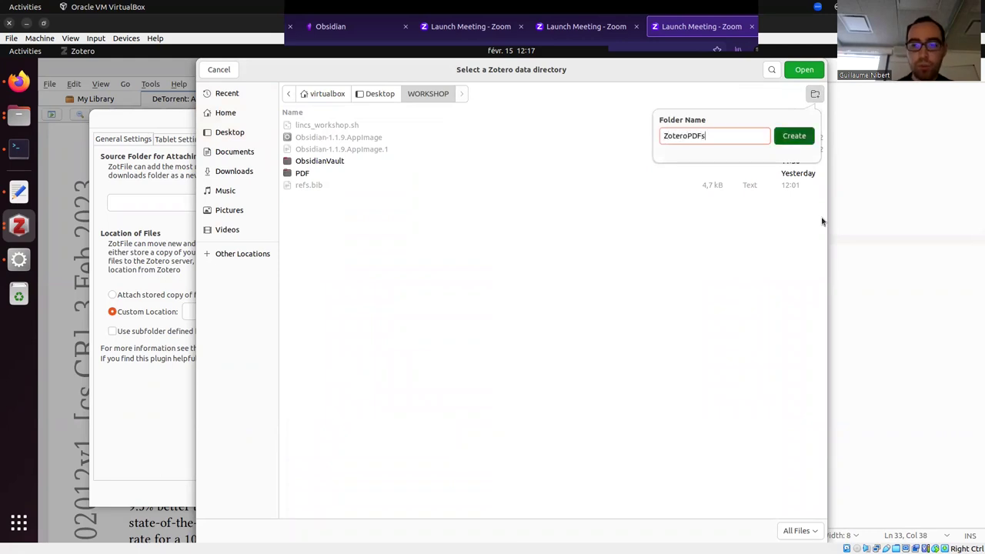
left_click(803, 69)
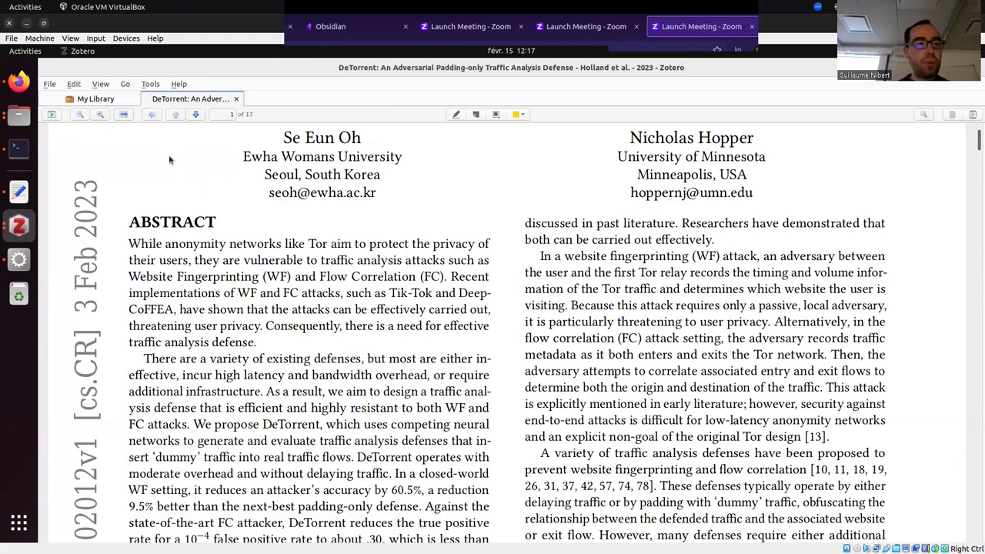
Step: Return to My Library in Zotero and switch to Firefox to search Google Scholar for privacy anonymity network in a new tab
left_click(110, 100)
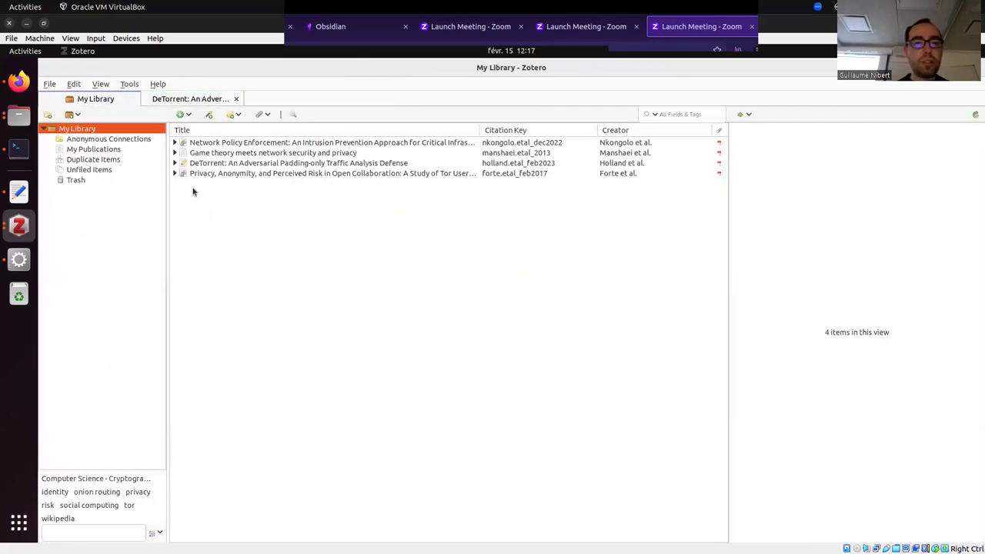
left_click(19, 81)
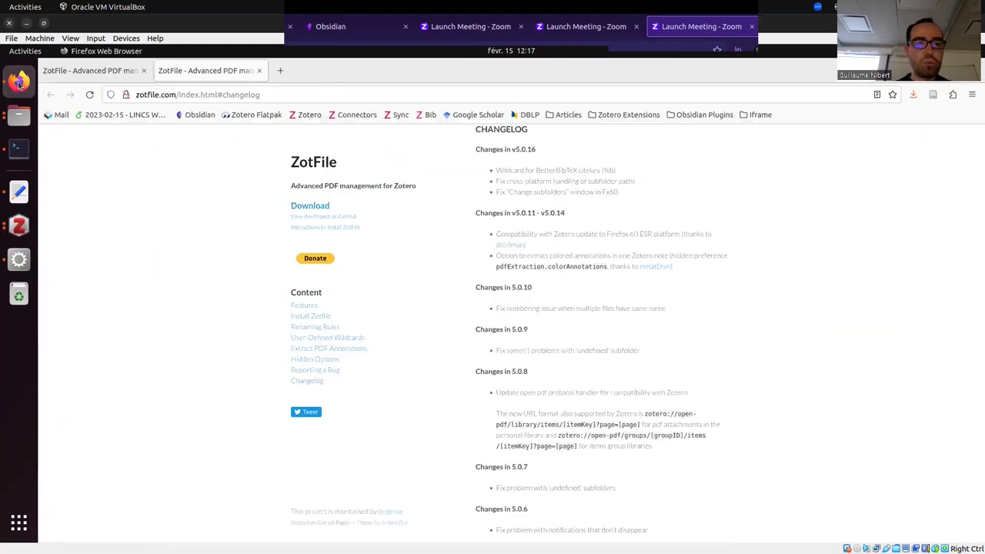
left_click(281, 71)
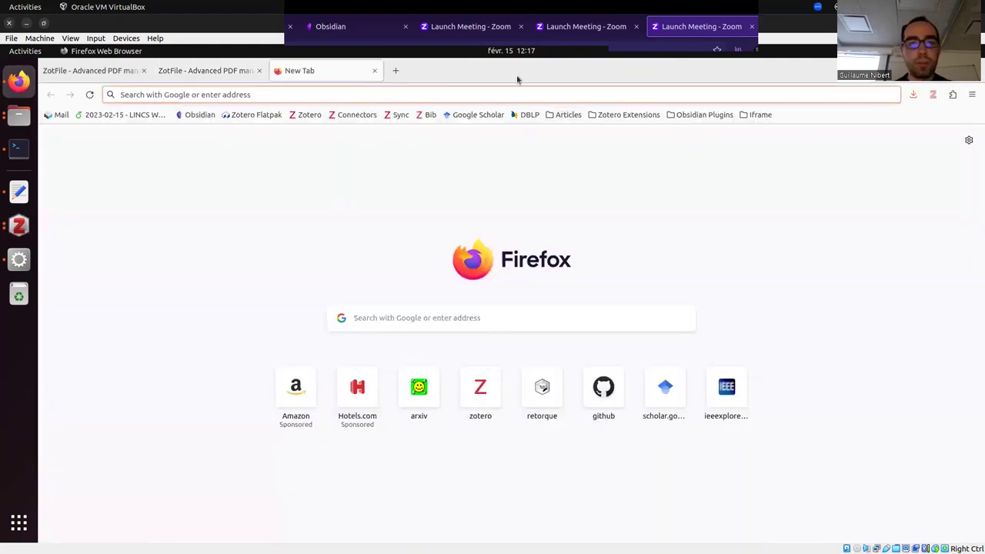
left_click(462, 116)
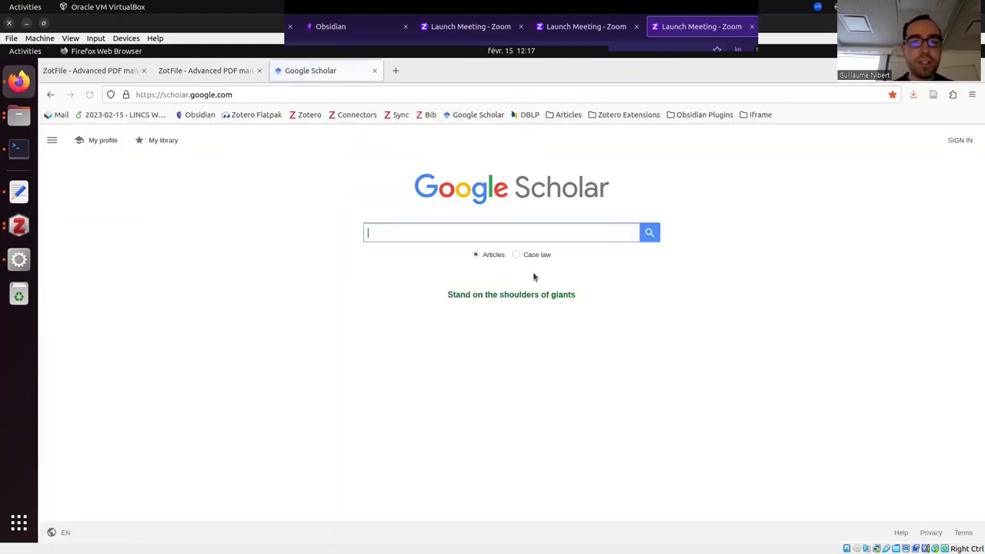
left_click(591, 231)
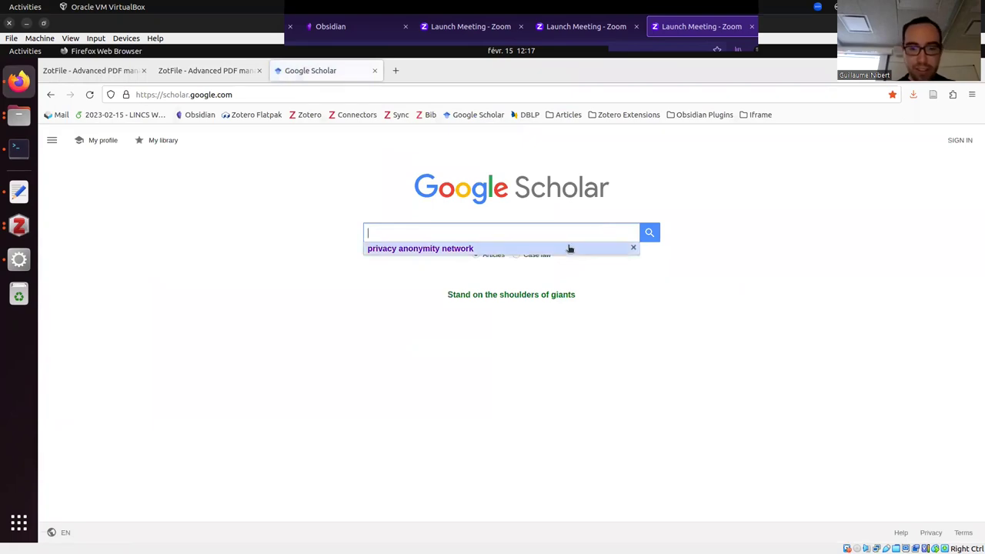
left_click(600, 248)
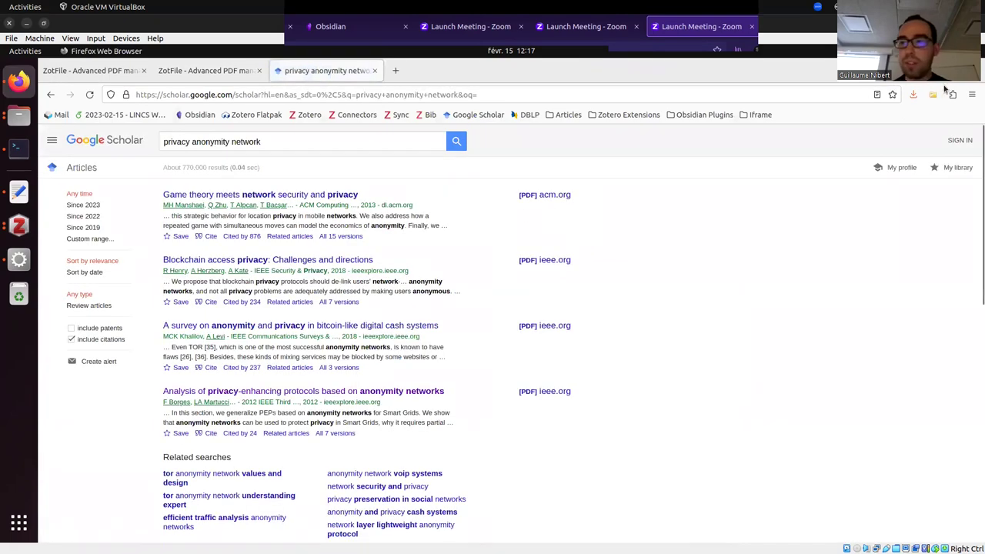
Step: Save "A survey on anonymity and privacy in bitcoin-like digital cash systems" to the Anonymous Connections collection with the Zotero Connector
left_click(935, 94)
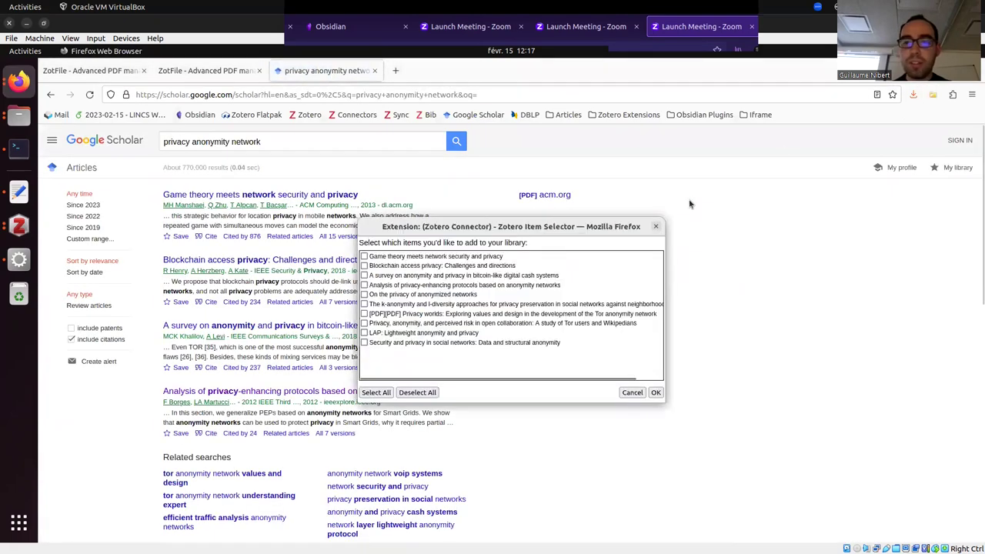
left_click(365, 275)
left_click(655, 393)
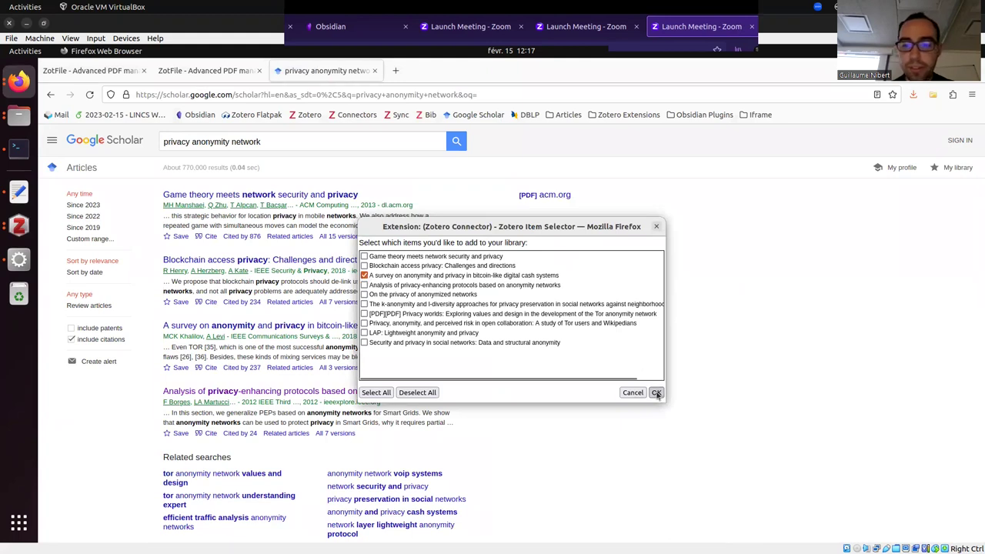
left_click(929, 148)
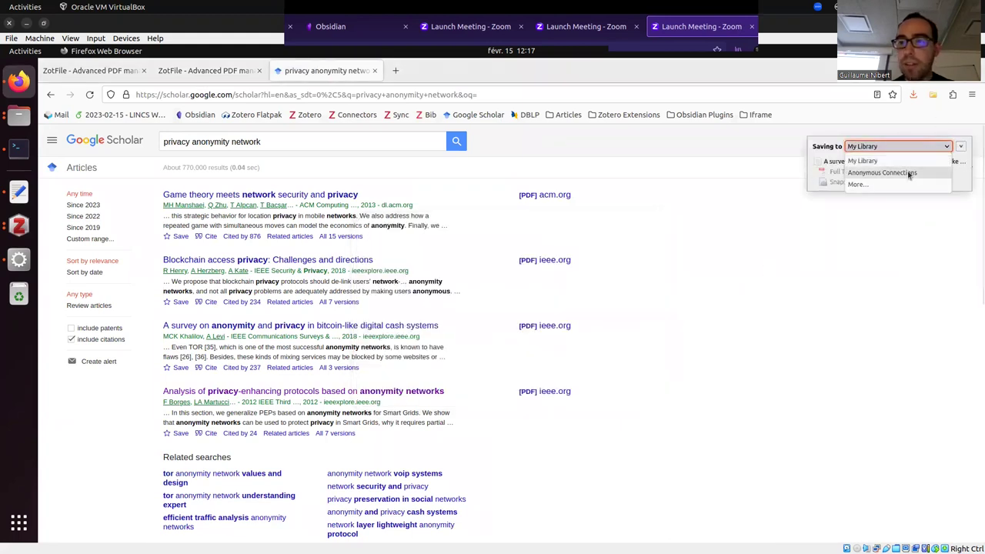
left_click(900, 172)
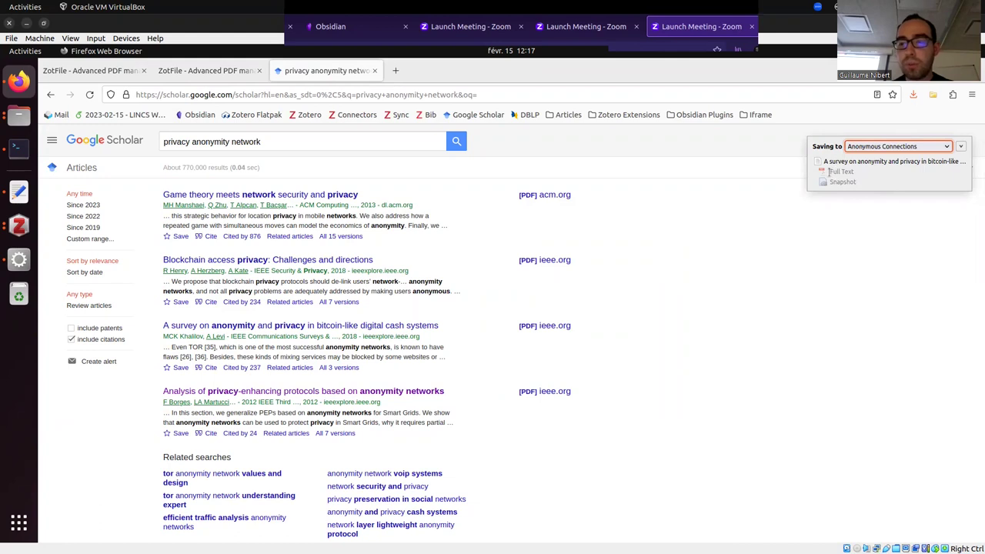
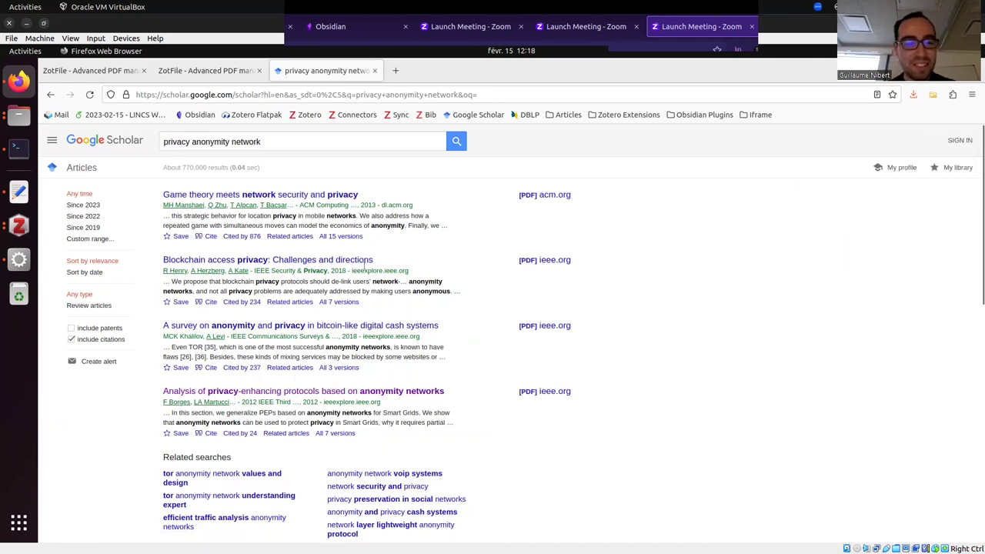
Step: Refine the Google Scholar search to privacy anonymity network arxiv
scroll(436, 320, "down", 5)
scroll(400, 270, "up", 5)
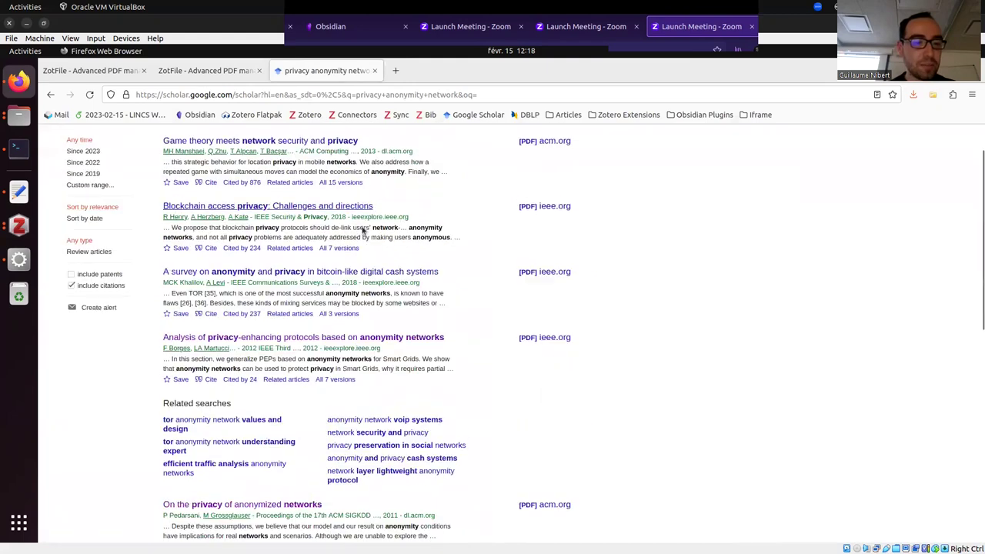
left_click(308, 94)
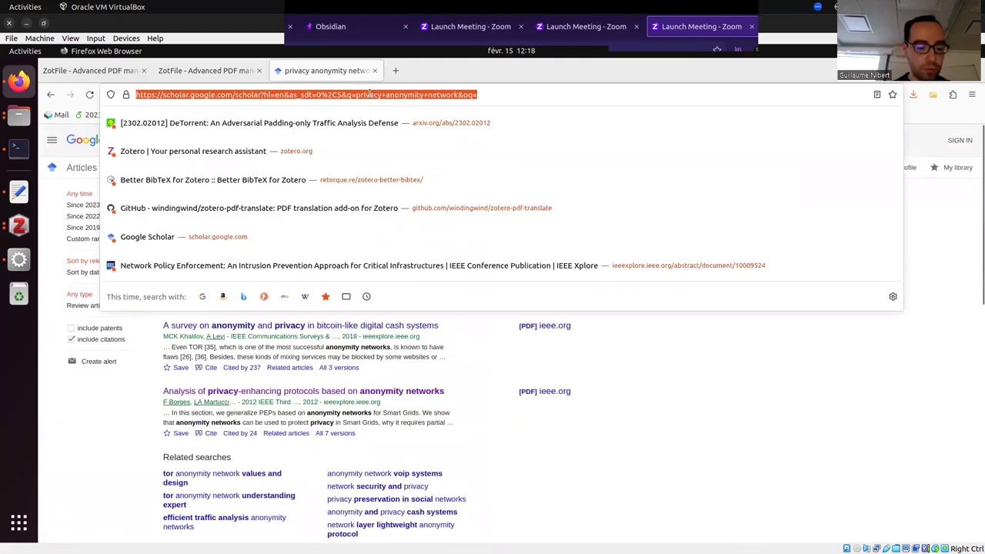
left_click(605, 457)
left_click(306, 141)
type("arxiv")
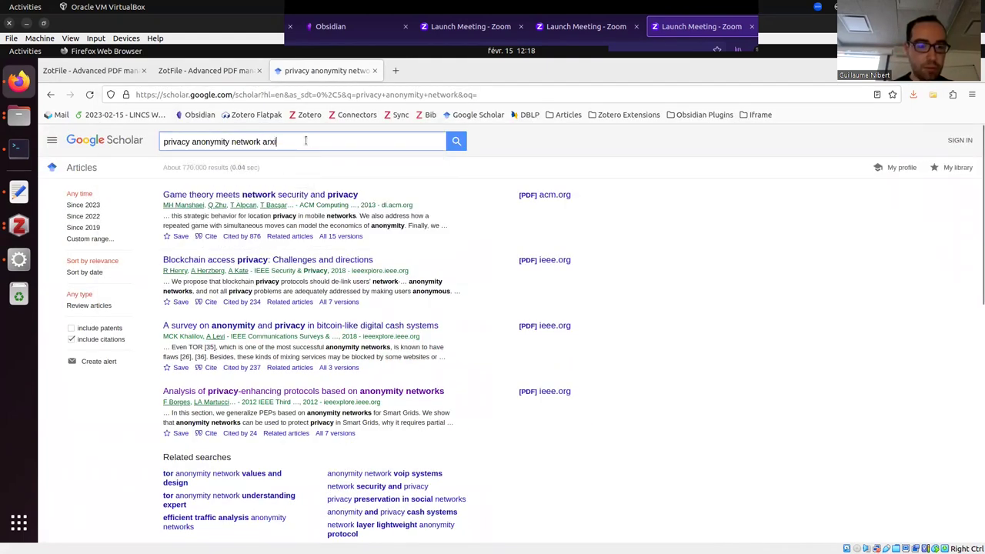
key("Return")
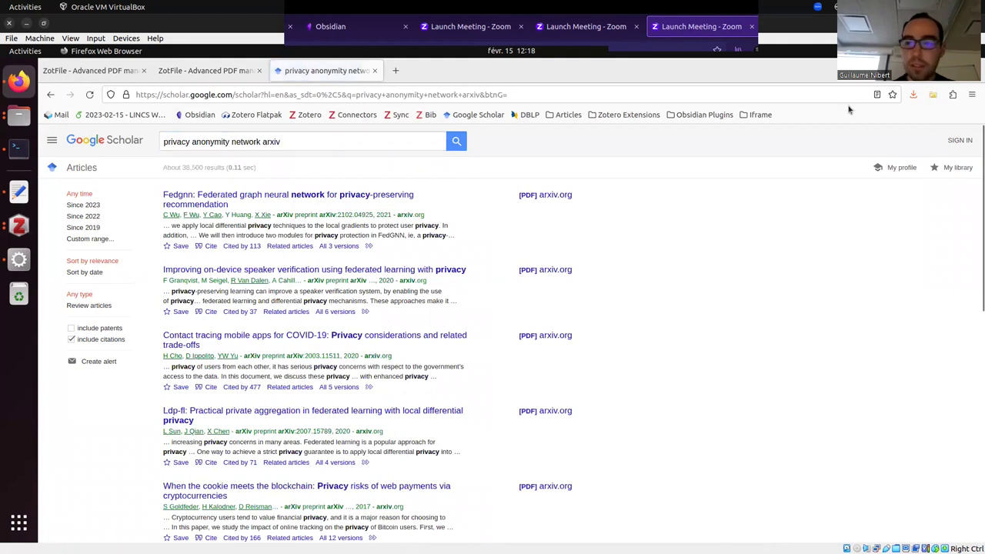
Step: Save "Fedgnn: Federated graph neural network for privacy-preserving recommendation" to the Anonymous Connections collection with the Zotero Connector
left_click(934, 95)
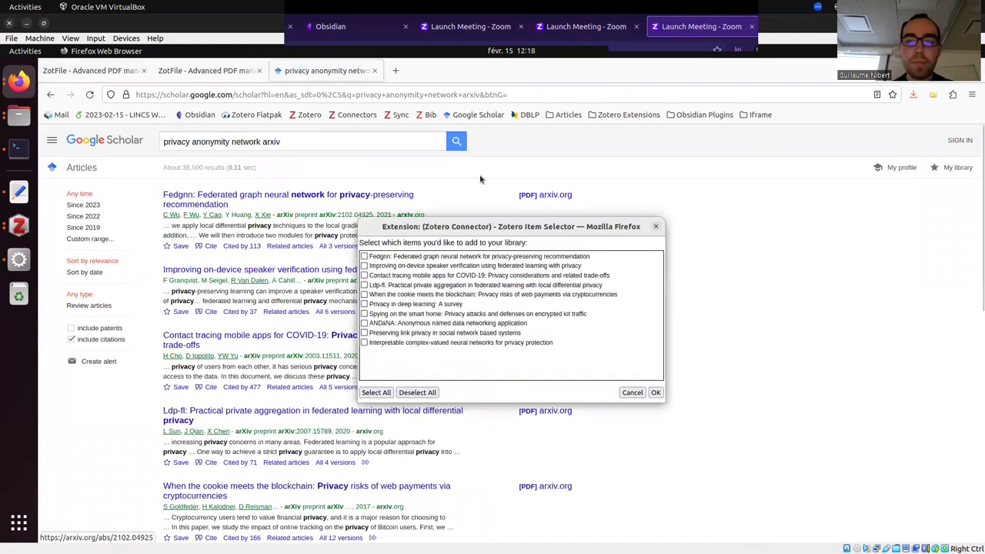
left_click(371, 258)
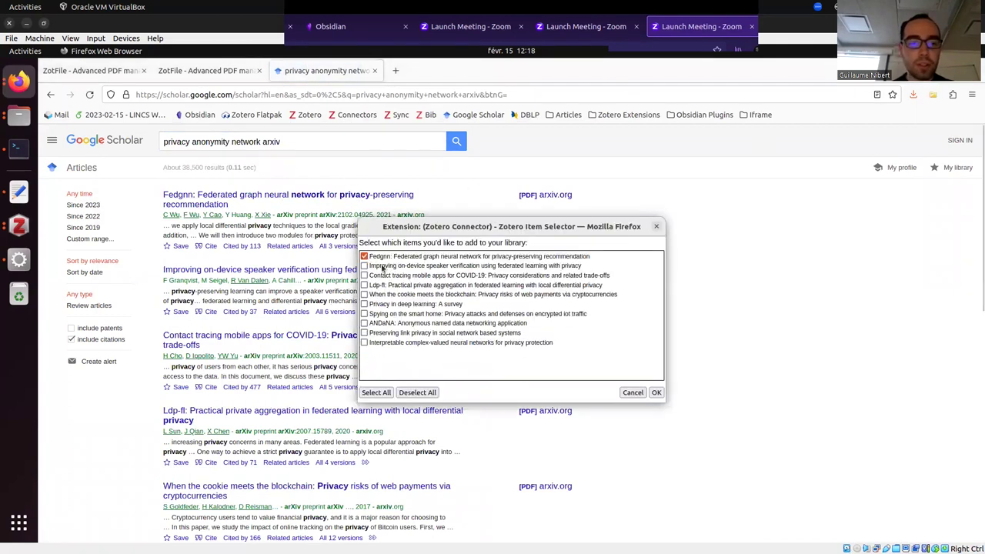
left_click(656, 393)
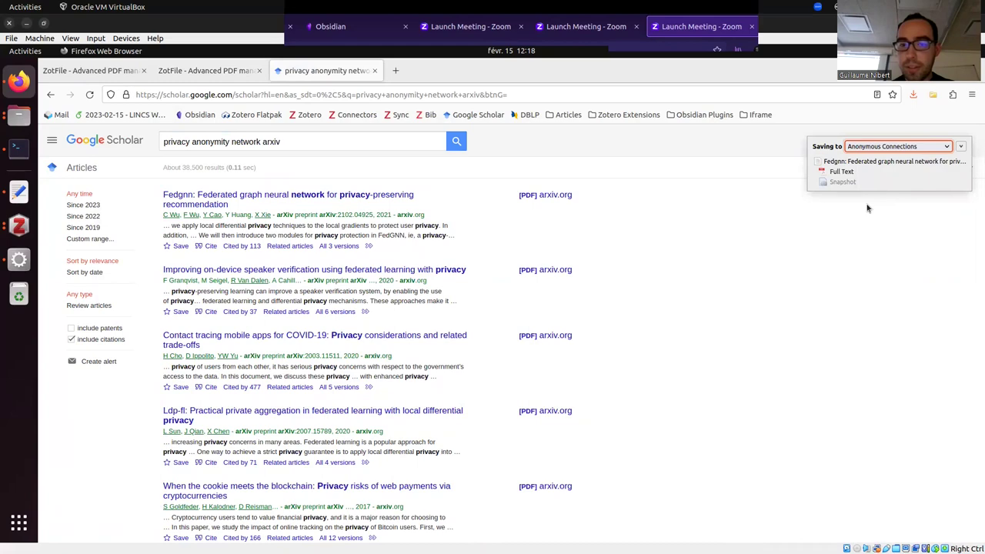
Step: Switch to Zotero, expand the Fedgnn item, and compare its PDF attachment's file name with the item's metadata
left_click(18, 226)
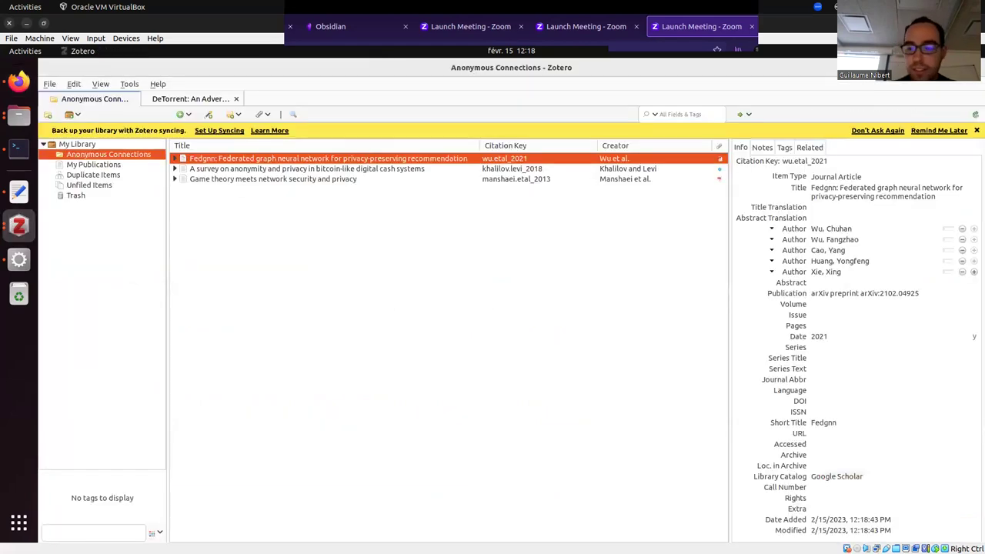
left_click(175, 159)
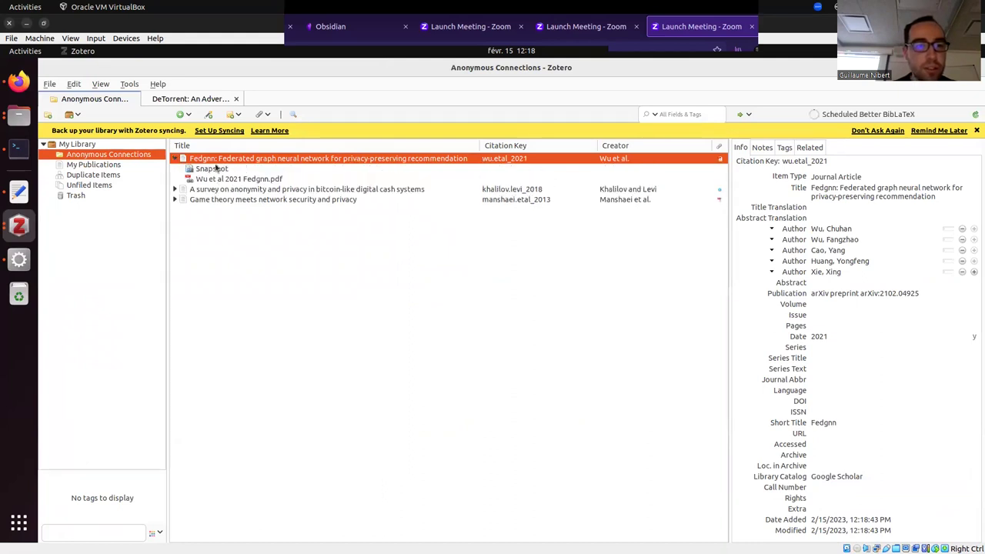
left_click(215, 179)
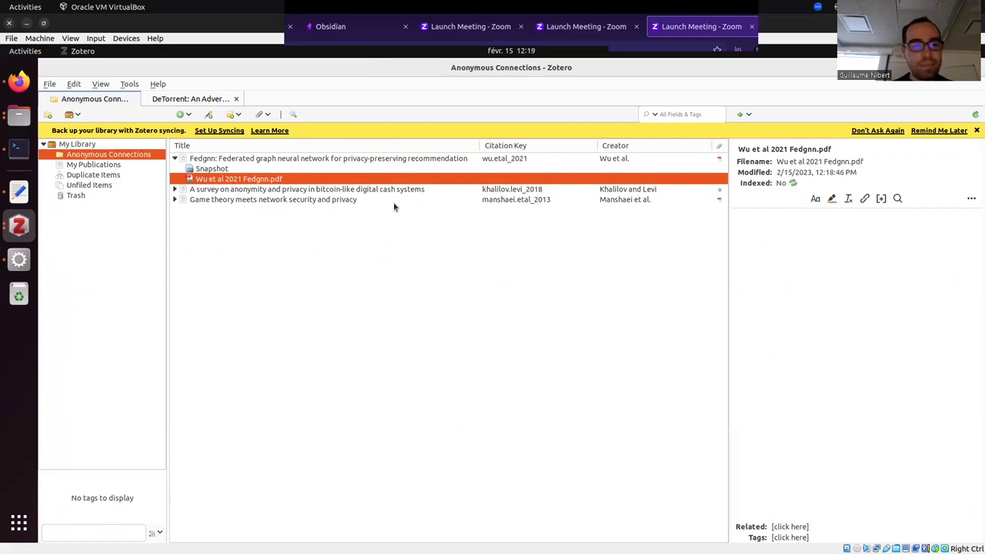
left_click(367, 159)
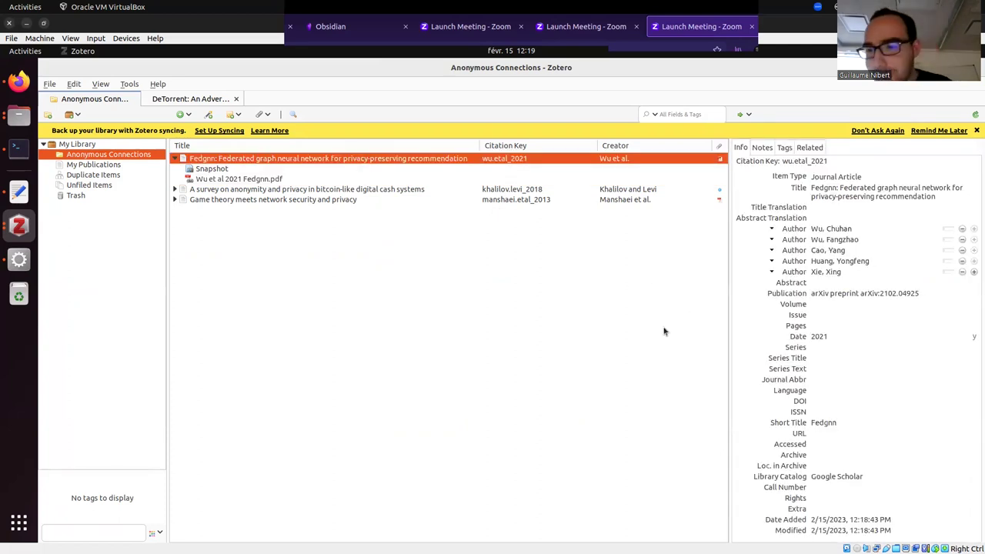
left_click(254, 179)
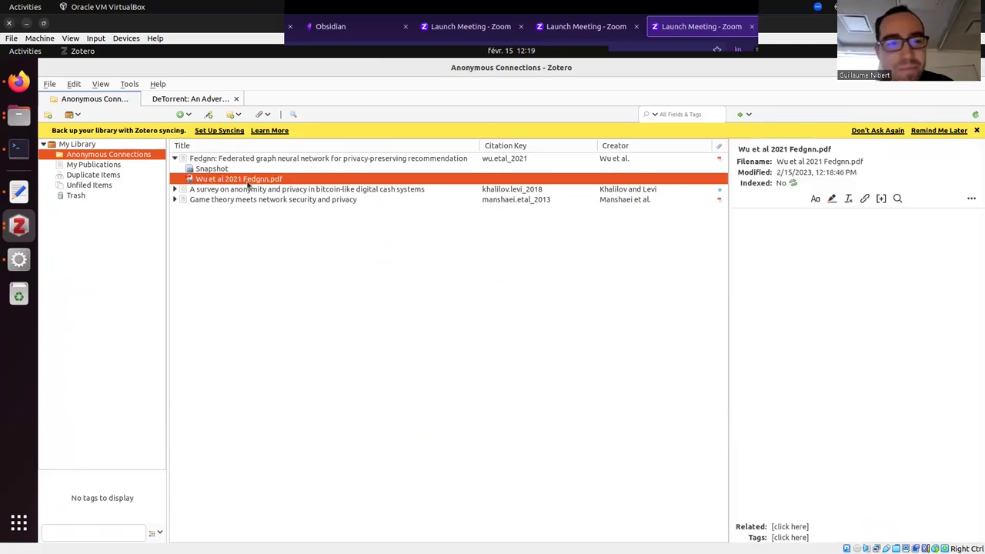
left_click(430, 159)
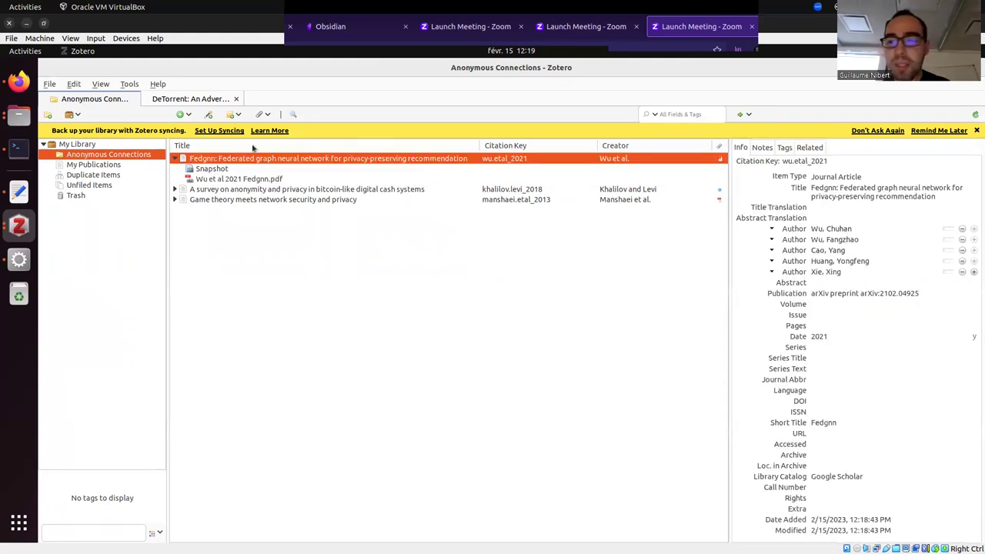
Step: Check the ZotFile Preferences and switch back to the Google Scholar results in Firefox
left_click(130, 83)
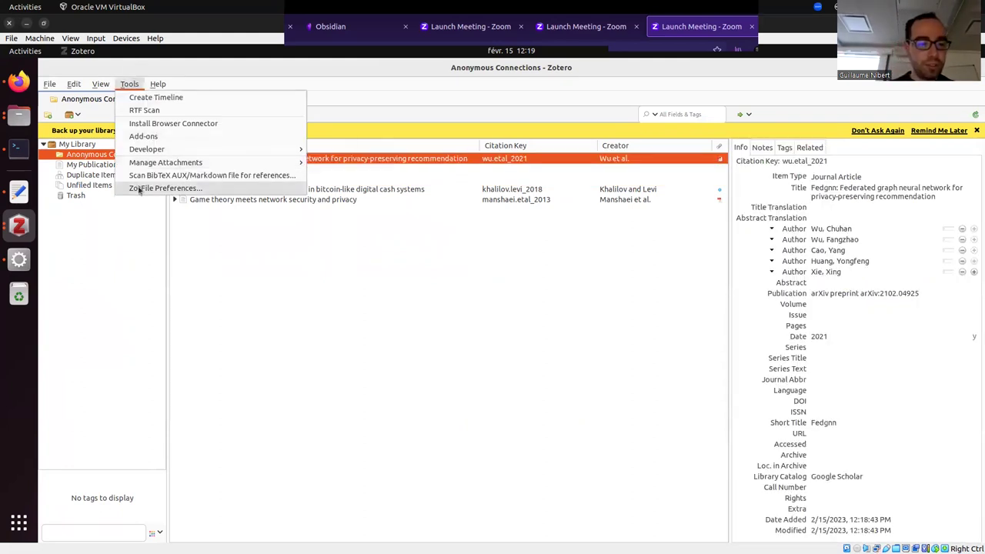
left_click(138, 190)
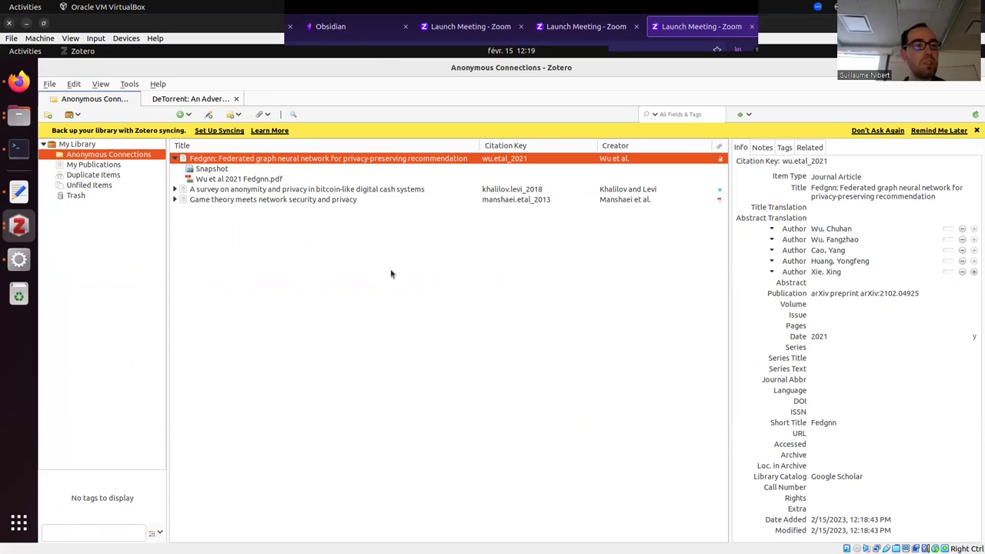
left_click(20, 79)
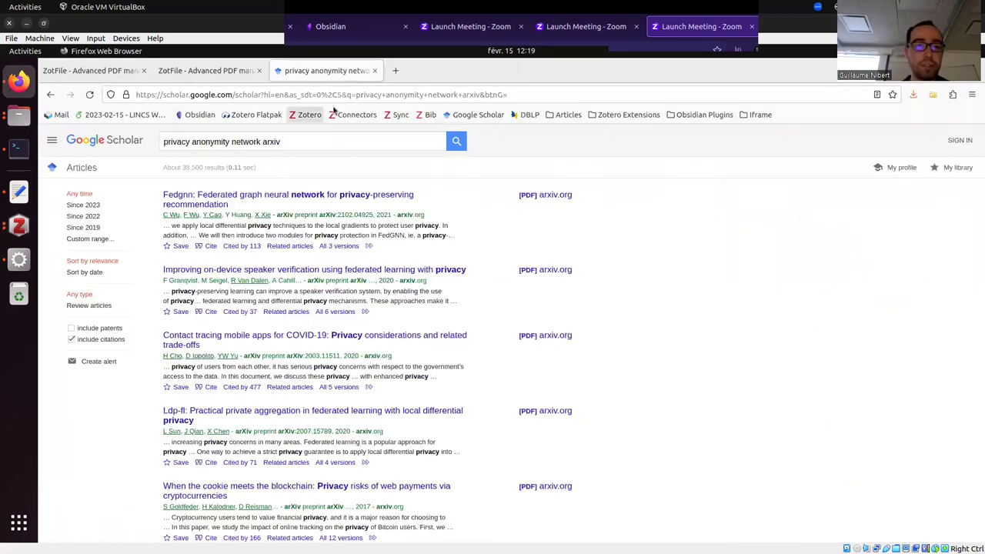
Step: Open the ZotFile website in a new tab from the Zotero Extensions bookmarks
left_click(393, 71)
left_click(565, 115)
mouse_move(623, 115)
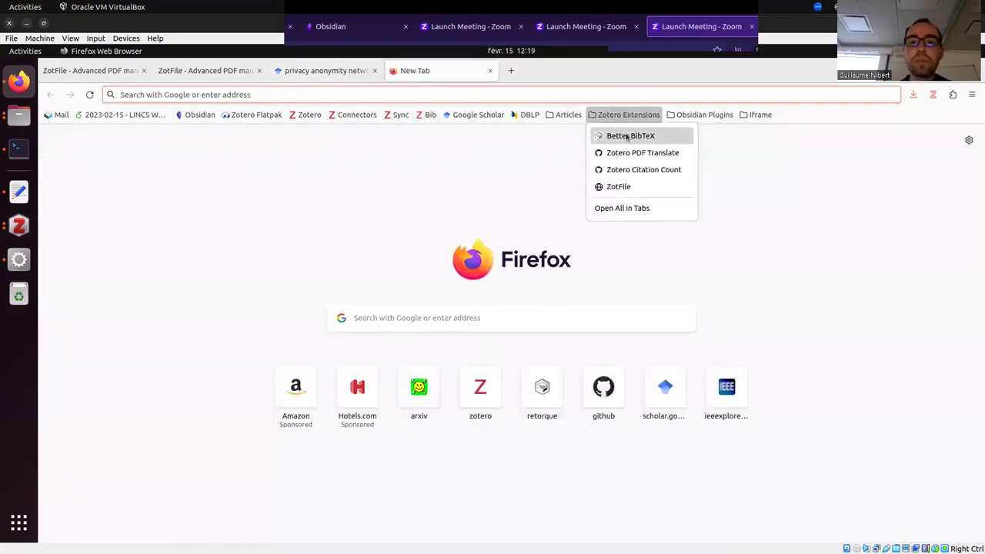
mouse_move(681, 119)
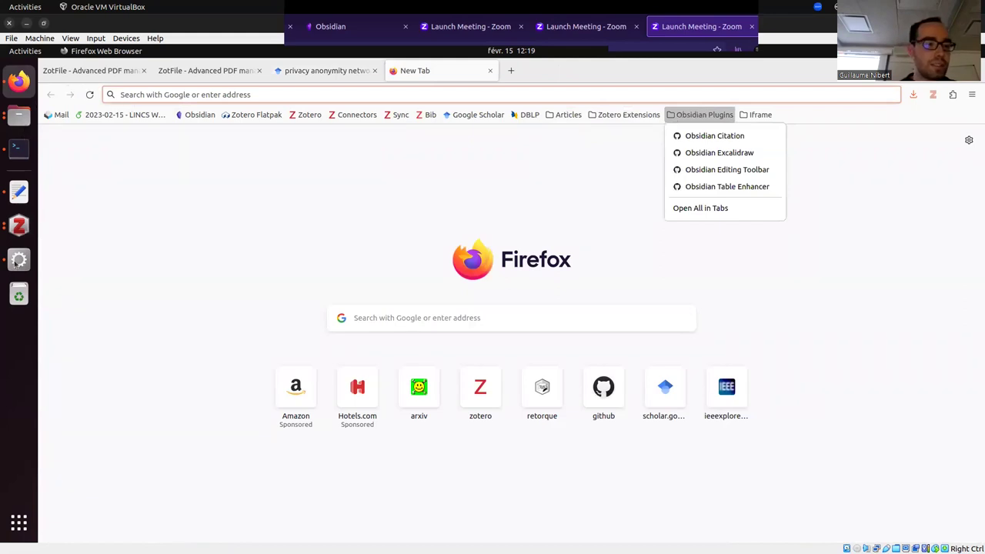
left_click(18, 225)
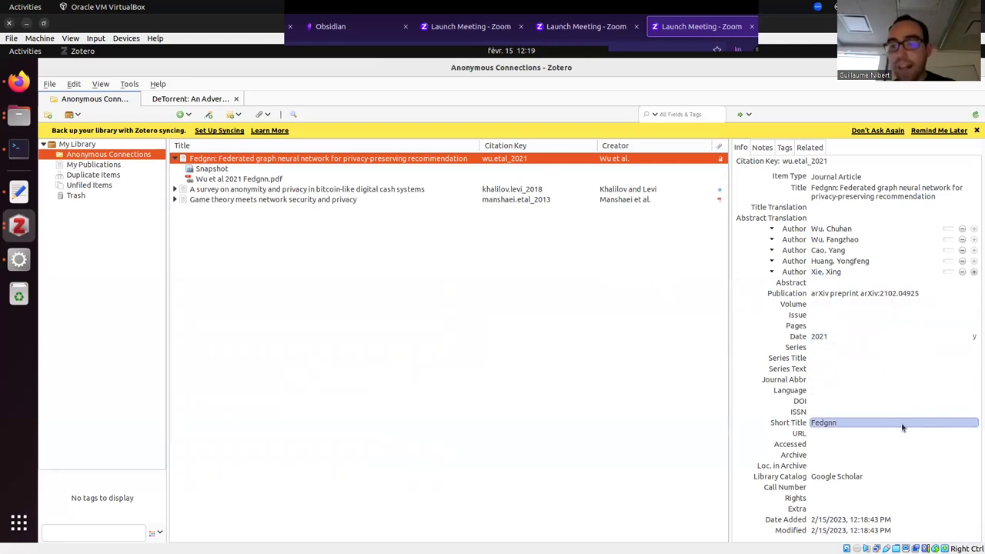
left_click(19, 80)
left_click(602, 115)
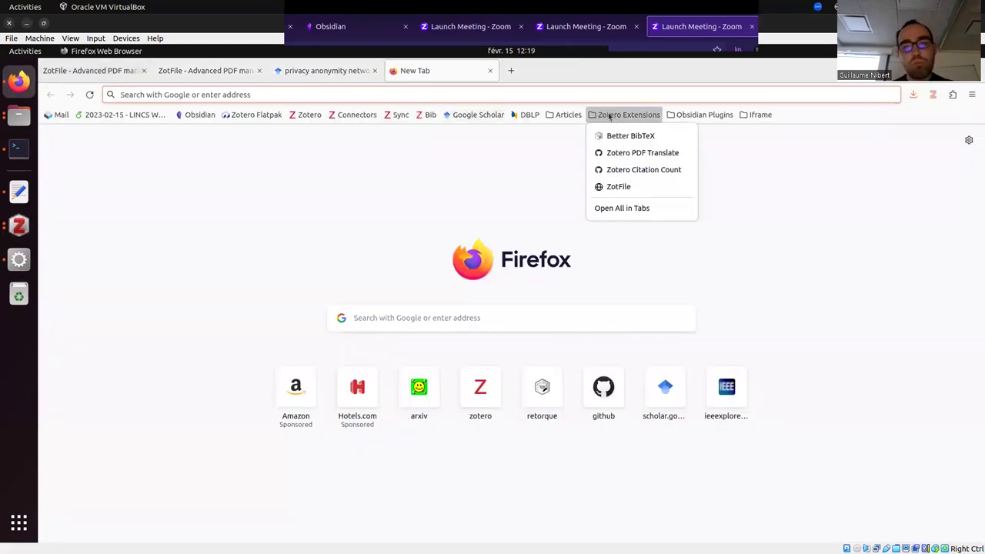
left_click(624, 187)
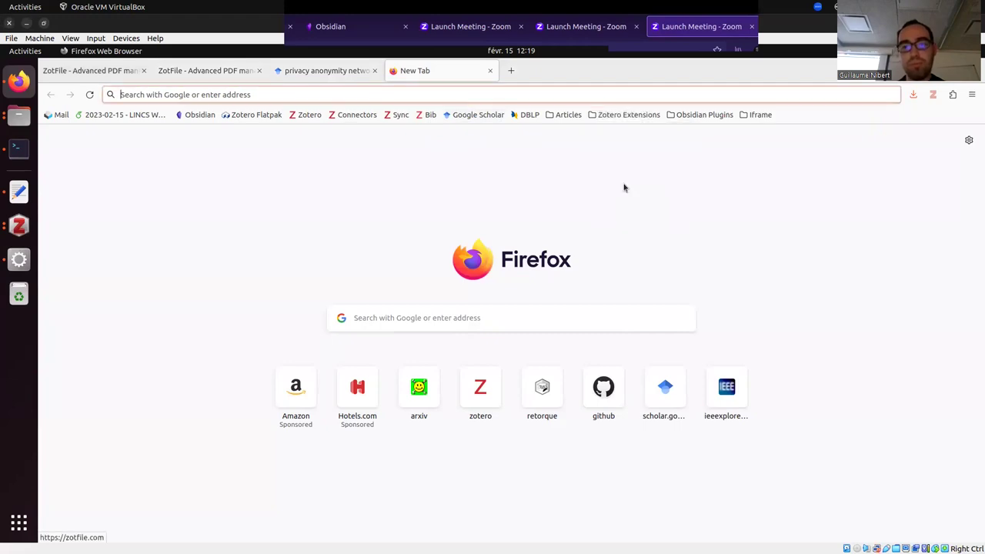
Step: Examine the list of renaming wildcards on the ZotFile website, including the collection path and title wildcards
scroll(650, 250, "down", 4)
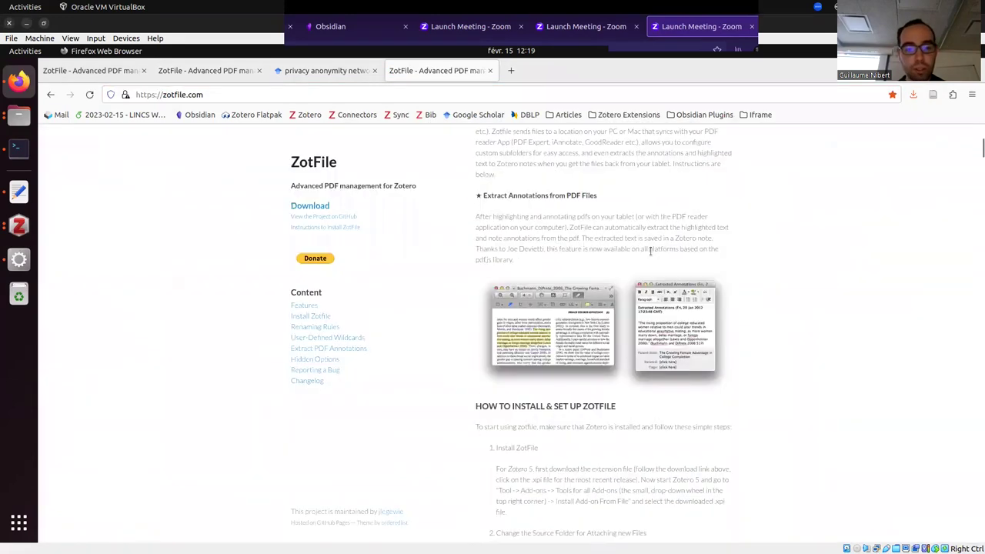
scroll(650, 250, "down", 10)
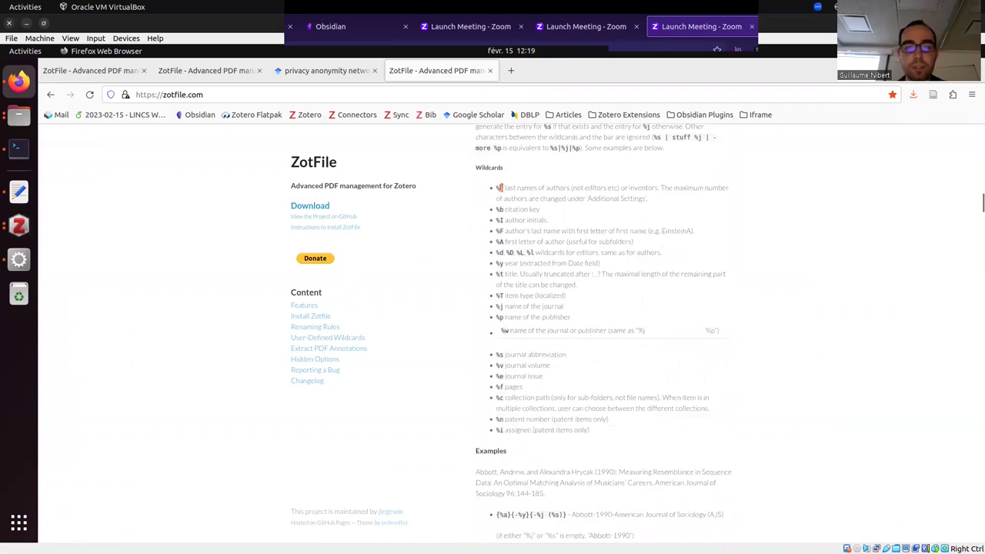
scroll(541, 201, "up", 2)
scroll(562, 360, "down", 1)
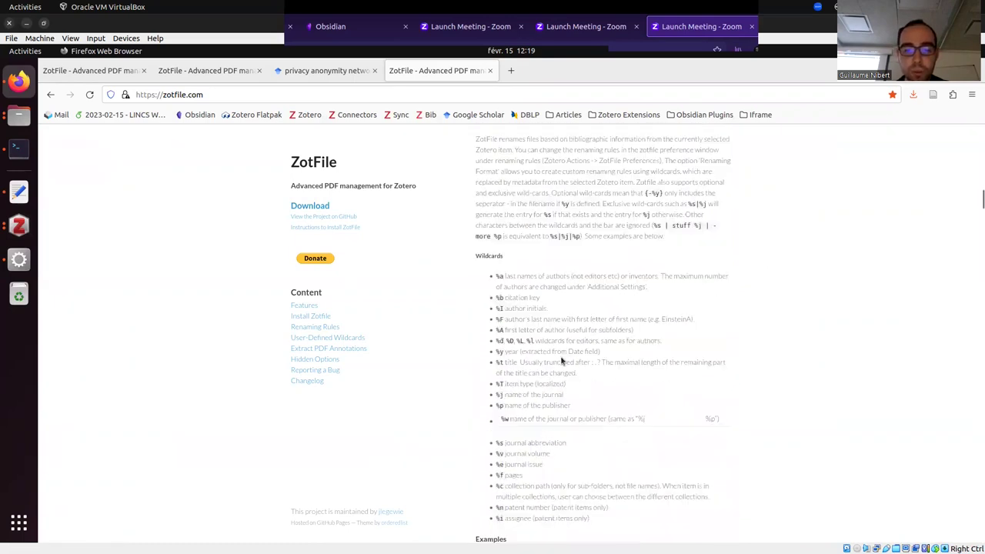
scroll(561, 360, "down", 1)
left_click_drag(592, 492, 497, 467)
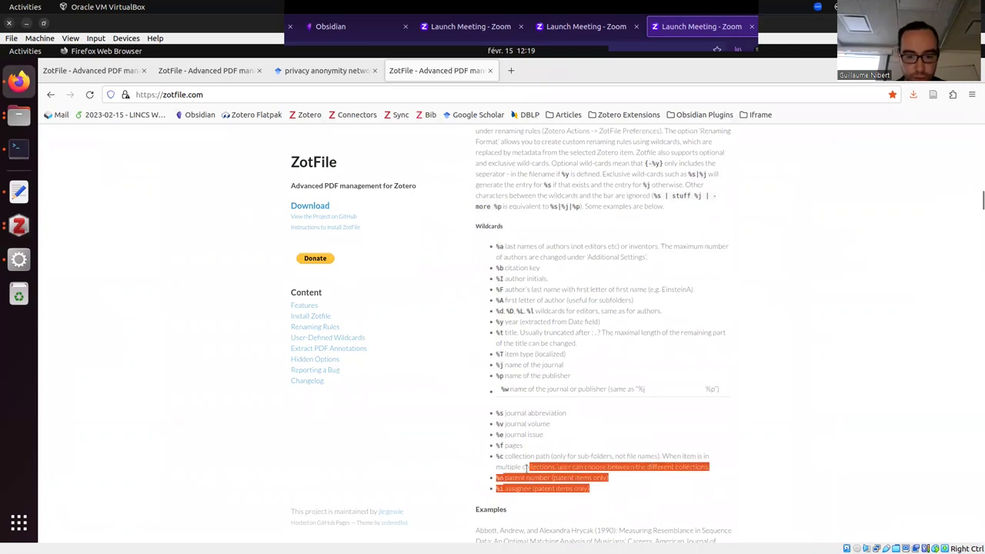
left_click(619, 500)
scroll(611, 492, "up", 1)
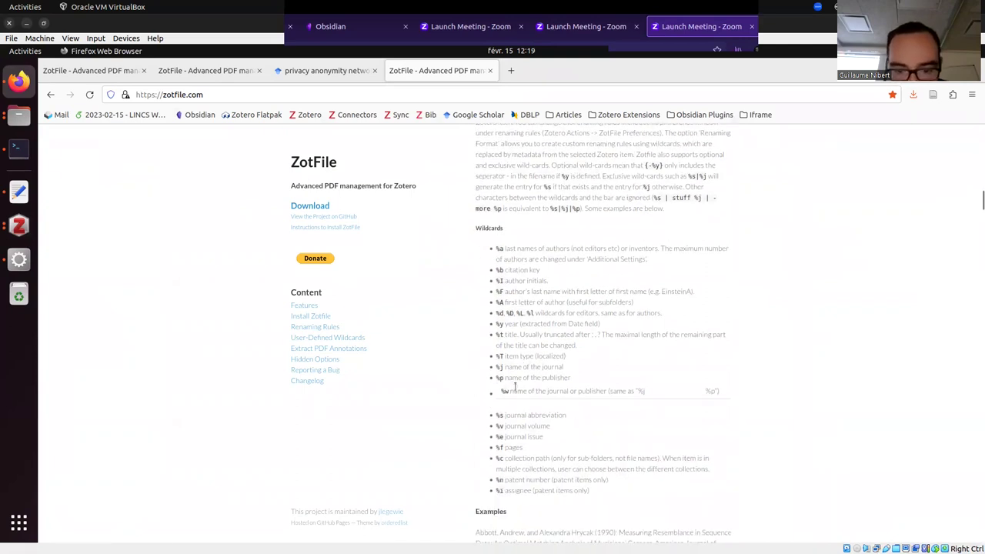
left_click_drag(505, 338, 286, 342)
left_click(241, 377)
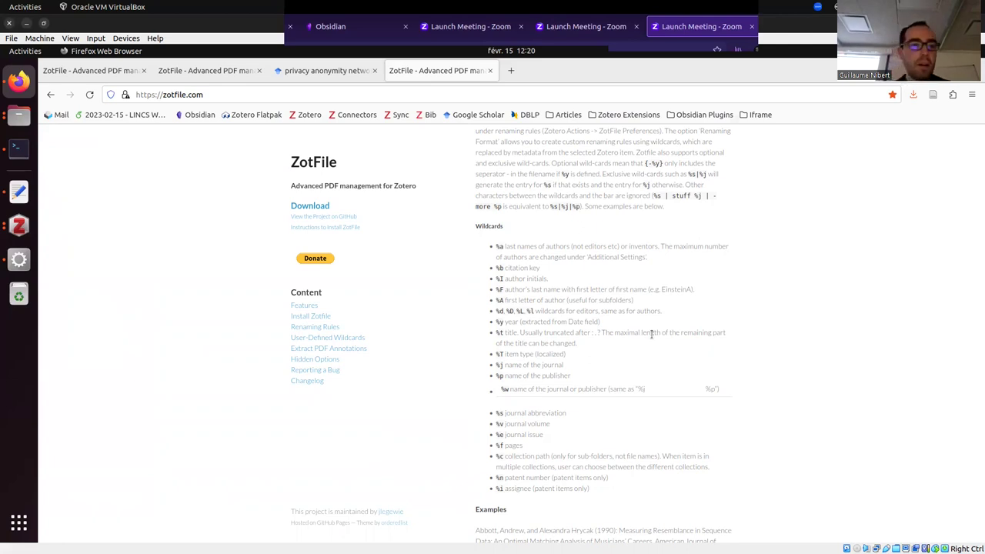
Step: Switch to Zotero, shrink its window, and examine the Files and Folders settings in the Advanced preferences
left_click(19, 226)
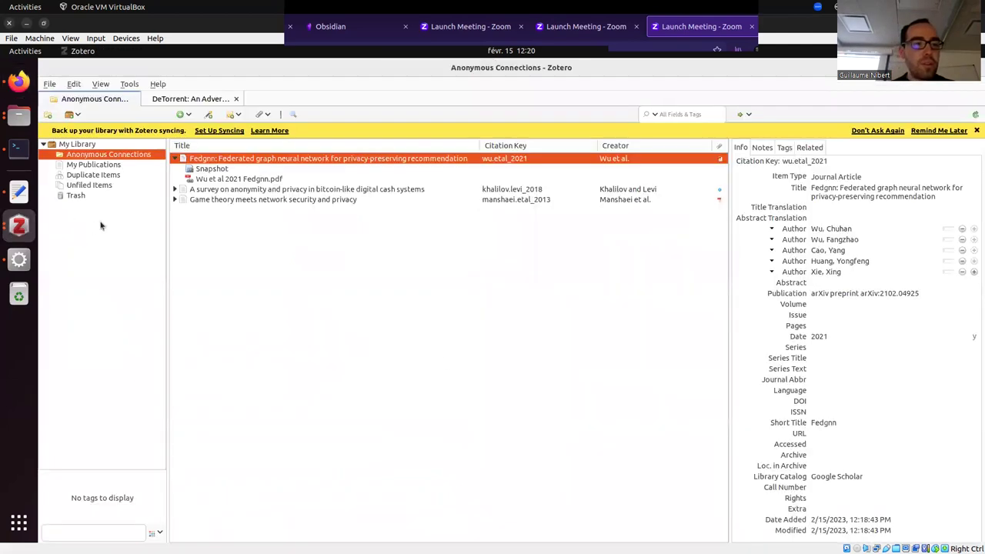
double_click(160, 100)
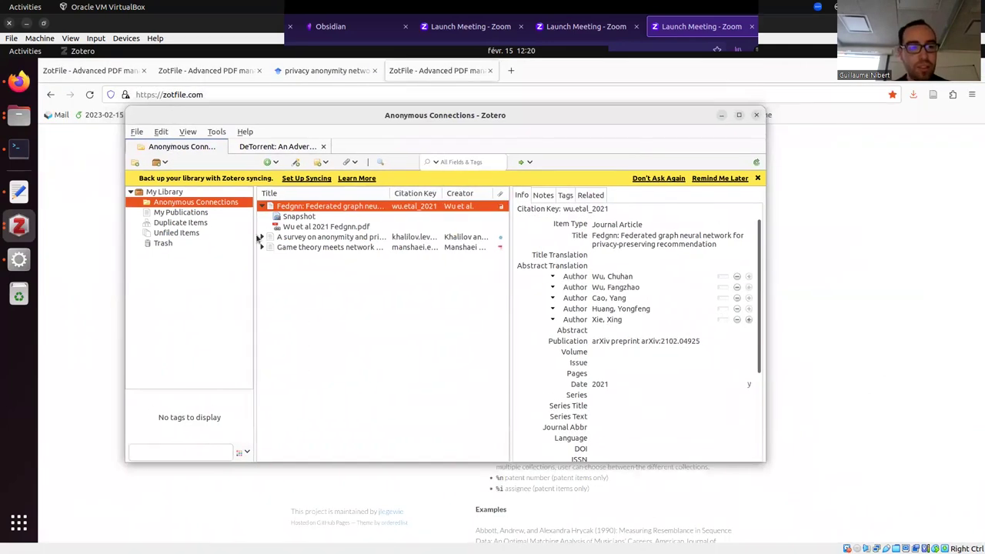
left_click(138, 132)
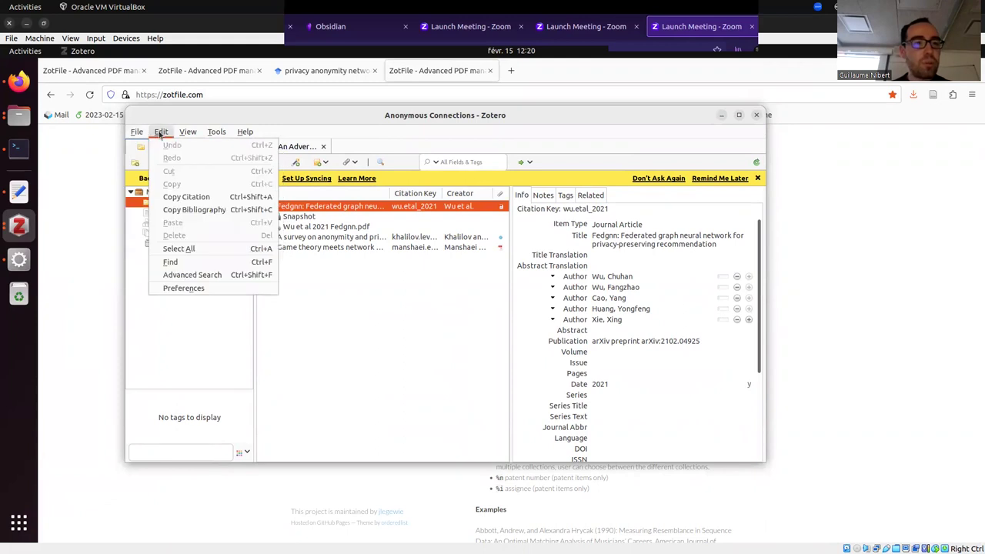
left_click(157, 132)
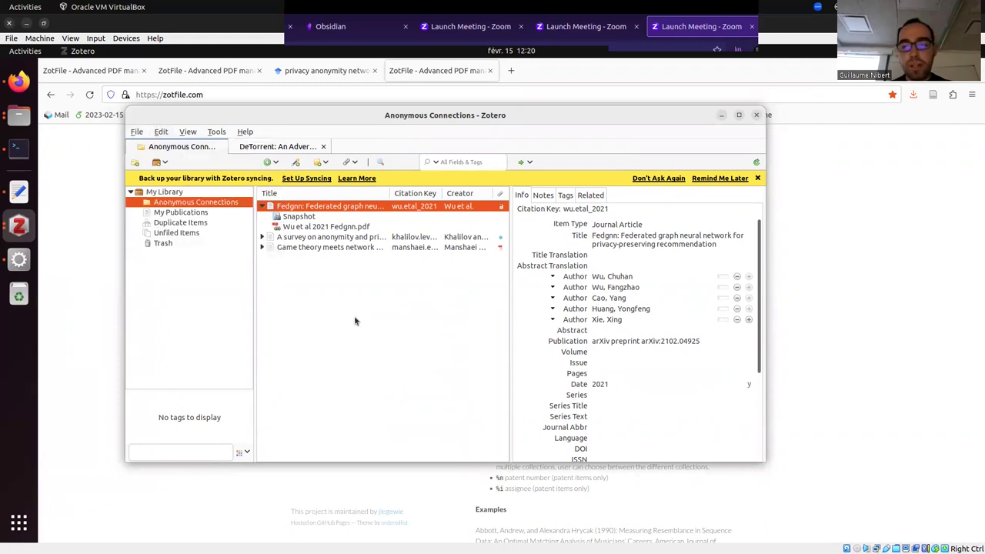
left_click(159, 132)
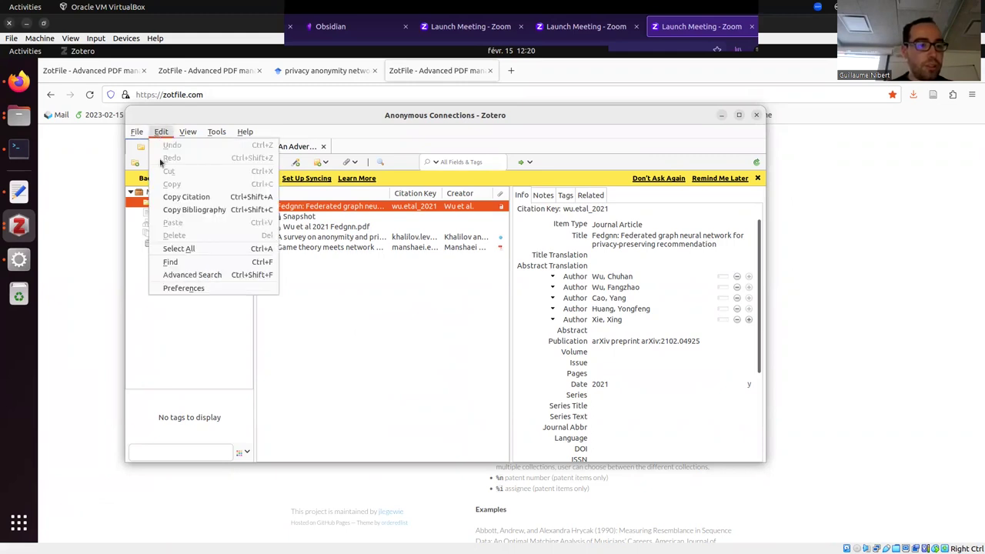
left_click(181, 287)
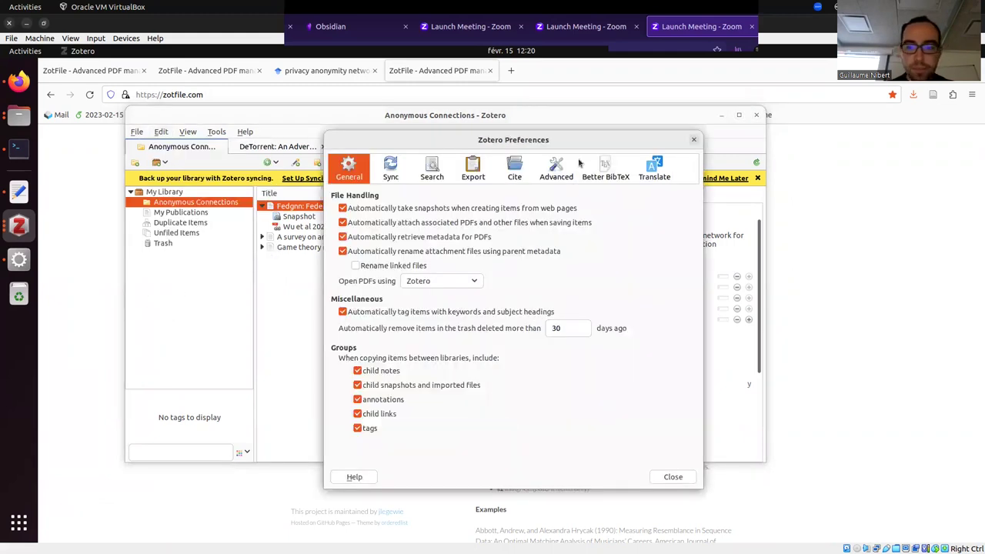
left_click(559, 167)
left_click(377, 196)
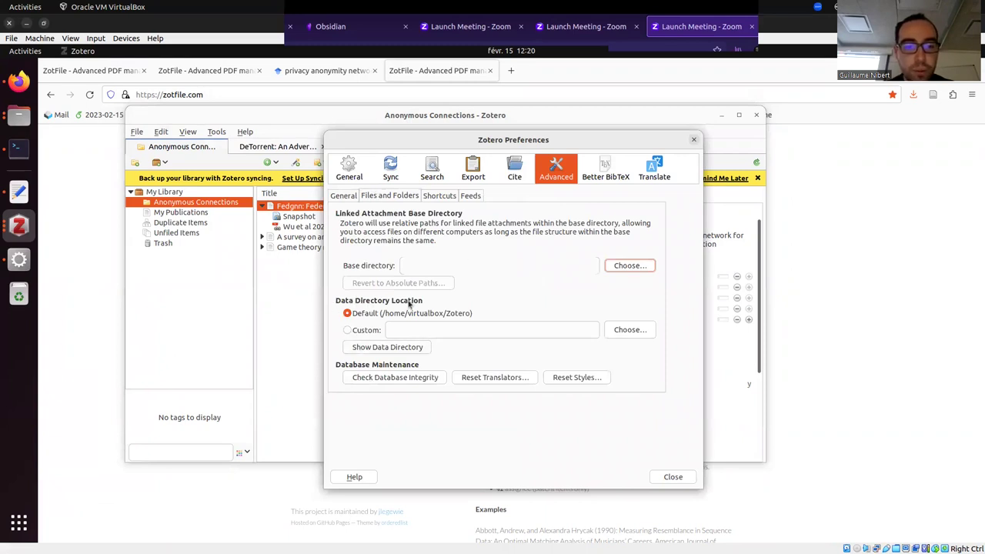
left_click(387, 318)
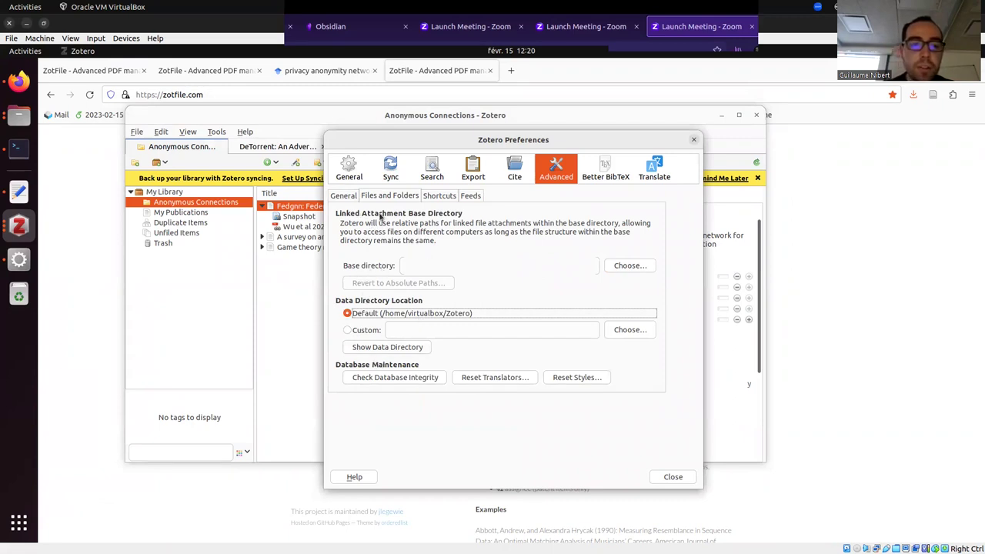
Step: Try to set the linked attachment base directory to WORKSHOP/ZoteroPDFs, cancel the change, and close Zotero Preferences
left_click(630, 266)
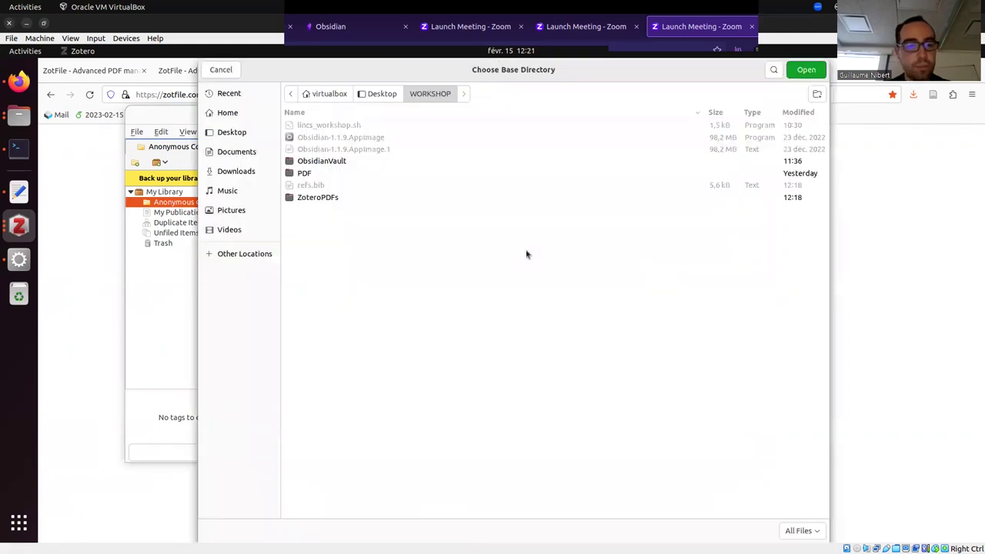
double_click(323, 198)
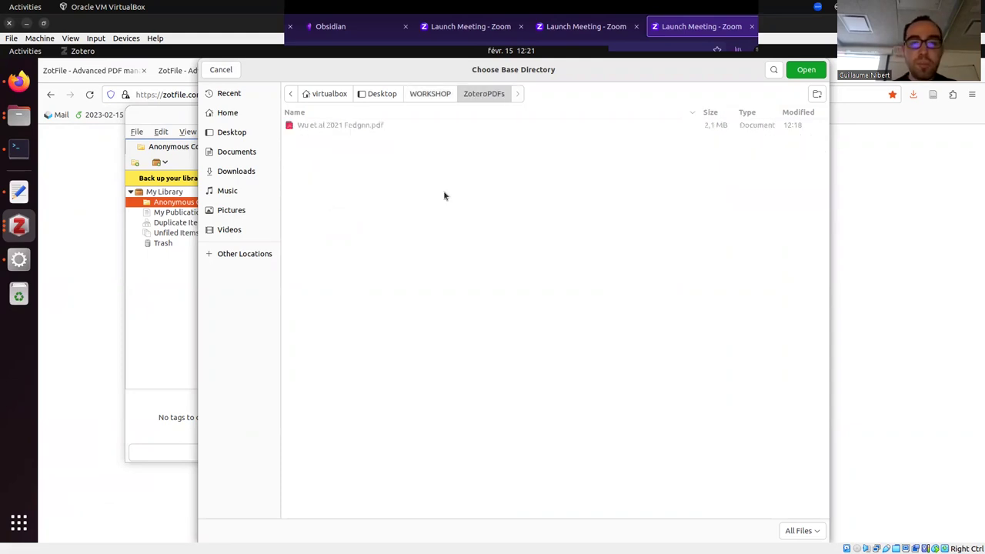
left_click(805, 70)
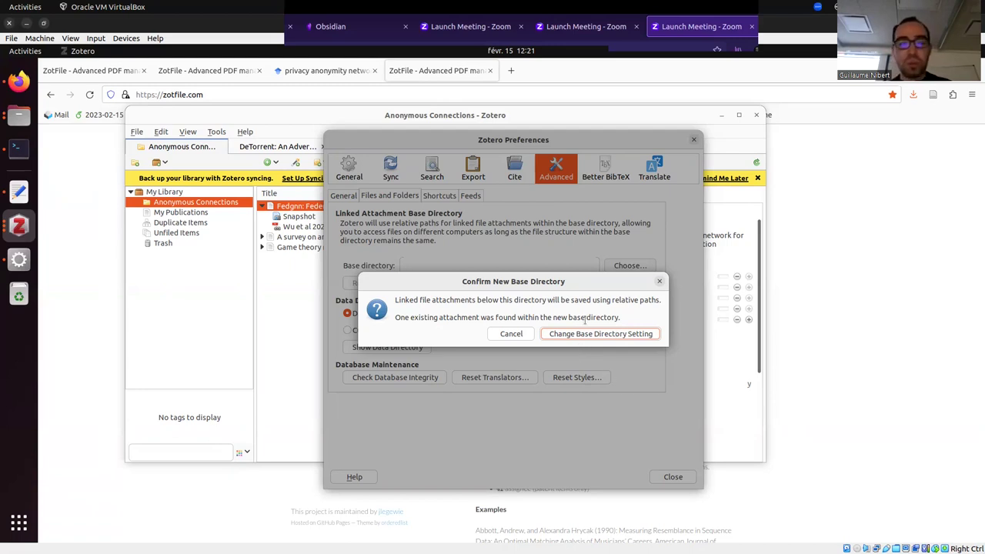
left_click(512, 334)
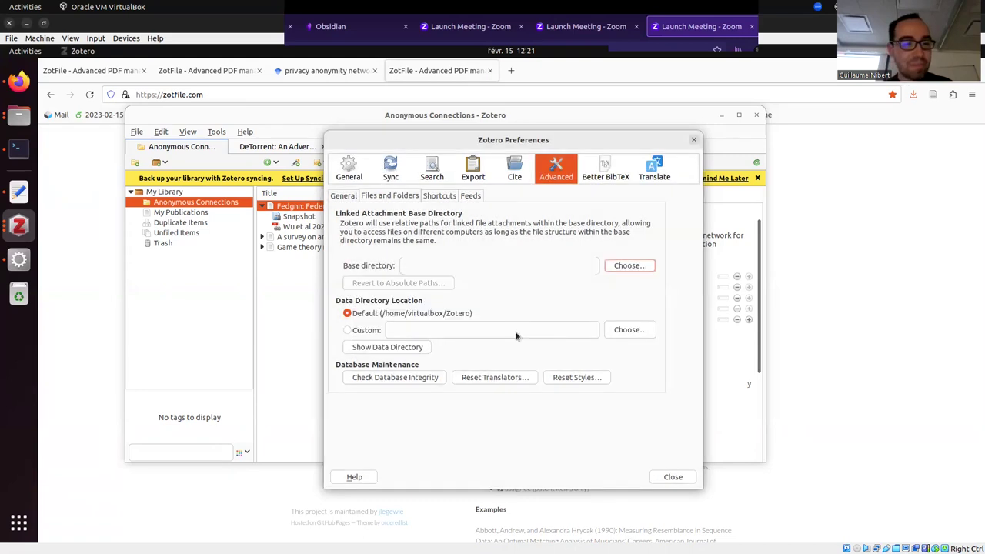
left_click(694, 139)
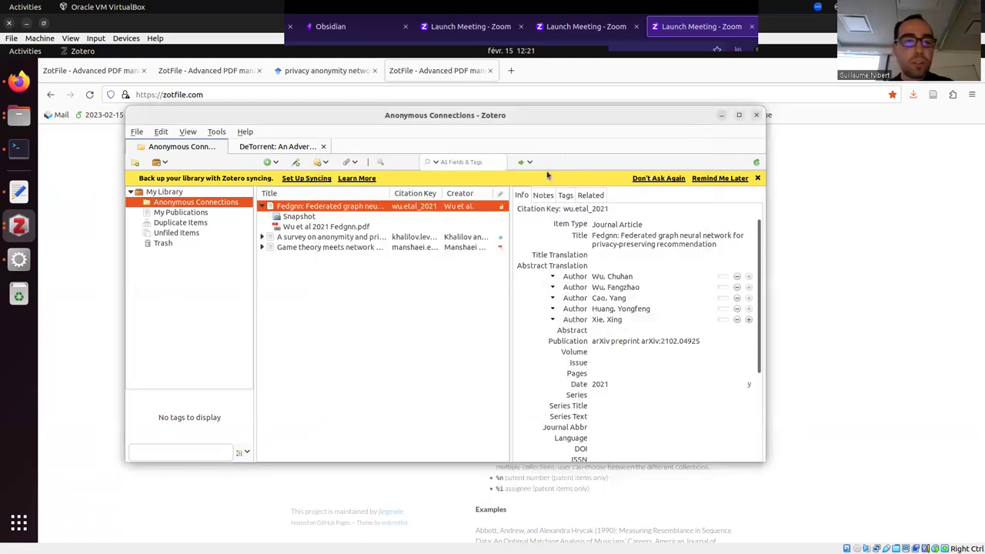
Step: Return to Firefox and open the Zotero Citation Count GitHub page from the Zotero Extensions bookmarks
left_click(438, 75)
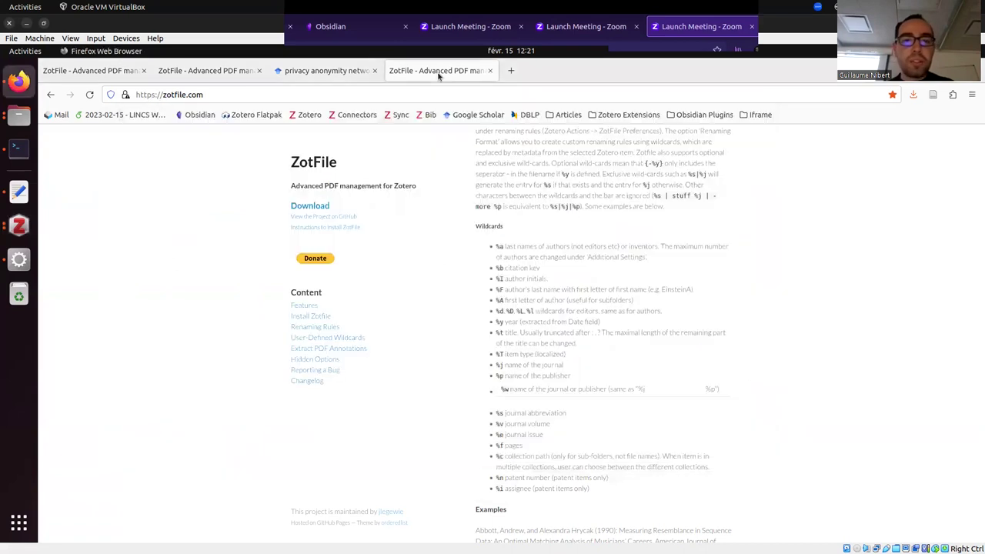
left_click(609, 121)
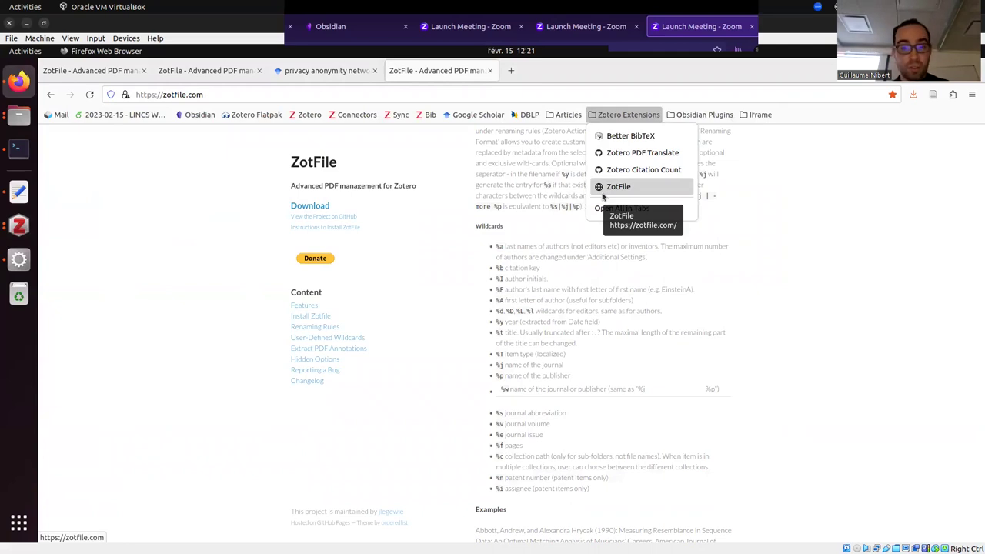
mouse_move(616, 186)
left_mouse_down()
mouse_move(638, 171)
mouse_move(627, 187)
left_mouse_up()
left_click(639, 169)
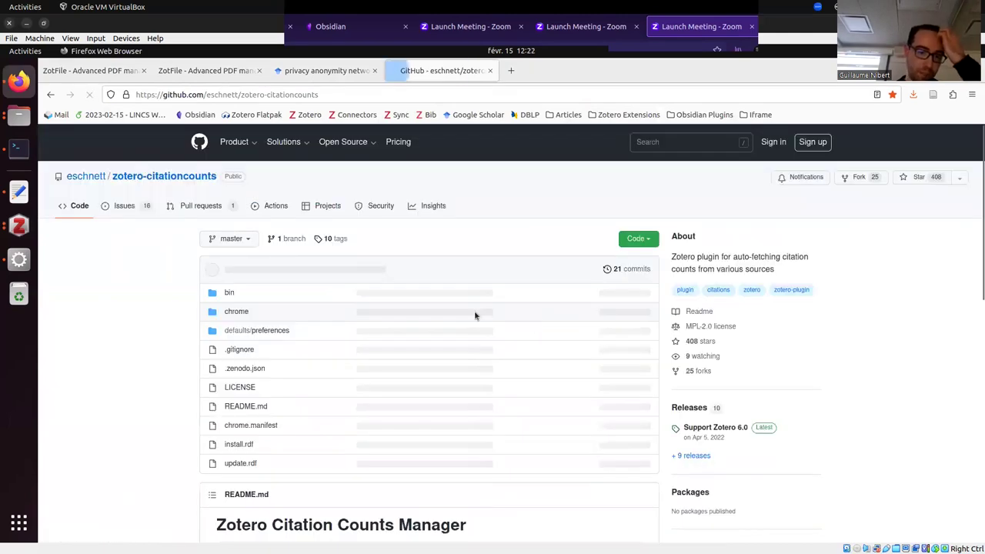
Step: Open the Support Zotero 6.0 release in a new tab and bring up the save dialog for zotero-citationcounts-1.3.0.xpi
scroll(639, 344, "down", 4)
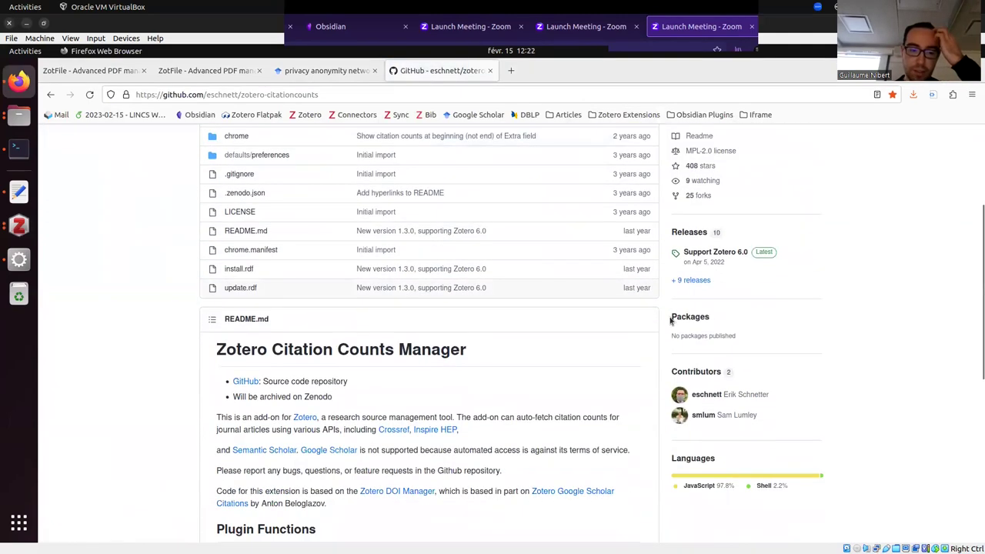
right_click(693, 257)
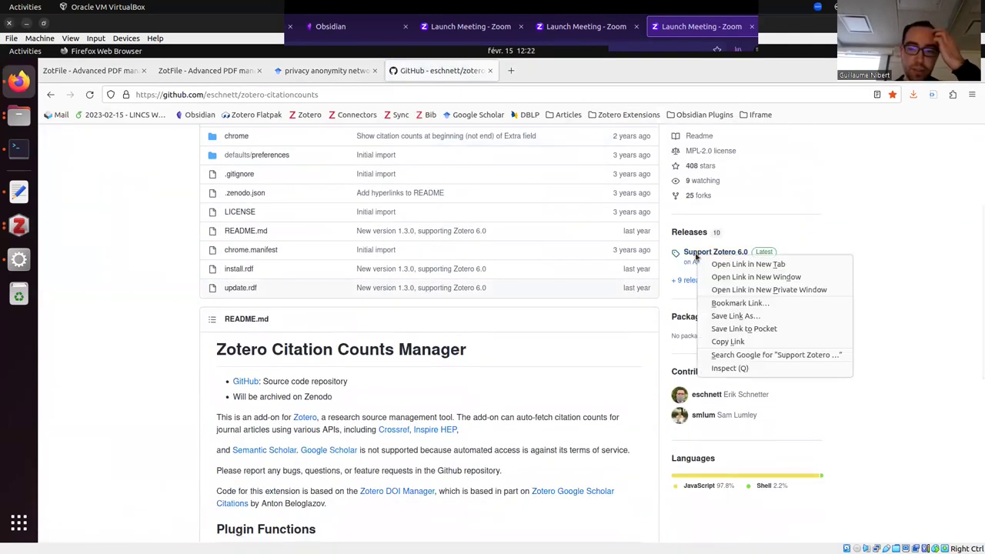
left_click(706, 263)
left_click(521, 70)
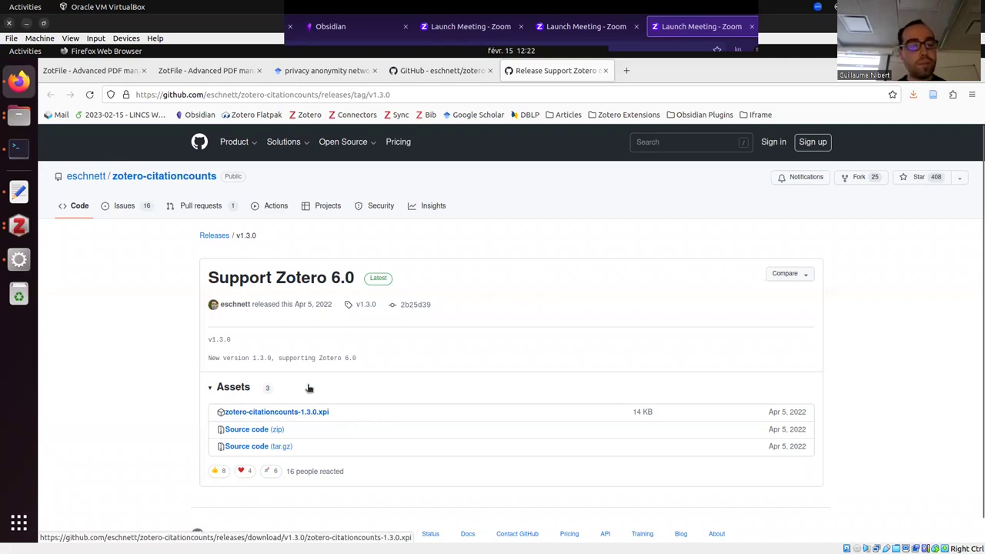
right_click(281, 416)
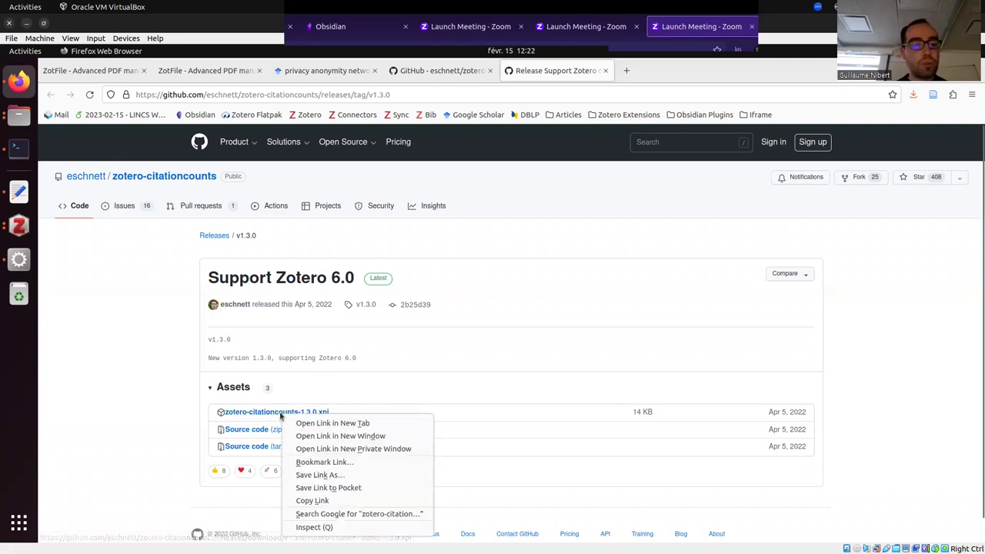
left_click(348, 476)
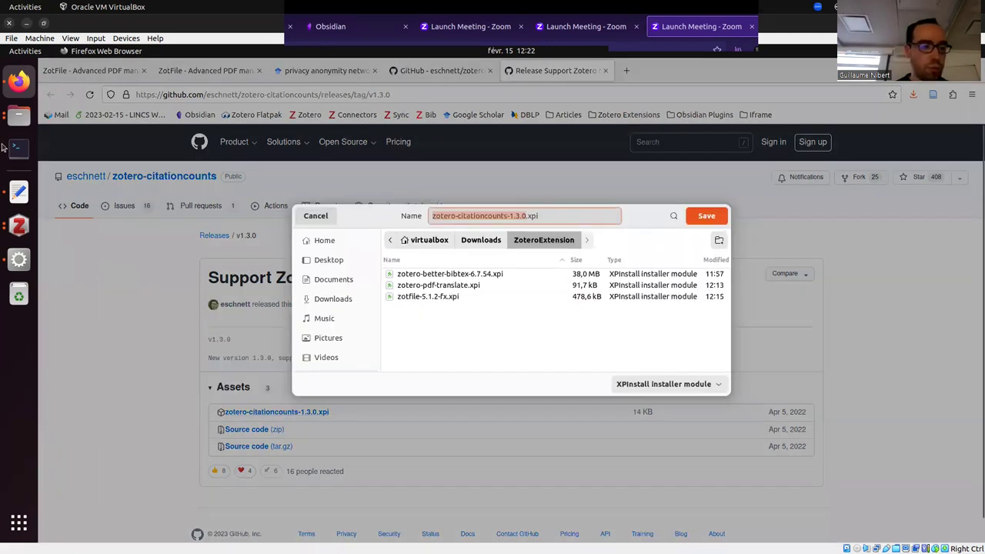
Step: Switch to the presentation, advance to the Zotero Citation Counts Manager slide to review it, and return to the virtual machine
left_click(767, 529)
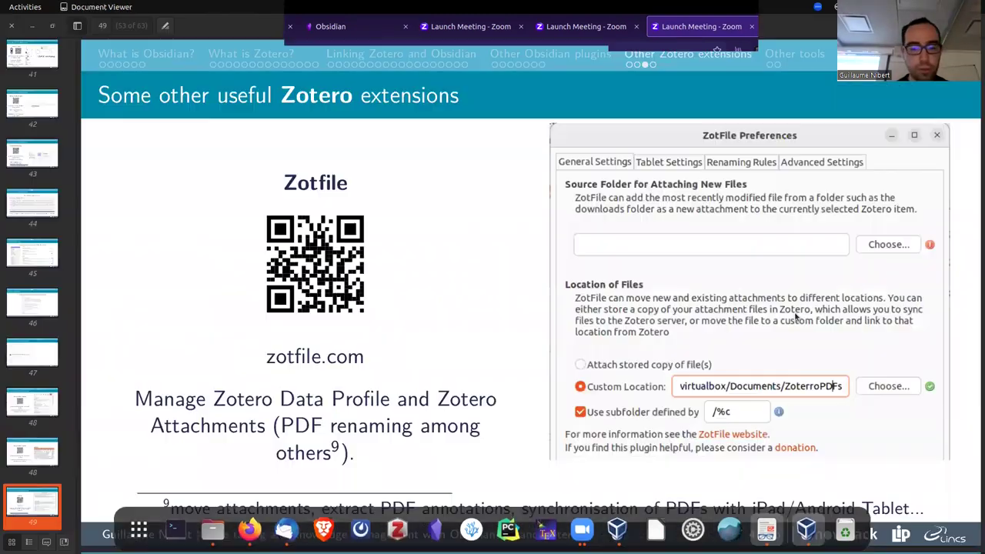
key("Page_Down")
key("Page_Down")
key("Page_Down")
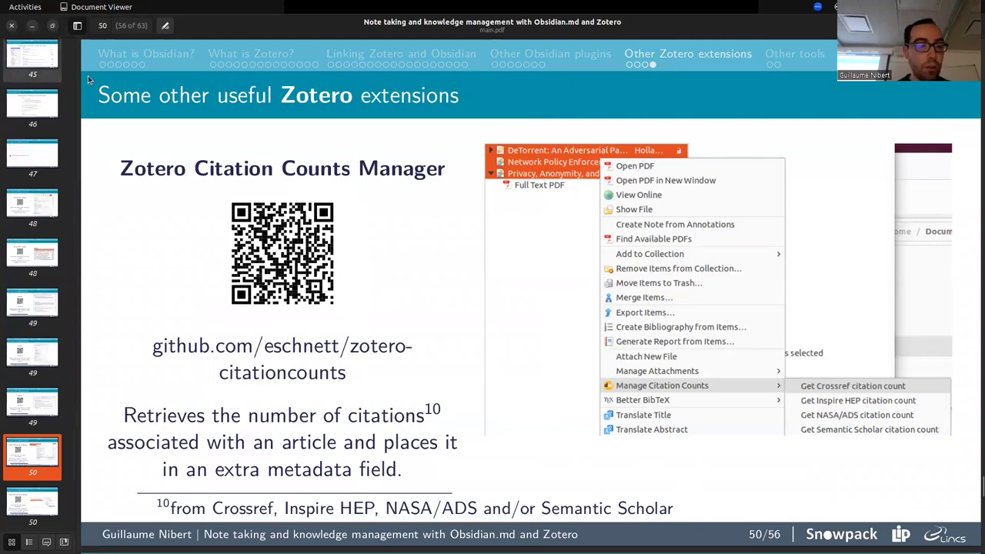
left_click(33, 25)
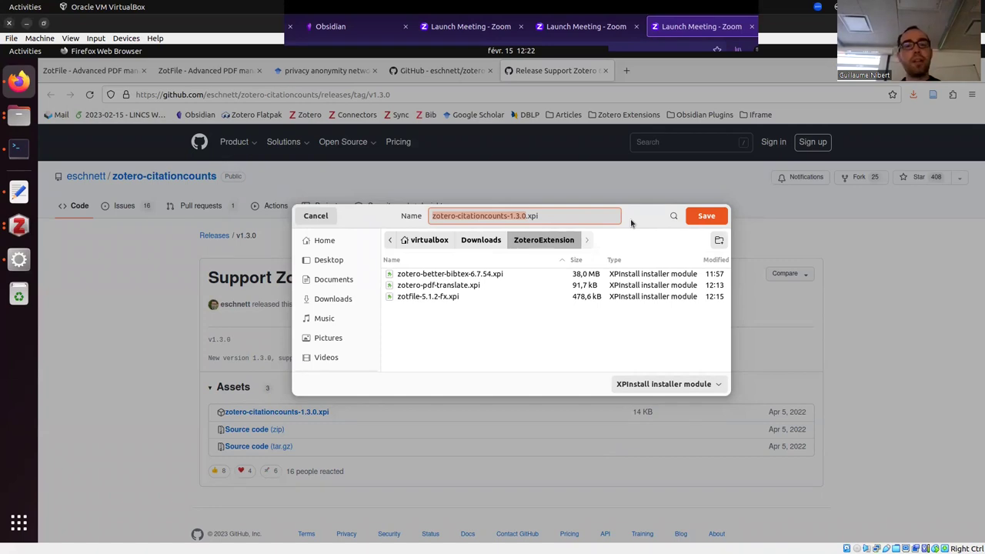
Step: Save zotero-citationcounts-1.3.0.xpi in the Downloads/ZoteroExtension folder and check the browser's recent downloads
left_click(568, 218)
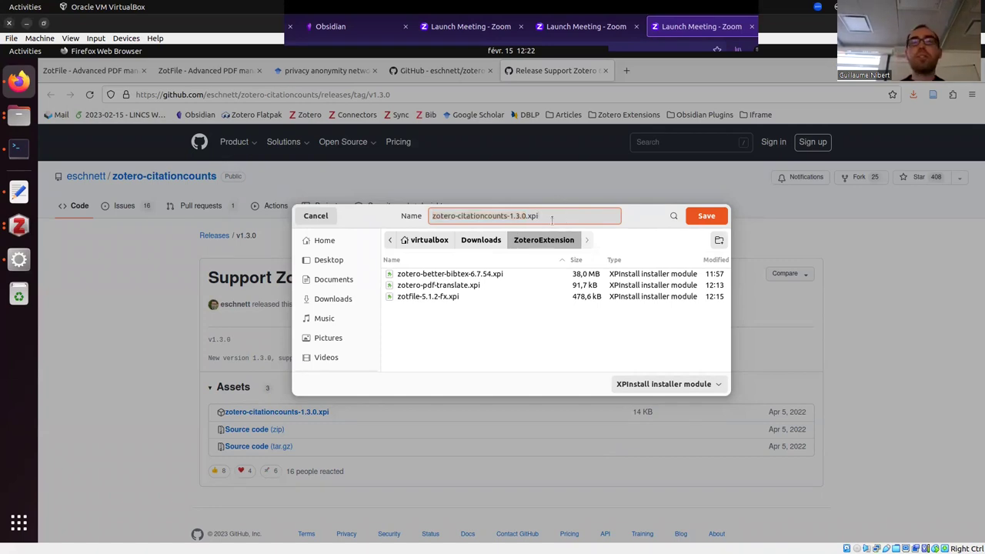
left_click(702, 215)
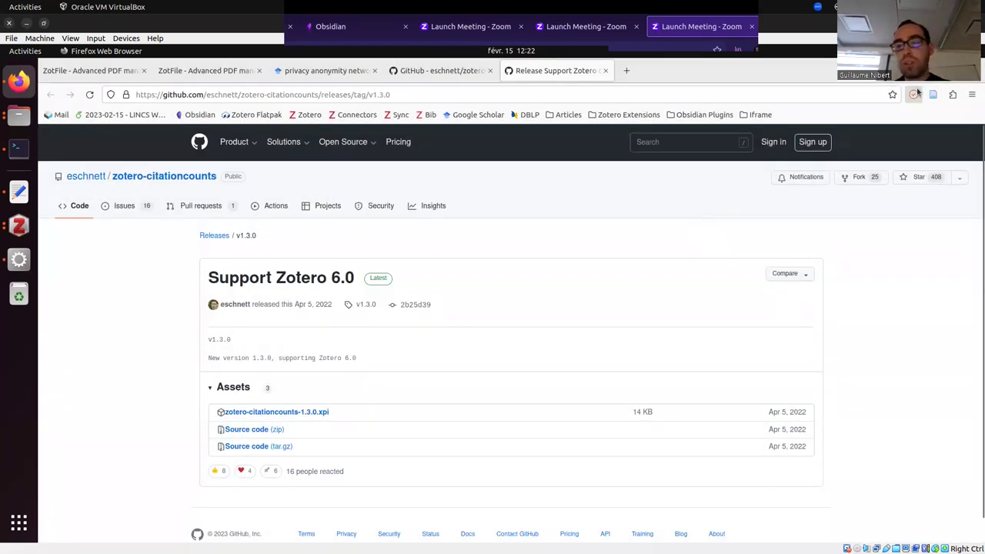
left_click(913, 94)
mouse_move(600, 539)
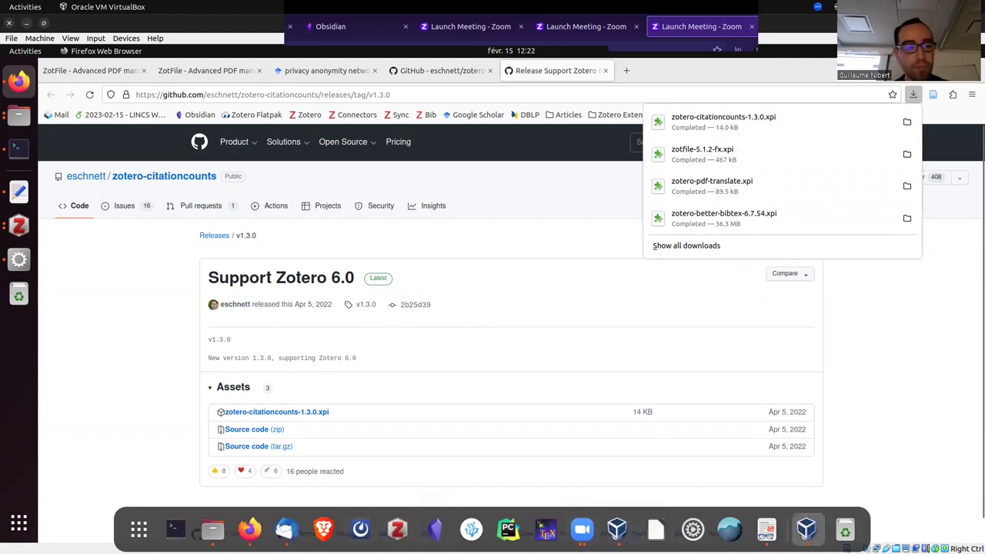
Step: Switch to Zotero and open the Add-ons Manager
left_click(19, 226)
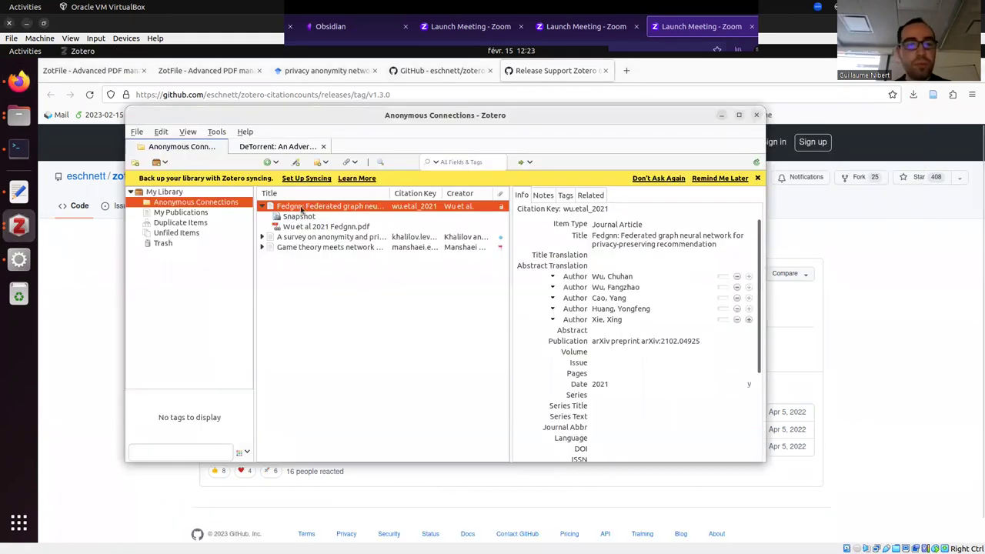
left_click(216, 132)
mouse_move(244, 132)
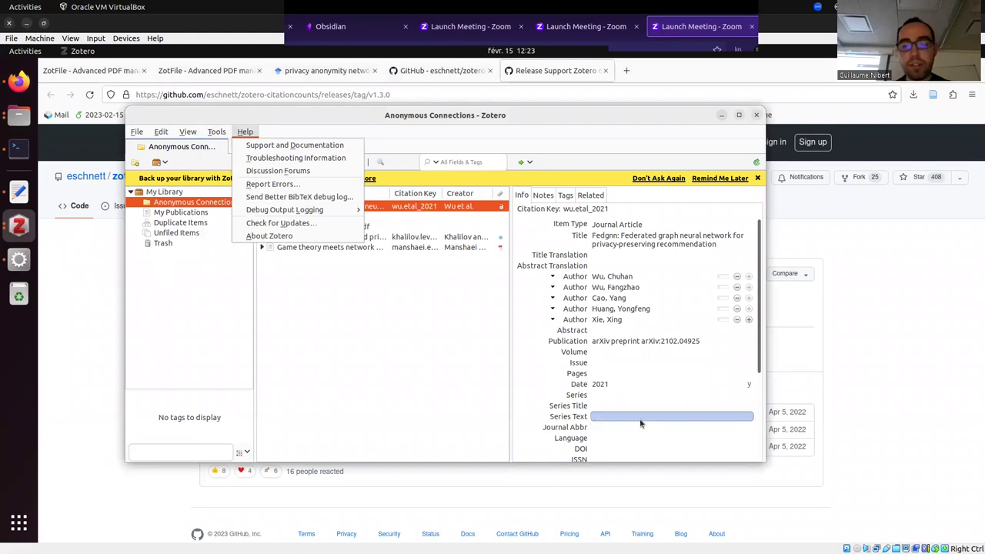
left_click(391, 352)
scroll(620, 347, "down", 3)
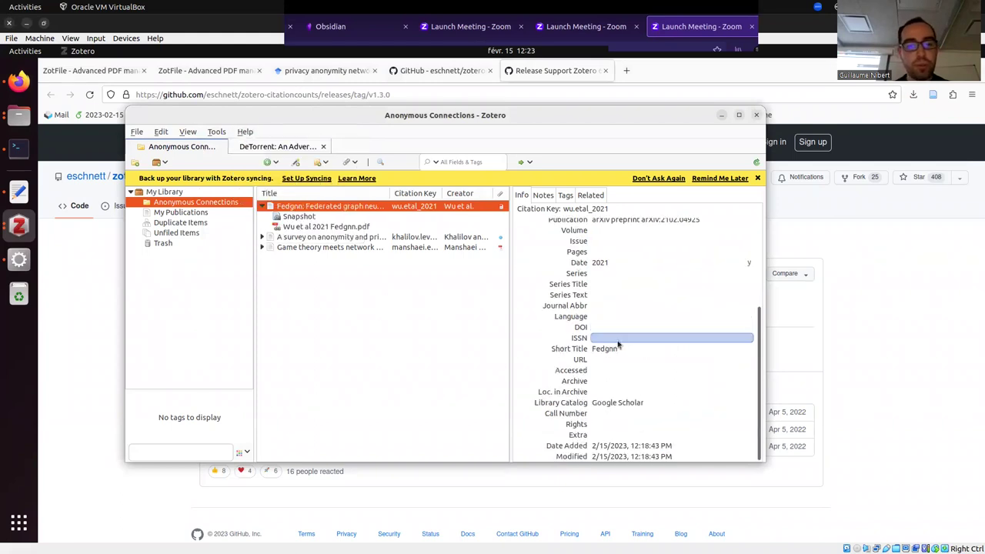
left_click(223, 133)
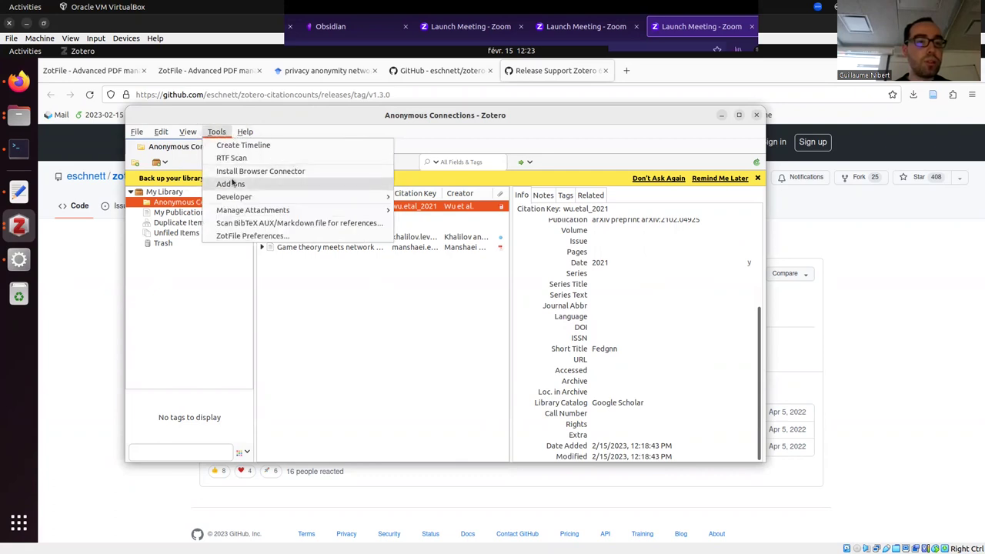
left_click(233, 184)
Step: Install the add-on from zotero-citationcounts-1.3.0.xpi in Downloads/ZoteroExtension and restart Zotero
left_click(727, 171)
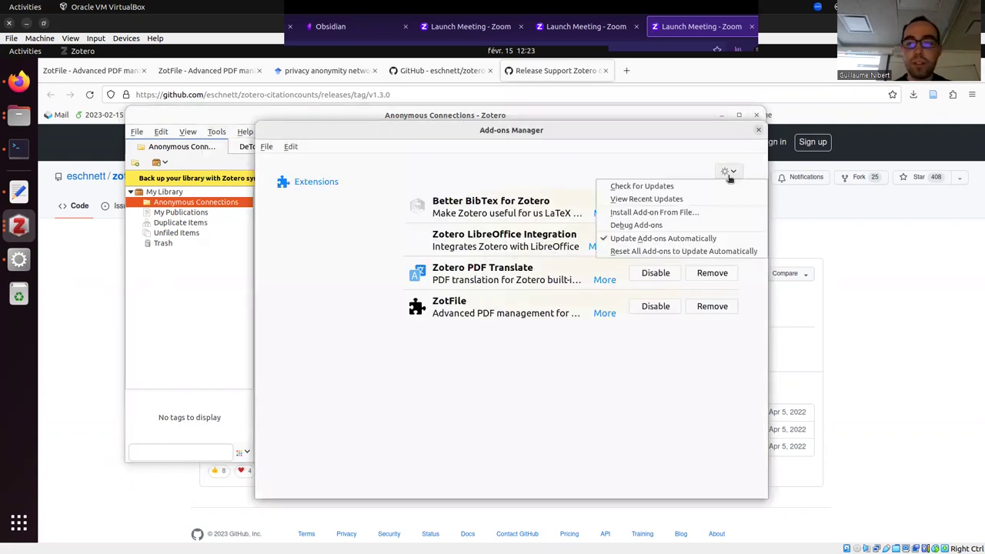
left_click(696, 213)
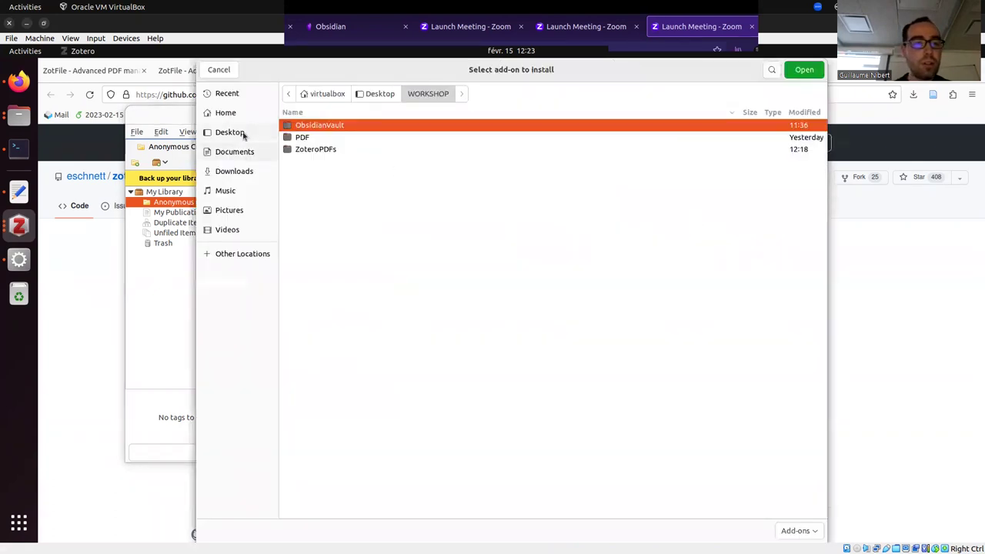
left_click(242, 170)
double_click(343, 141)
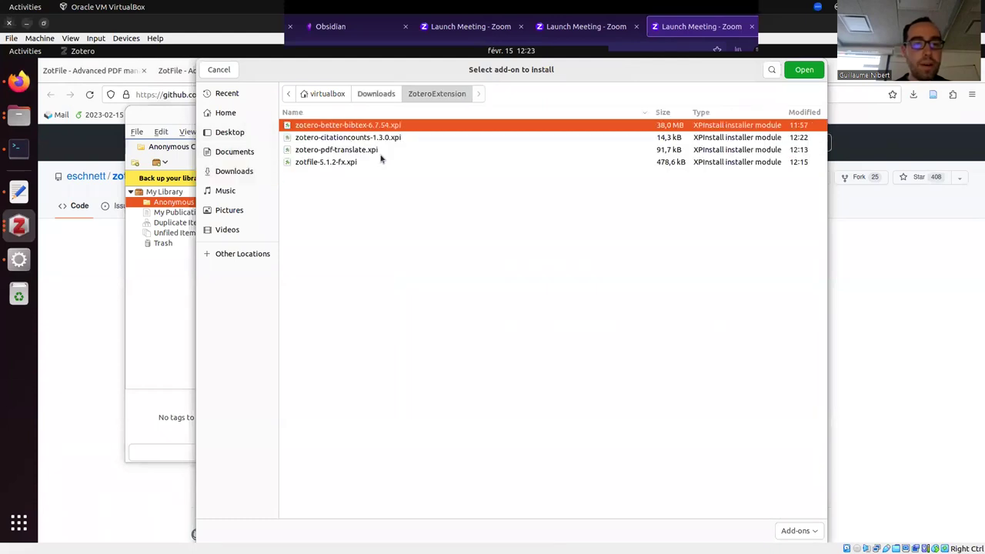
left_click(418, 137)
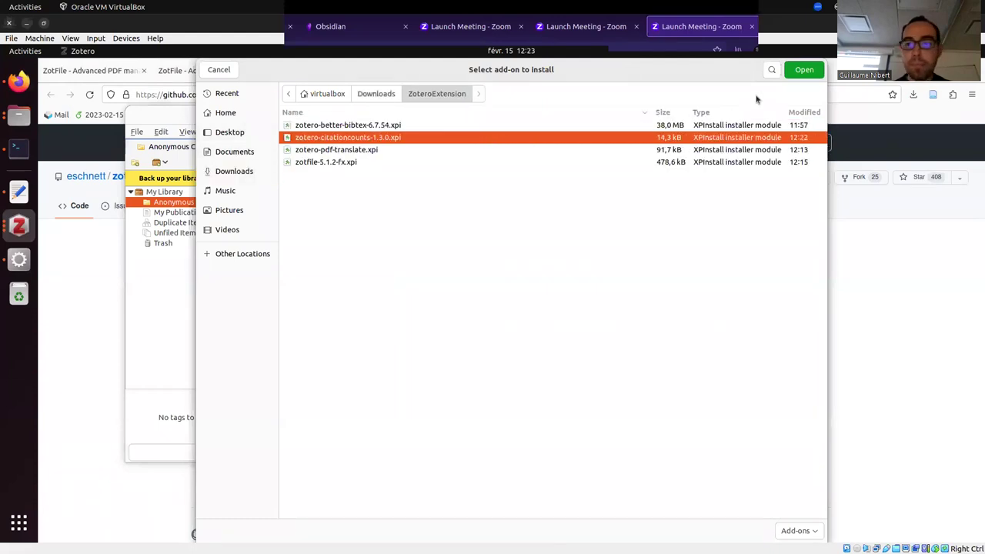
left_click(804, 70)
left_click(650, 407)
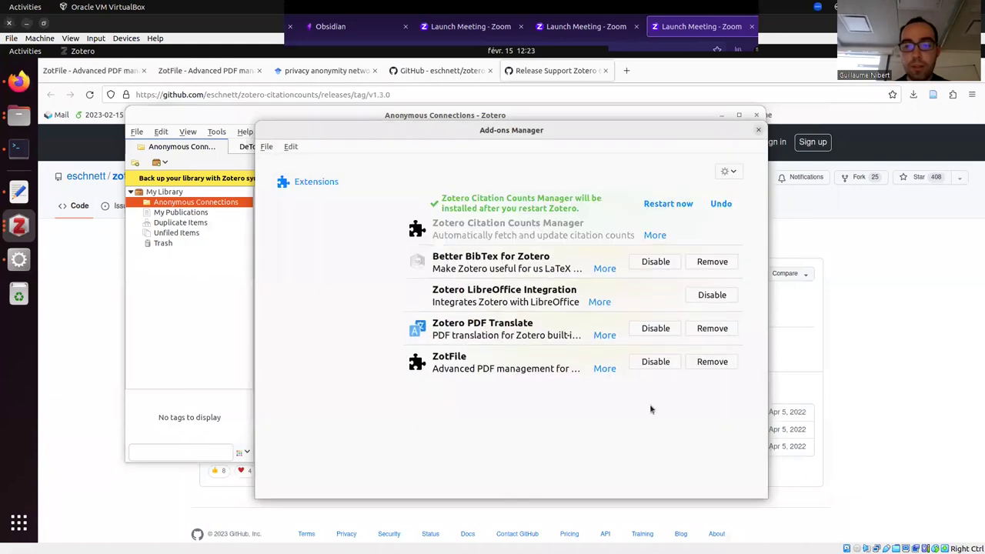
left_click(666, 204)
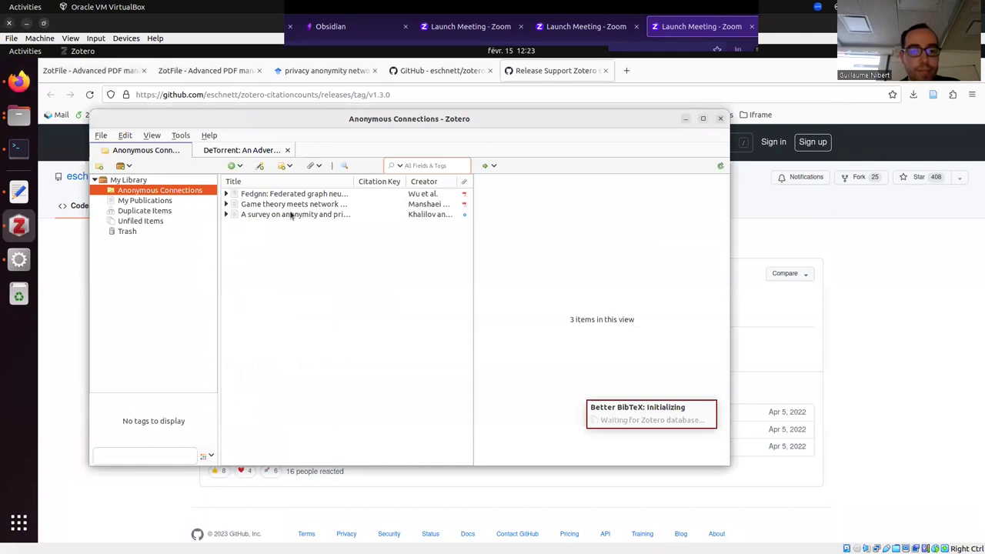
Step: Request the Crossref citation count for the "Game theory meets network security and privacy" item
left_click(267, 205)
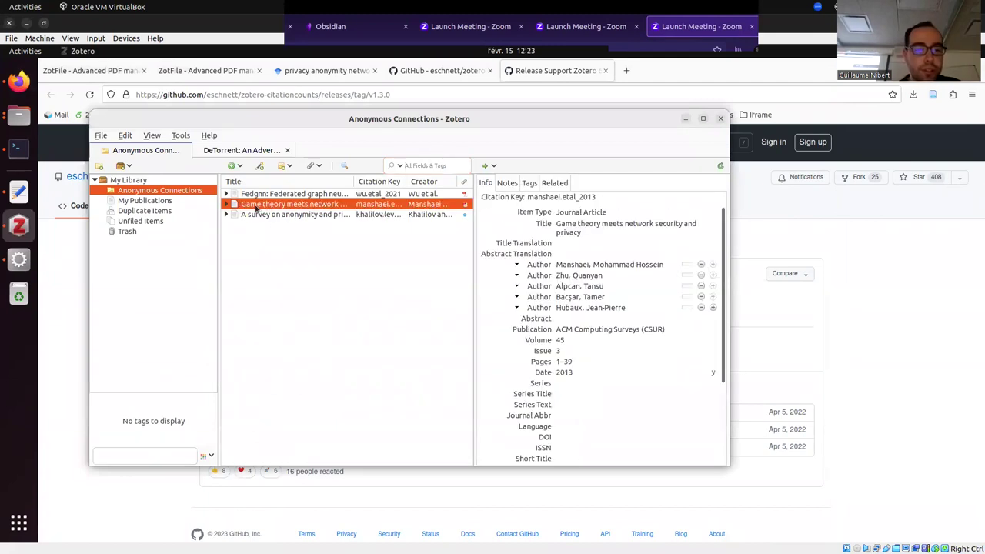
right_click(256, 208)
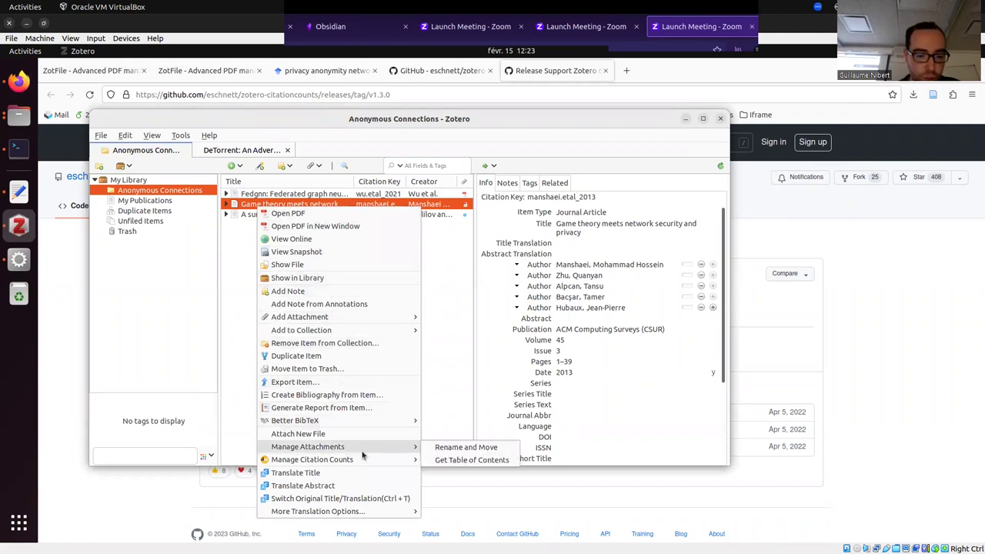
mouse_move(362, 461)
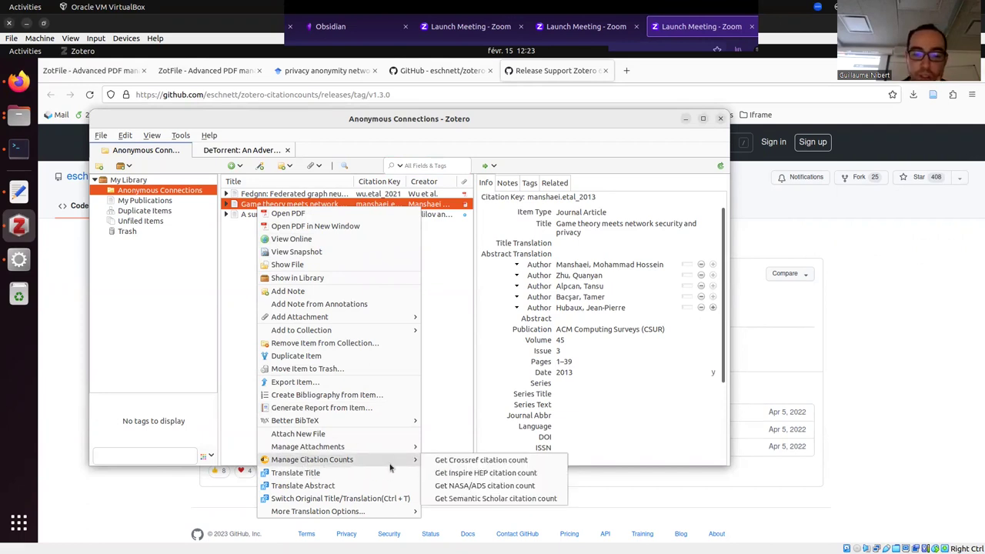
left_click(437, 464)
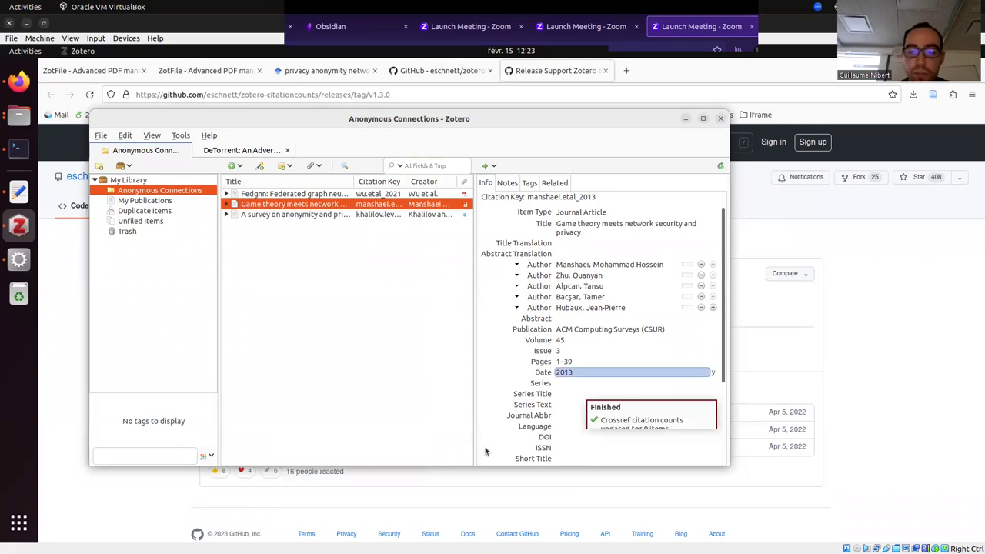
Step: Examine the info fields of the "Game theory meets network security and privacy" item for a citation count
scroll(631, 330, "down", 3)
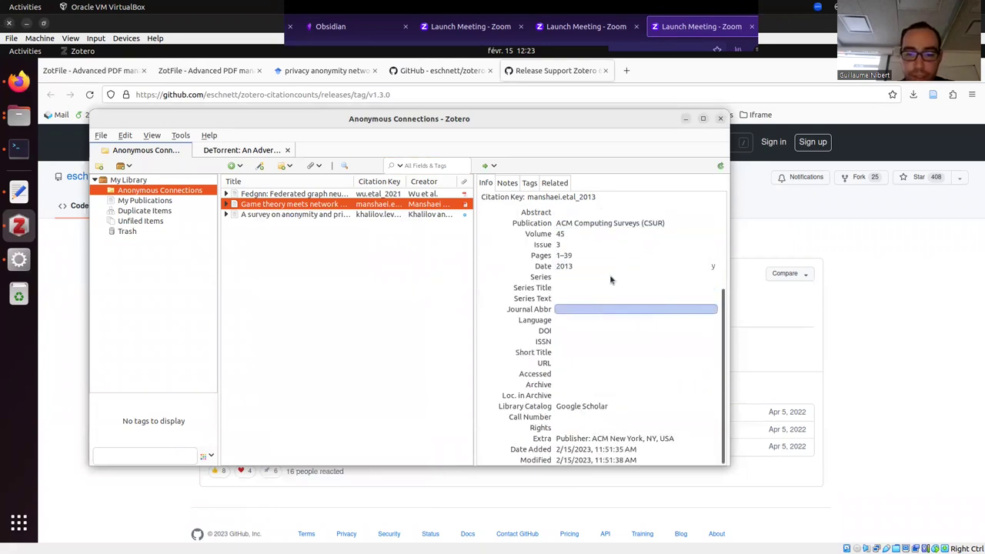
scroll(608, 300, "up", 2)
scroll(594, 321, "down", 2)
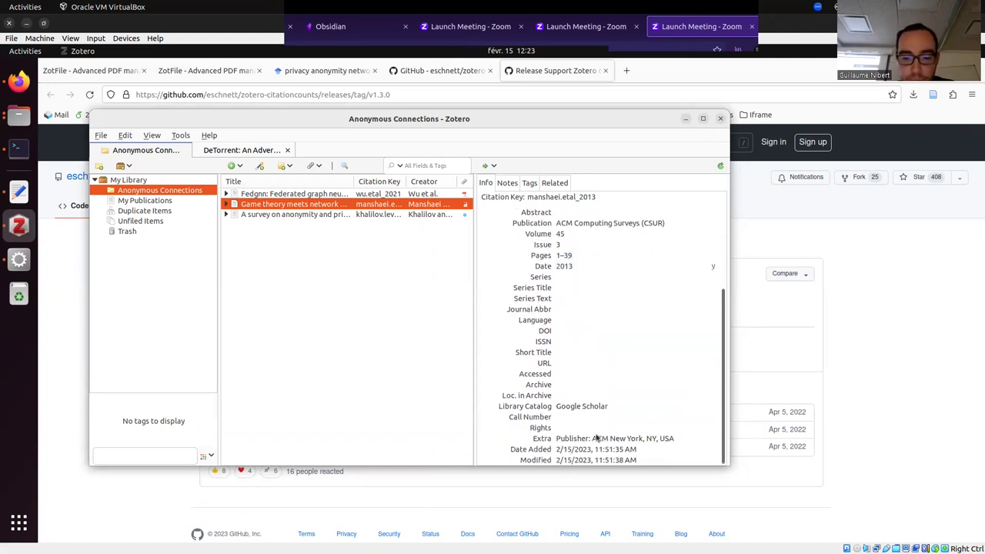
scroll(627, 424, "up", 3)
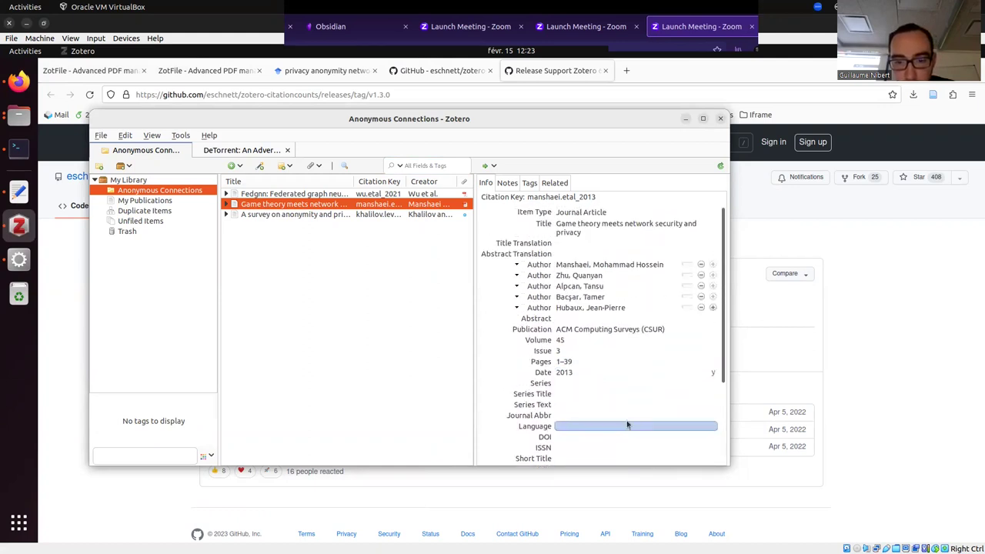
scroll(623, 420, "down", 3)
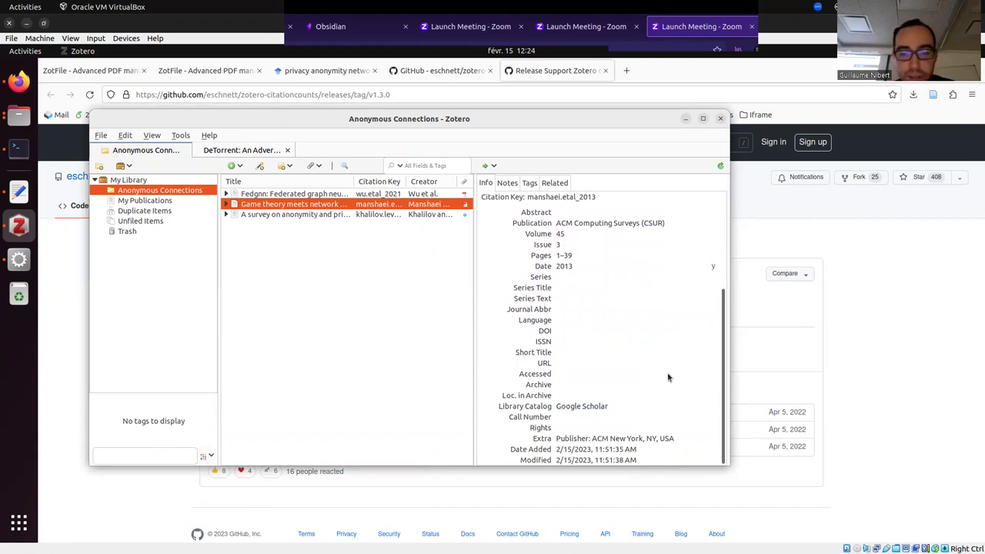
scroll(653, 377, "up", 3)
scroll(641, 375, "down", 3)
scroll(631, 369, "up", 3)
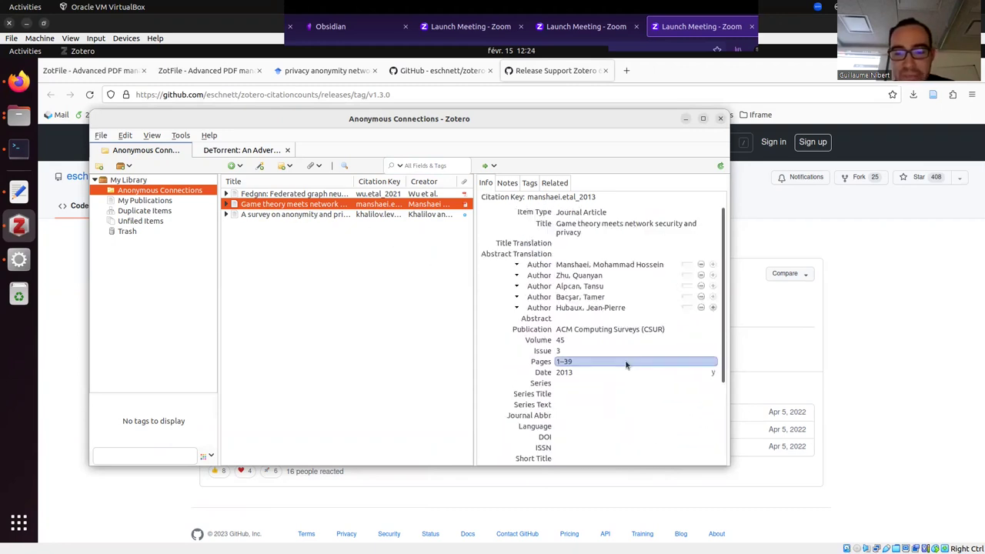
Step: Request the Inspire HEP citation count for the Fedgnn item, enlarge the Zotero window and check the item's info fields
right_click(274, 195)
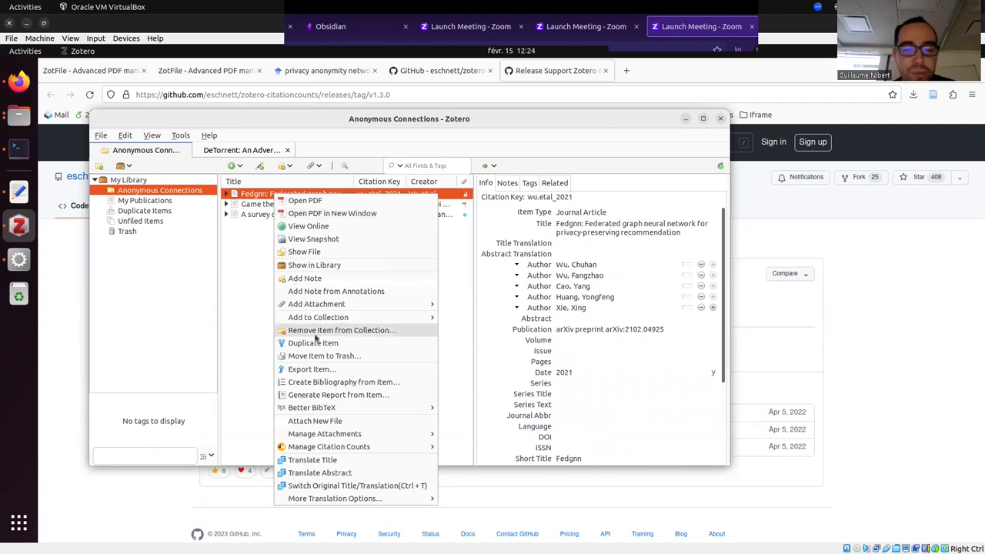
mouse_move(385, 446)
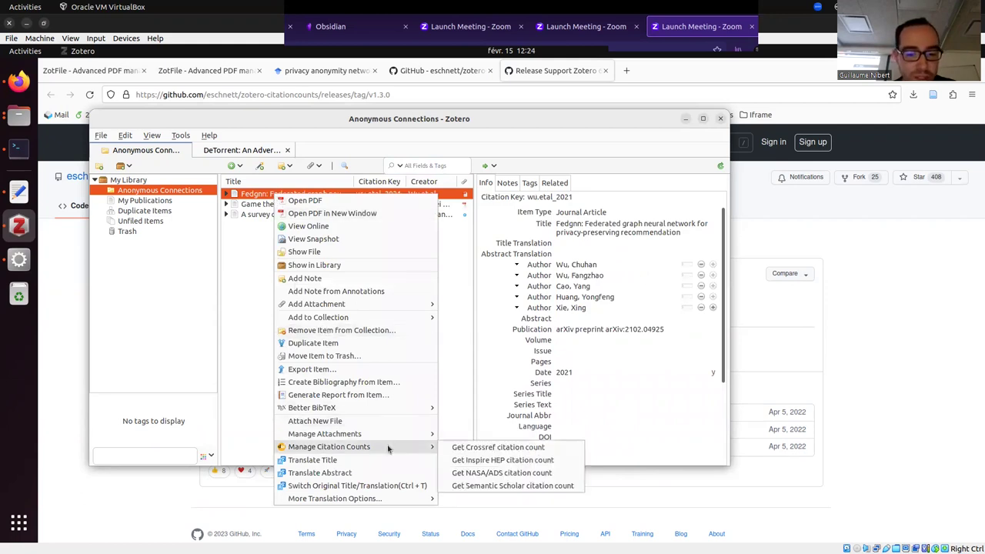
left_click(478, 461)
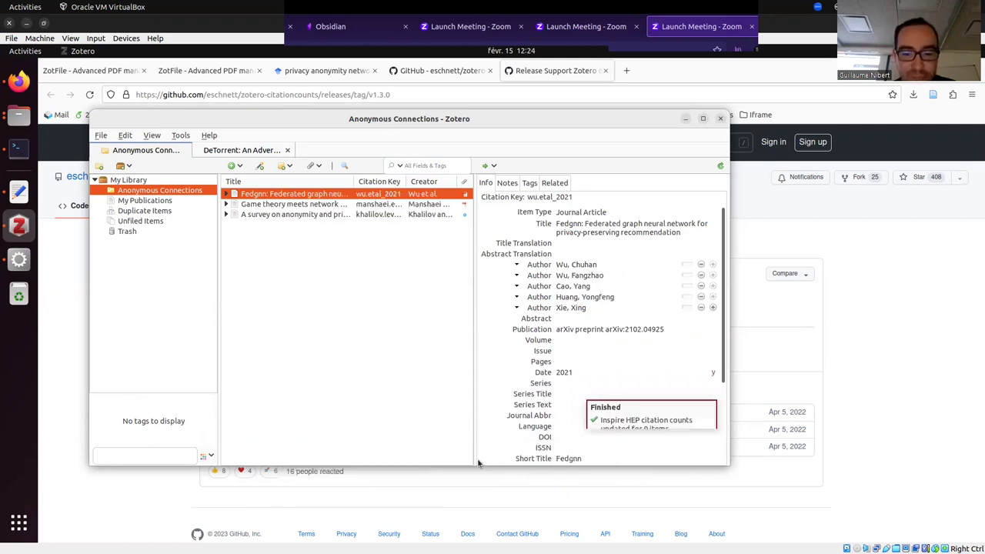
scroll(664, 315, "down", 3)
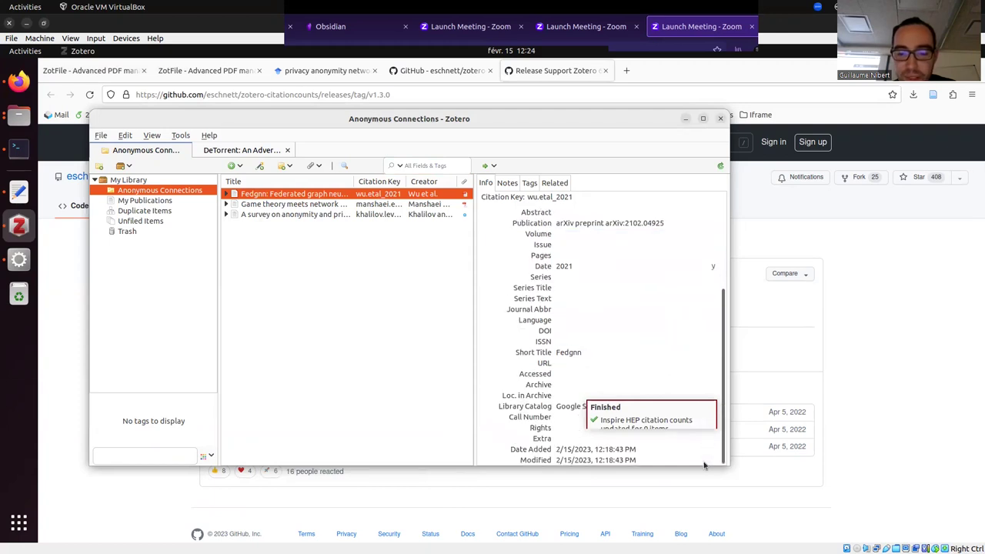
left_click_drag(727, 465, 819, 504)
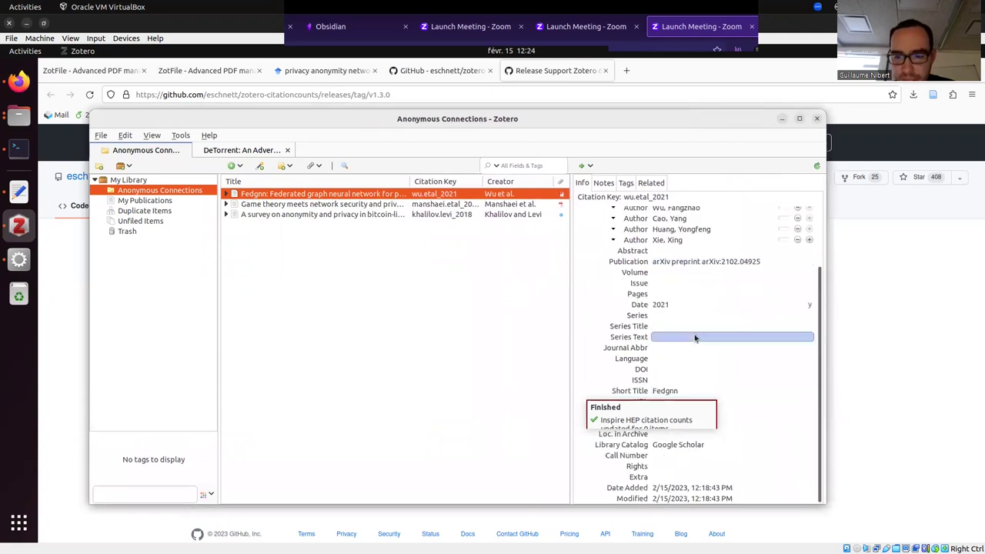
scroll(742, 316, "up", 2)
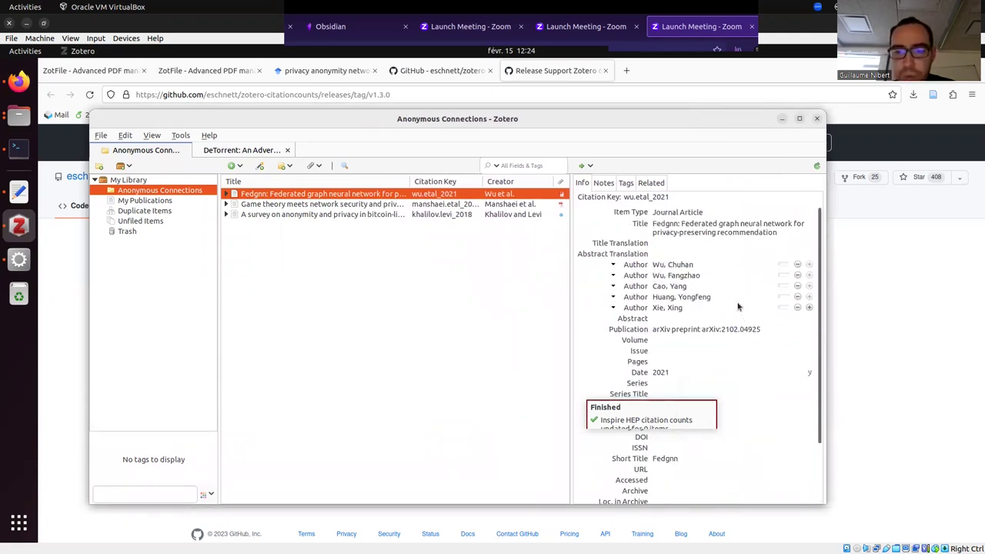
Step: Review the Citation Counts Manager Preferences, close them, and recheck the Fedgnn item's info fields
left_click(179, 136)
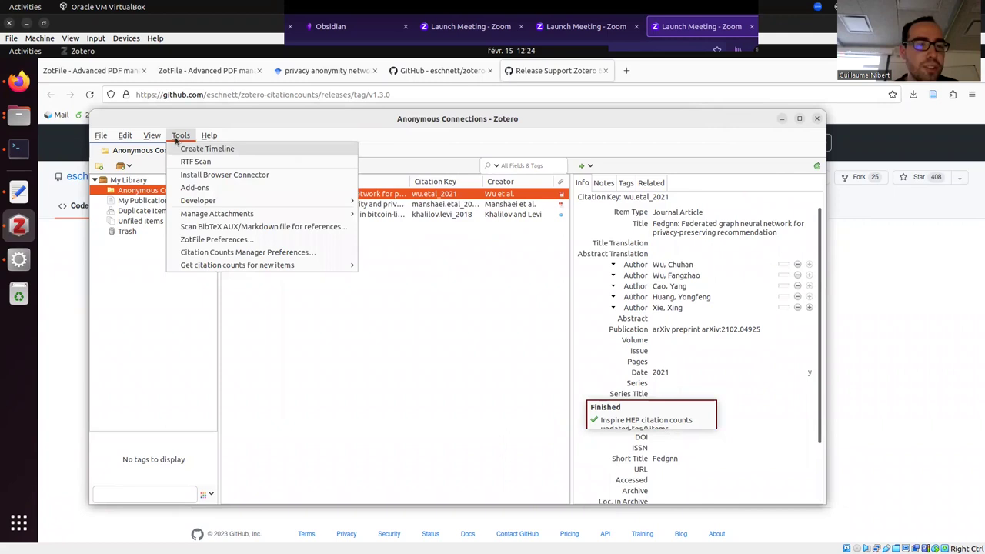
left_click(235, 252)
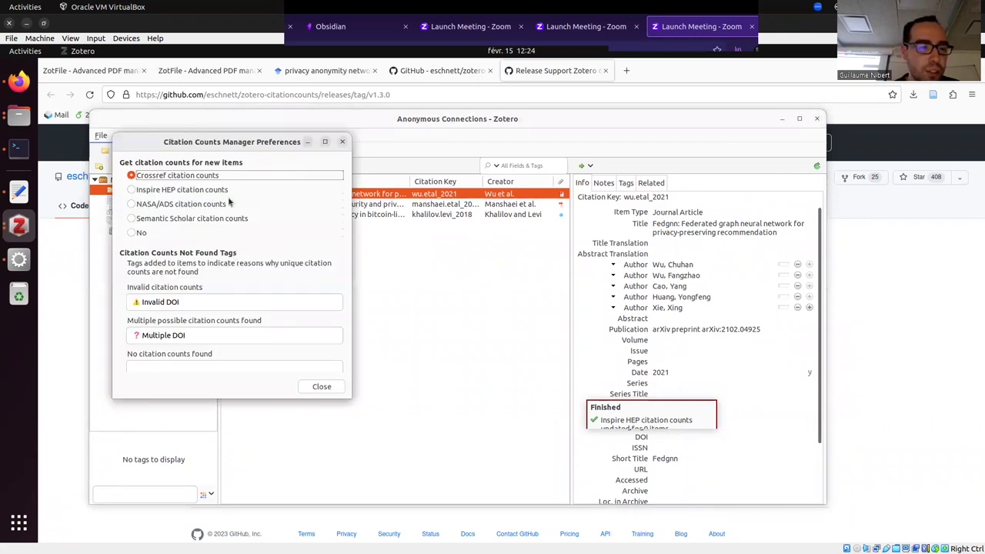
left_click(321, 387)
scroll(731, 339, "down", 3)
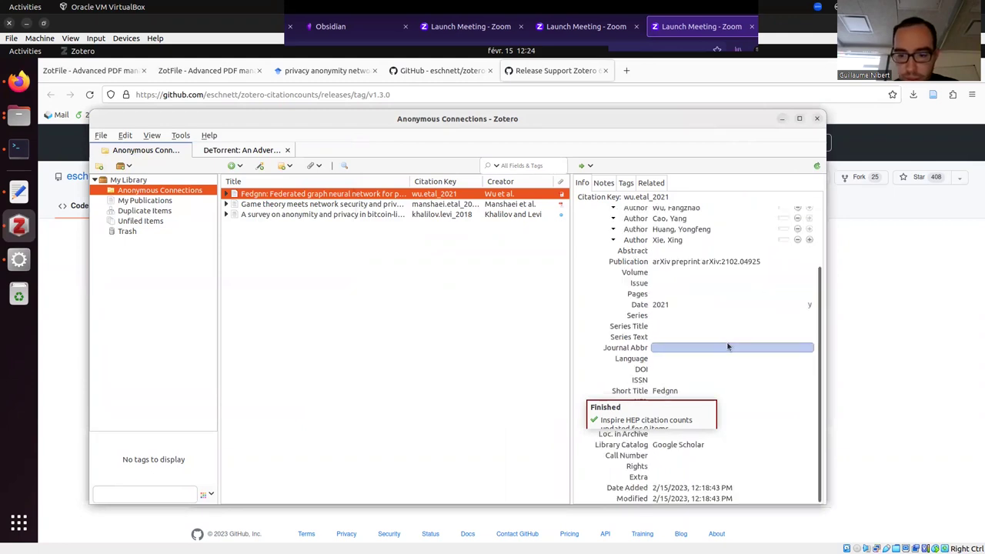
Step: Request the Crossref citation count for the "A survey on anonymity and privacy in bitcoin-like digital cash systems" item and check its info fields
left_click(433, 216)
right_click(433, 218)
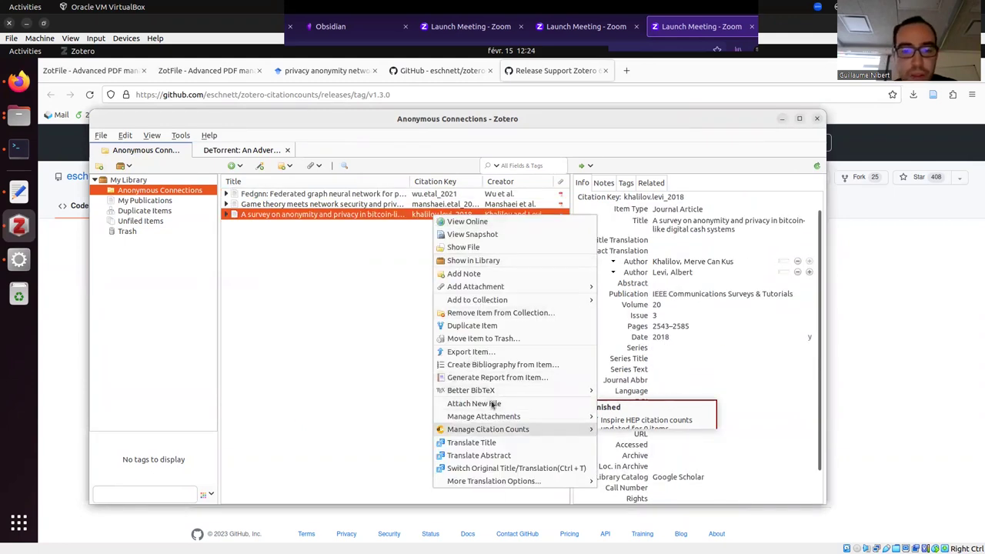
mouse_move(506, 436)
left_click(656, 429)
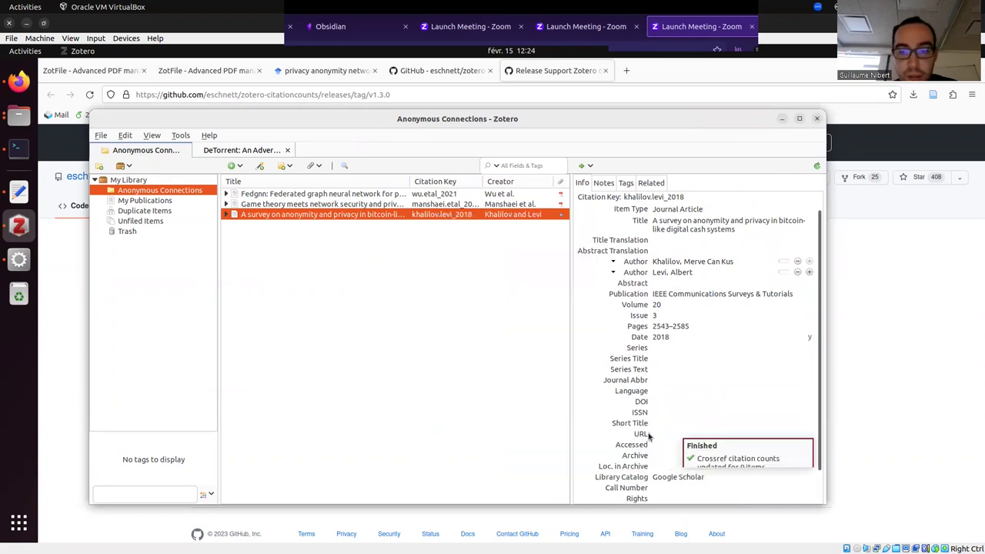
scroll(712, 382, "down", 1)
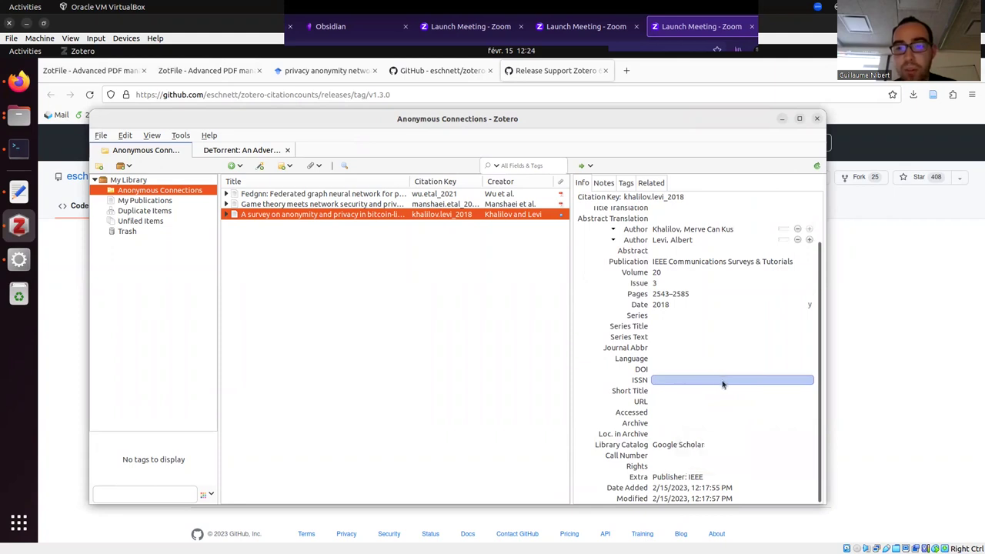
scroll(732, 384, "up", 1)
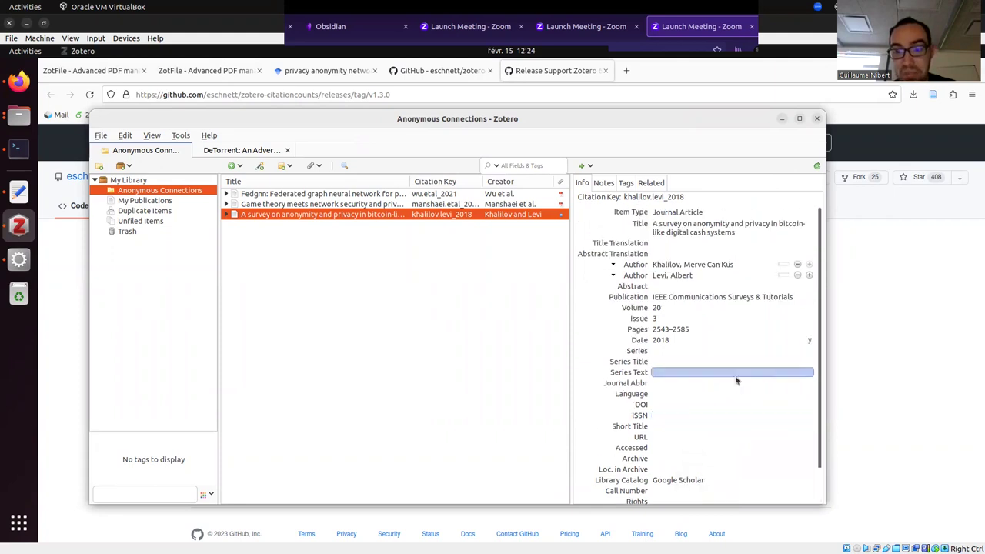
Step: Consult the Citation Counts Manager slide, return to Zotero and request the Semantic Scholar citation count for the "A survey on anonymity and privacy" item
scroll(736, 380, "down", 1)
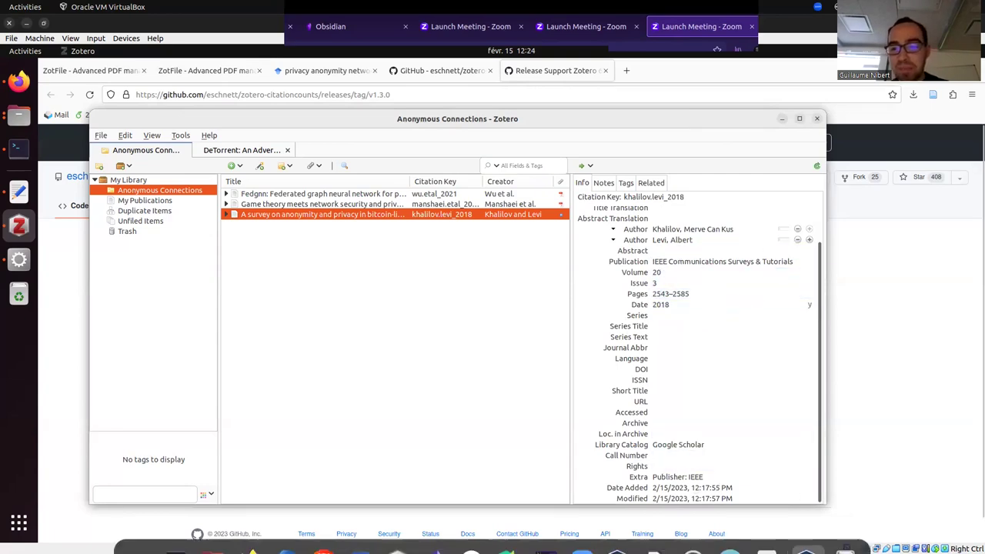
left_click(753, 536)
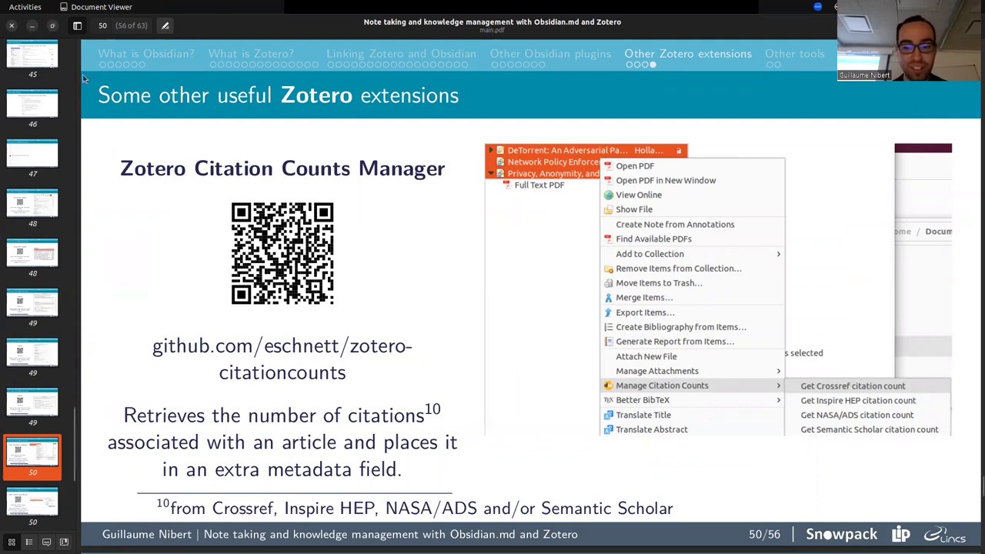
left_click(32, 26)
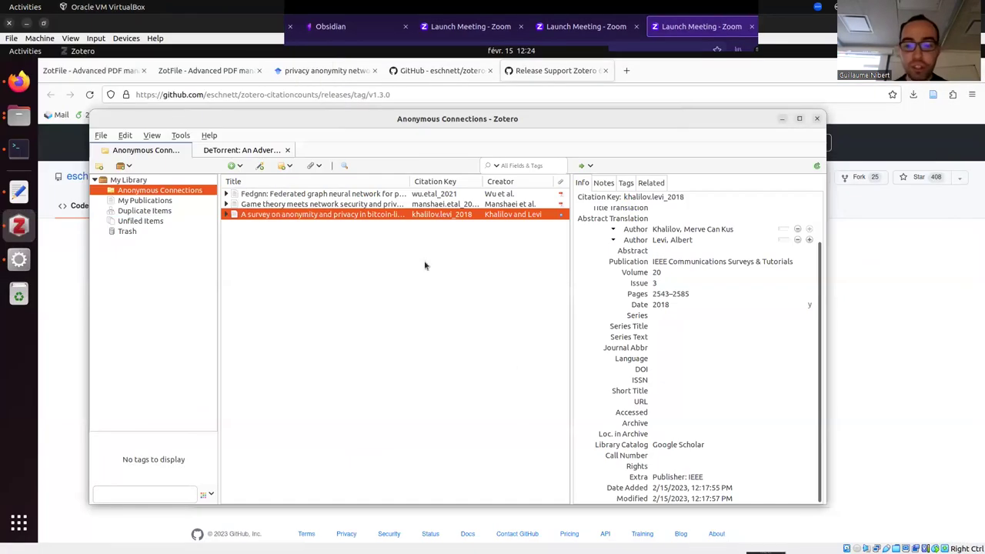
scroll(720, 378, "down", 1)
right_click(333, 217)
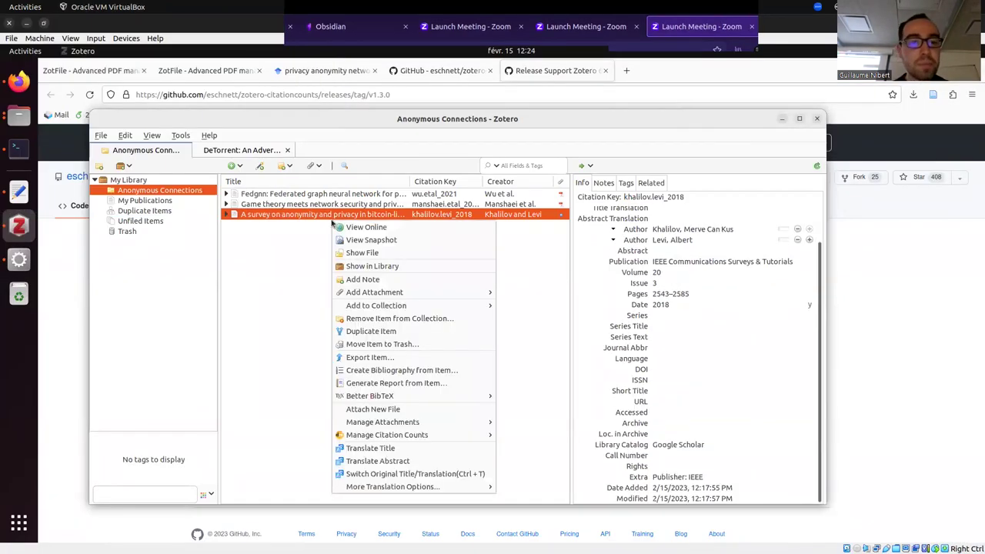
mouse_move(410, 436)
left_click(605, 474)
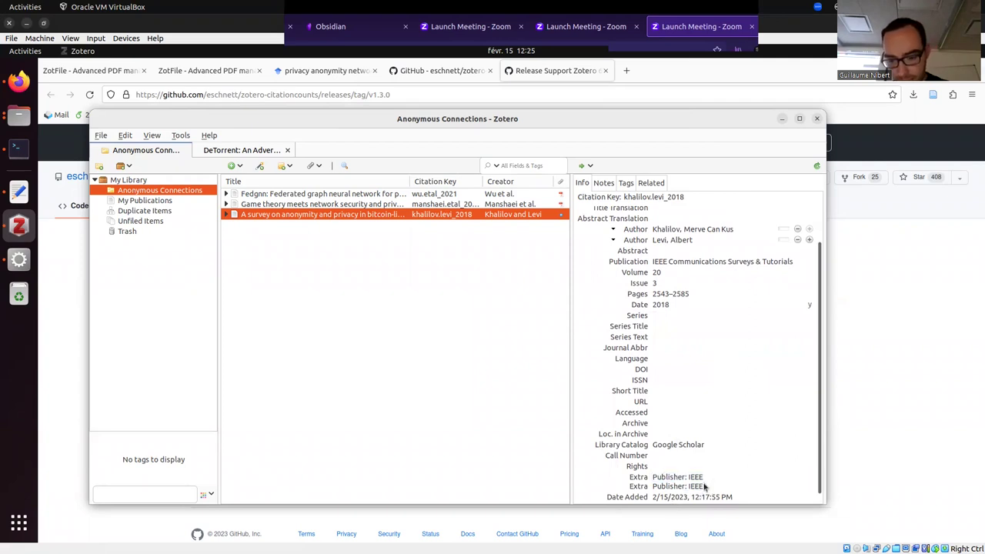
Step: Inspect the Extra field of the "A survey on anonymity and privacy" item for a citation count and leave editing without changes
left_click(698, 477)
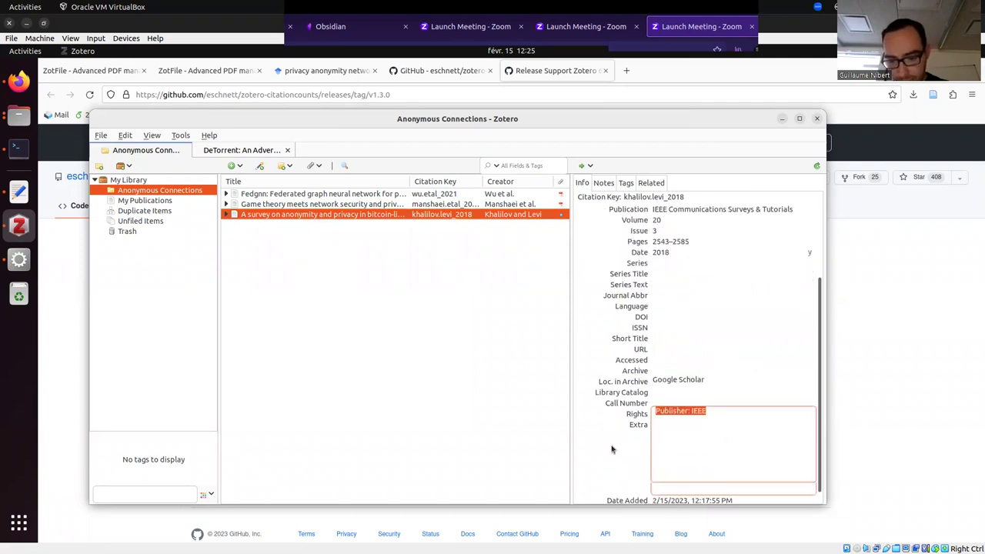
scroll(613, 450, "up", 2)
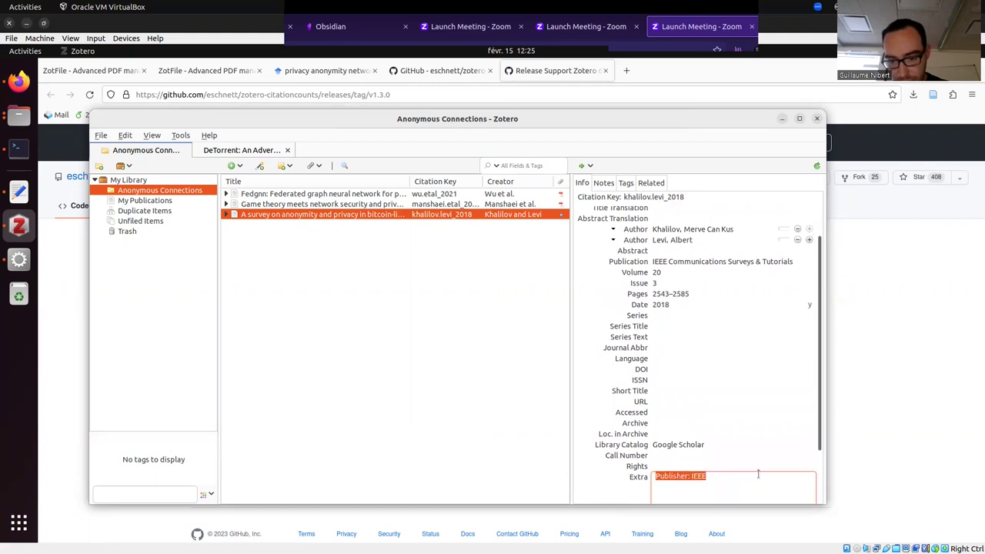
left_click(759, 458)
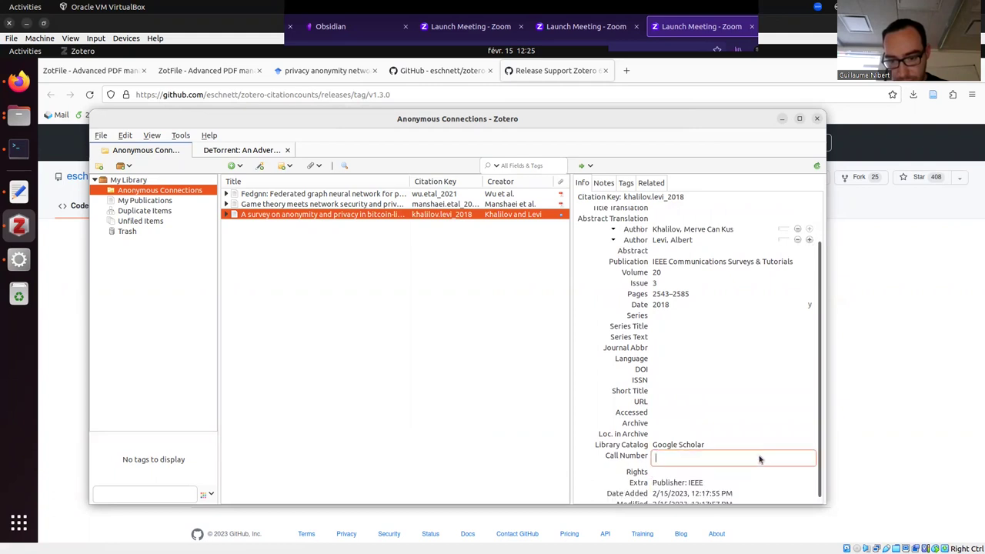
left_click(611, 462)
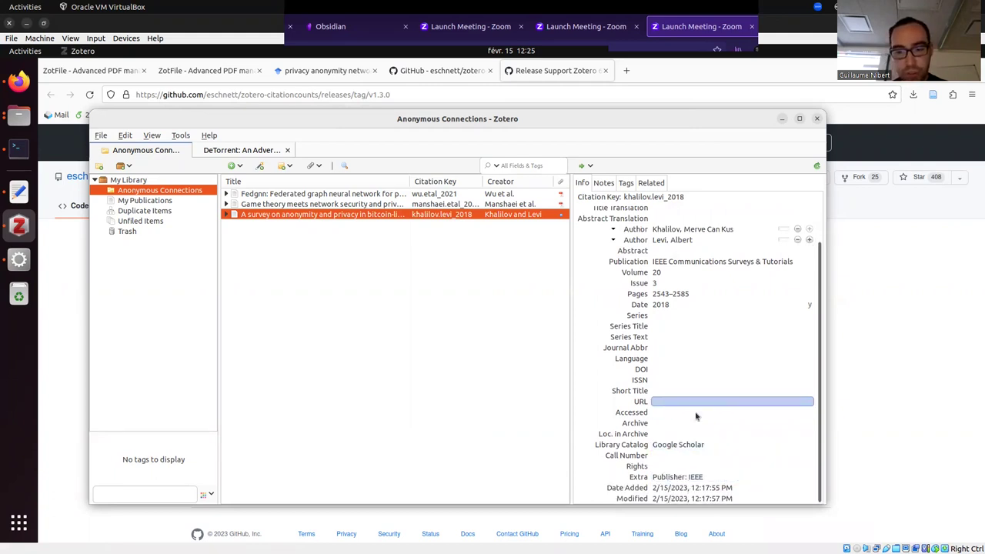
Step: Switch to the Document Viewer presentation and advance one slide to the example of a citation count in the Extra field
mouse_move(471, 539)
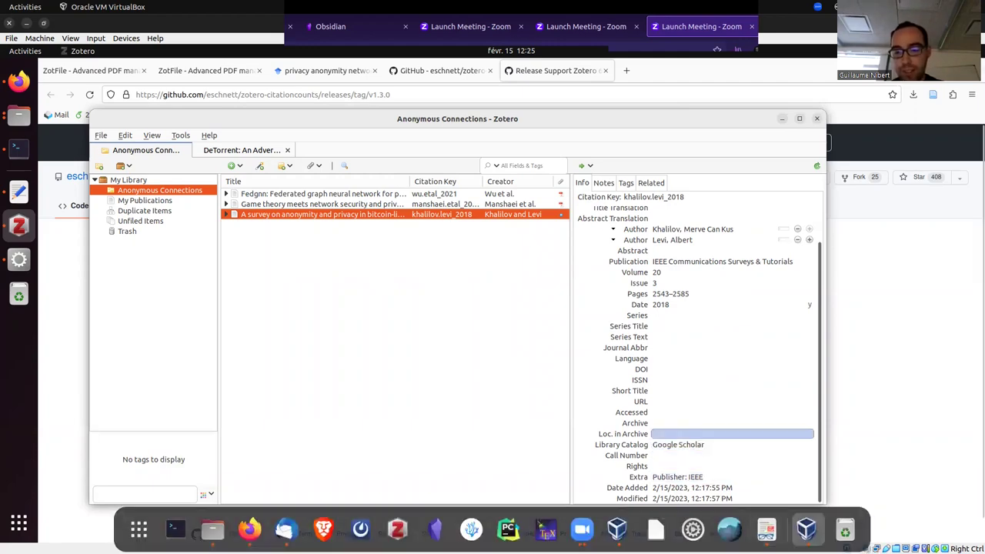
left_click(767, 529)
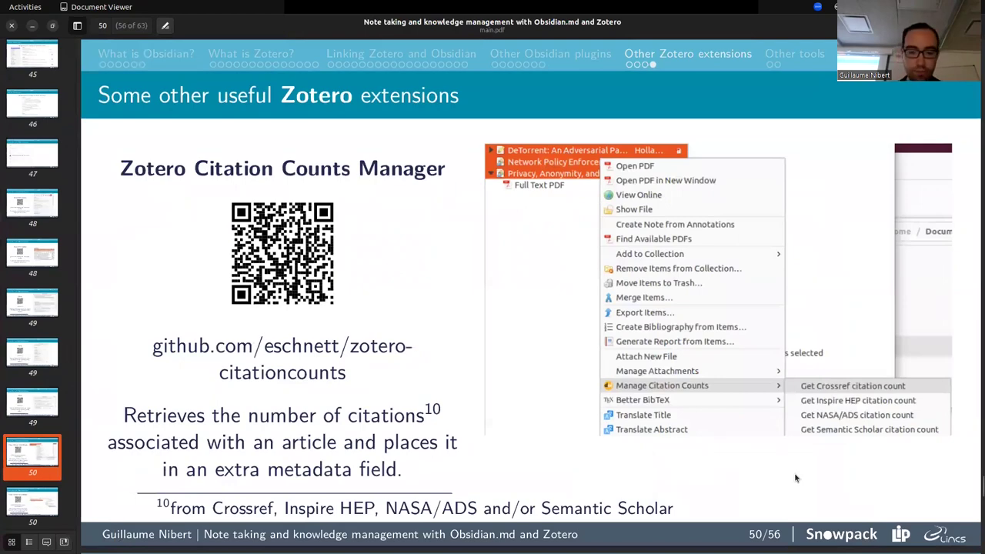
key("Page_Down")
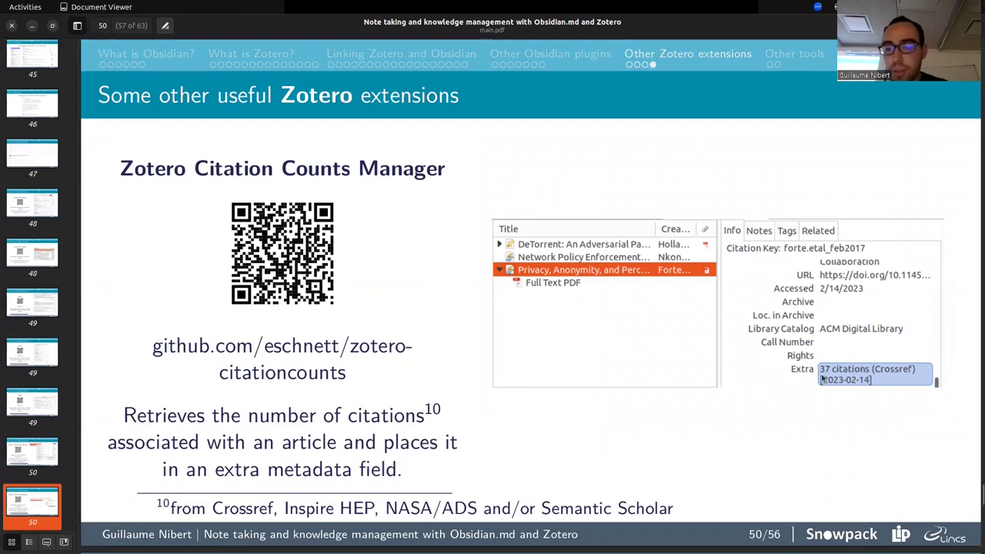
mouse_move(730, 551)
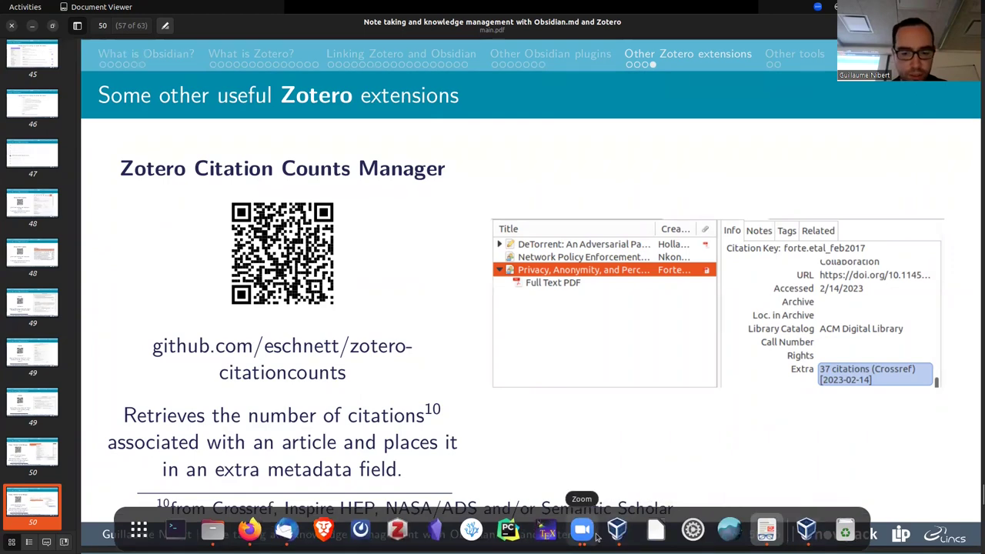
Step: Back in Zotero, get the Crossref citation count for the "Privacy, Anonymity, and Perceived Risk" item in My Library and check its Extra field
left_click(599, 532)
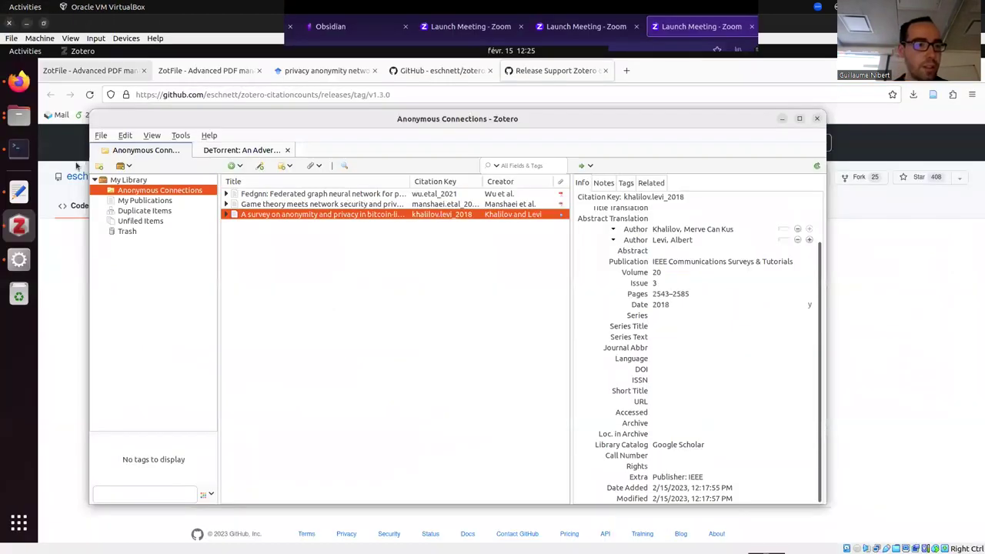
left_click(130, 180)
left_click(266, 244)
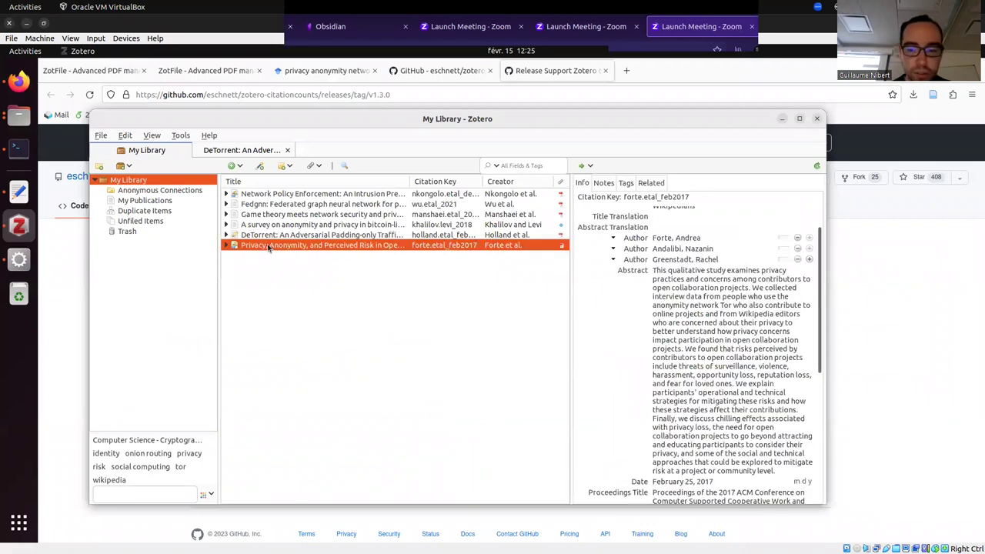
right_click(267, 245)
mouse_move(362, 461)
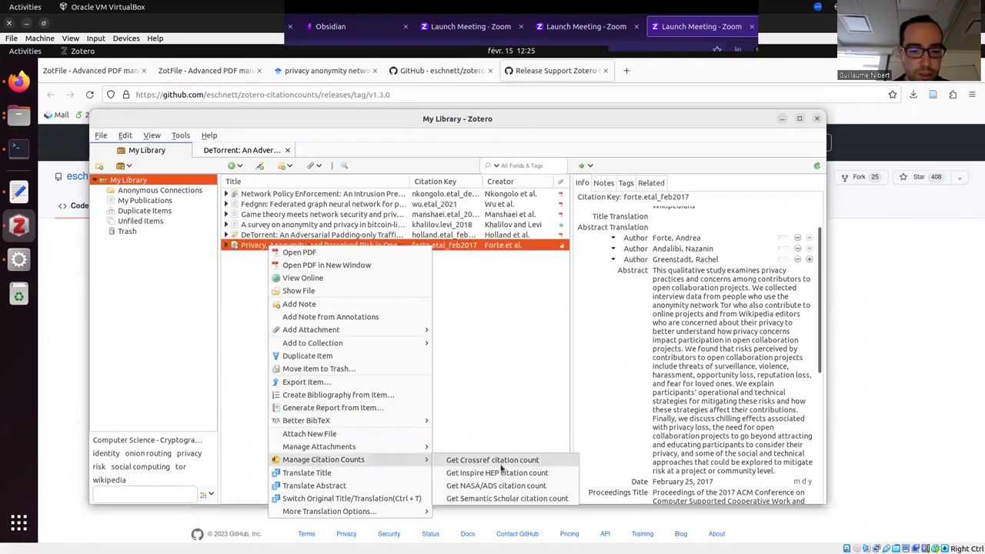
left_click(477, 459)
scroll(634, 448, "down", 5)
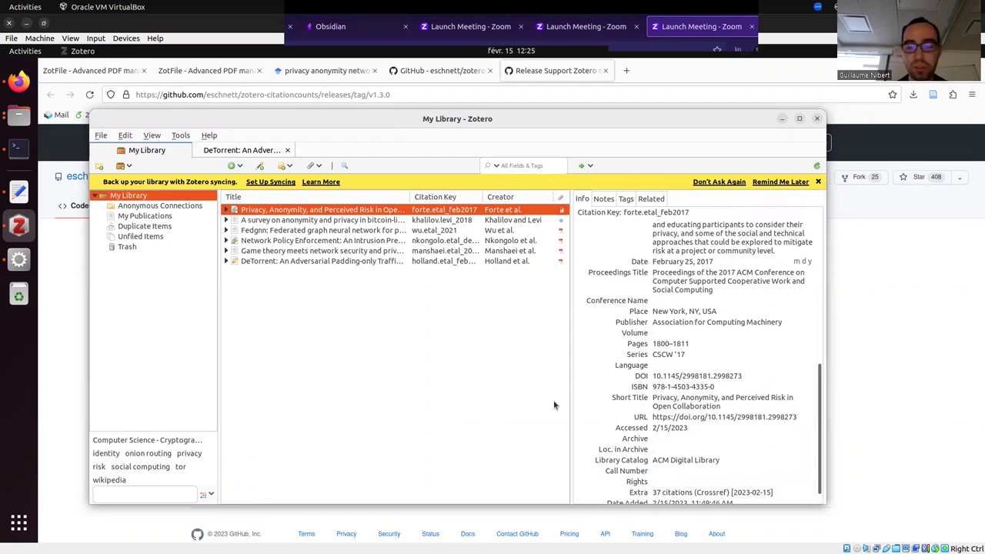
mouse_move(435, 551)
scroll(725, 431, "down", 1)
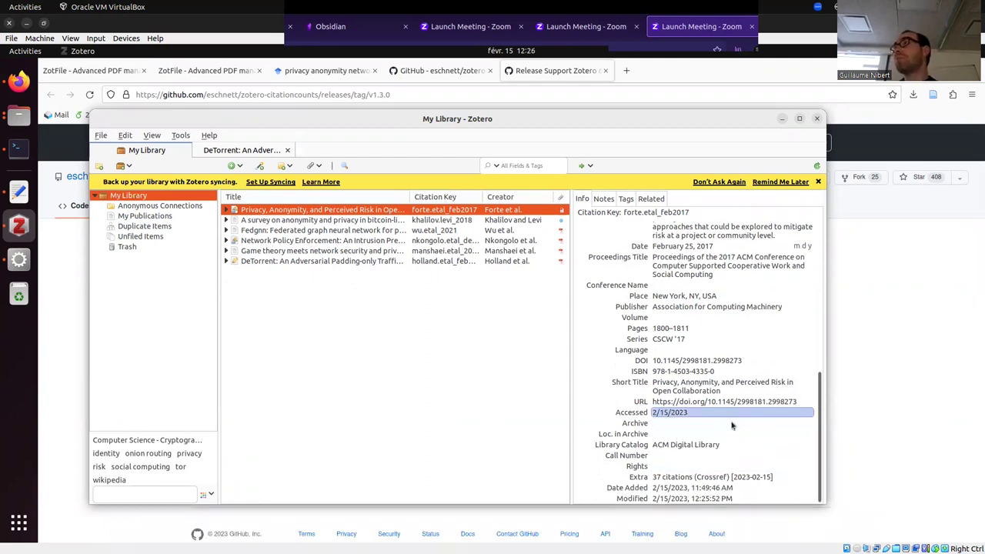
Step: Switch to the Document Viewer presentation and advance to the "Other tools (non-exhaustive list)" slide
mouse_move(757, 548)
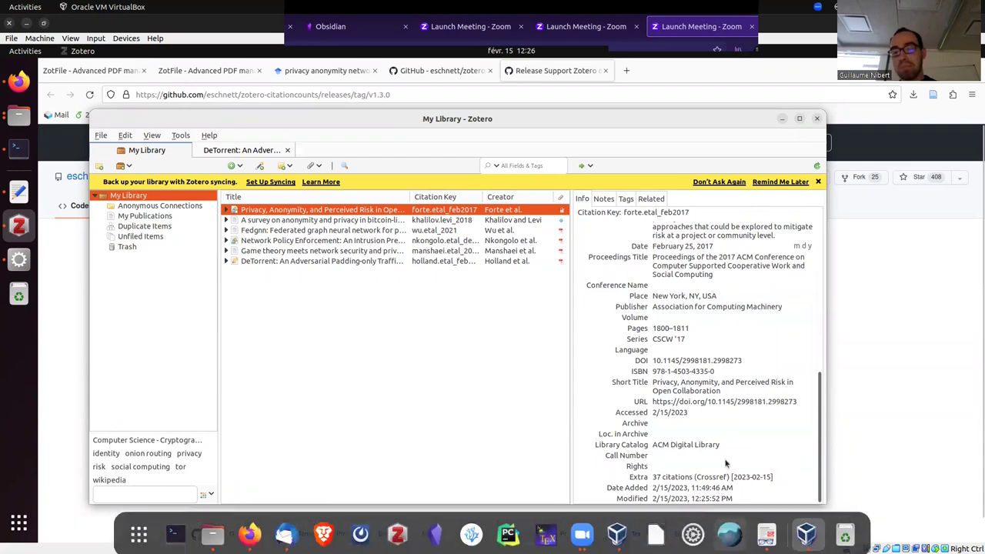
left_click(764, 529)
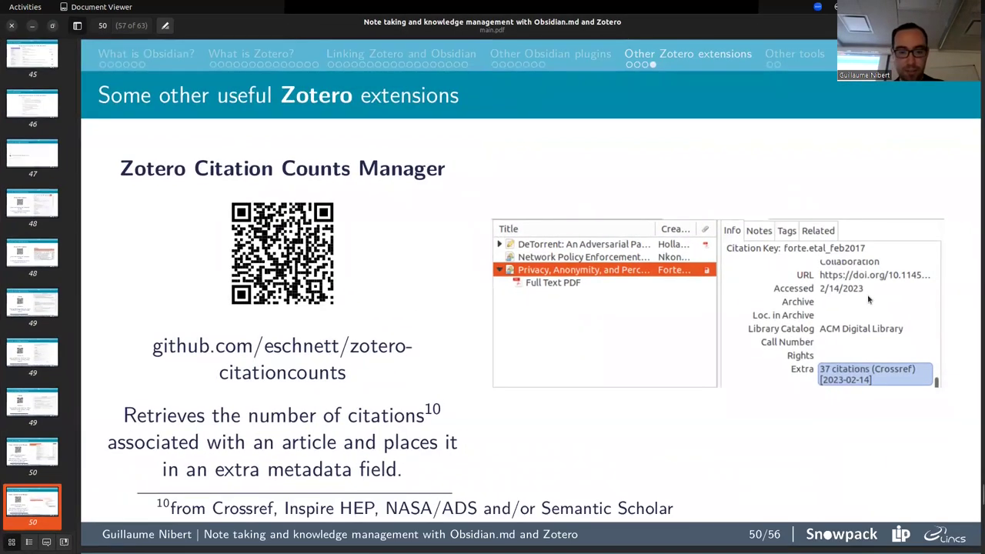
key("Page_Down")
key("Page_Down")
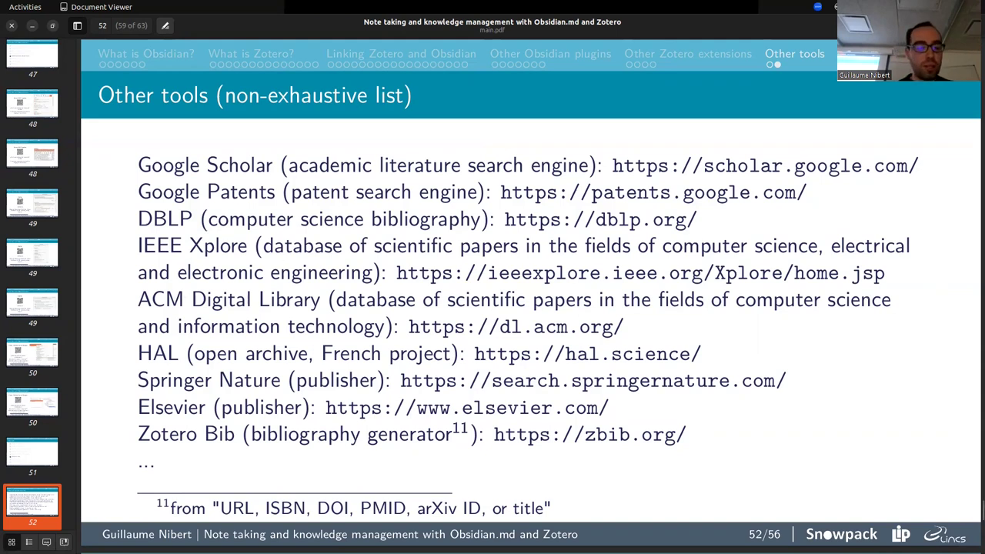
Step: Open DBLP in a new tab of the virtual machine's Firefox and browse the journals under E to International Journal of E-Adoption, Volume 11
left_click(254, 533)
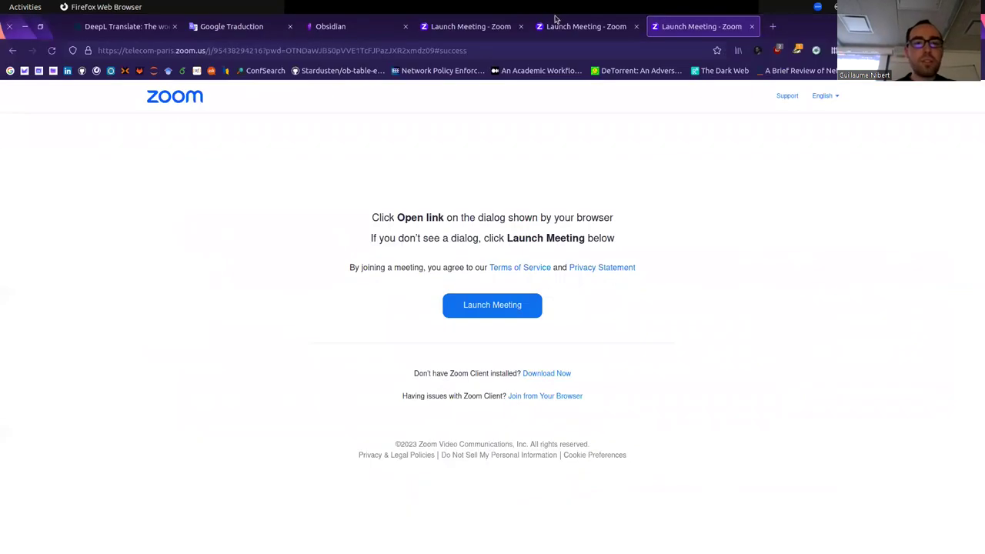
left_click(805, 520)
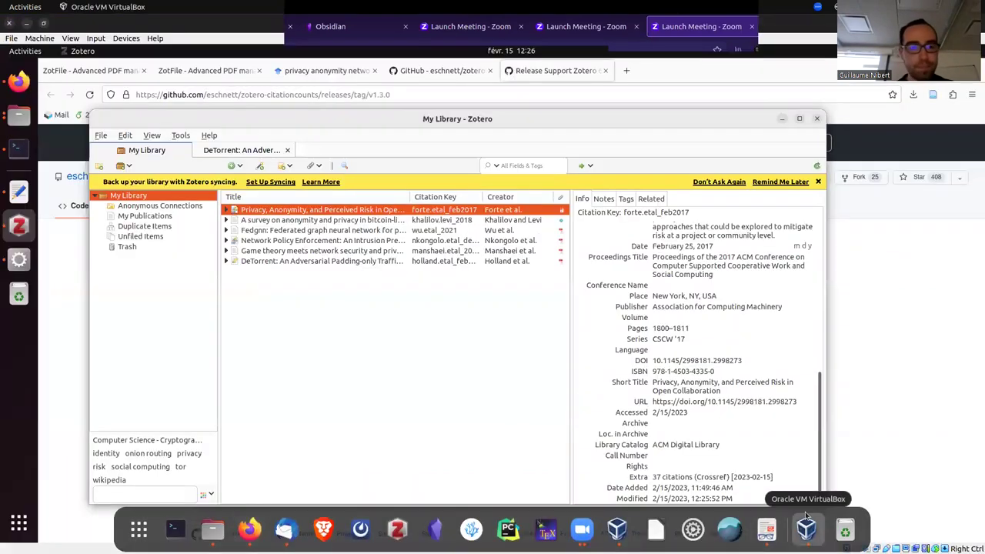
left_click(626, 70)
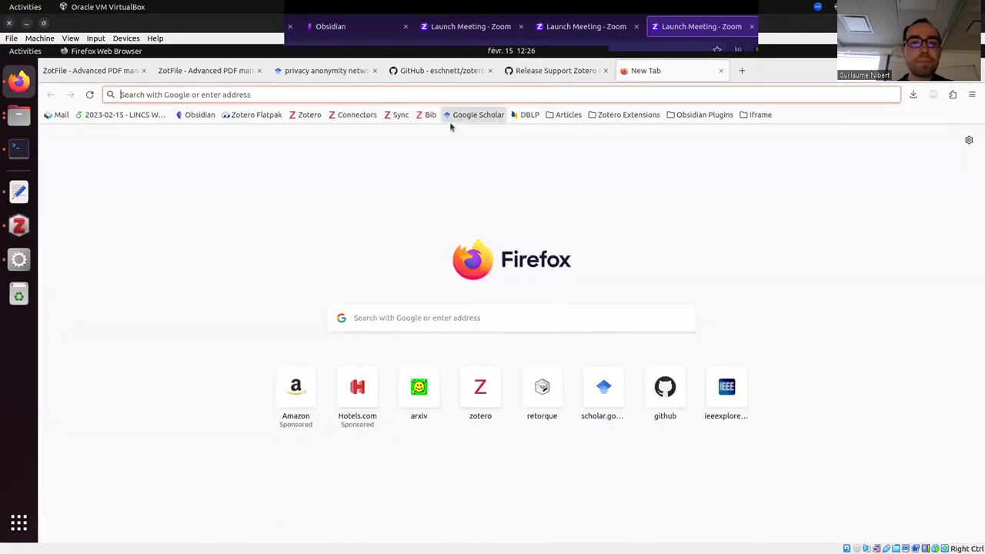
left_click(537, 117)
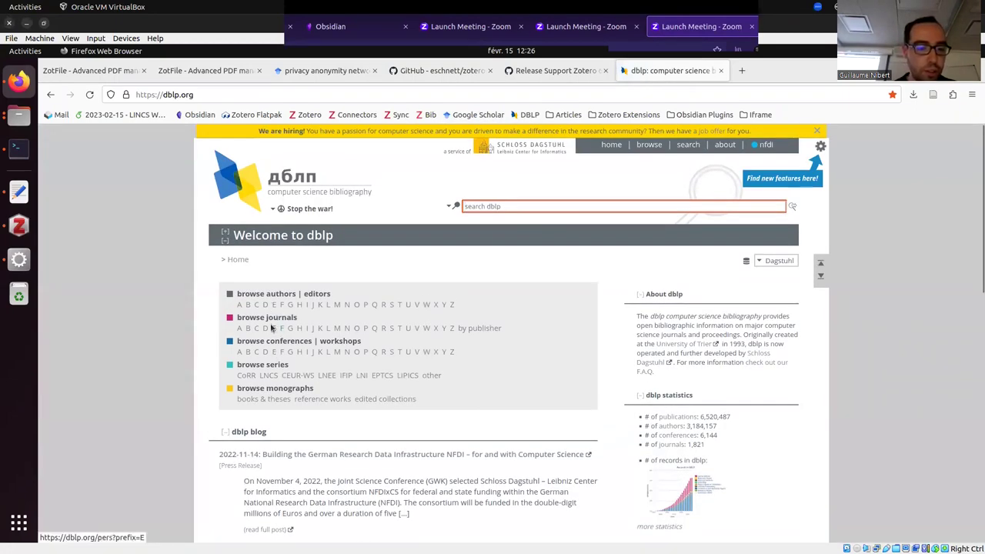
left_click(273, 328)
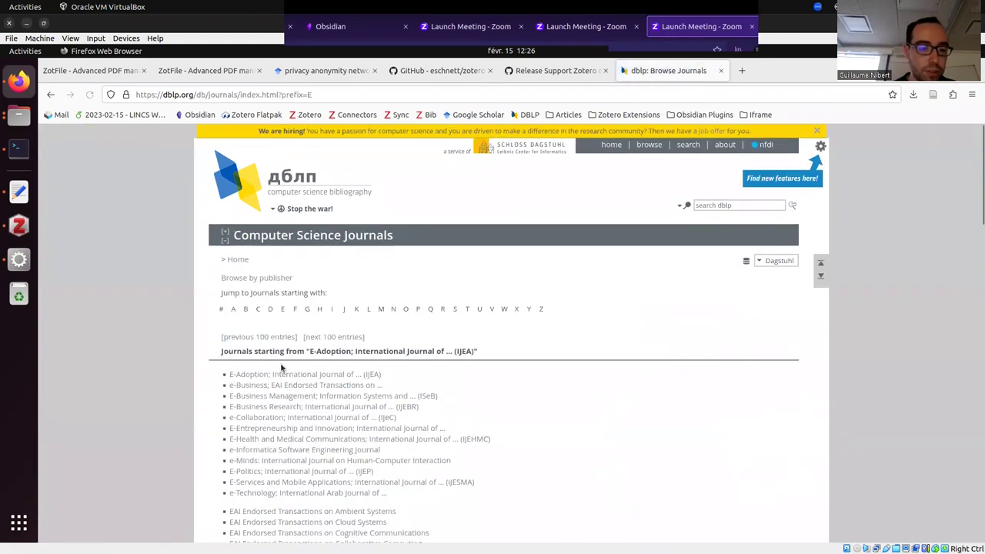
left_click(282, 377)
left_click(280, 378)
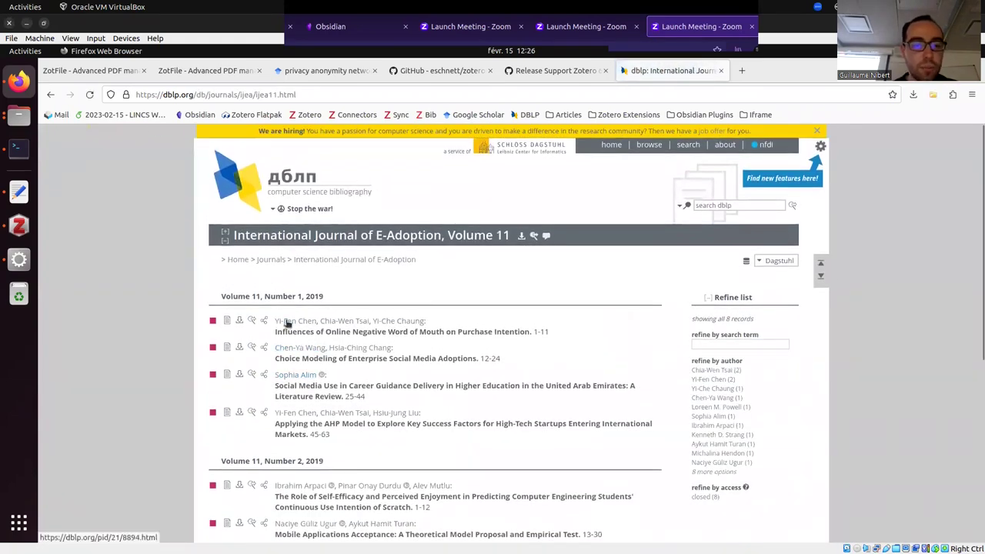
mouse_move(239, 322)
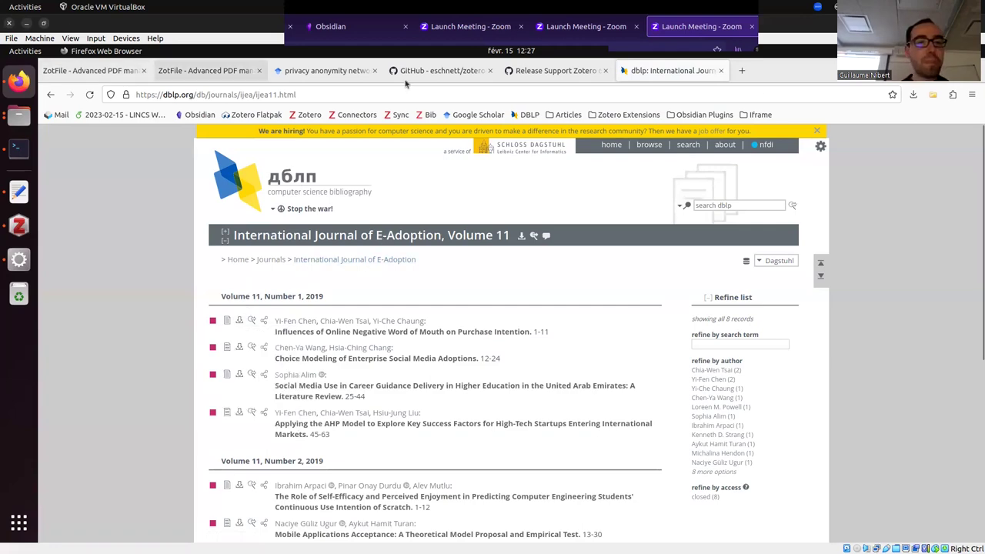
Step: Leave the DBLP page, return to the Document Viewer presentation and advance to the Conclusion slide
key("alt+Tab")
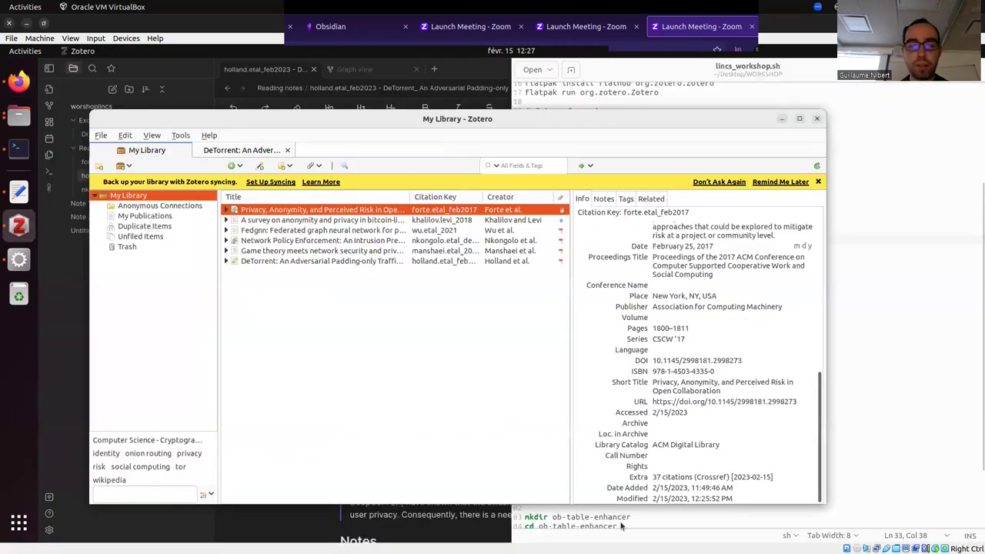
mouse_move(690, 542)
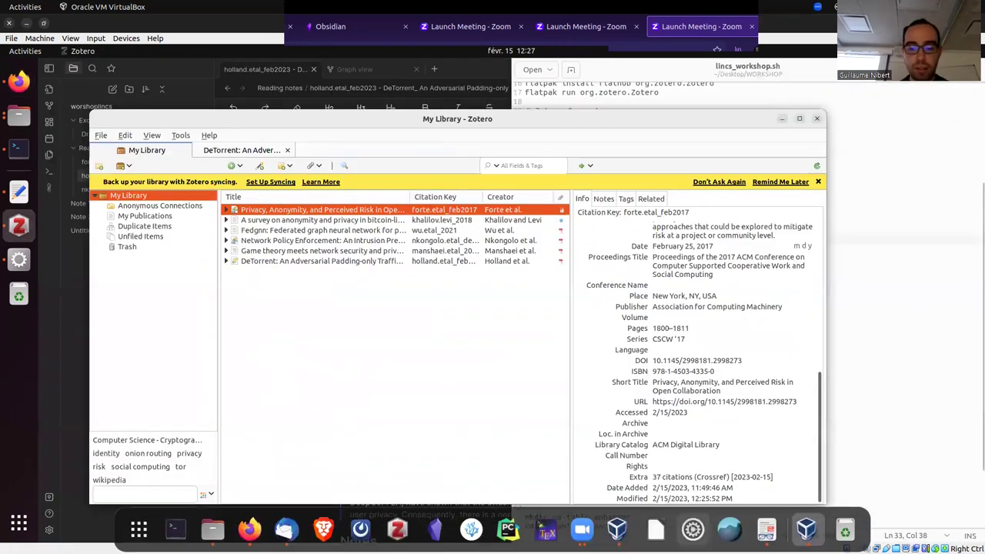
left_click(779, 524)
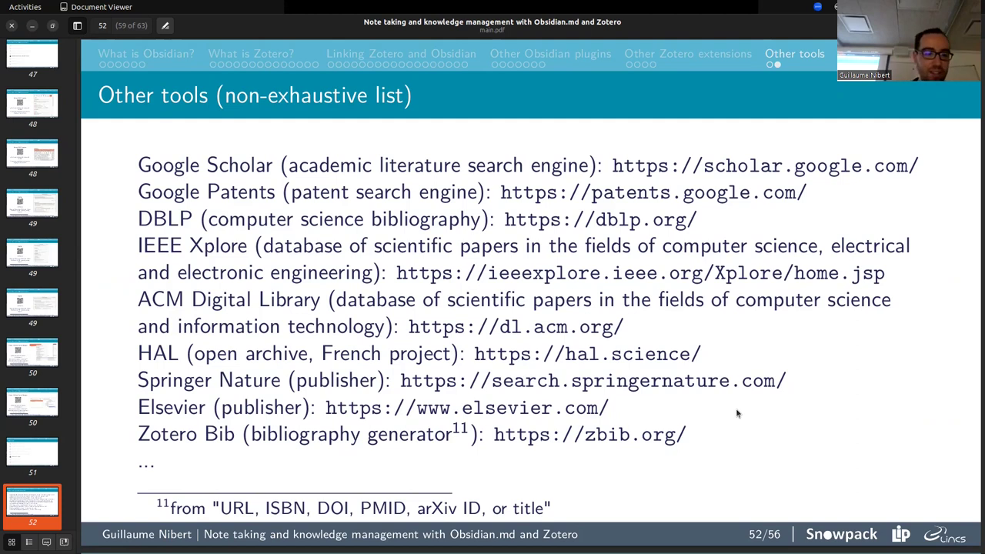
key("Right")
key("Right")
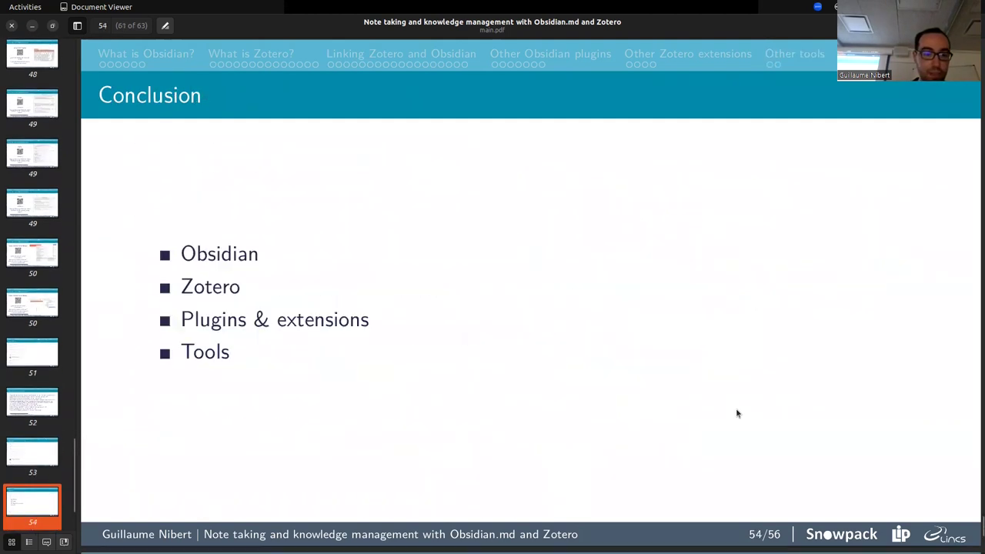